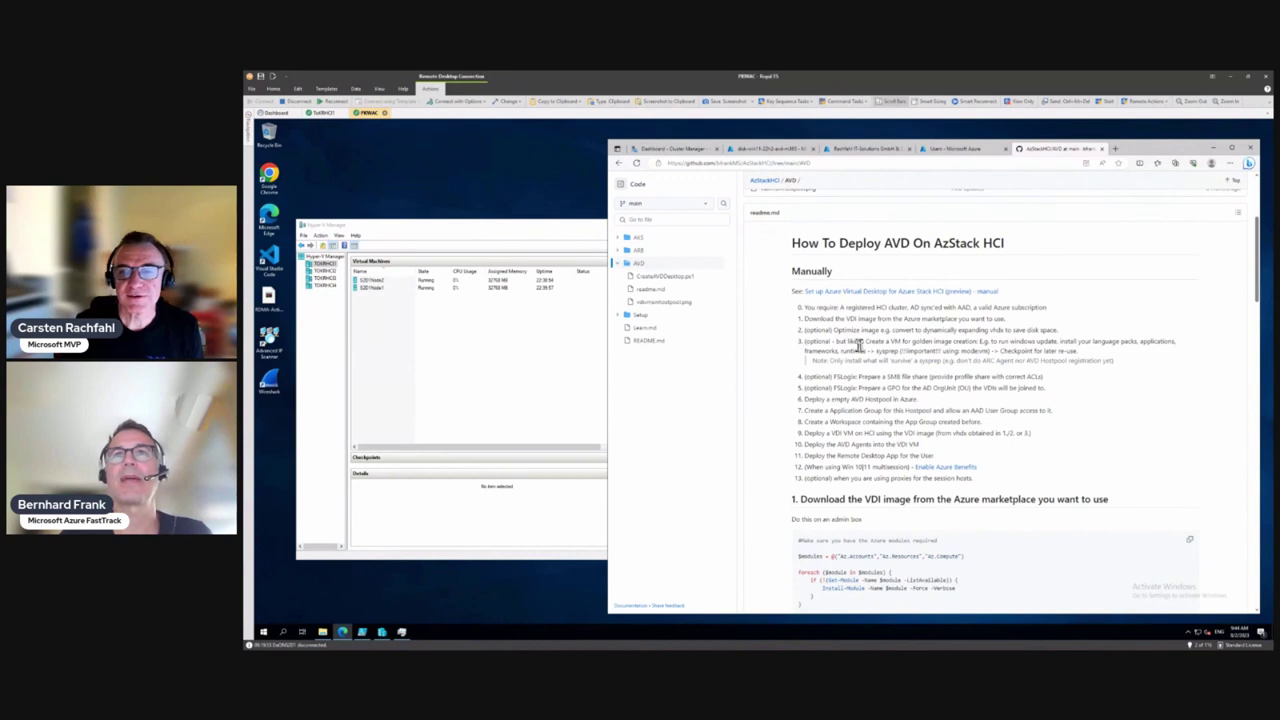
Highlight readme step 3, the optional golden image VM creation, together with its note line
drag(1118, 363, 802, 343)
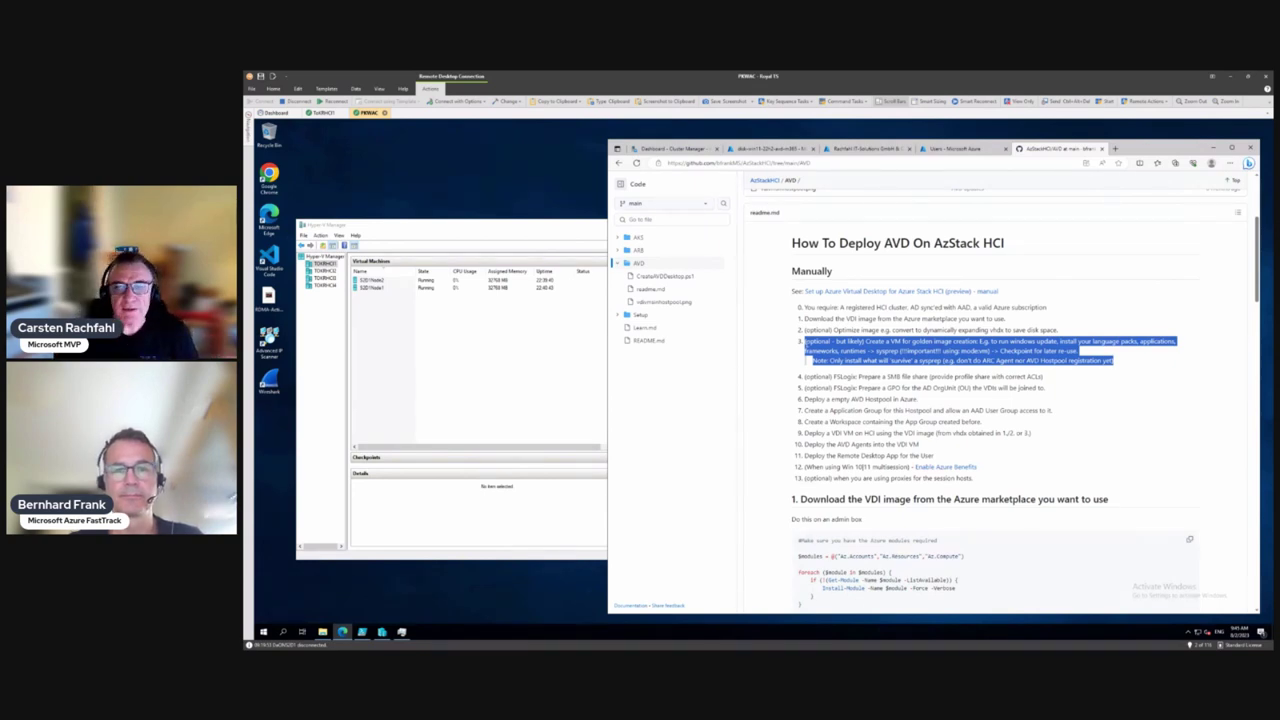
Scroll the readme to the golden image VM section, then bring Hyper-V Manager forward
scroll(864, 420, down, 10)
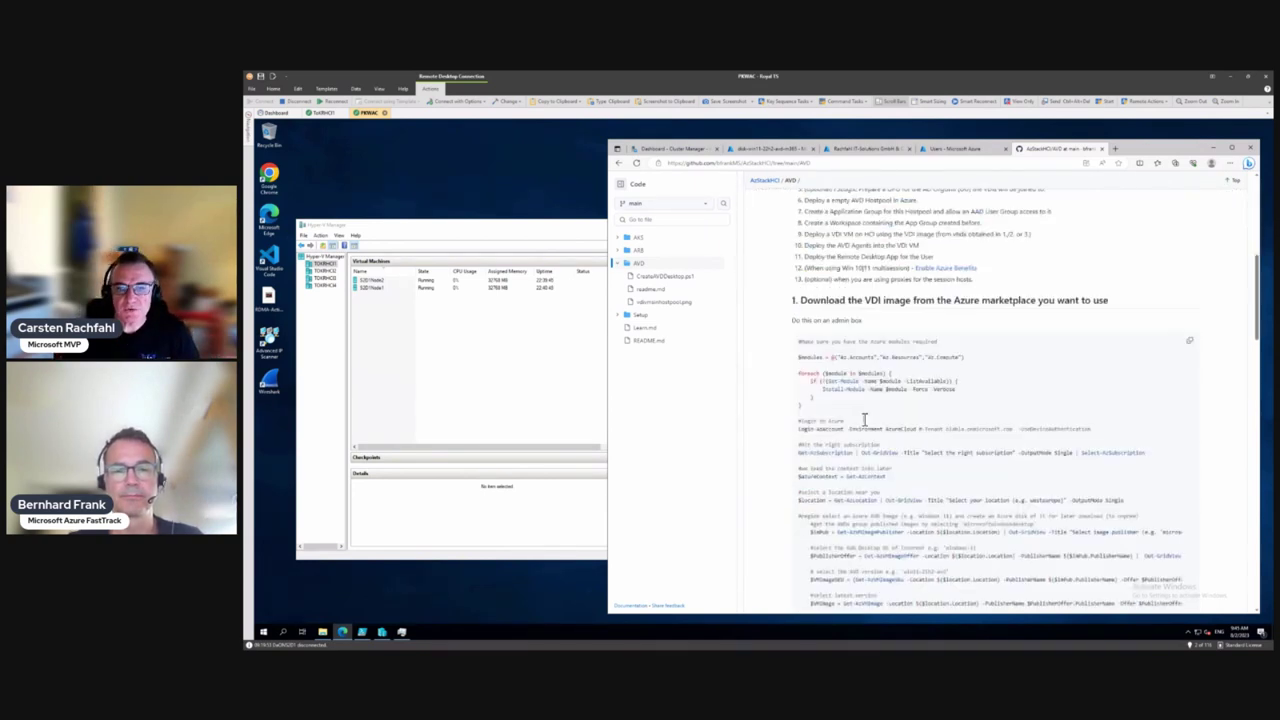
scroll(864, 420, down, 8)
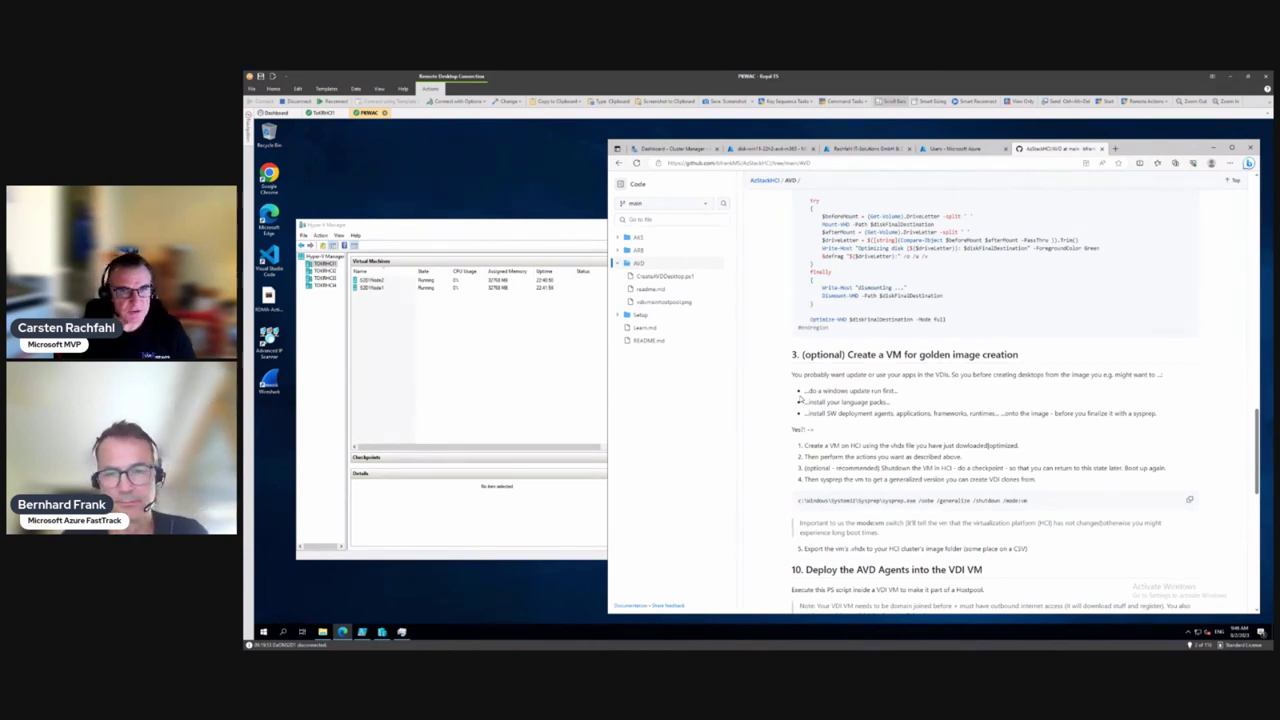
click(500, 376)
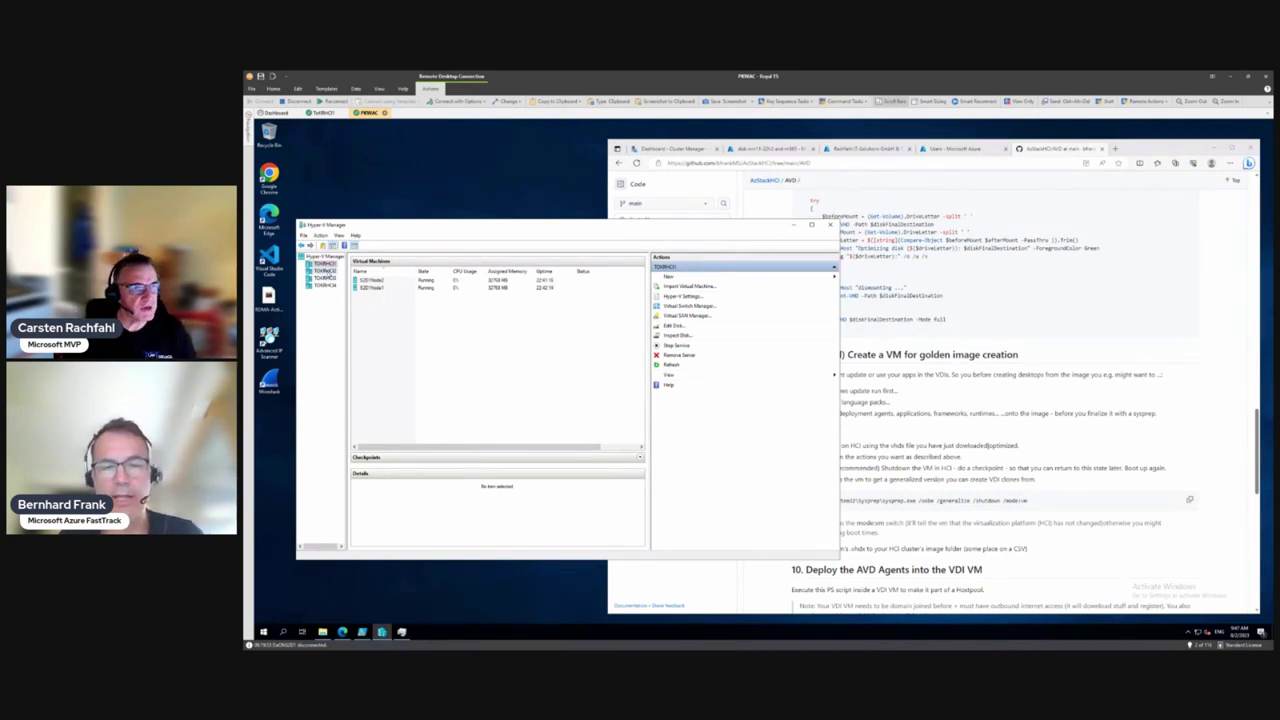
Start the New Virtual Machine Wizard on host TOKRHCI2 and pass its introduction page
click(325, 271)
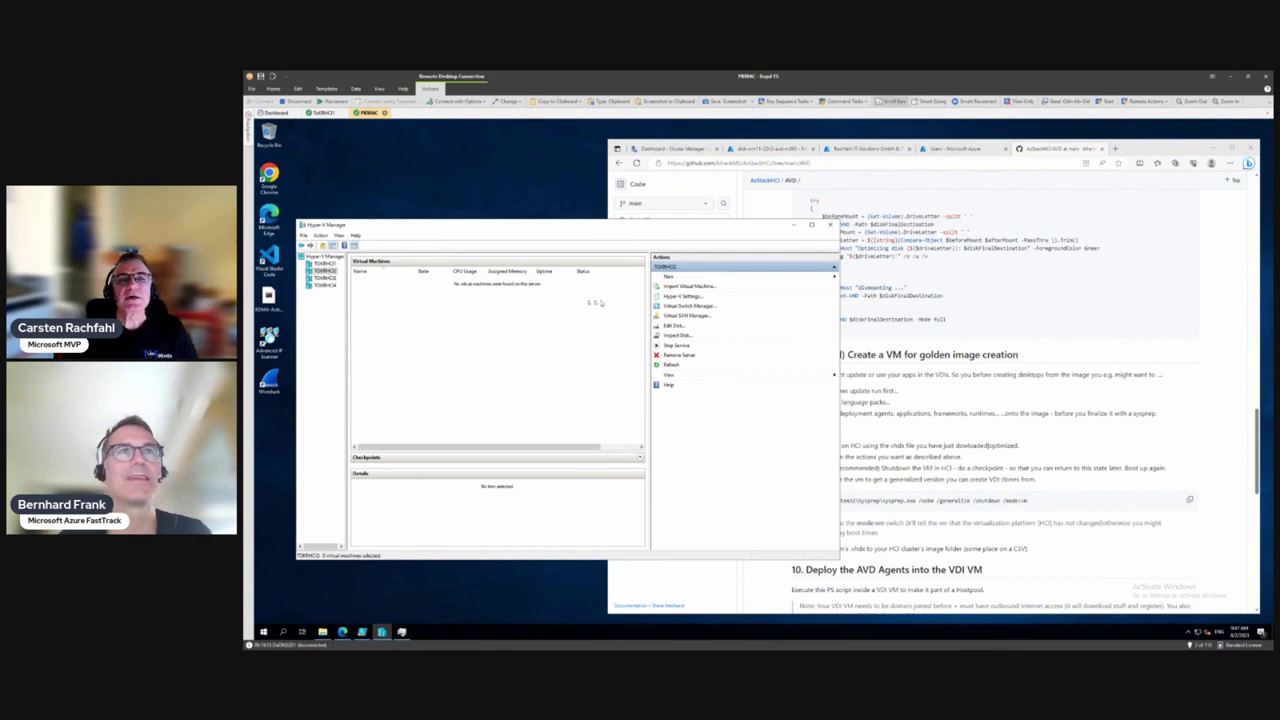
click(683, 277)
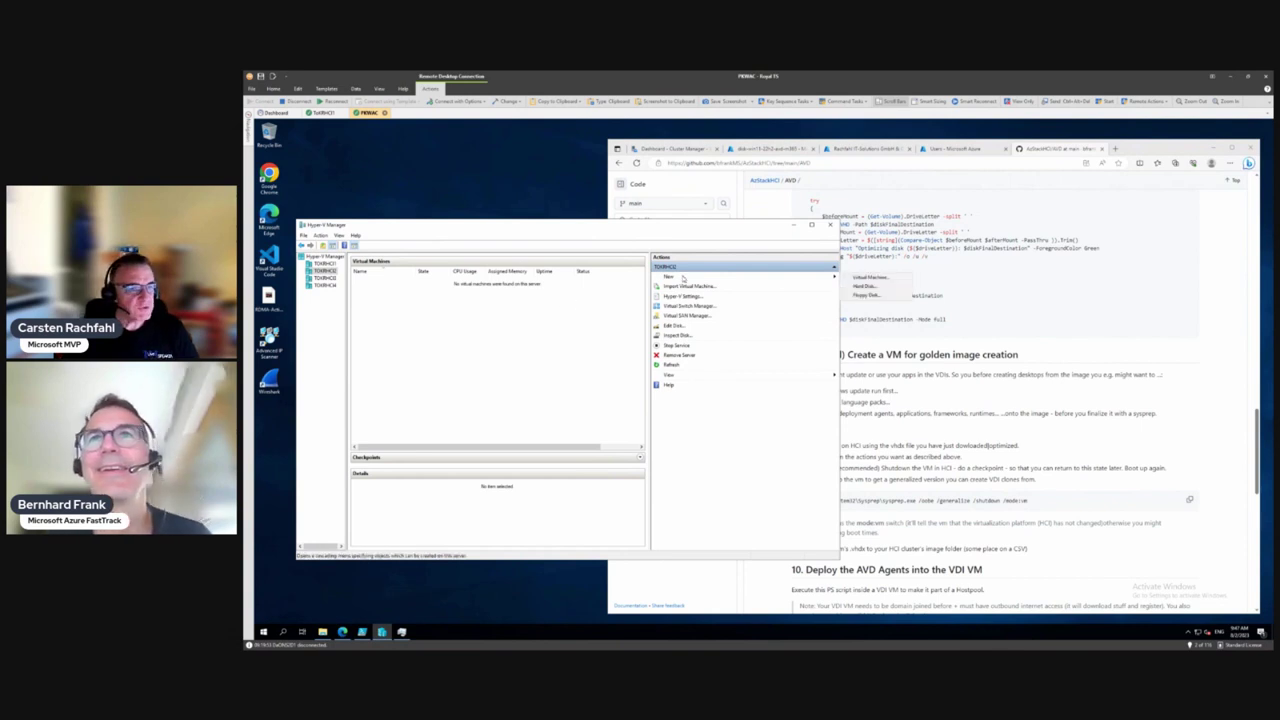
click(870, 278)
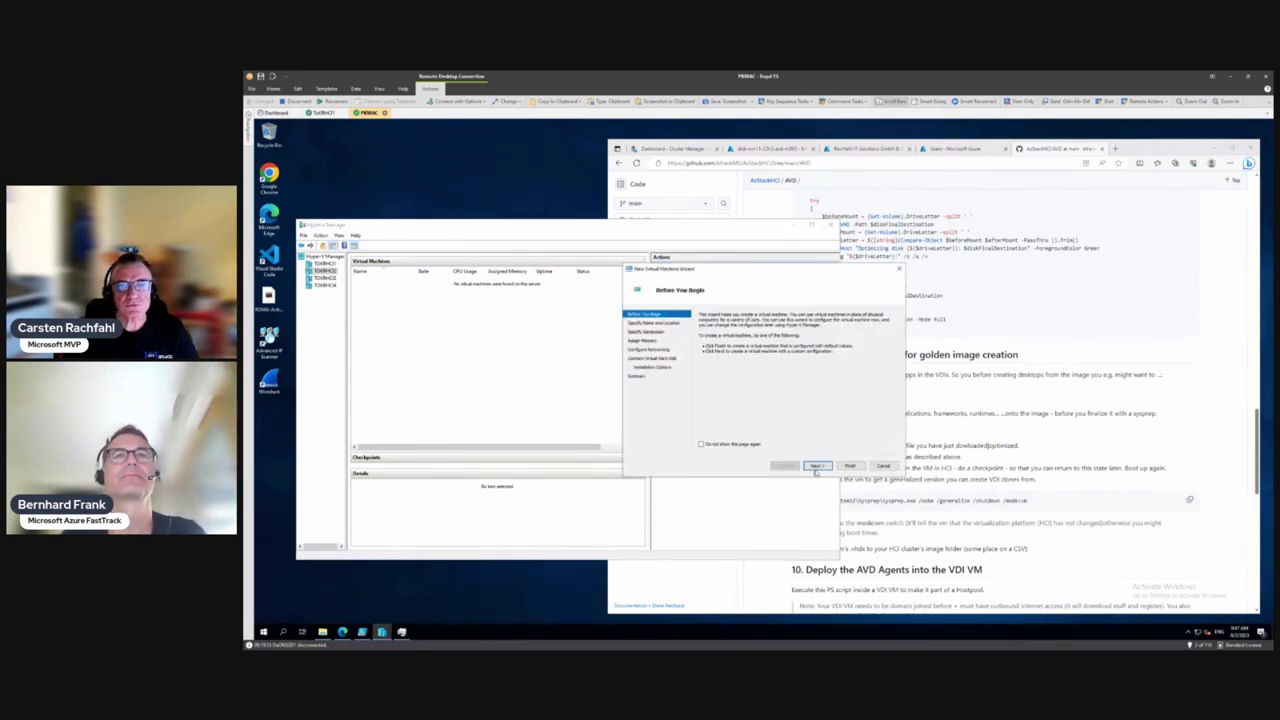
click(817, 466)
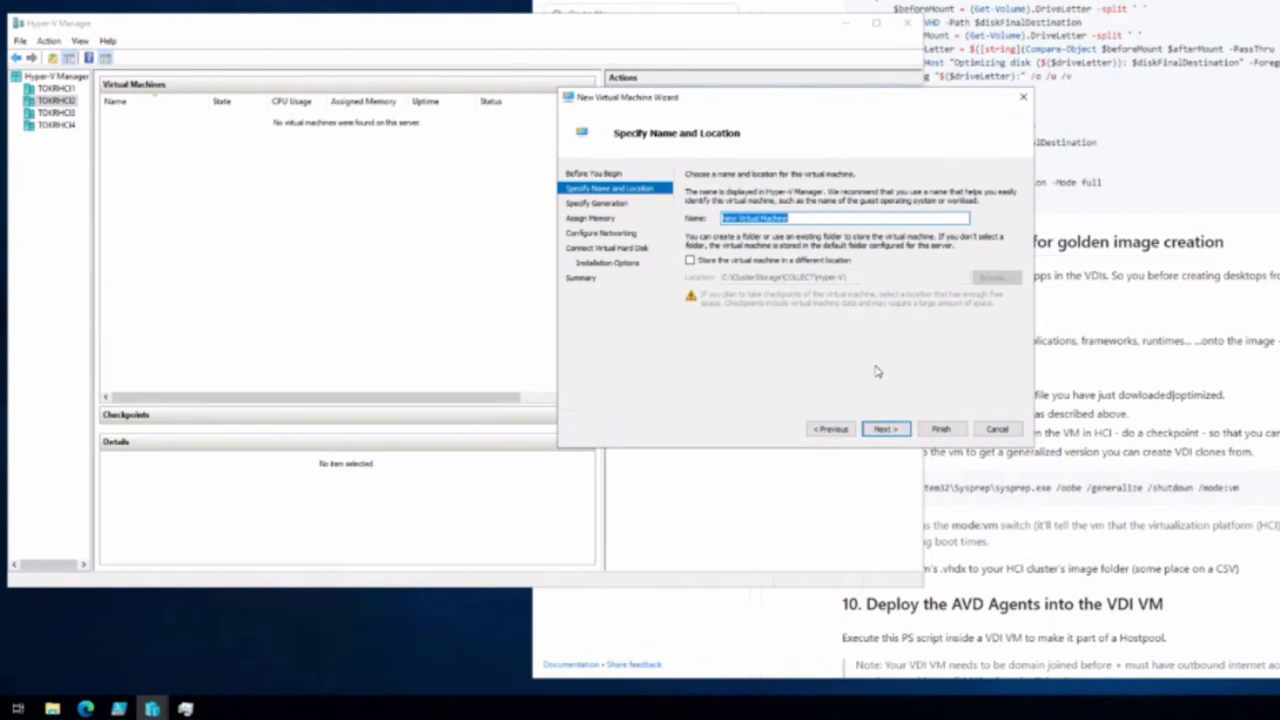
Name the VM W11MultiGoldenImage and store it under C:\ClusterStorage\COLLECT\Hyper-V\
text(GoldenImage)
key(shift+Right)
key(shift+Right)
key(shift+Right)
key(shift+Right)
key(shift+Right)
key(Delete)
text(olden)
key(Home)
text(W11Mult)
click(751, 261)
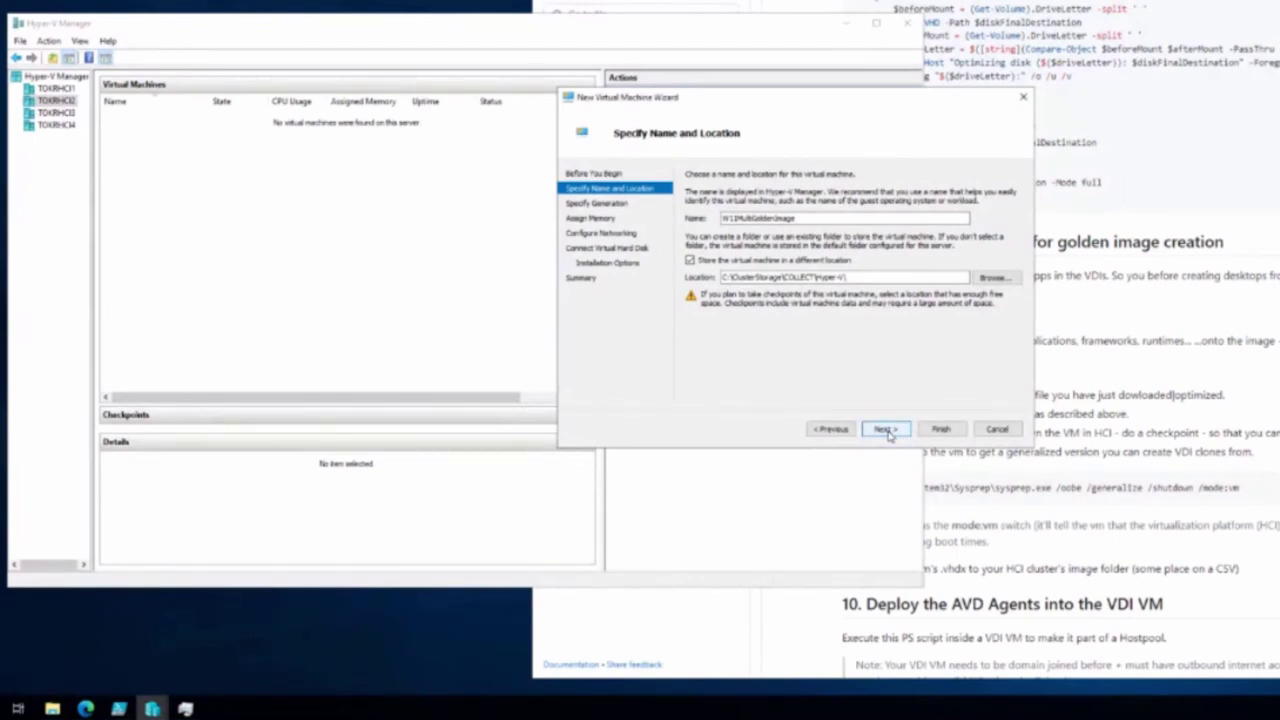
click(998, 277)
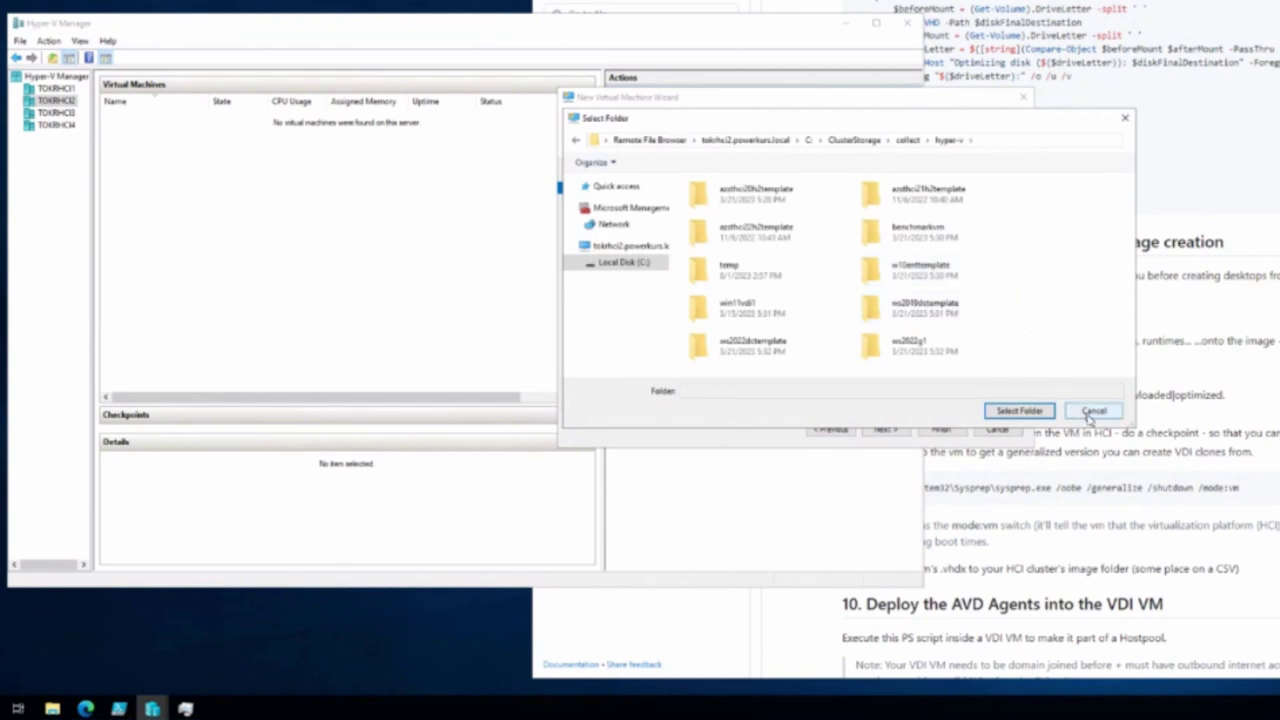
click(1092, 411)
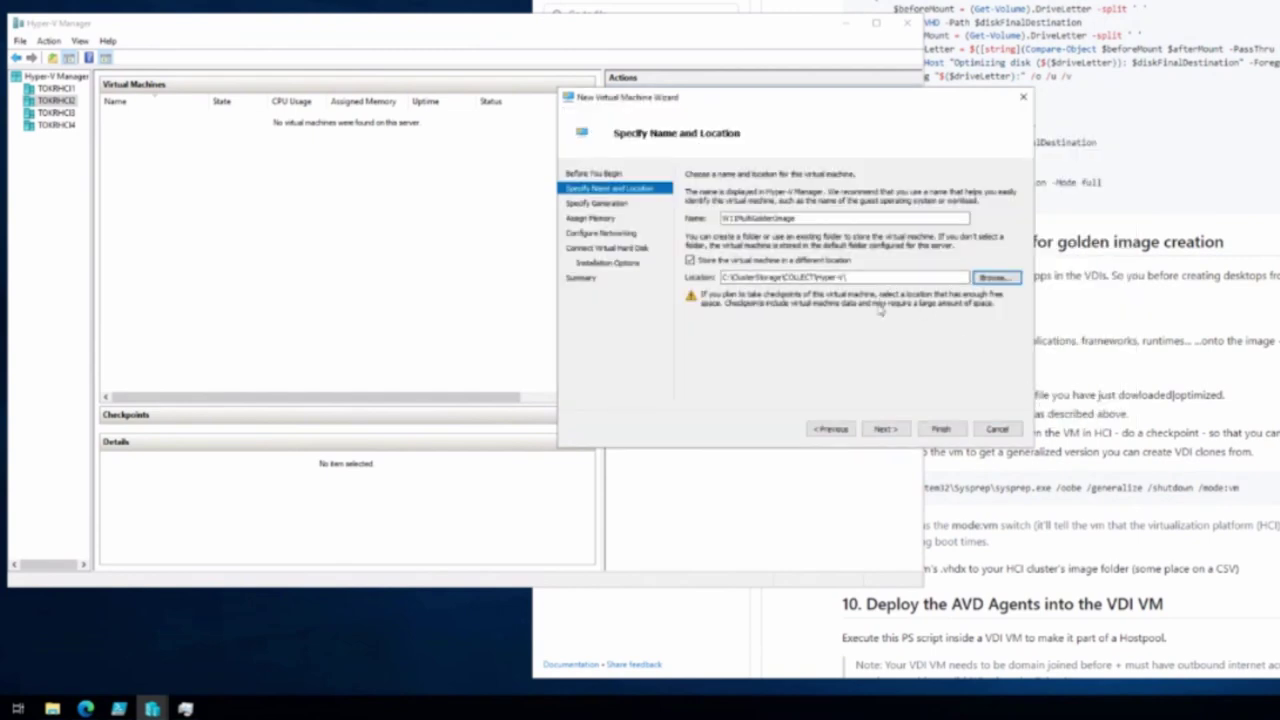
Make the VM Generation 2 and edit its startup memory setting
click(886, 428)
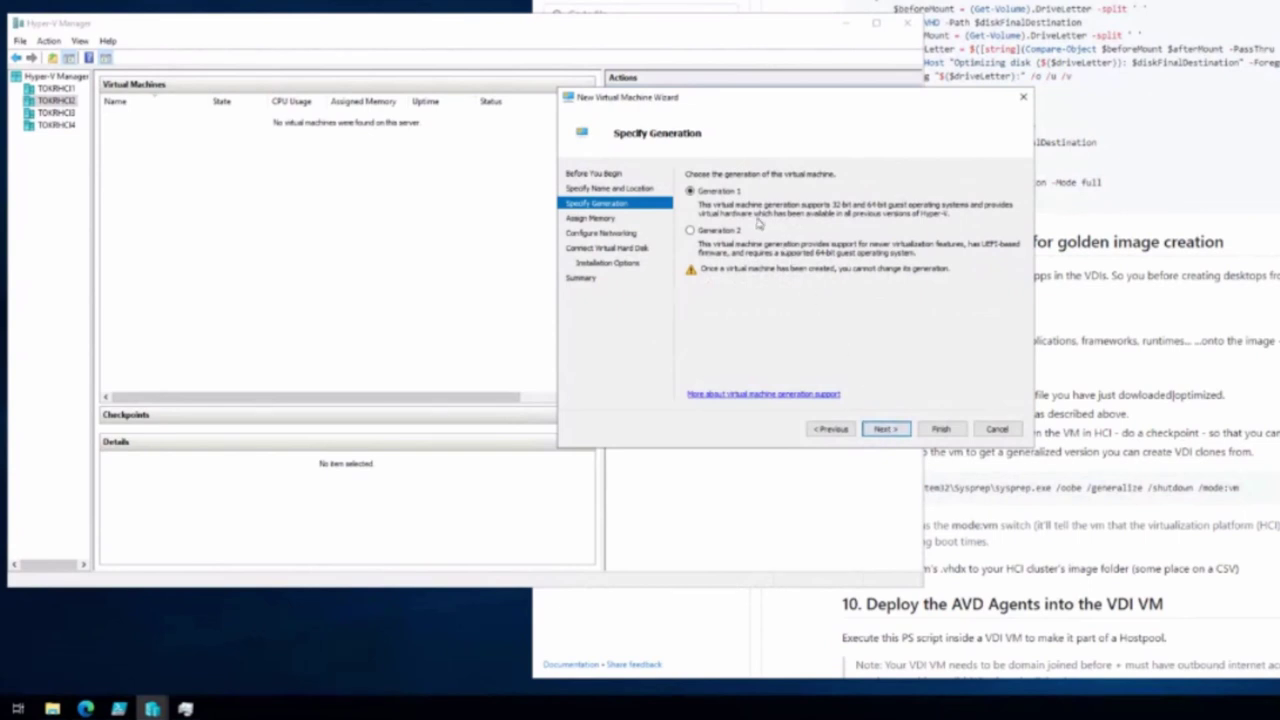
click(728, 232)
click(886, 429)
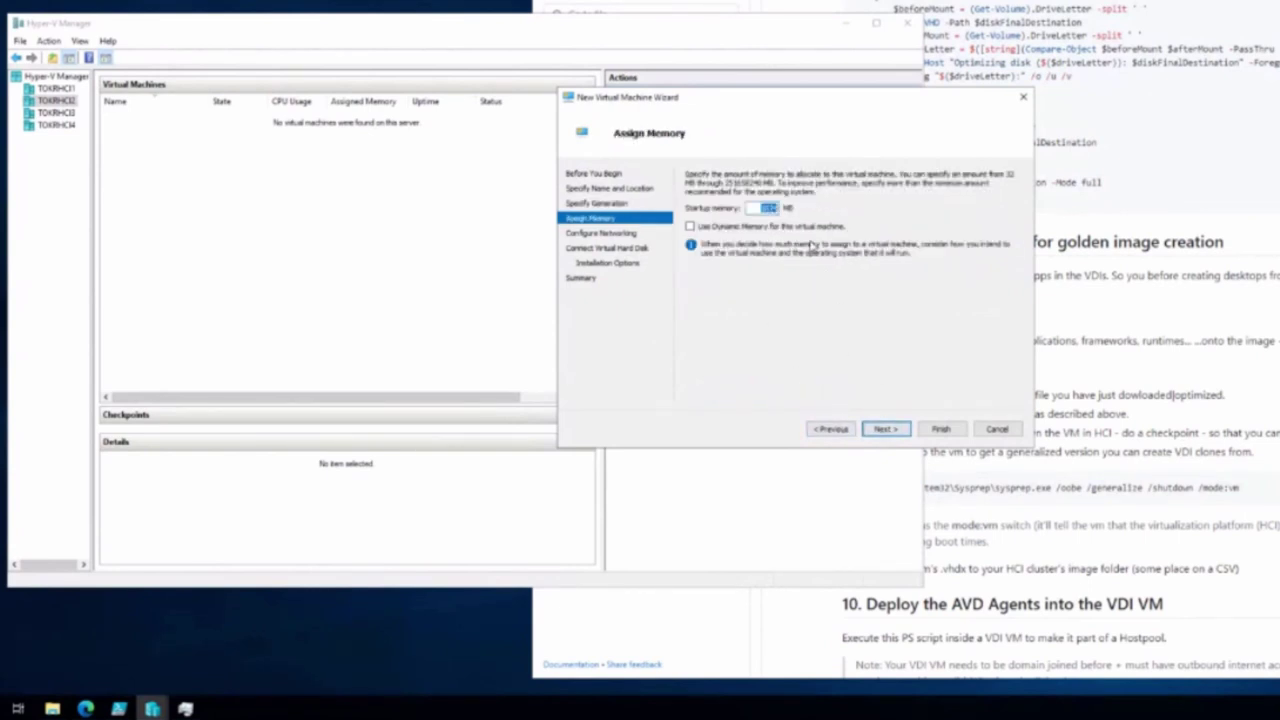
click(770, 207)
Connect the VM to ComputeSwitch and choose to use an existing virtual hard disk
click(893, 430)
click(926, 204)
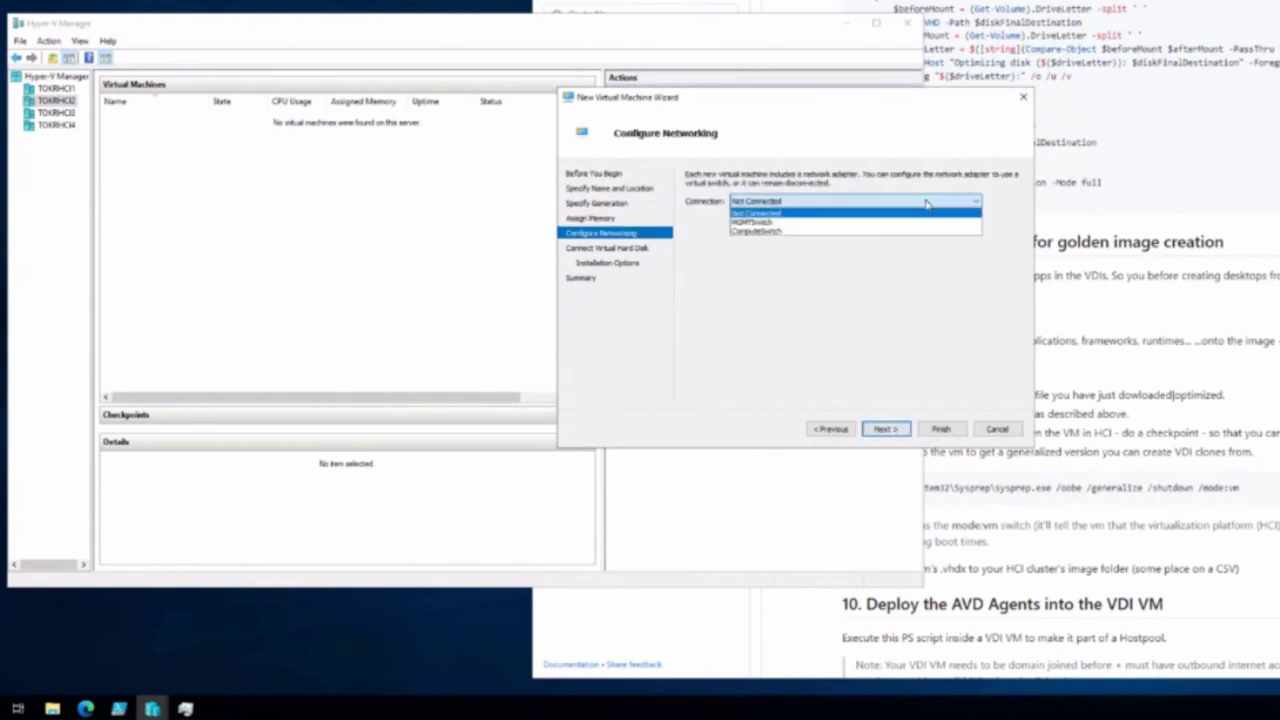
click(880, 230)
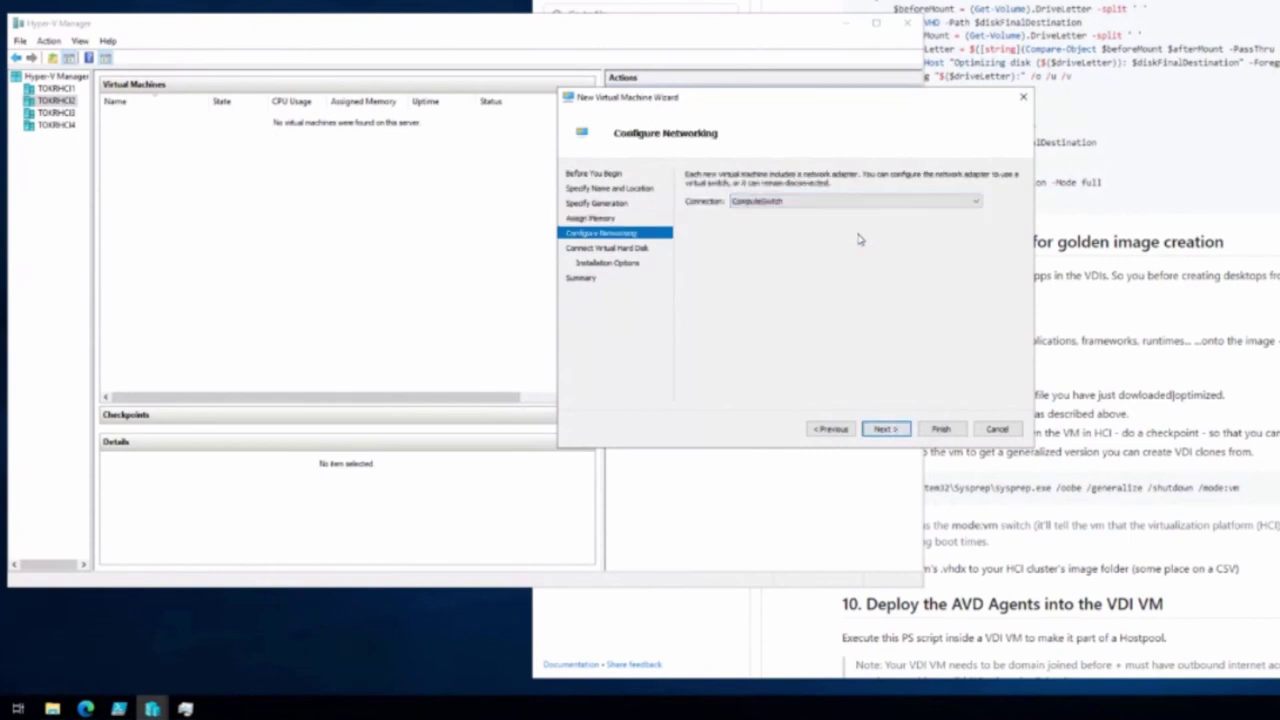
click(886, 429)
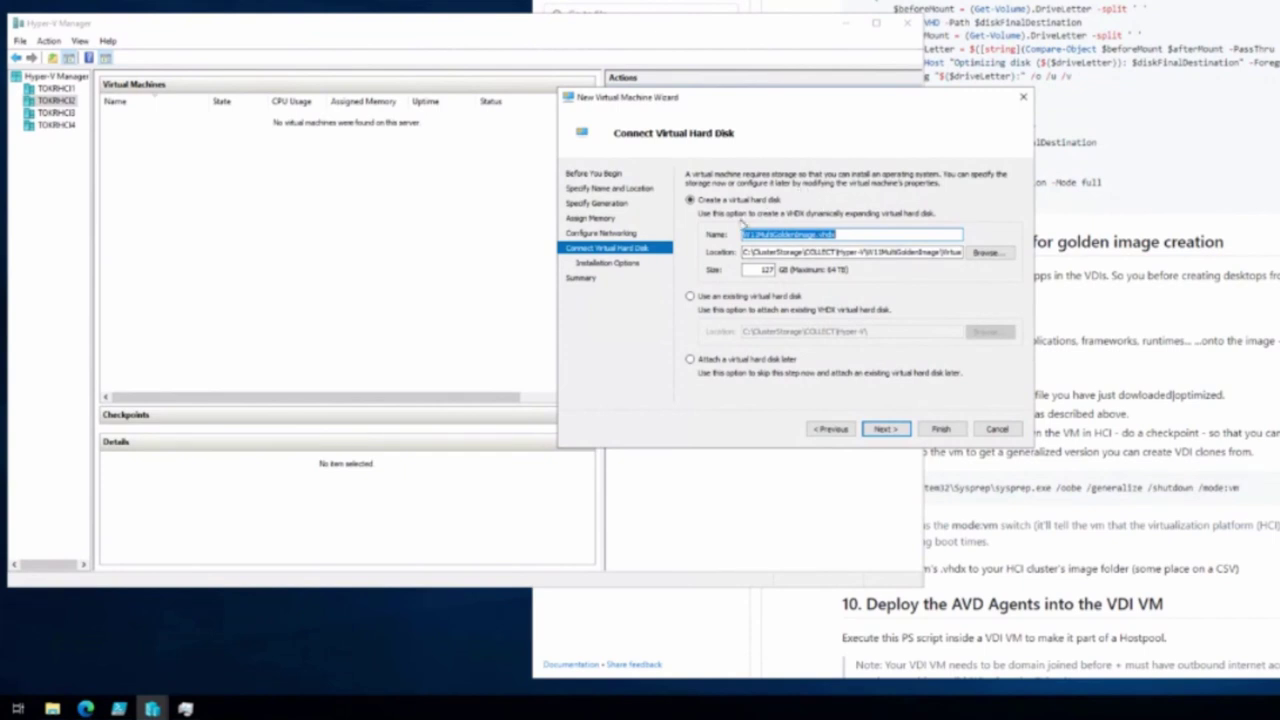
click(689, 296)
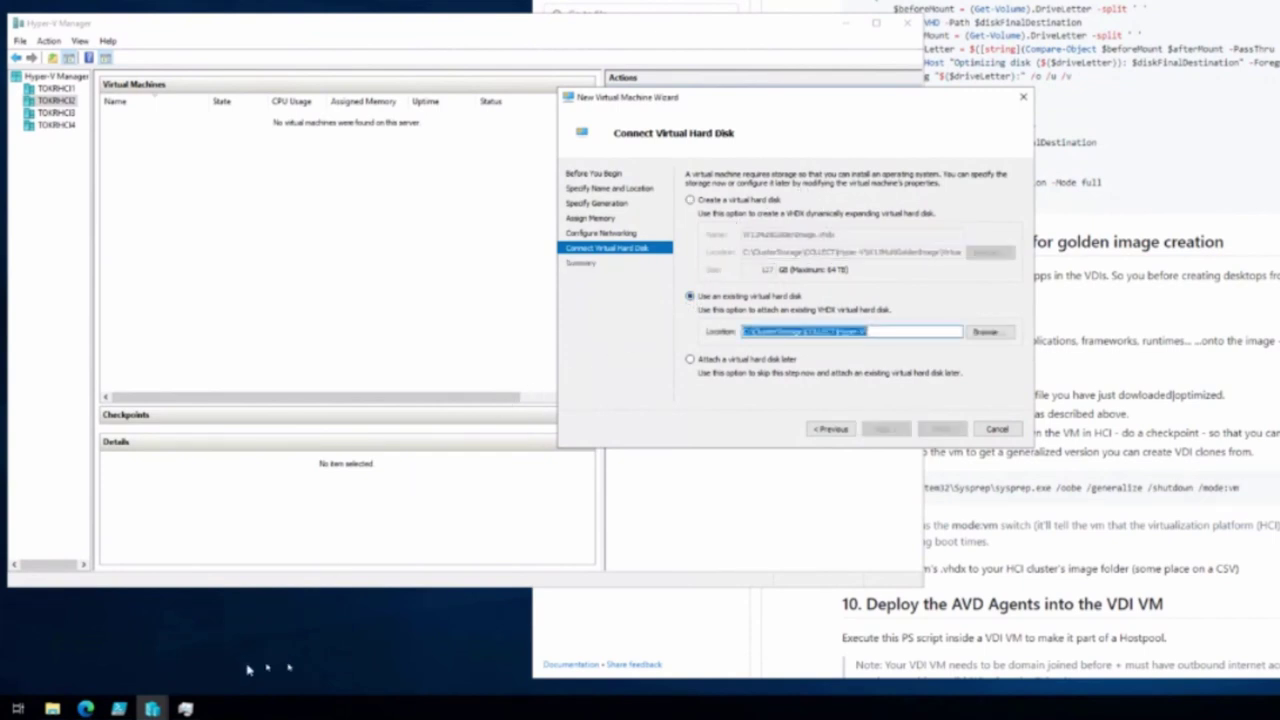
Open a new File Explorer window at the COLLECT share on \\tokhci1
right_click(52, 708)
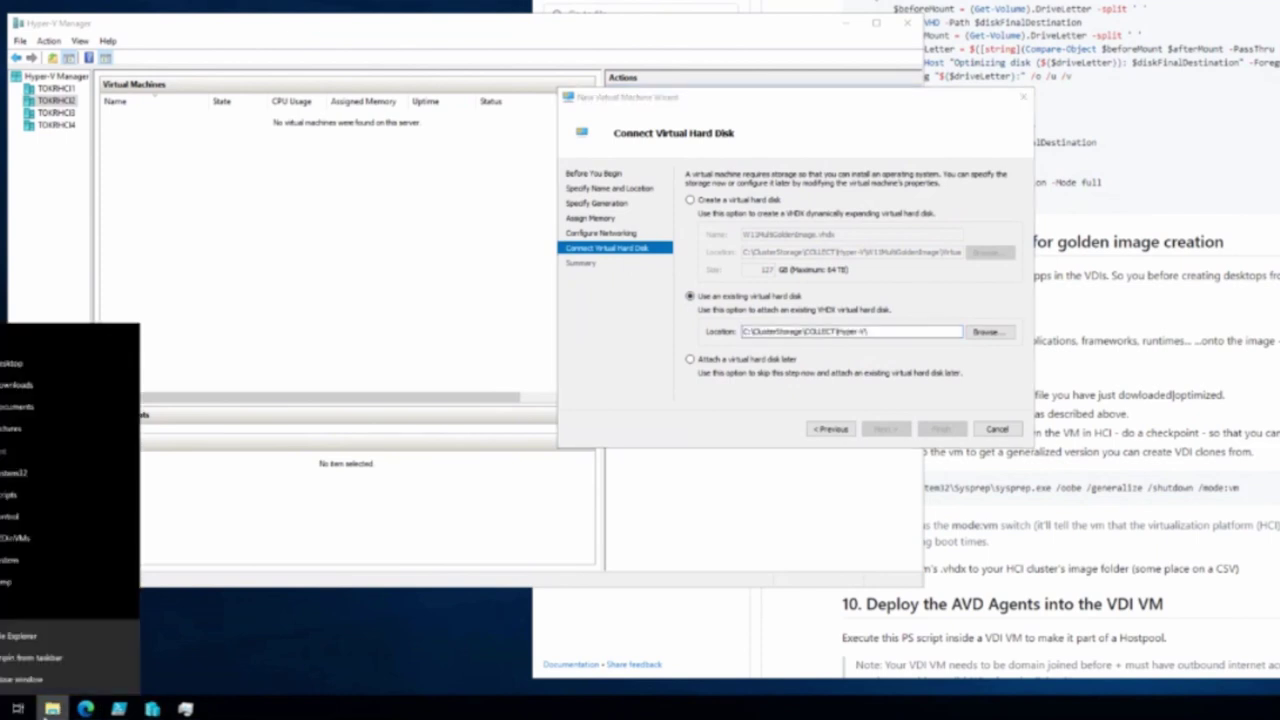
click(25, 636)
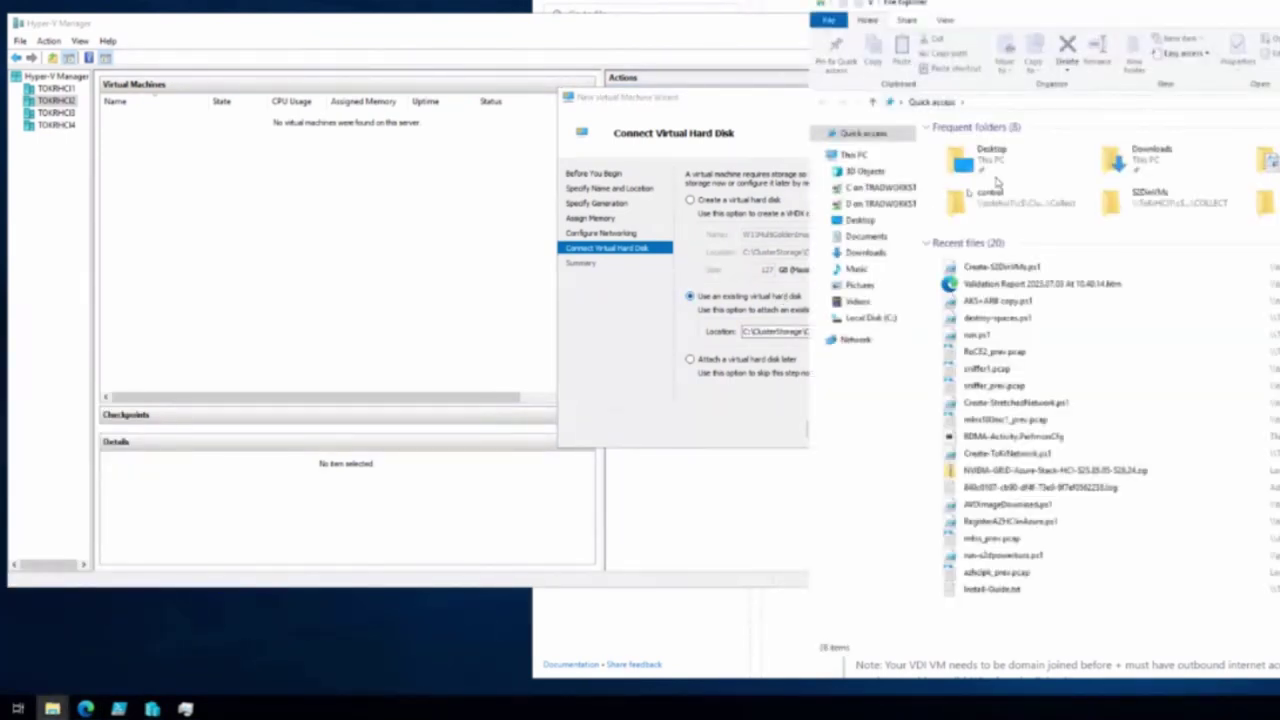
click(1058, 102)
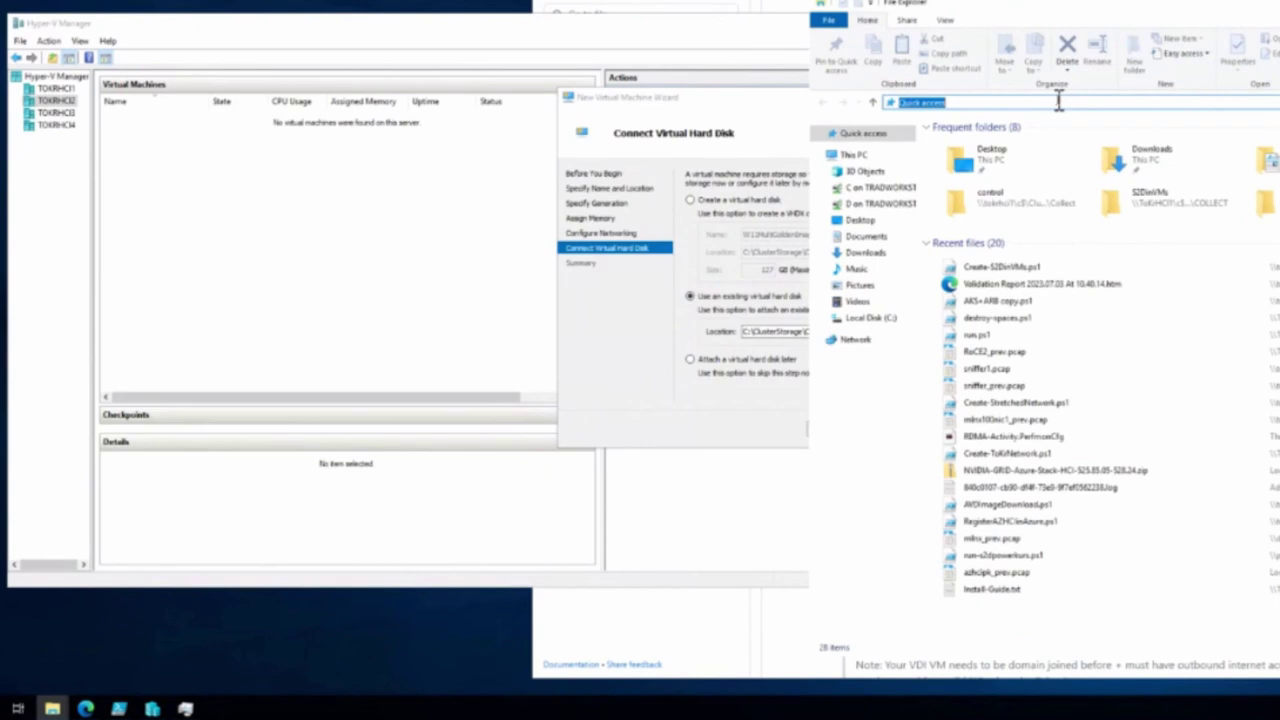
text(\\tokhci1\)
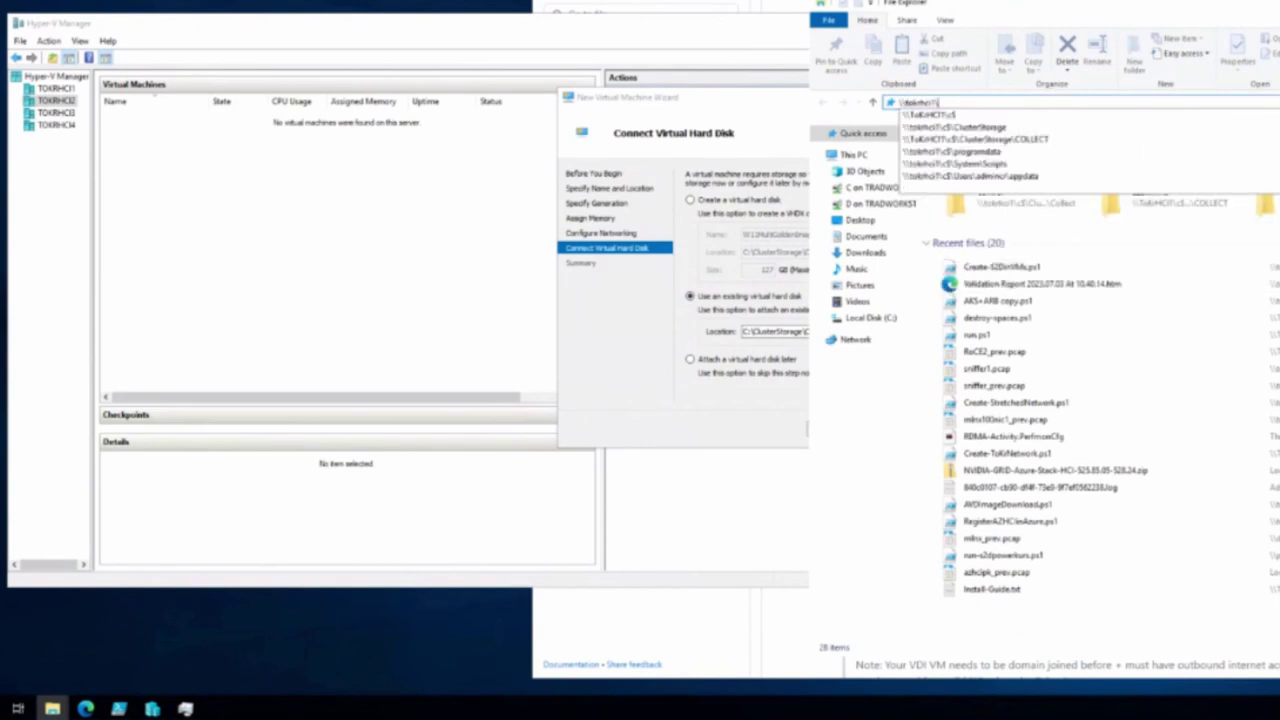
key(Down)
key(Down)
key(Down)
key(Return)
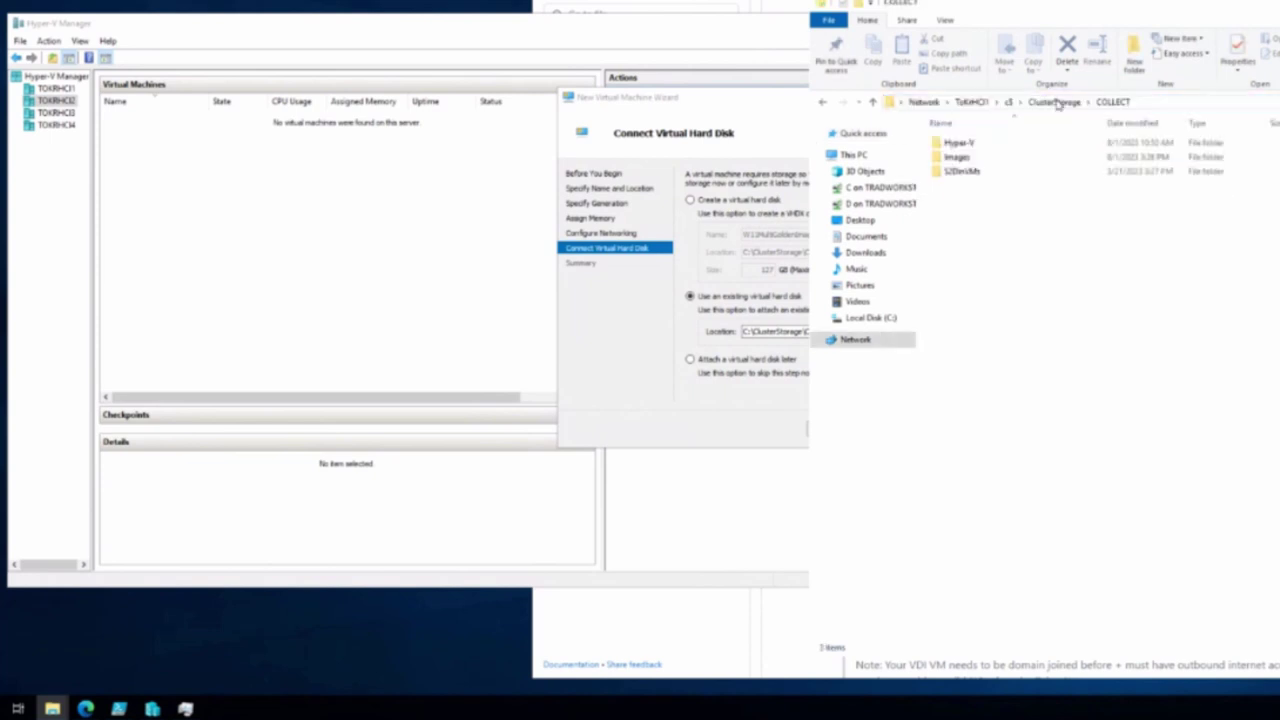
Copy Win11-multi-opt.vhdx from Images, then open the COLLECT\Hyper-V folder
double_click(958, 158)
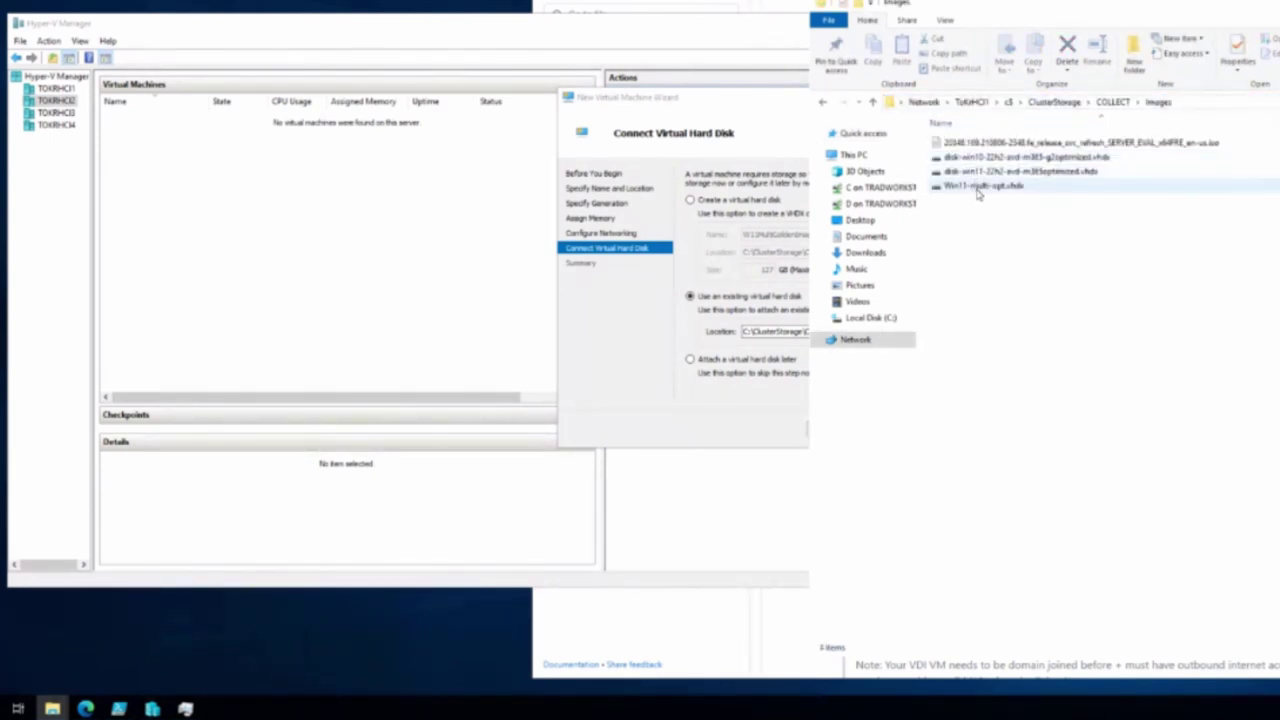
right_click(978, 191)
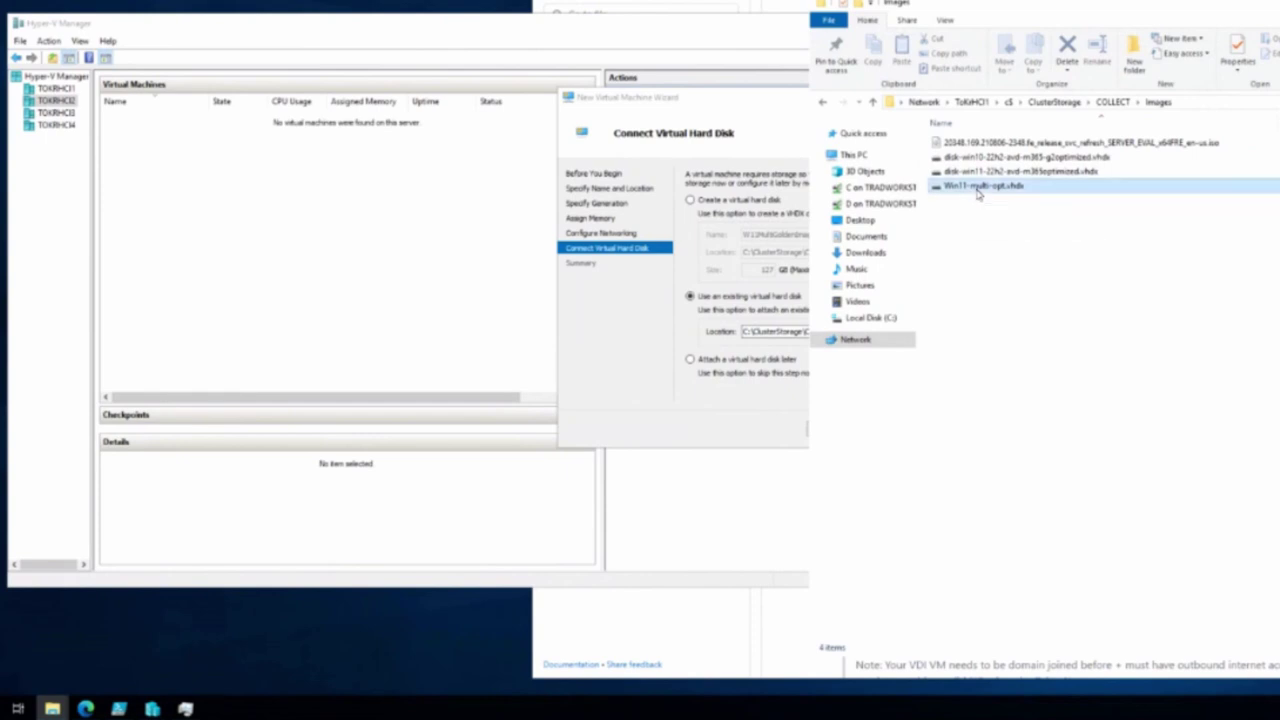
click(882, 316)
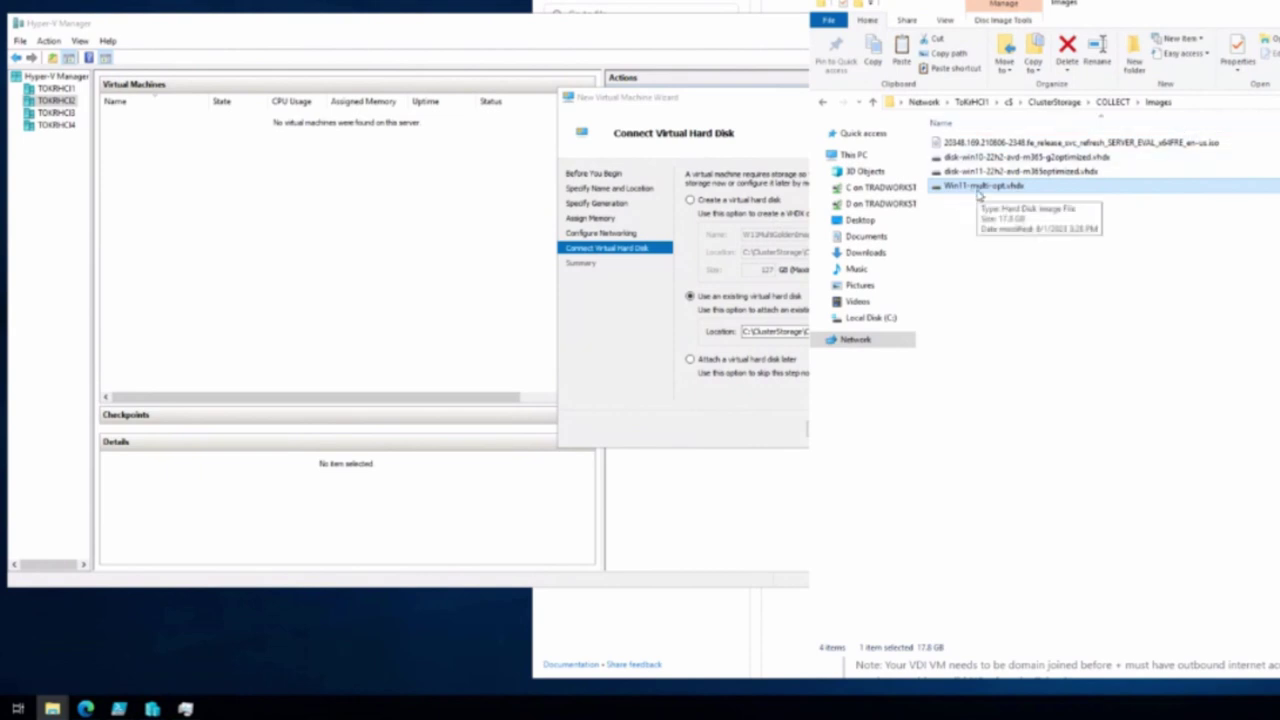
click(1112, 103)
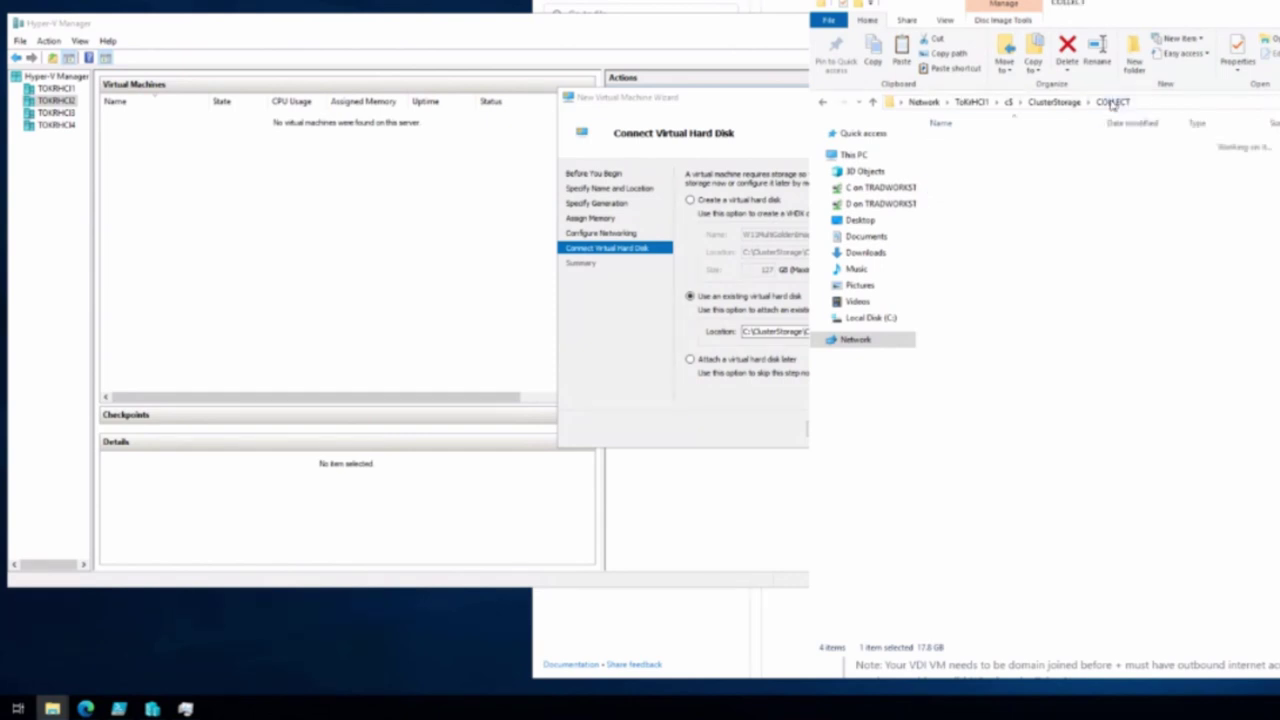
double_click(955, 144)
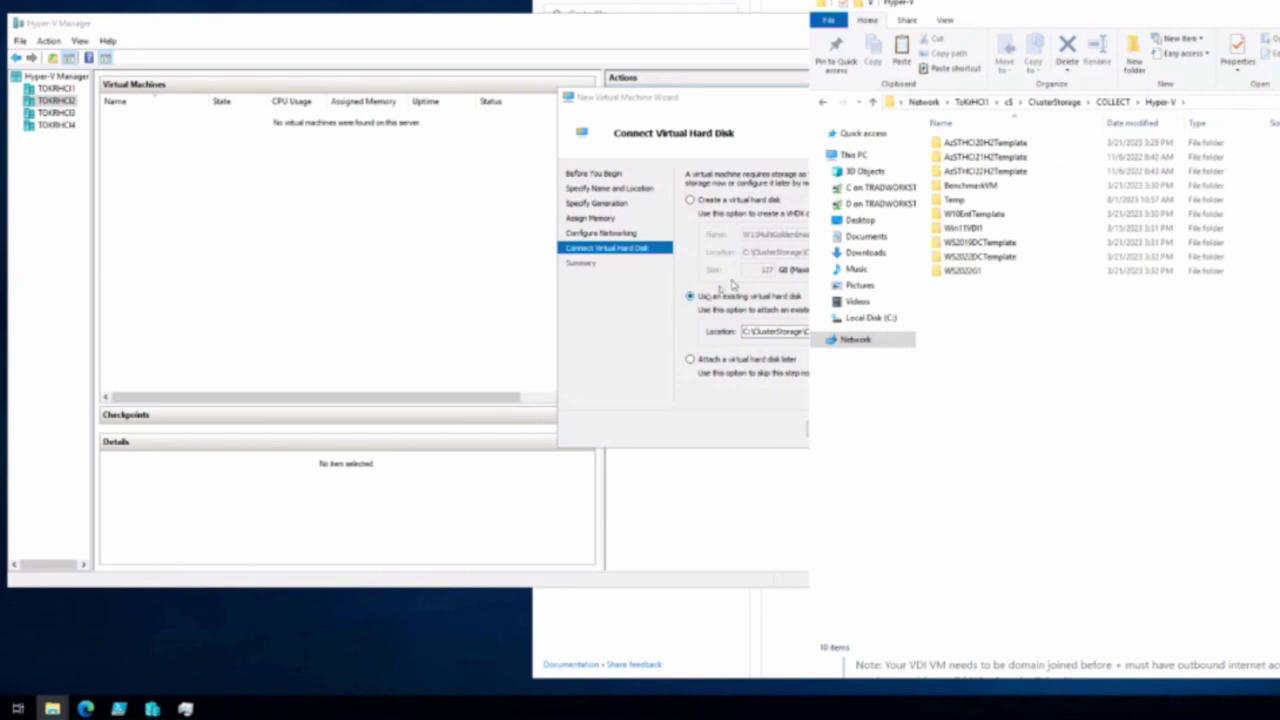
click(591, 395)
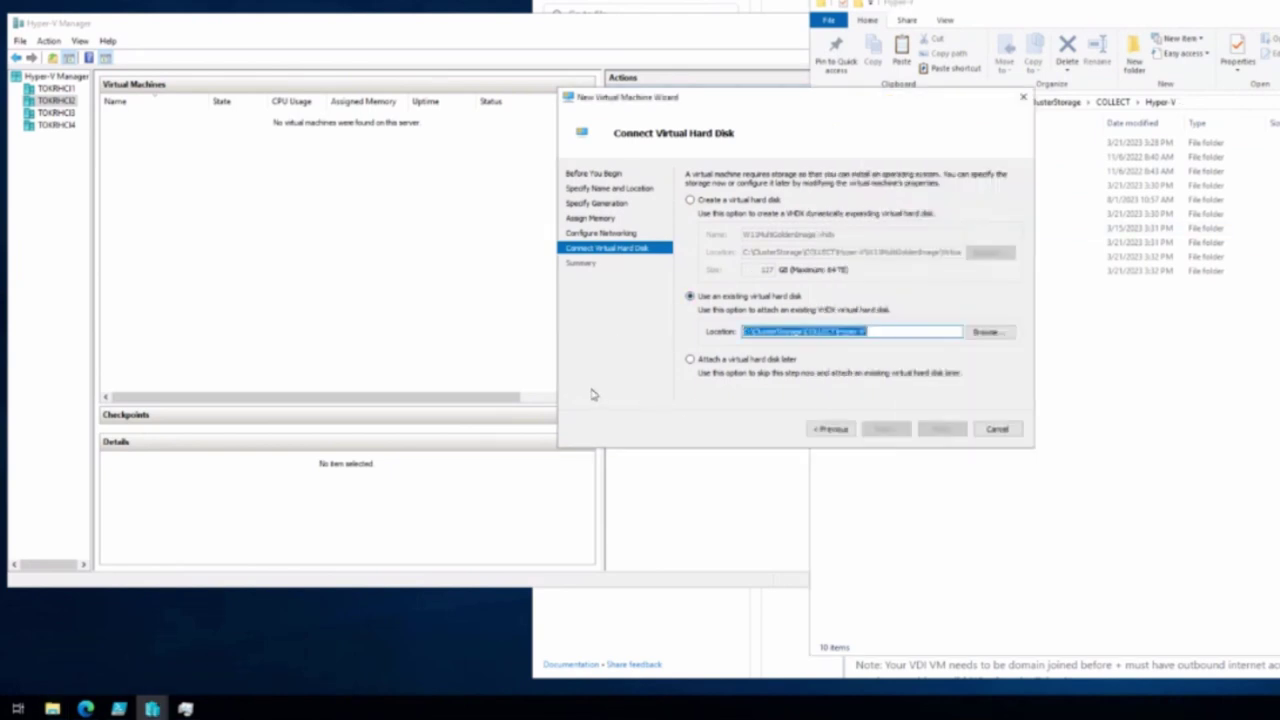
Finish the wizard with the hard disk attached later, then open the W11MultiGoldenImage folder
click(707, 366)
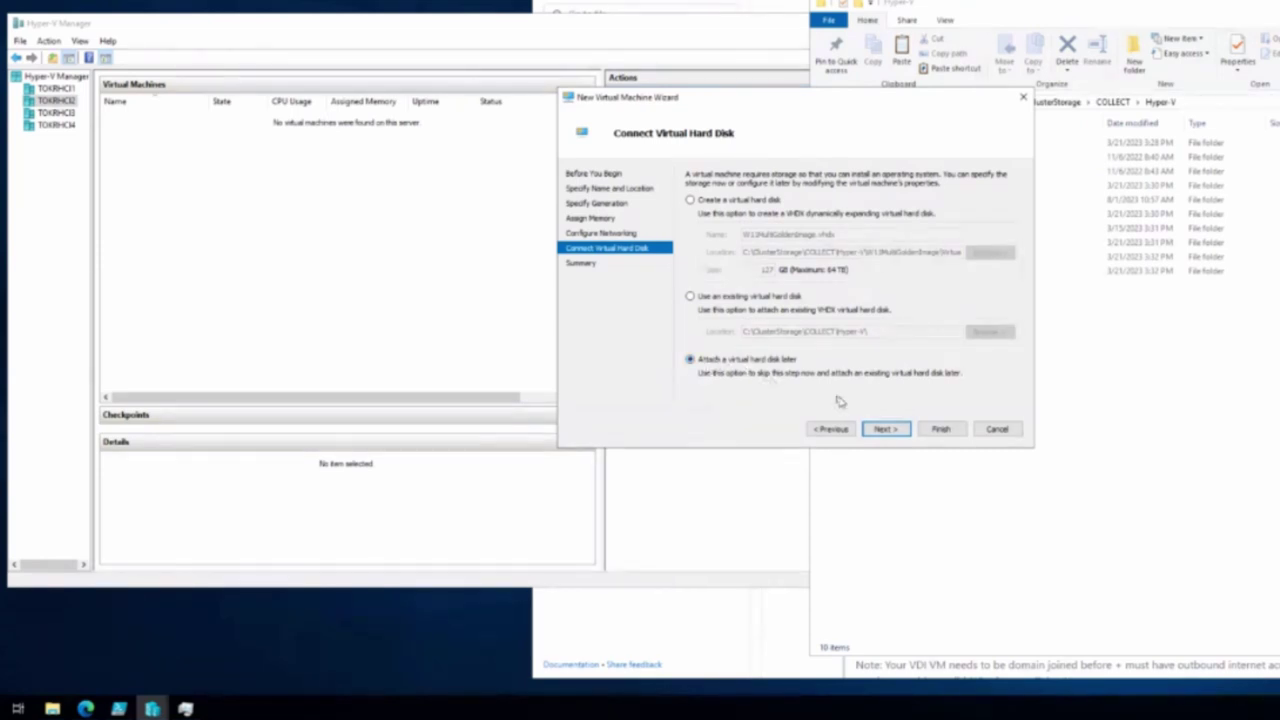
click(882, 430)
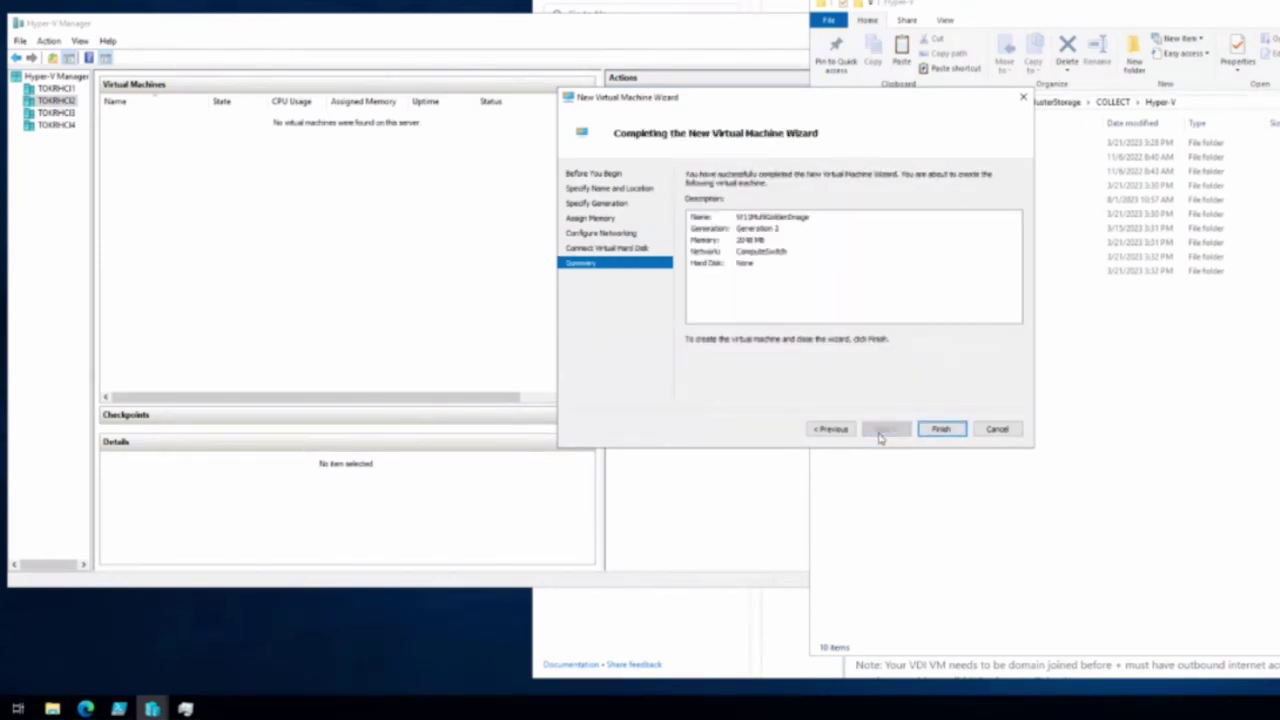
click(940, 429)
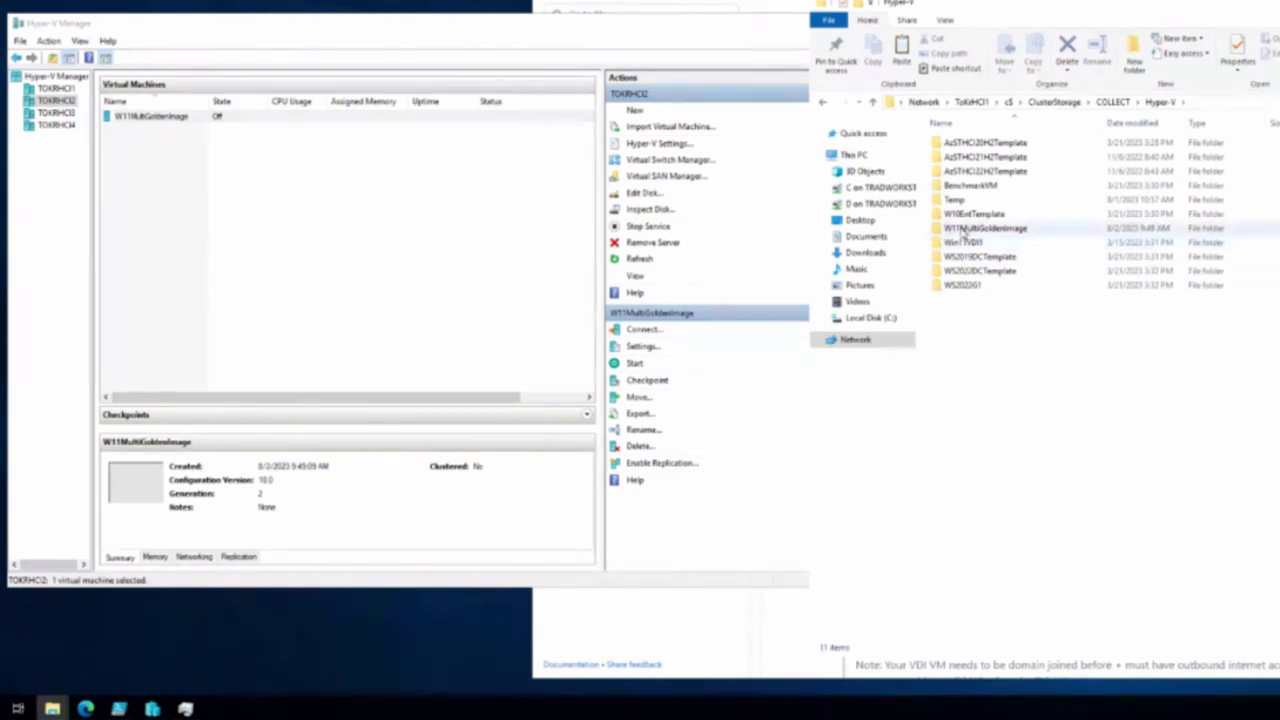
double_click(962, 230)
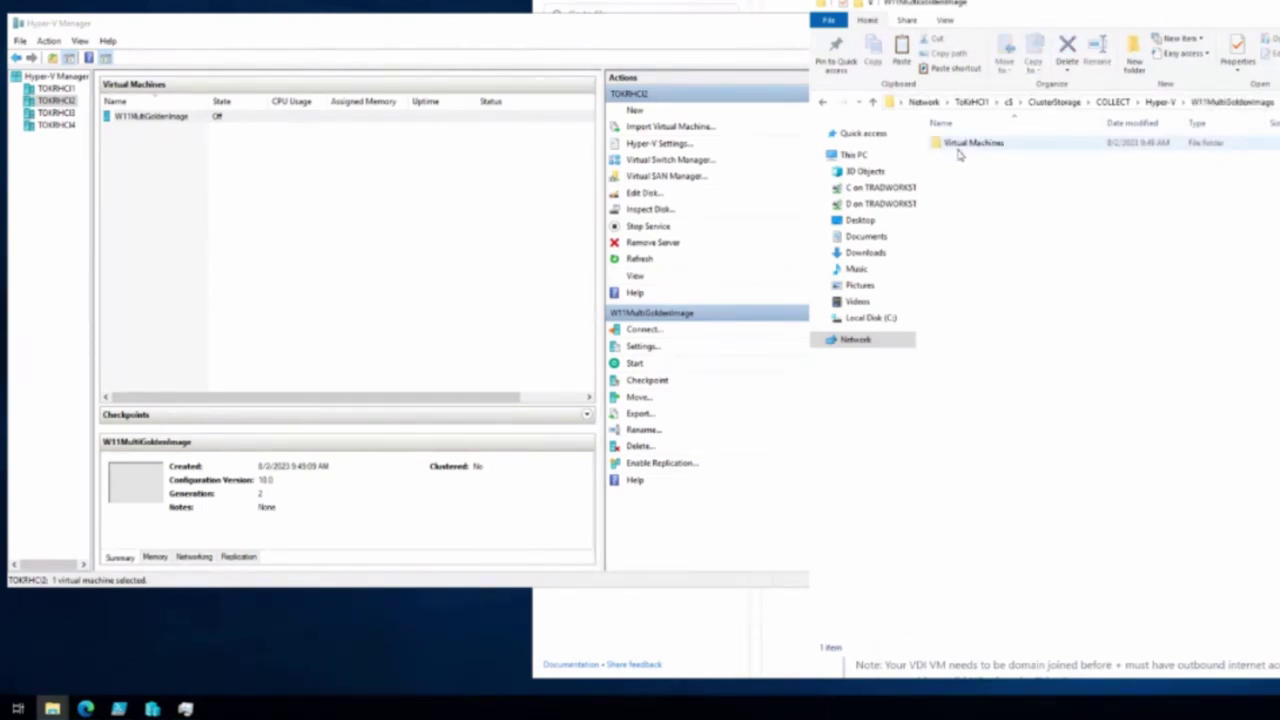
right_click(955, 170)
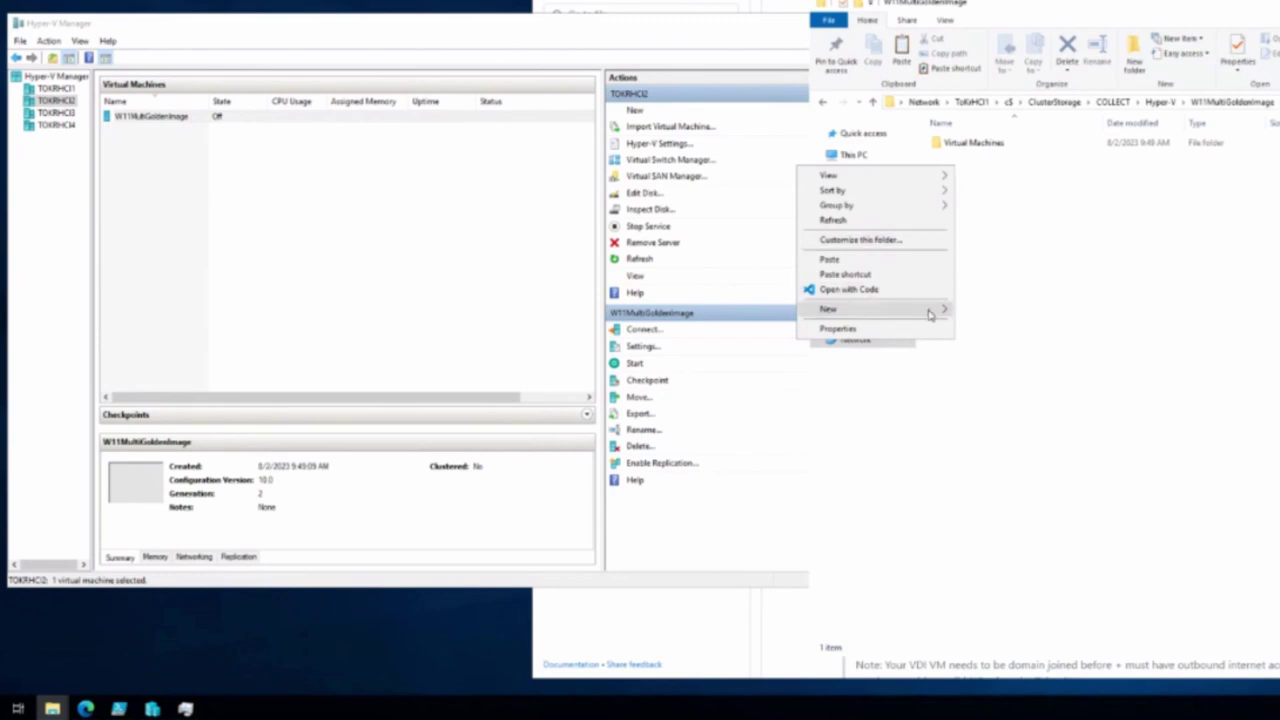
Create a new folder named 'Virtual Hard Disks' in W11MultiGoldenImage
mouse_move(930, 310)
click(982, 312)
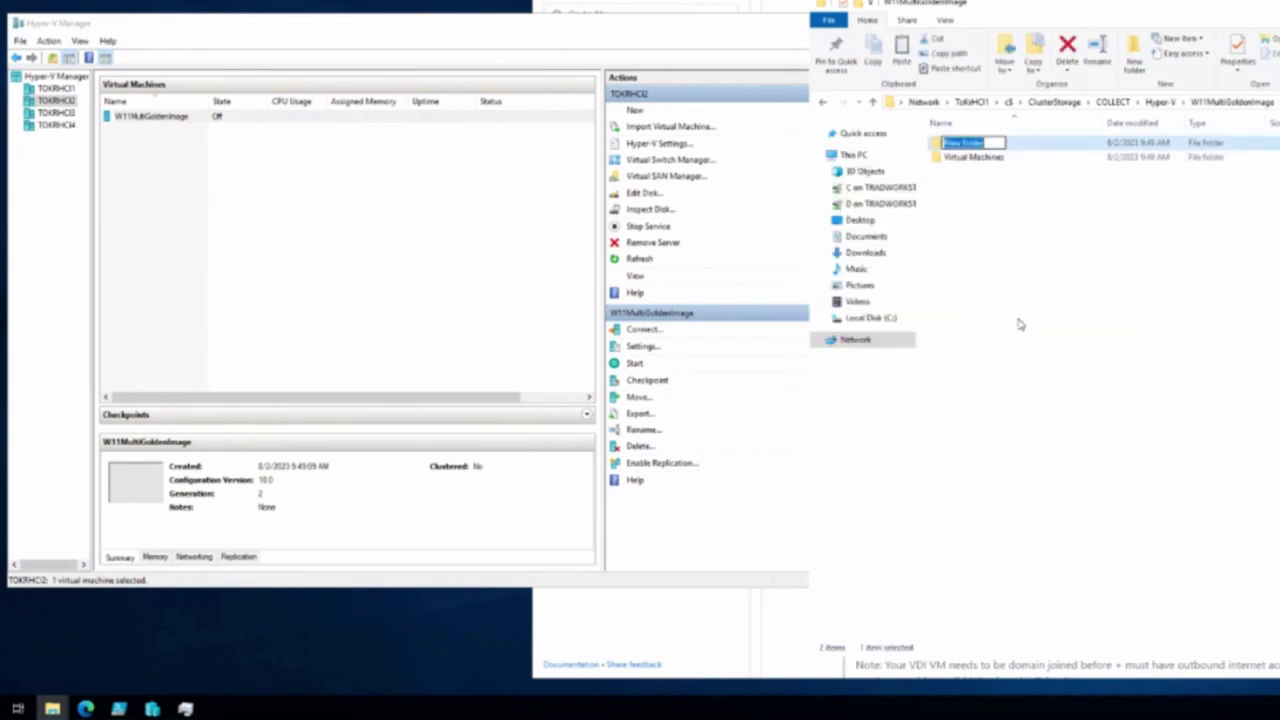
text(Virtual)
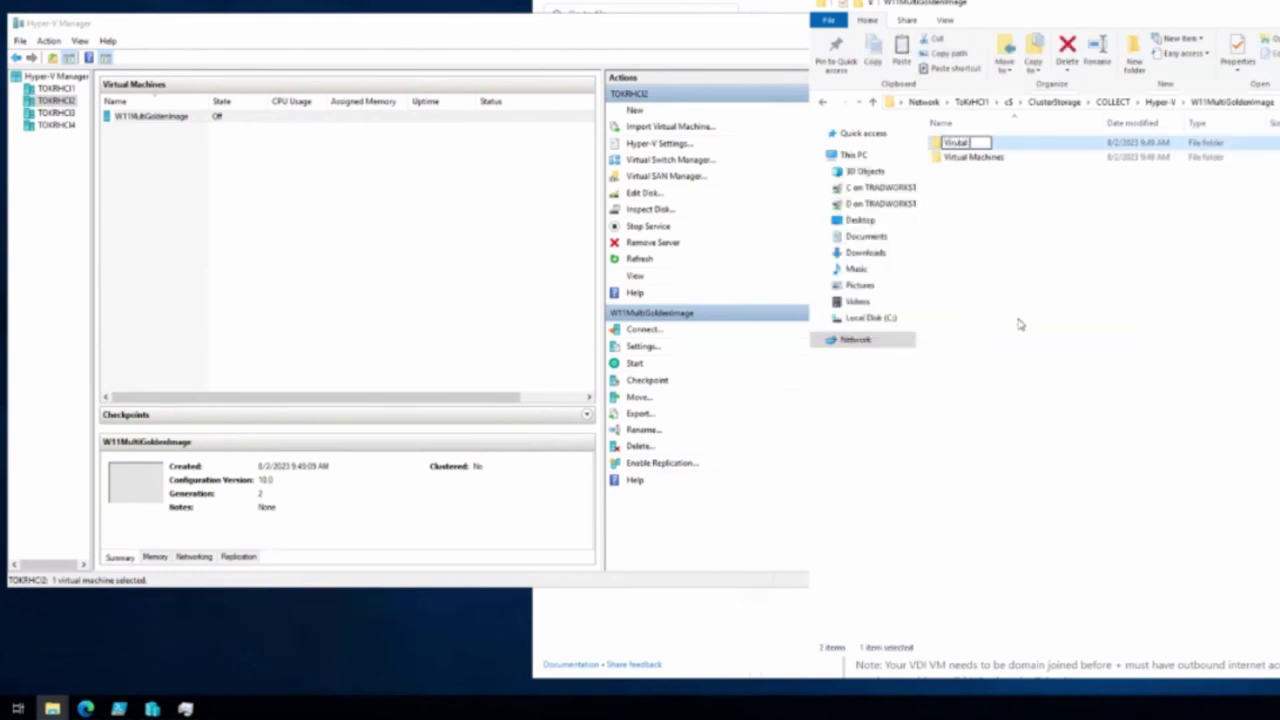
text( Hard Disks)
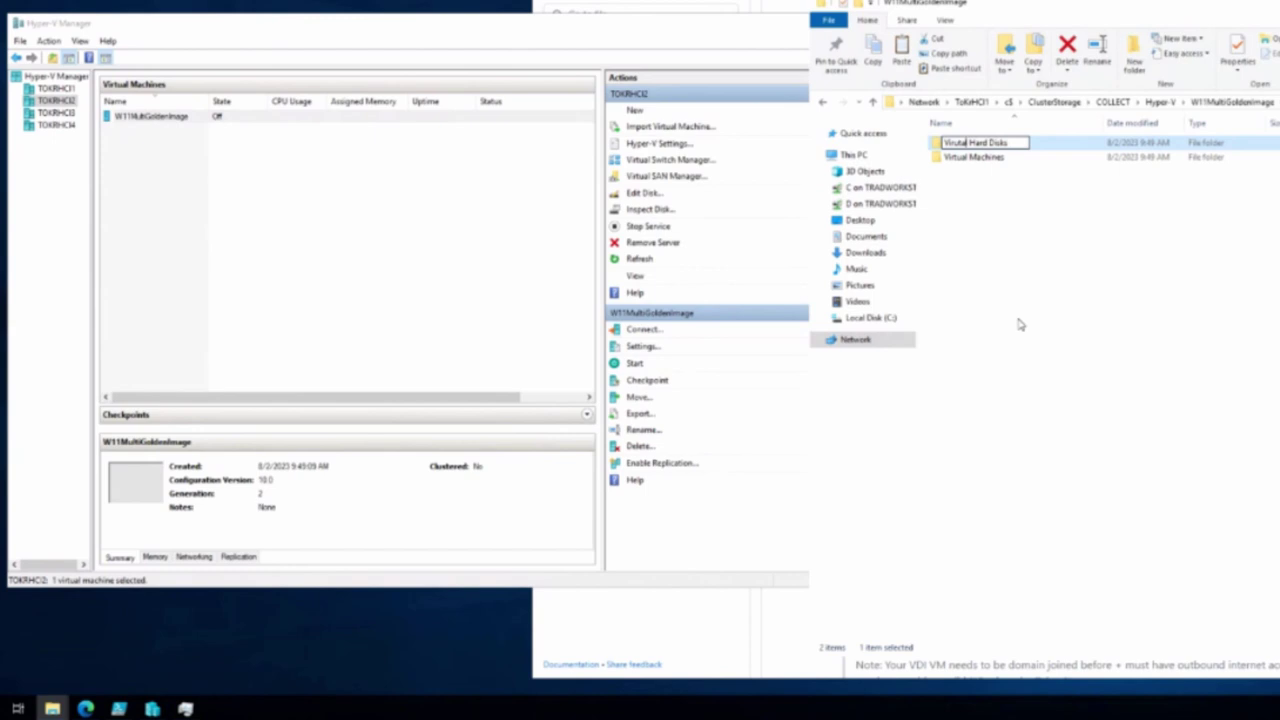
key(BackSpace)
key(Return)
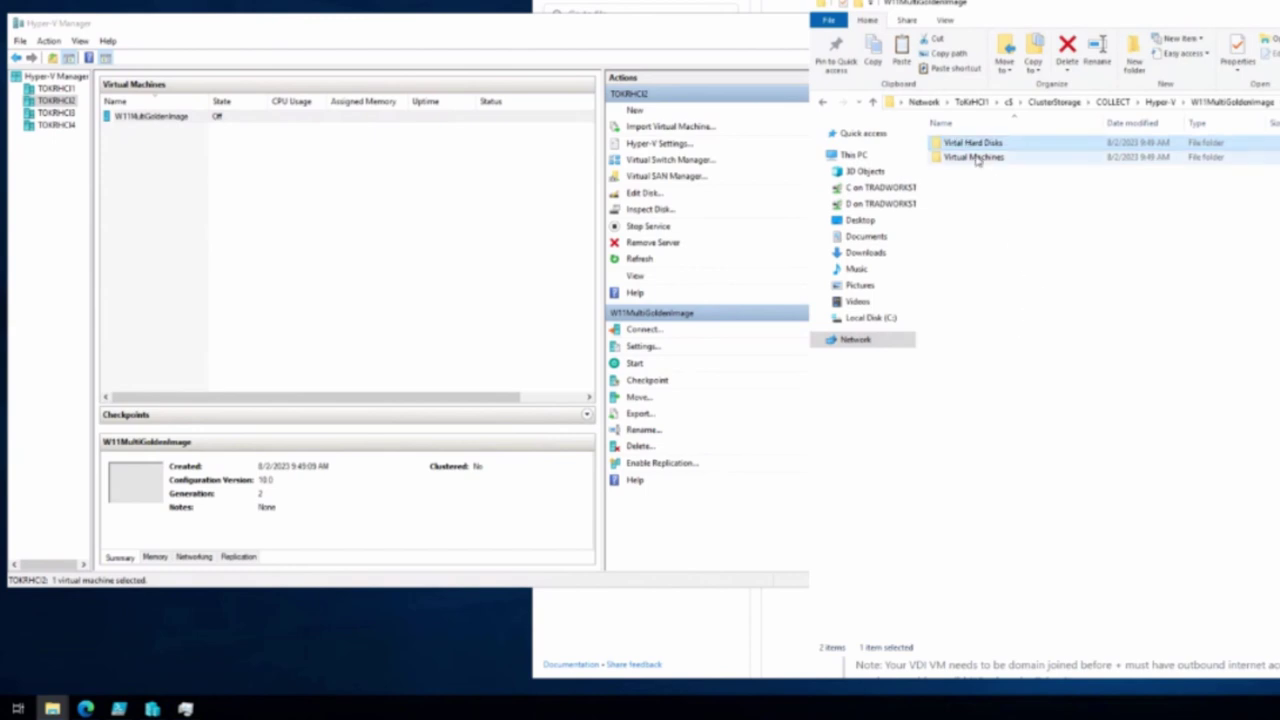
Rename the folder to correct its spelling to 'Virtual Hard Disks'
right_click(970, 146)
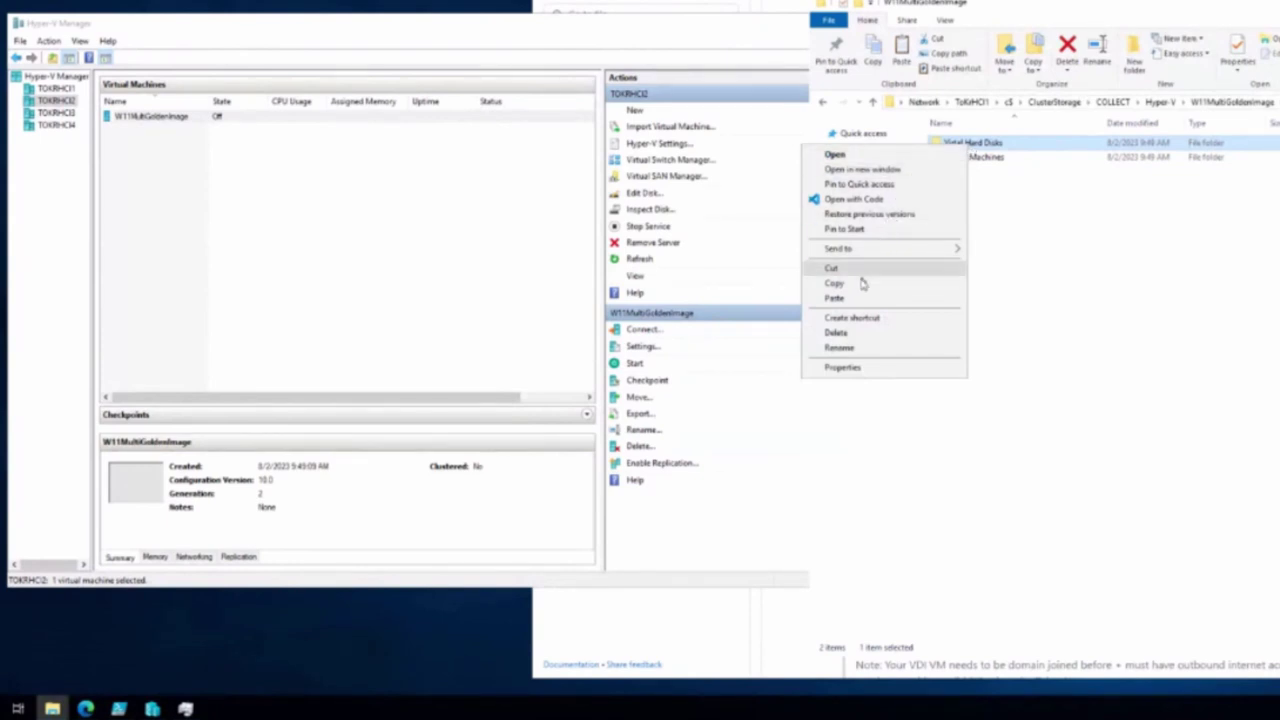
click(832, 347)
key(Home)
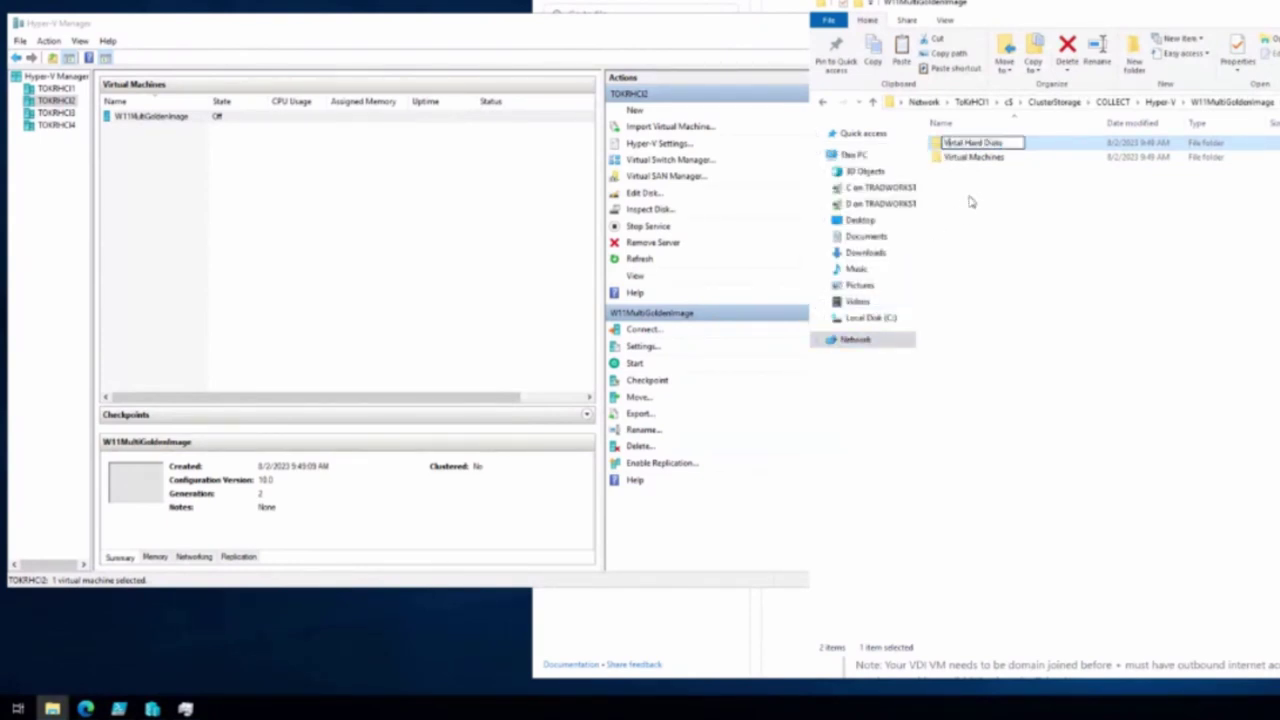
text(u)
key(Return)
Check the Virtual Hard Disks folder name in the existing Win11VDI VM folder
click(1158, 102)
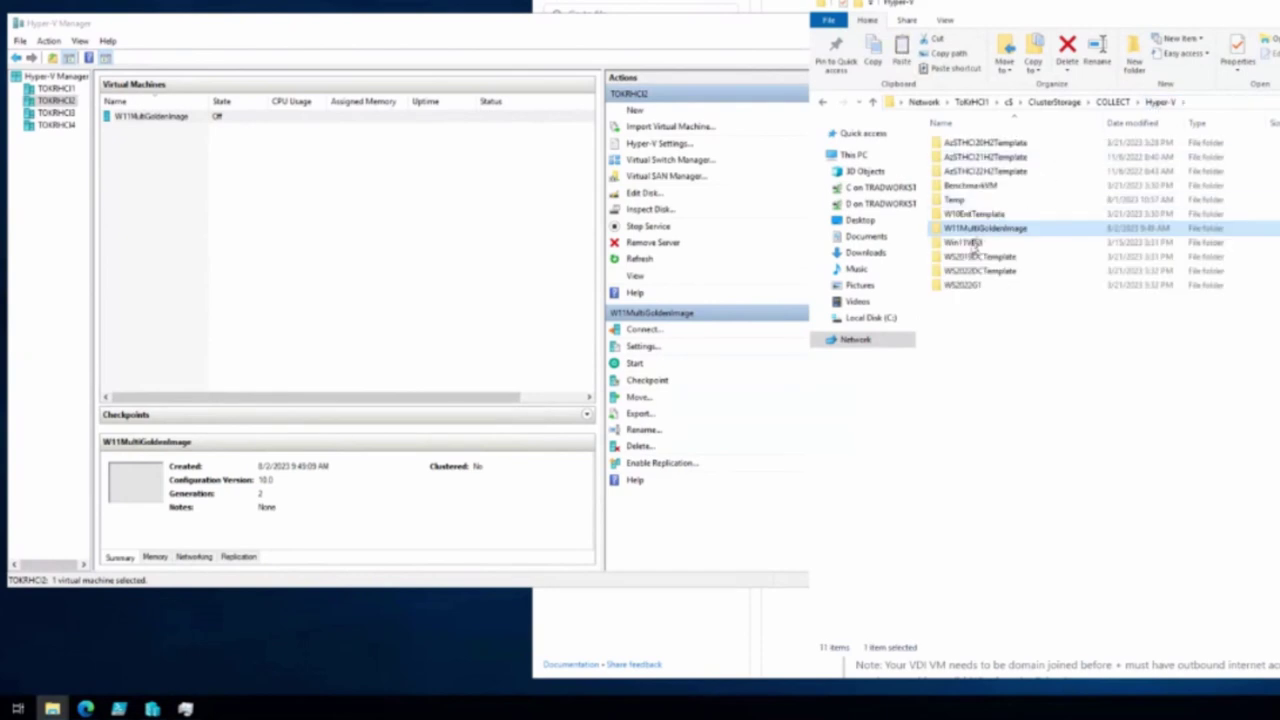
double_click(970, 243)
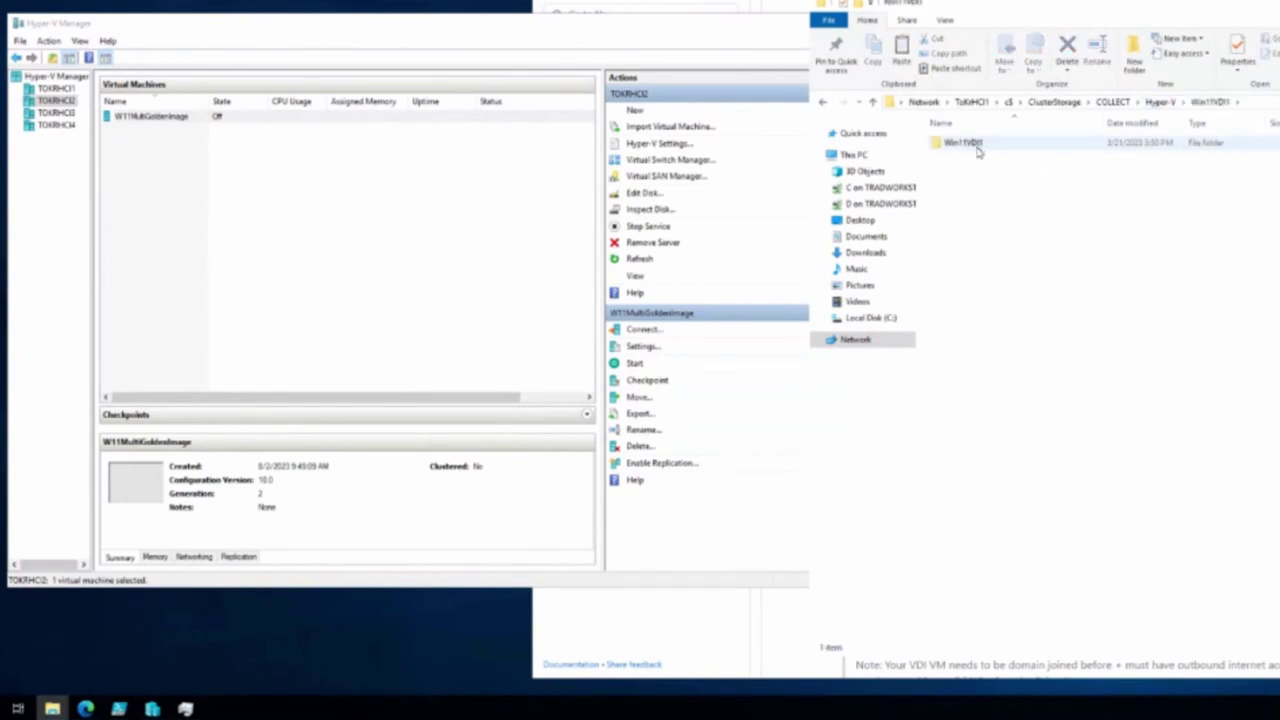
double_click(978, 150)
click(967, 148)
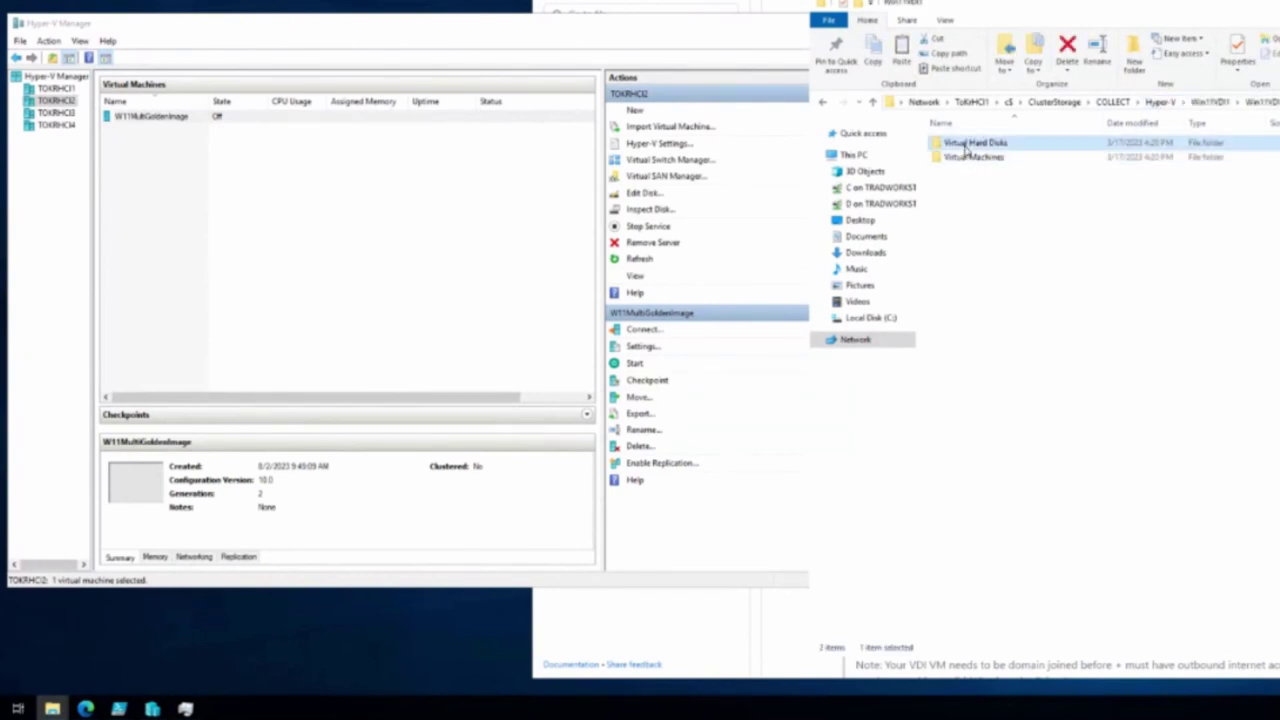
click(967, 148)
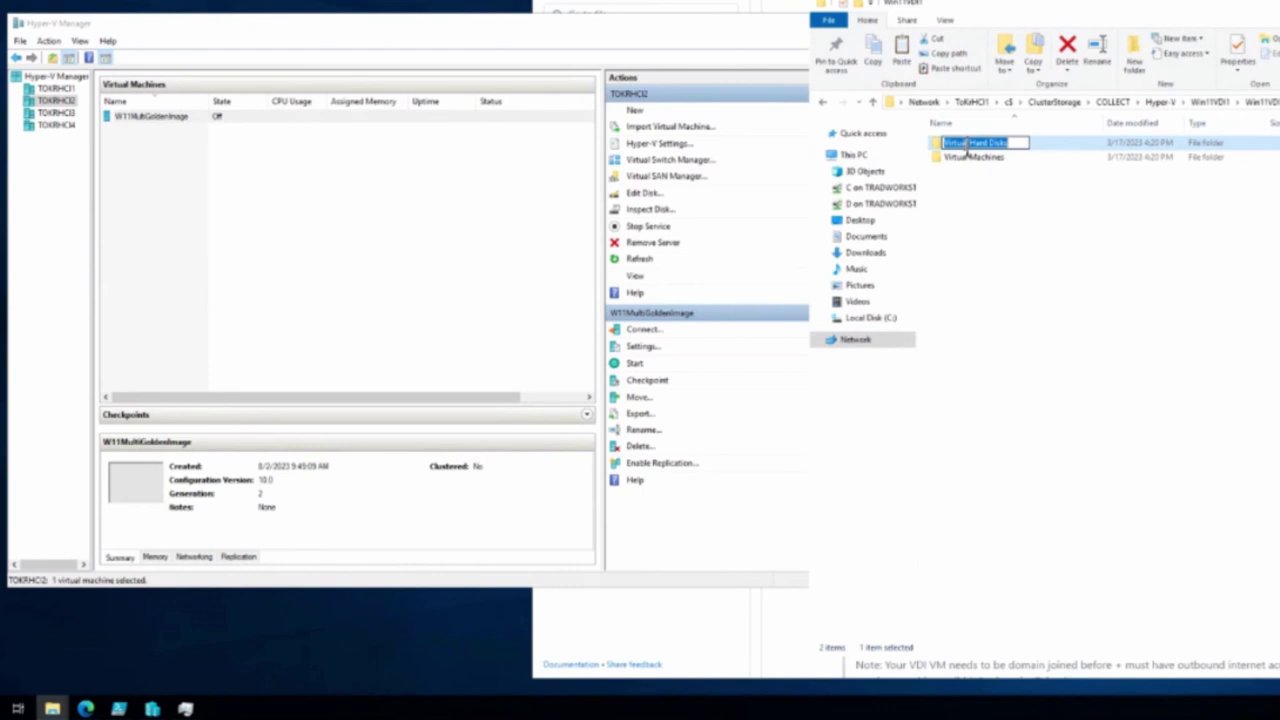
Verify the new Virtual Hard Disks folder's name and emptiness, then return to COLLECT
click(1158, 101)
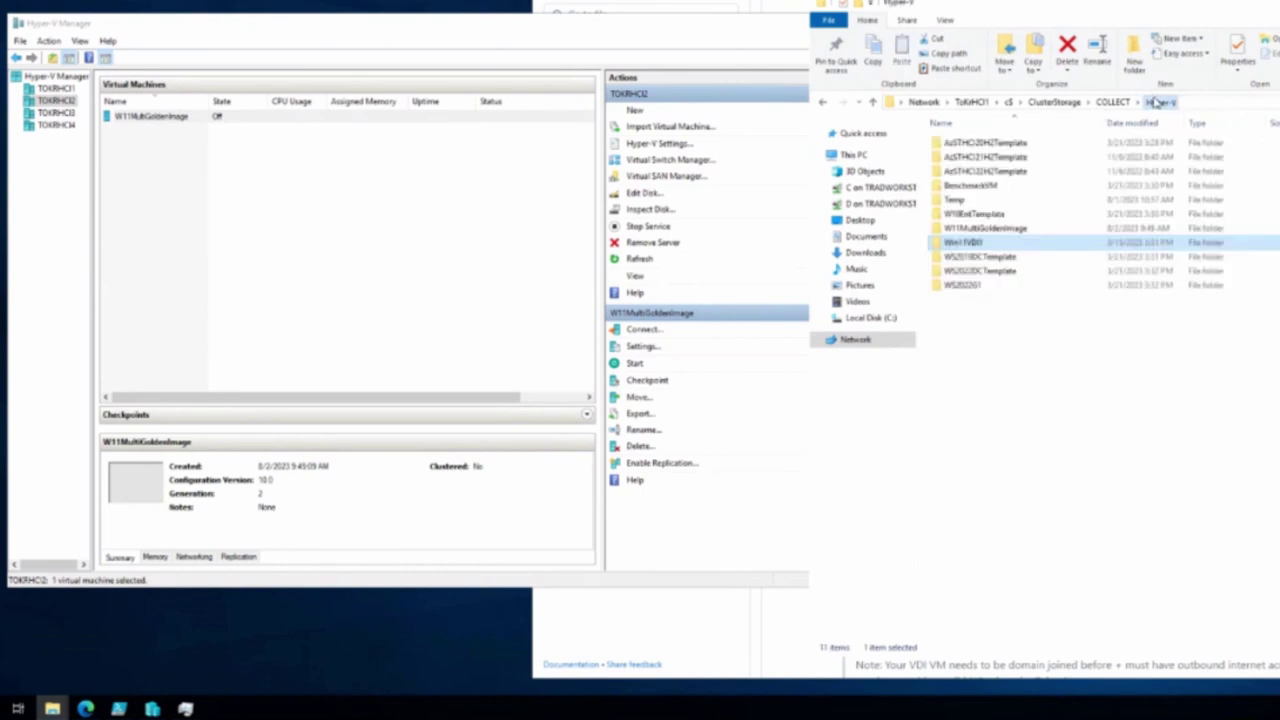
double_click(960, 230)
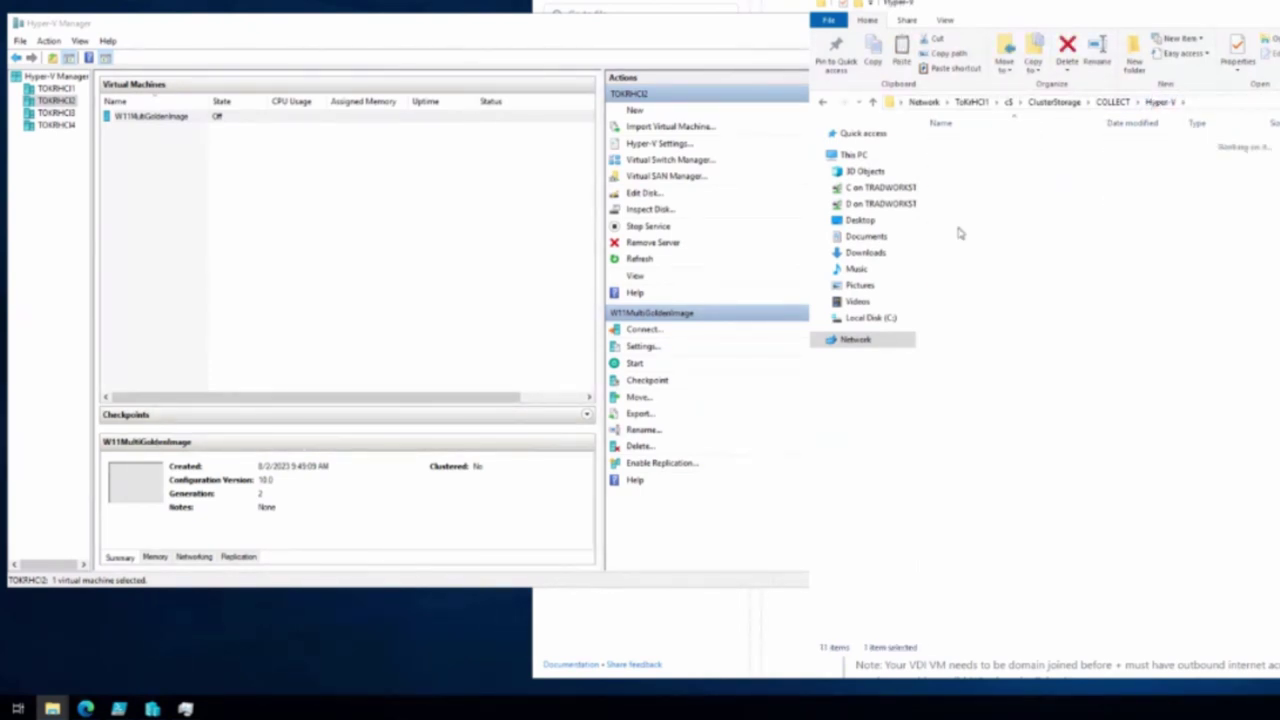
click(975, 143)
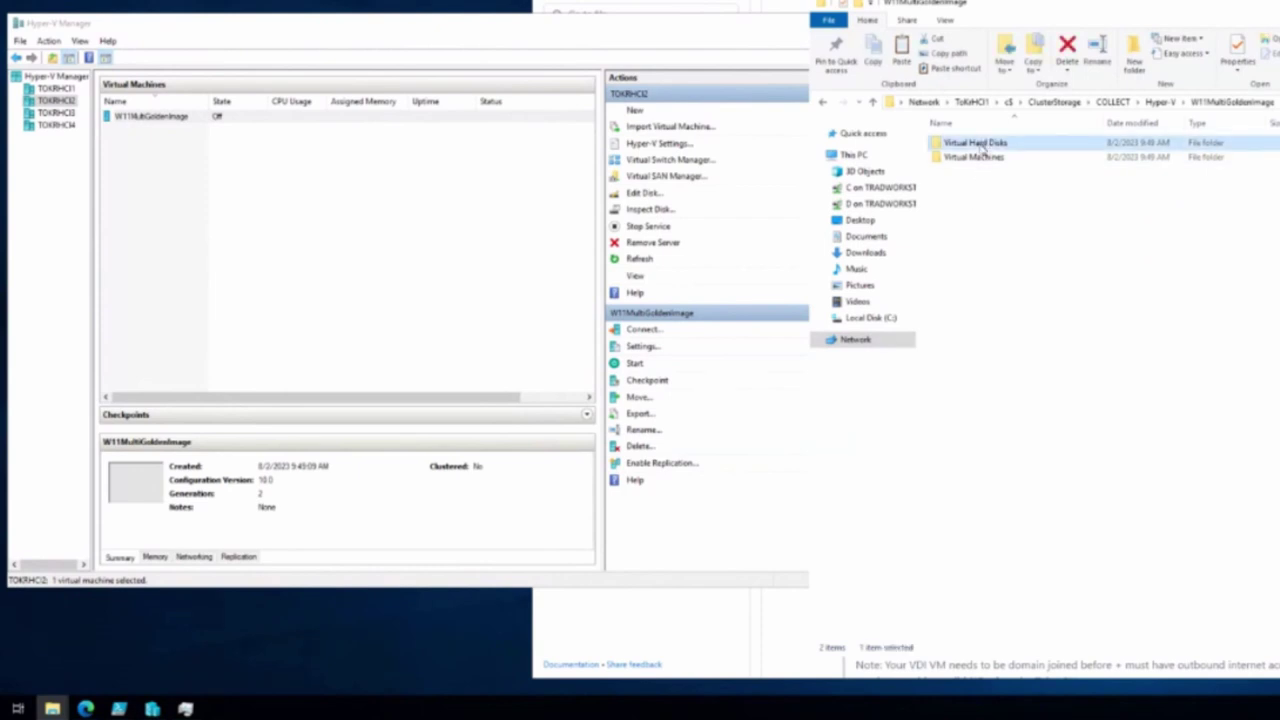
click(978, 143)
key(Escape)
double_click(983, 147)
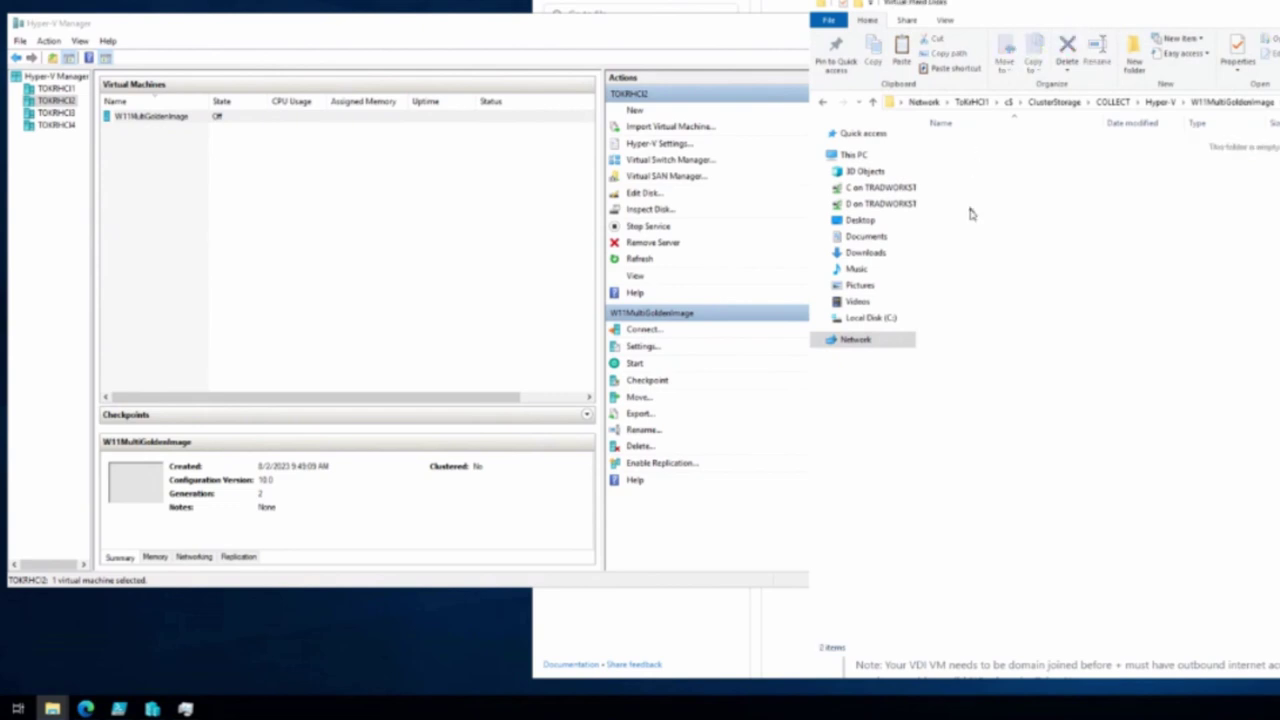
right_click(975, 210)
click(1043, 290)
click(1158, 104)
click(1112, 102)
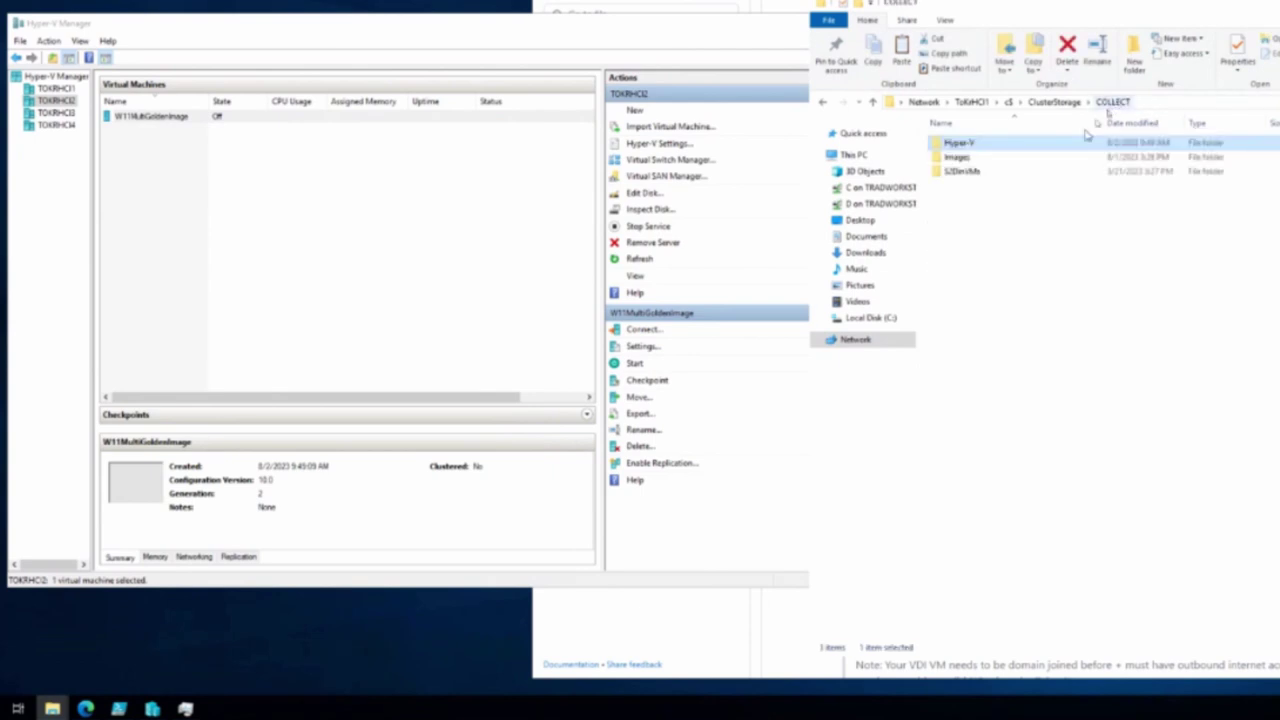
Copy the Win11-multi-opt.vhdx disk image from the Images folder
double_click(1014, 159)
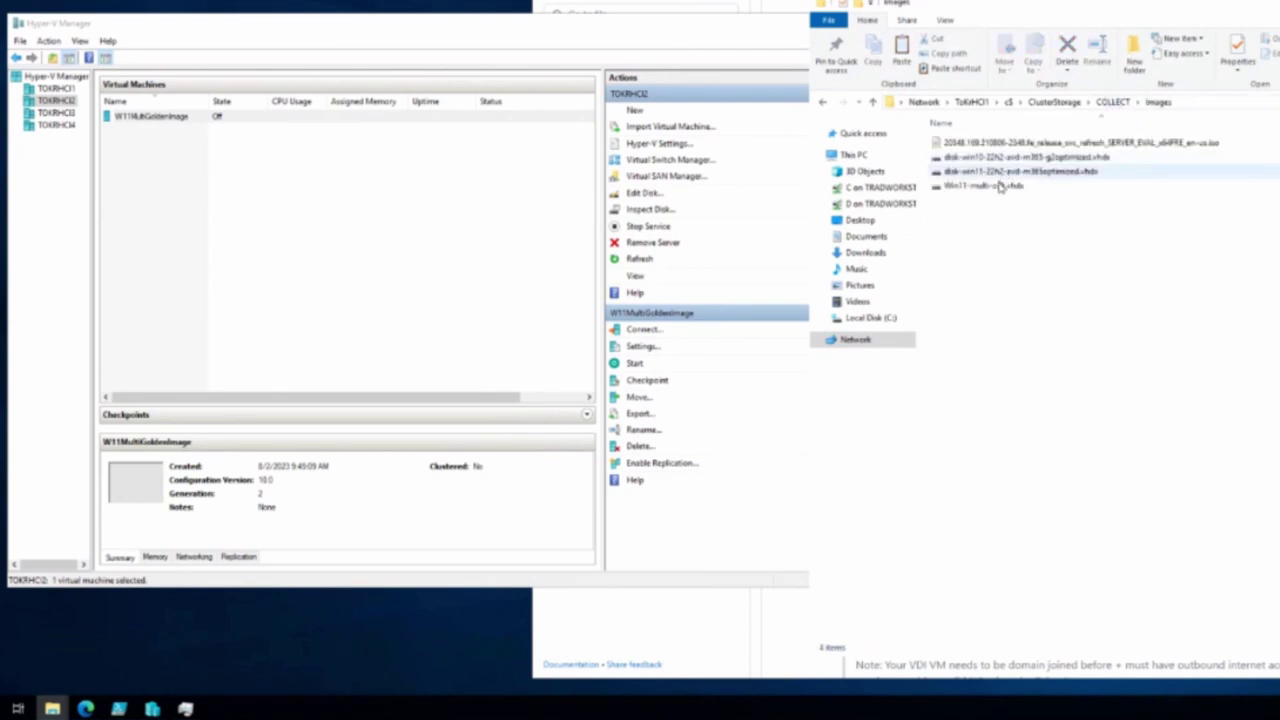
click(999, 187)
right_click(999, 187)
click(908, 309)
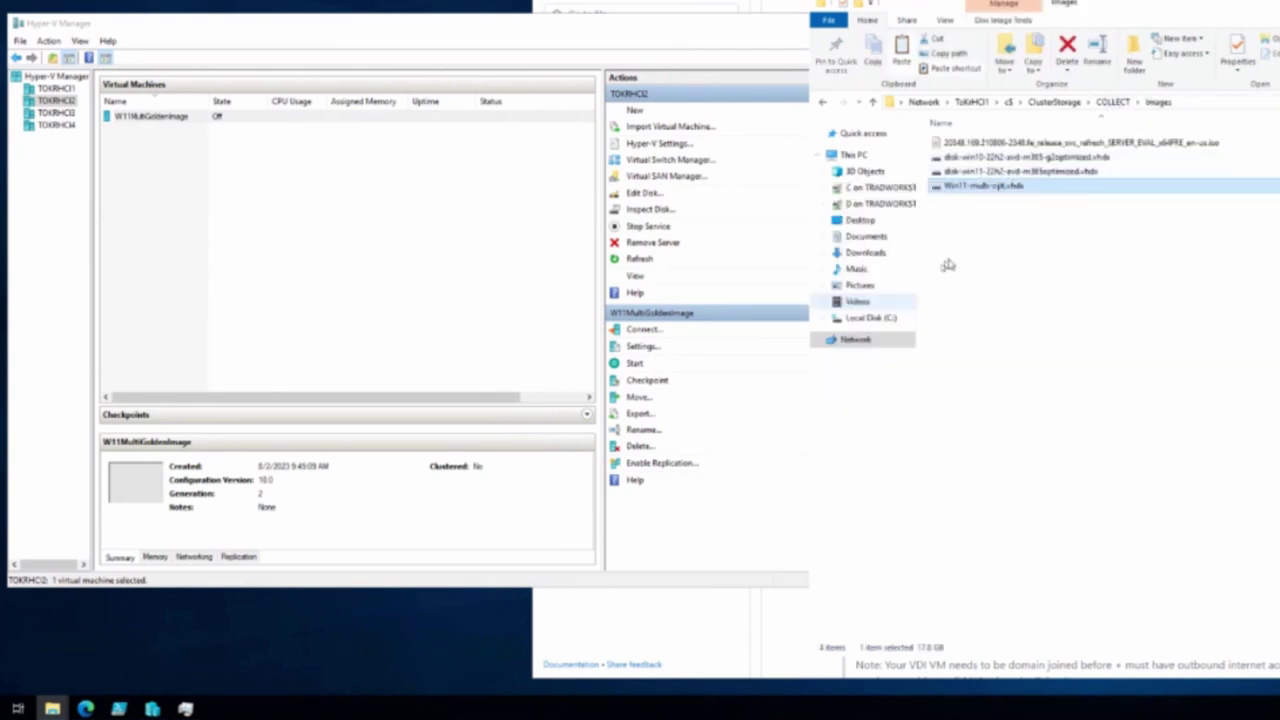
Paste it into W11MultiGoldenImage\Virtual Hard Disks and move the progress window aside
click(1112, 102)
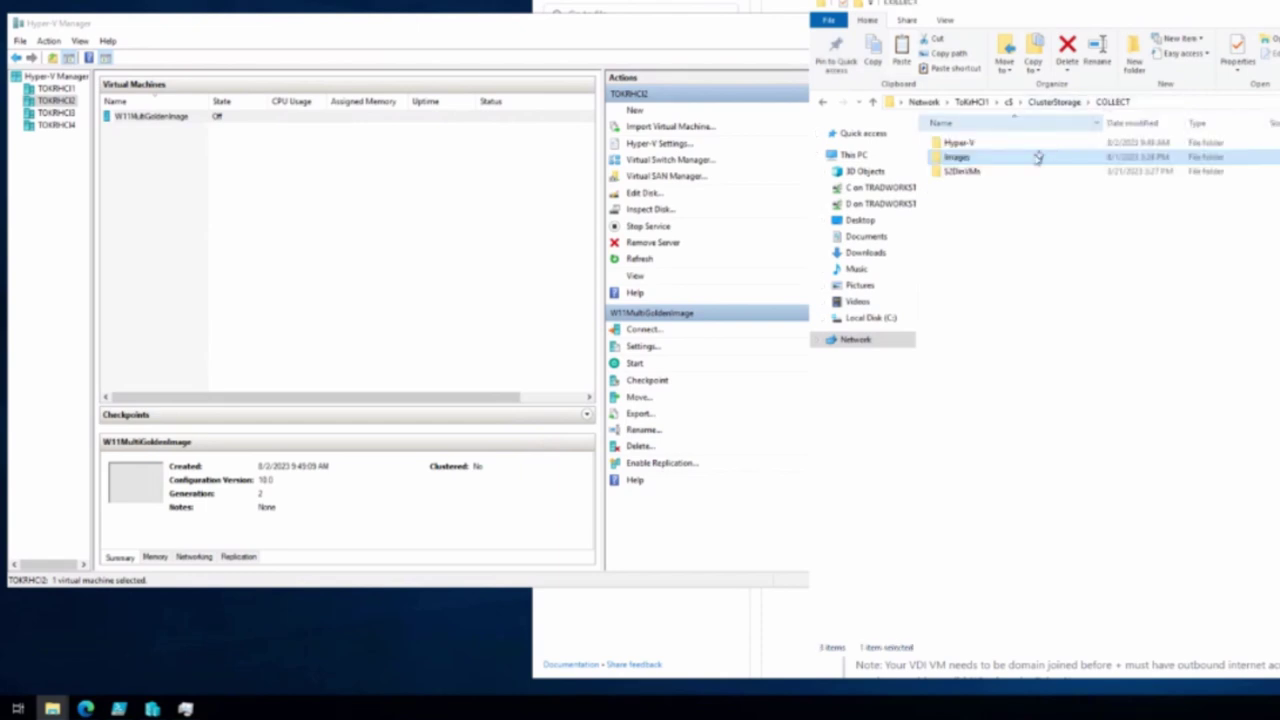
double_click(958, 143)
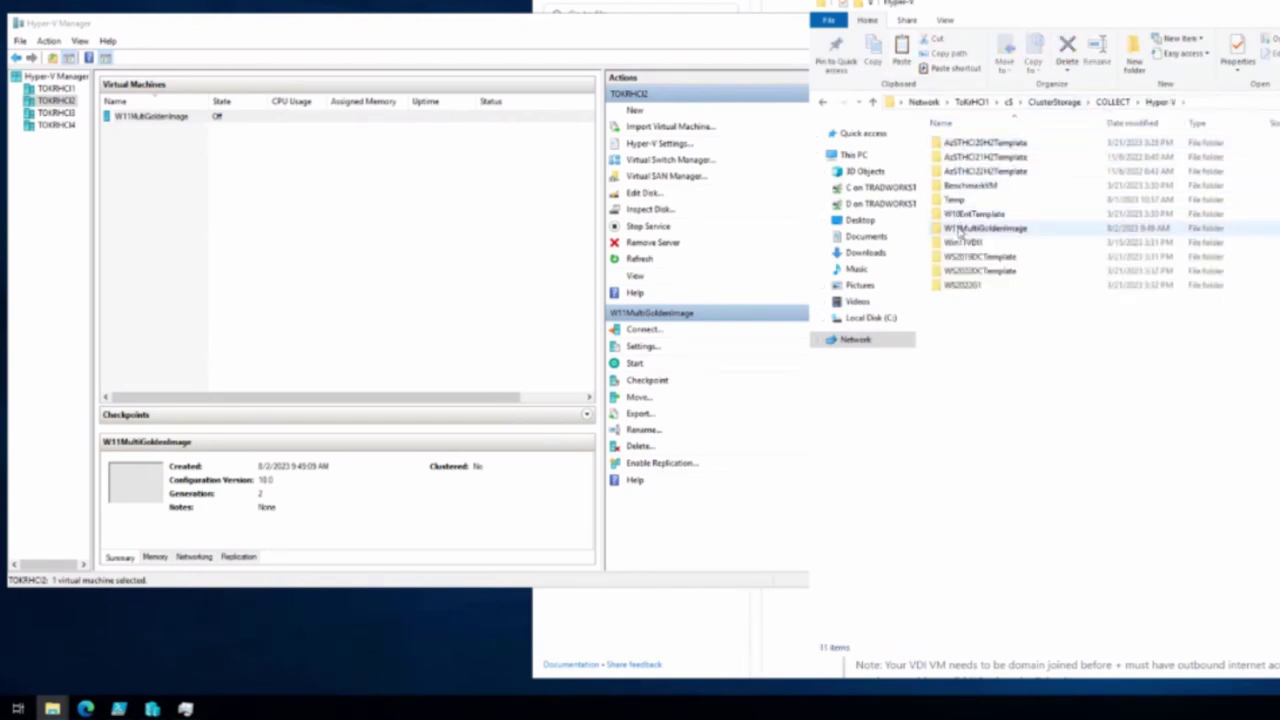
double_click(960, 230)
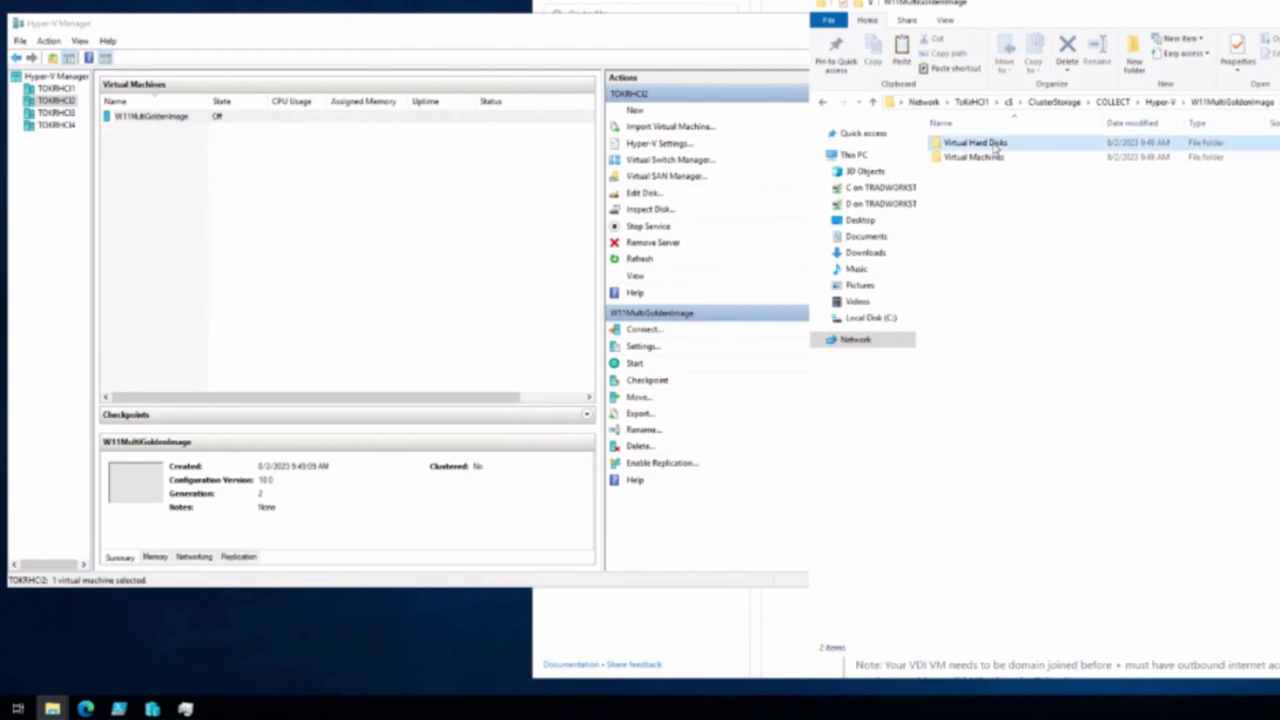
double_click(975, 143)
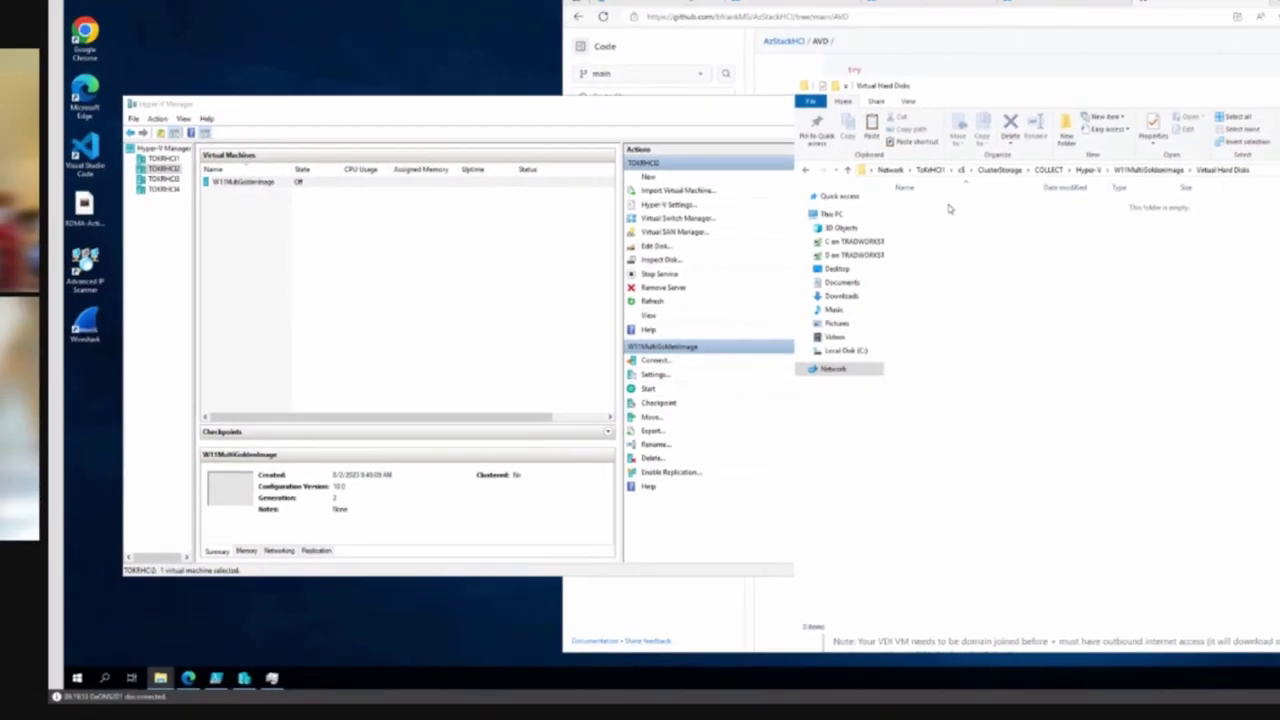
key(ctrl+v)
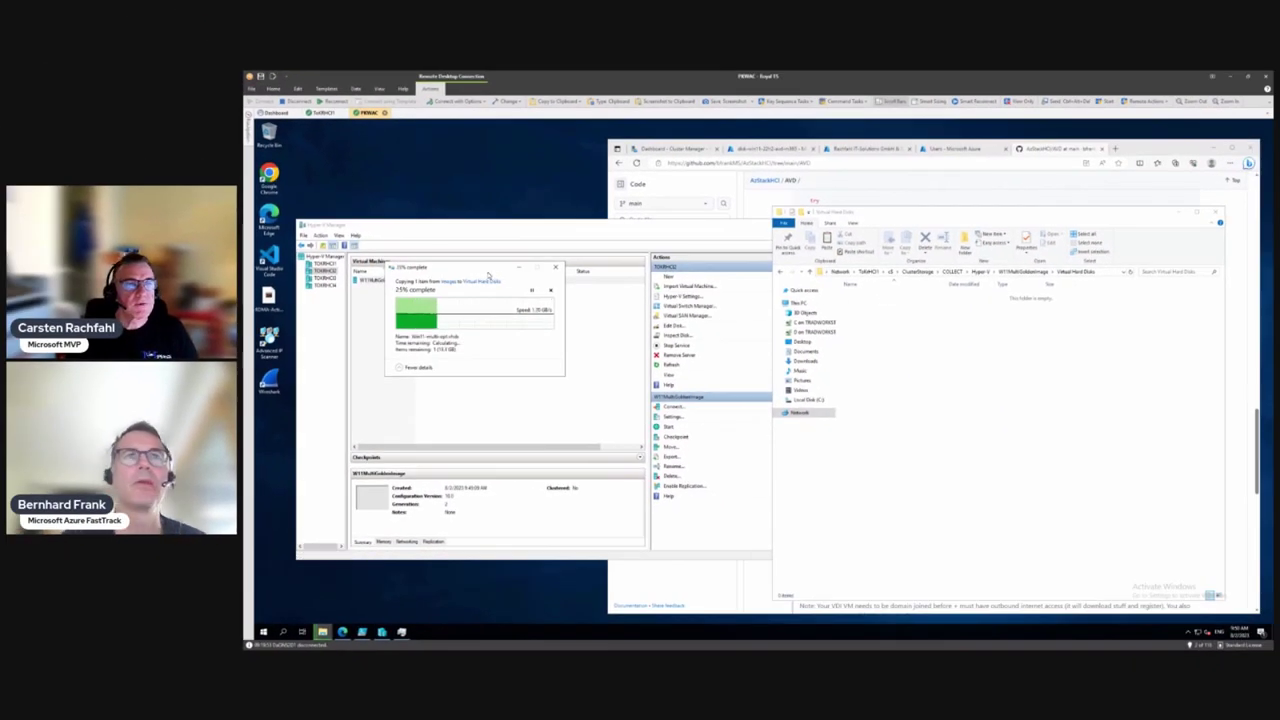
drag(490, 276, 1033, 192)
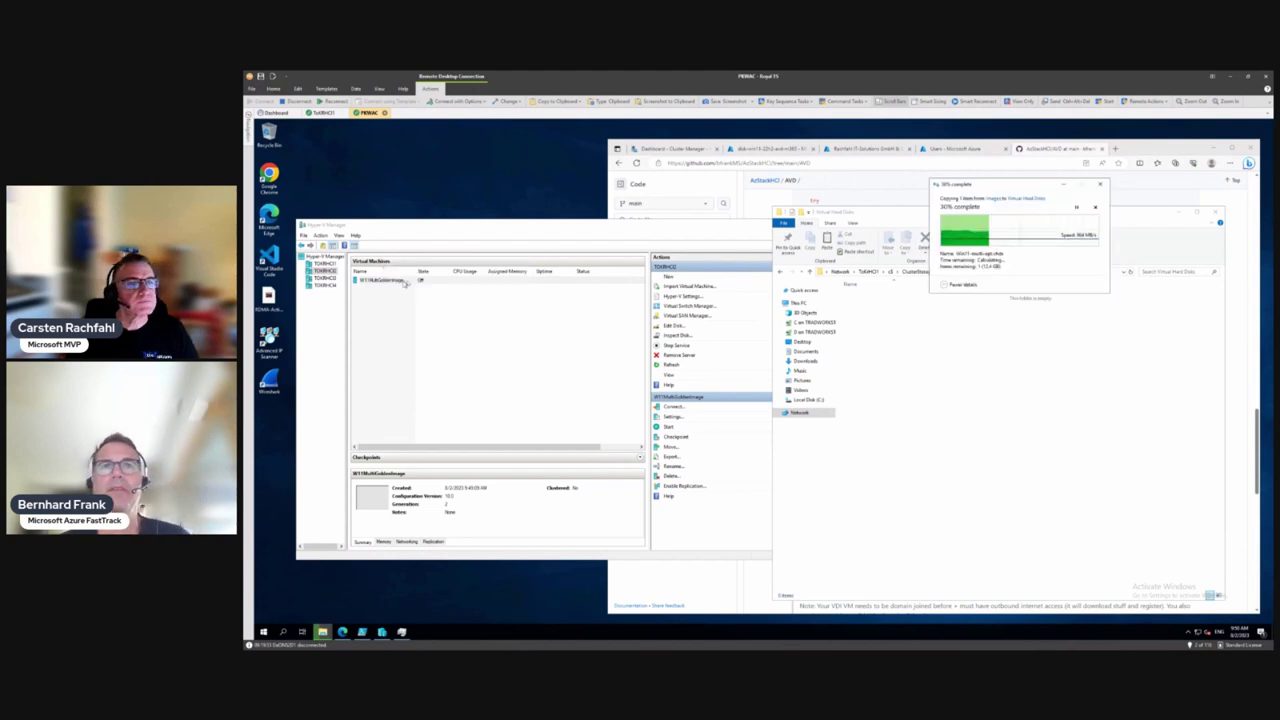
In W11MultiGoldenImage's settings, add a SCSI hard drive and browse for its disk file
right_click(391, 282)
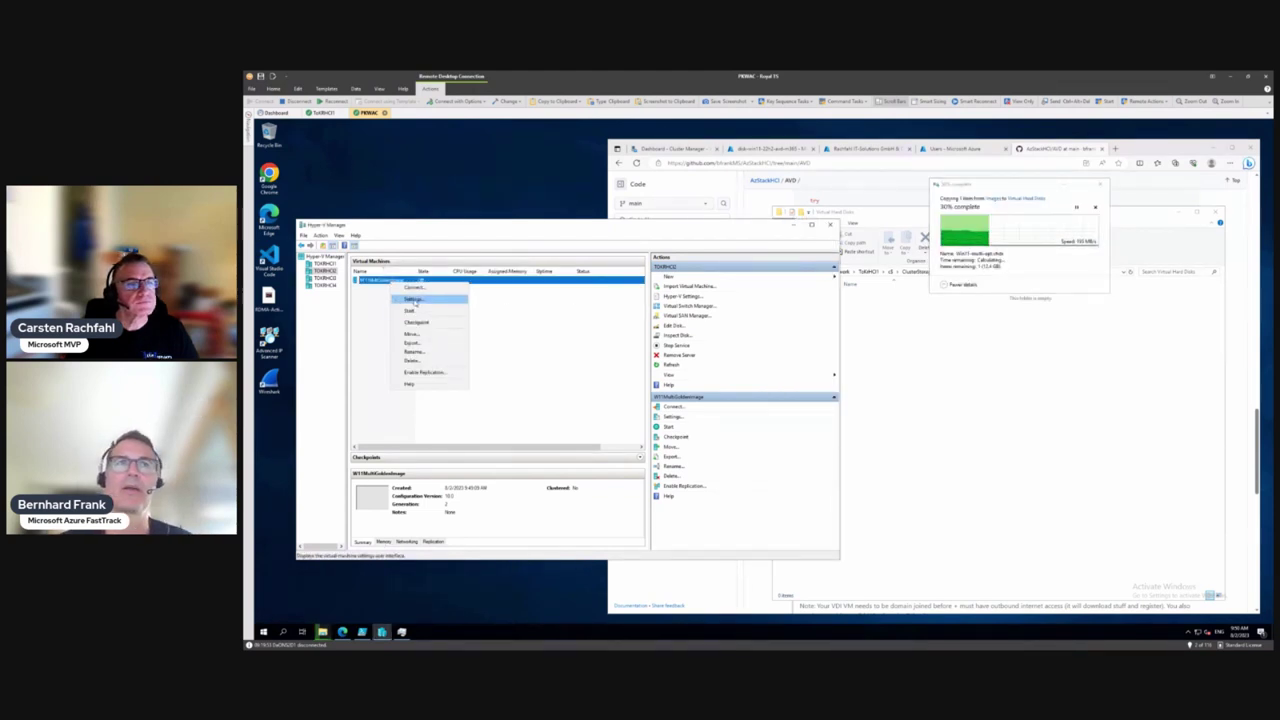
click(410, 299)
drag(724, 241, 559, 282)
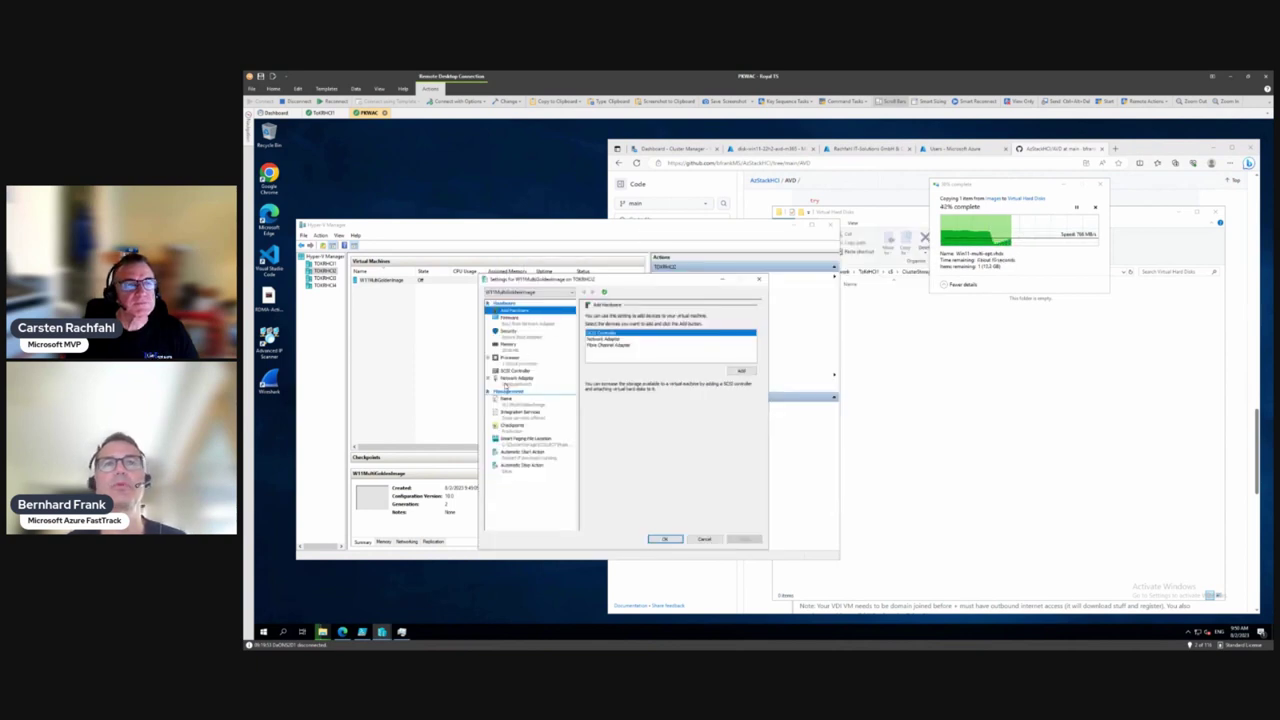
click(512, 372)
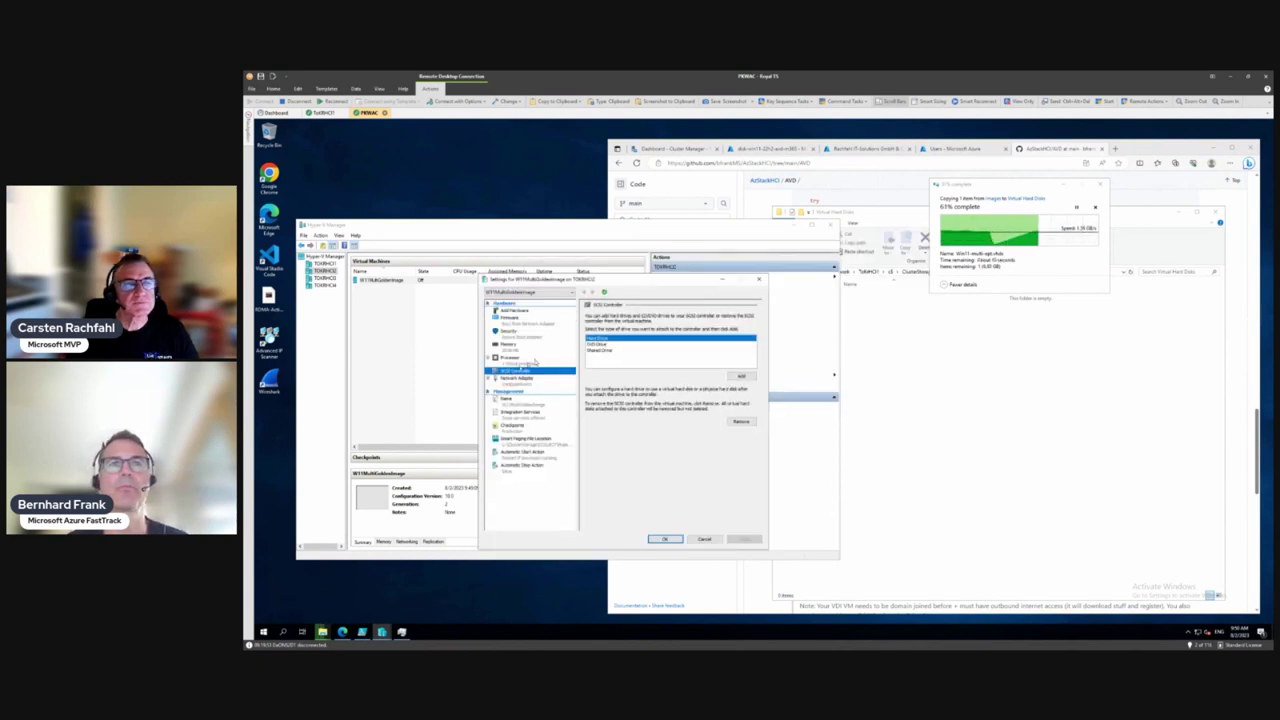
click(741, 375)
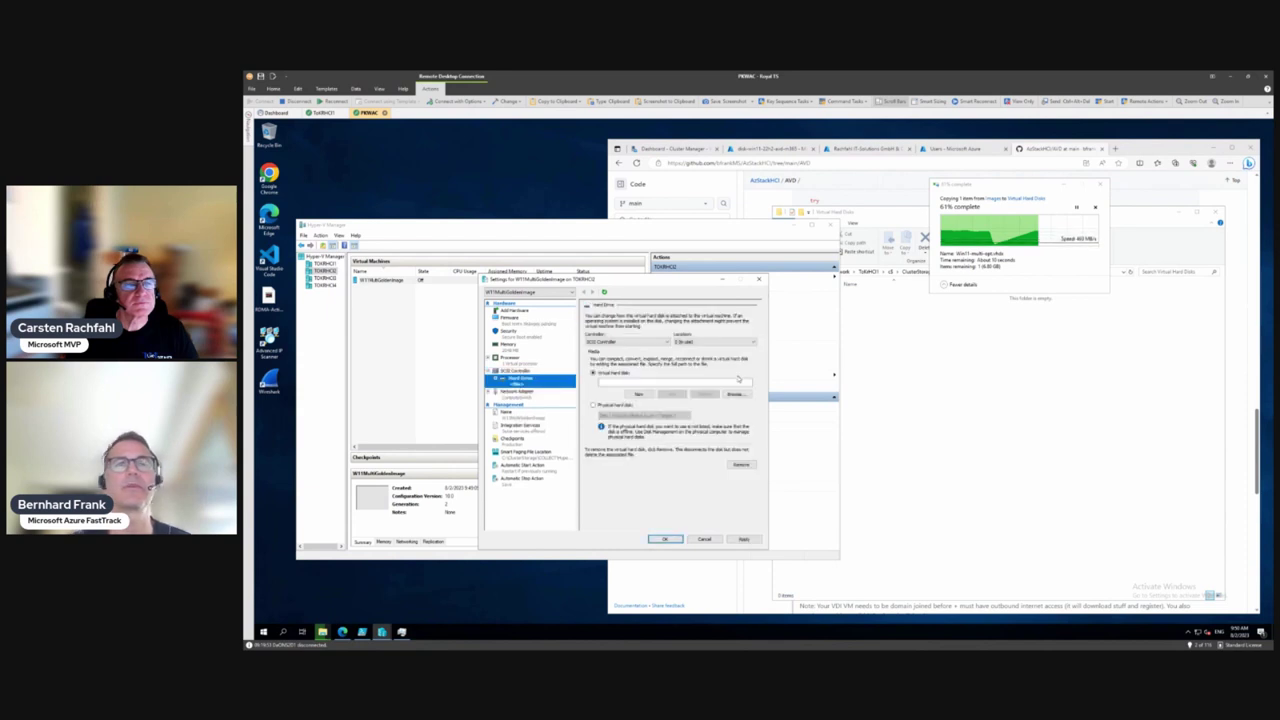
click(735, 395)
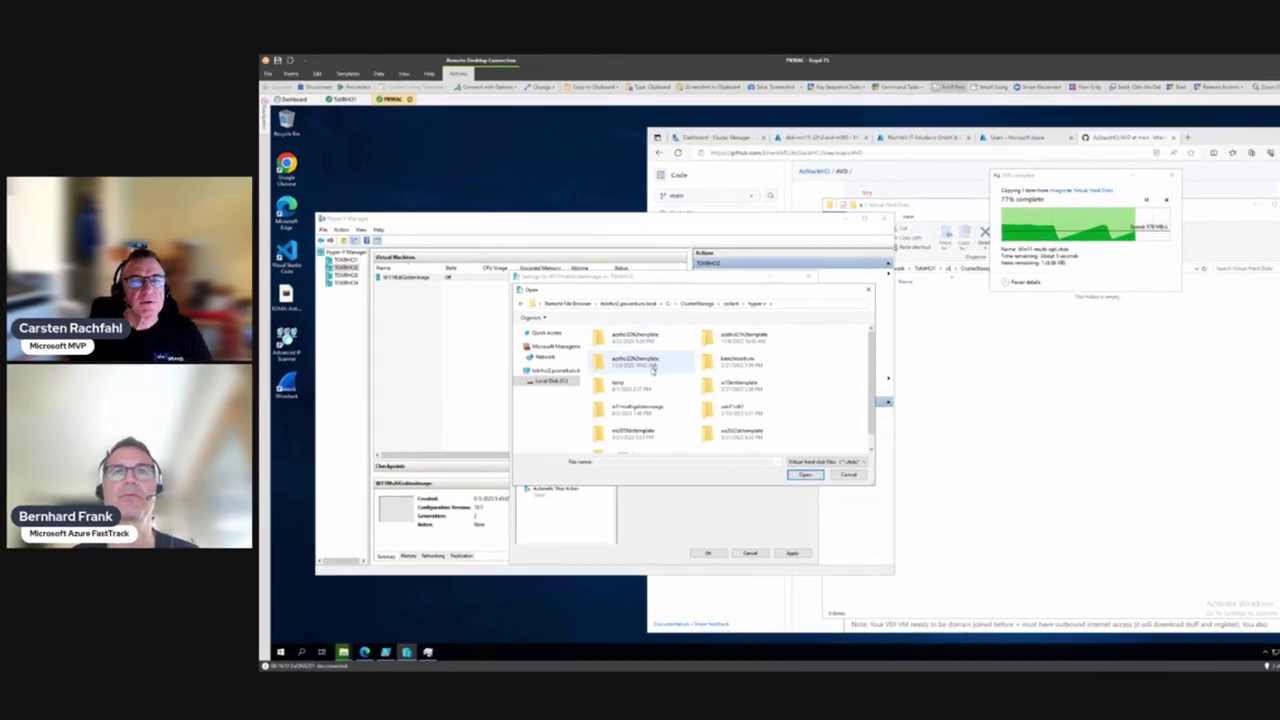
Choose win11-multi-opt.vhdx from w11multigoldenimage > Virtual Hard Disks as the new SCSI drive's disk
double_click(634, 407)
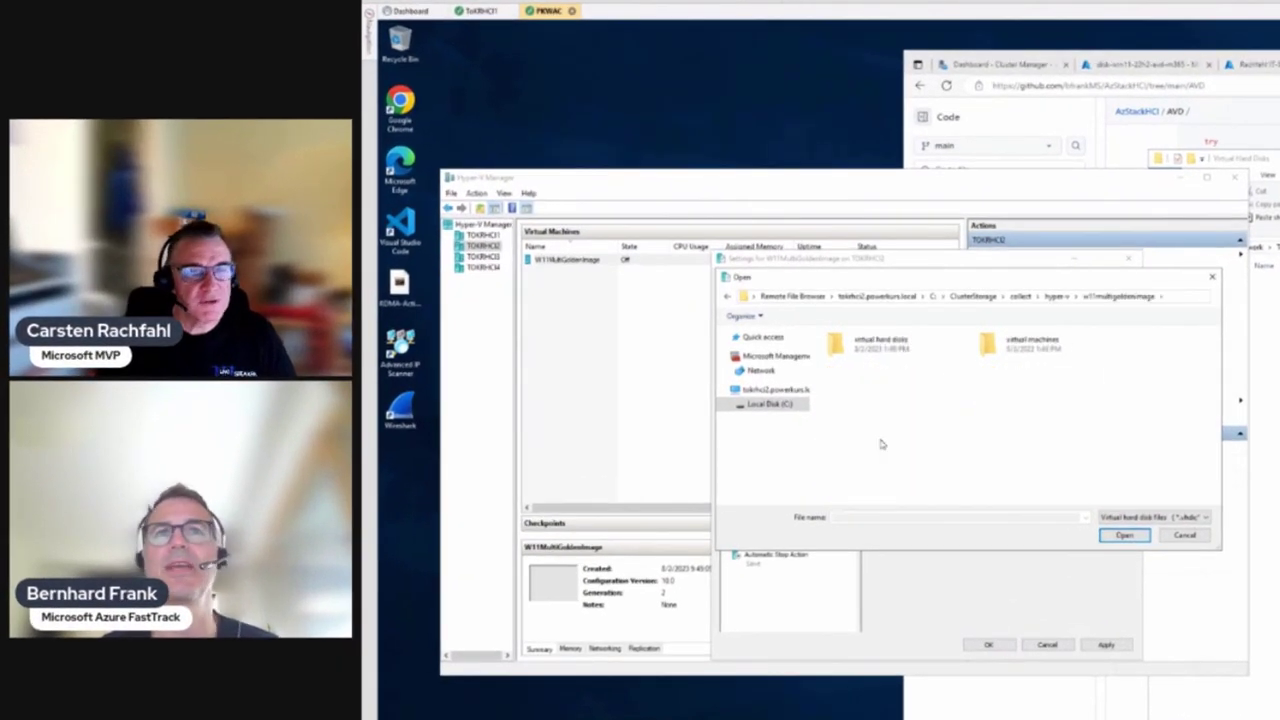
double_click(878, 357)
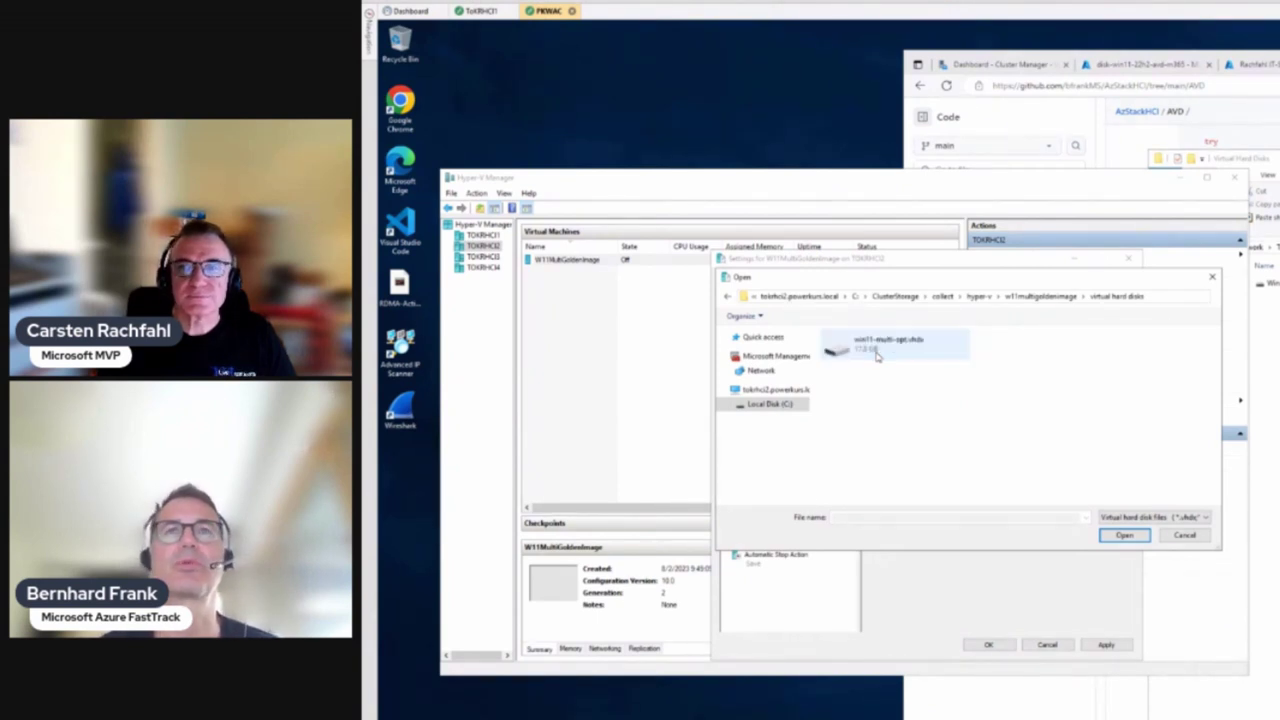
key(alt+Tab)
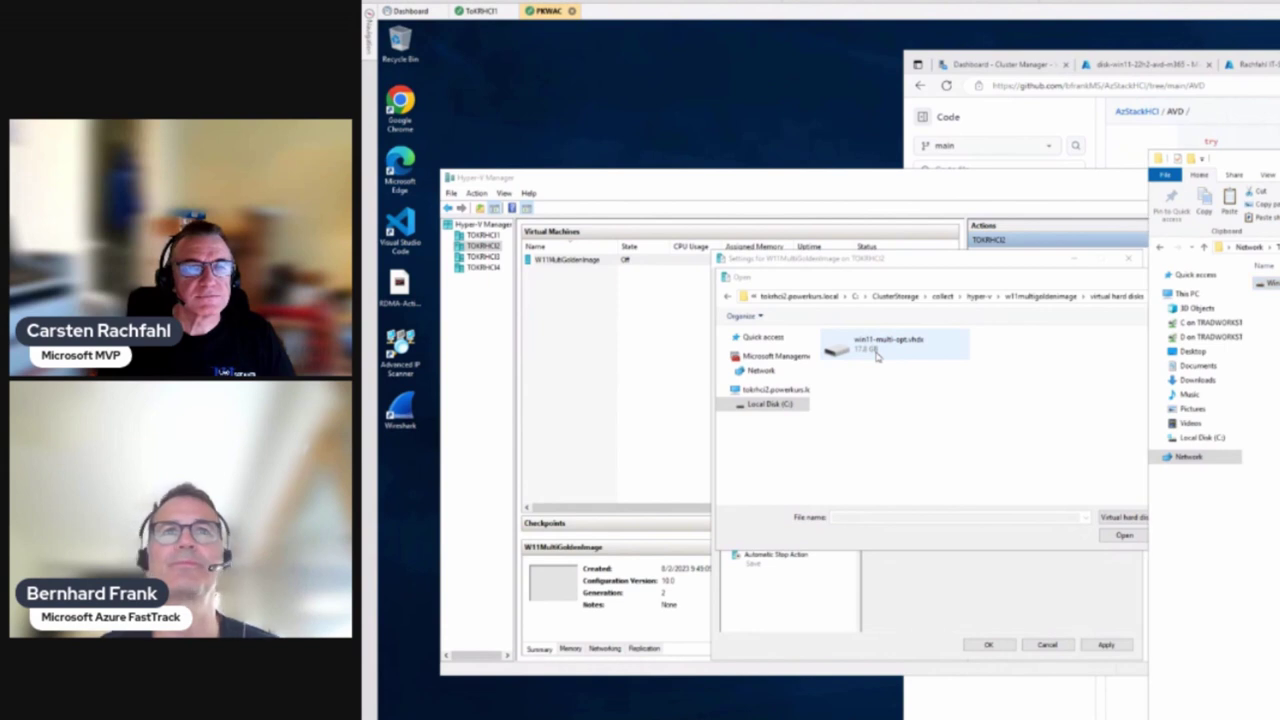
click(1141, 535)
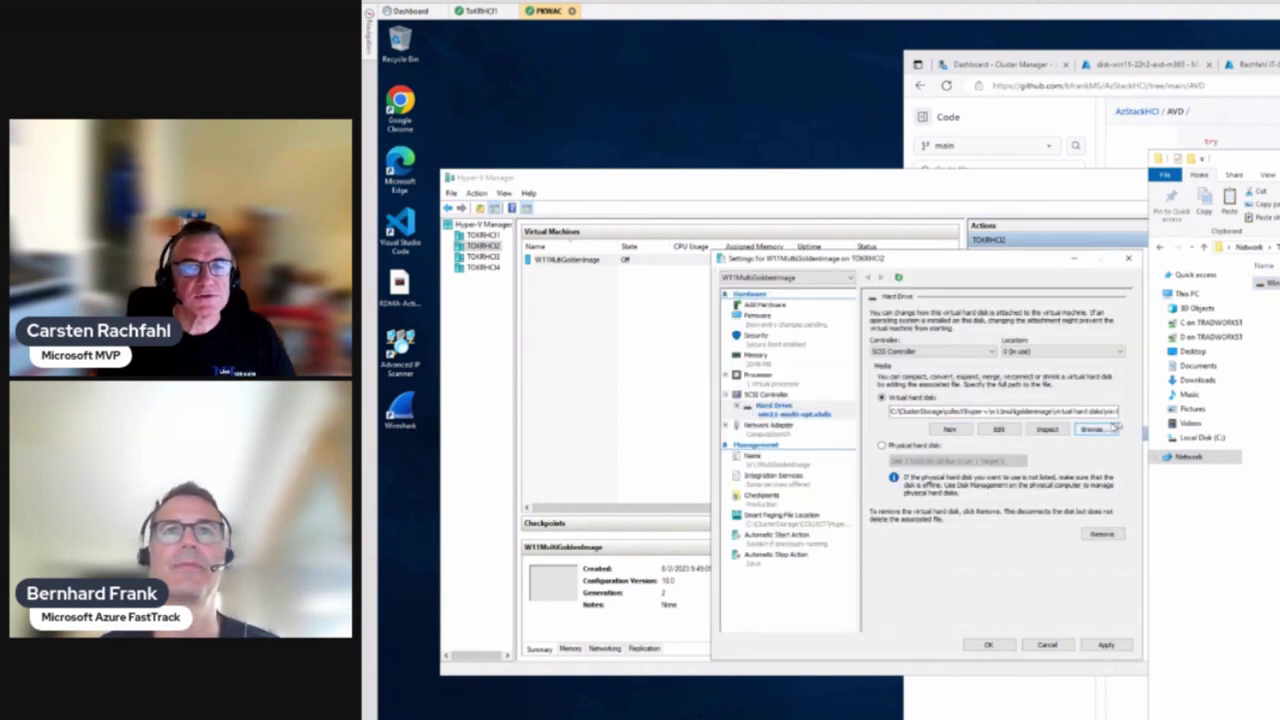
Inspect the disk, a dynamically expanding 127 GB VHDX, and keep the new hard drive
click(1046, 429)
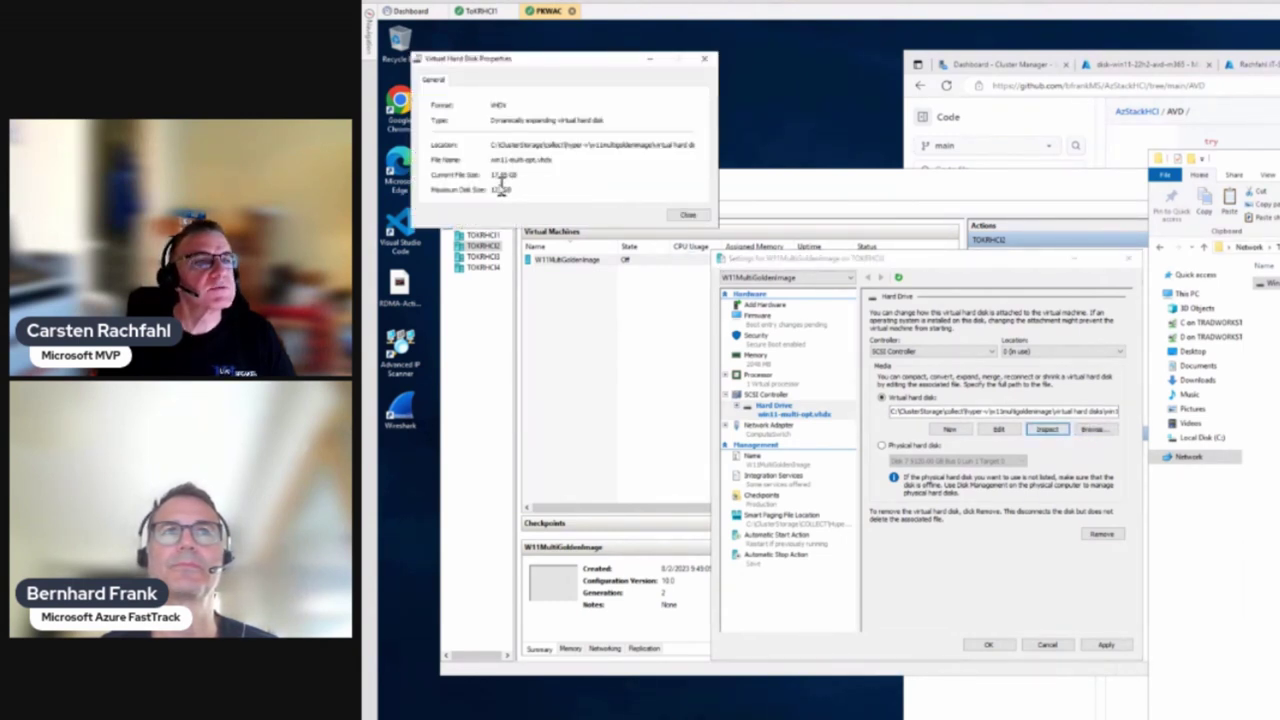
click(686, 214)
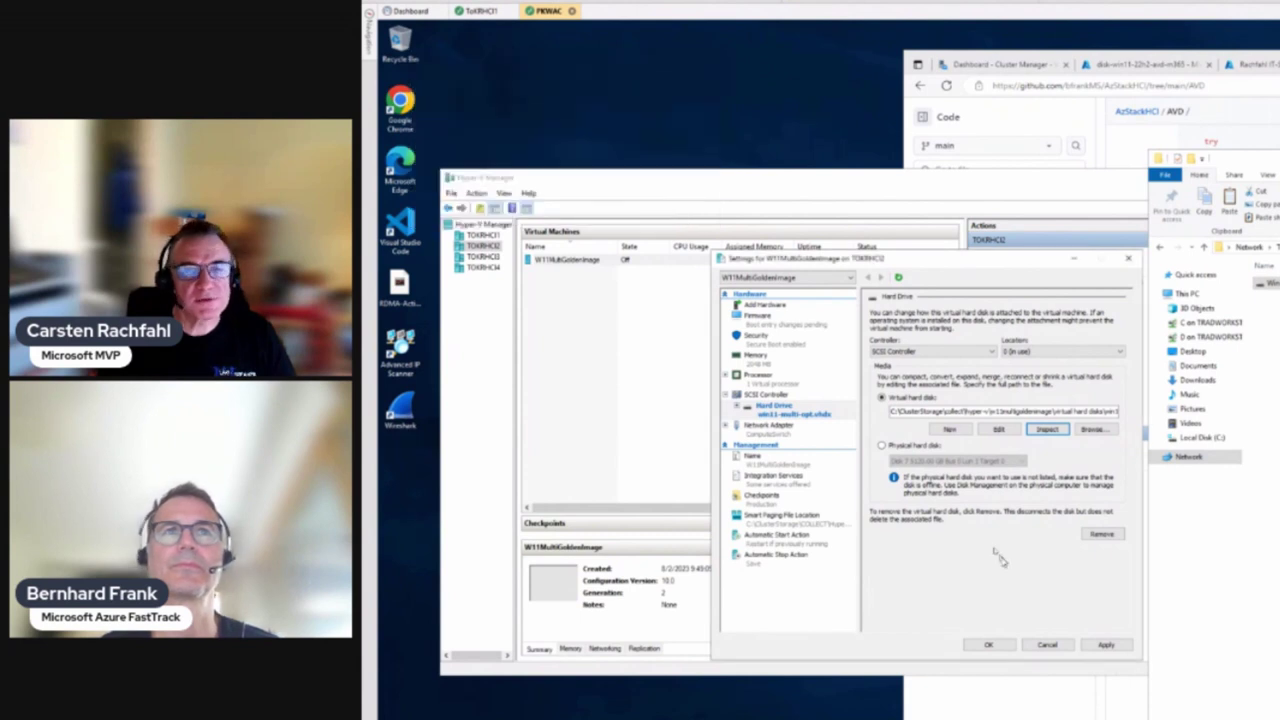
click(1105, 643)
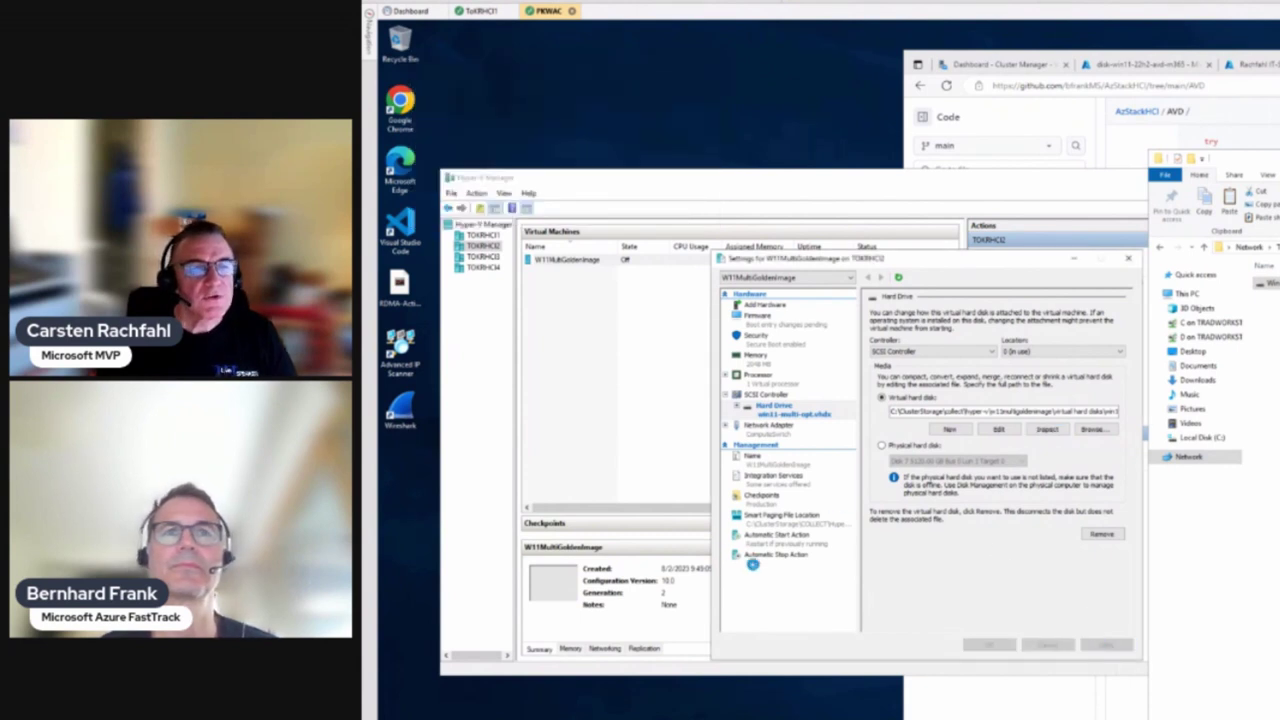
Set the Automatic Stop Action to 'Shut down the guest operating system' and apply it
click(753, 558)
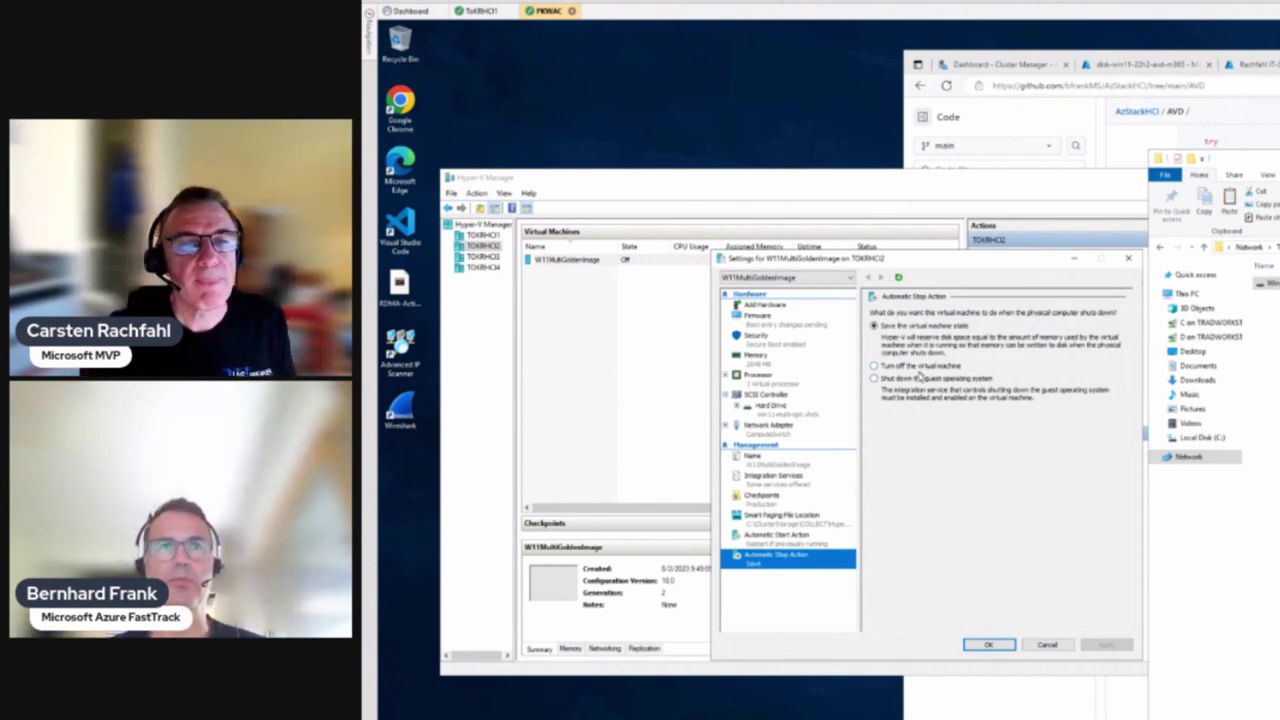
click(906, 381)
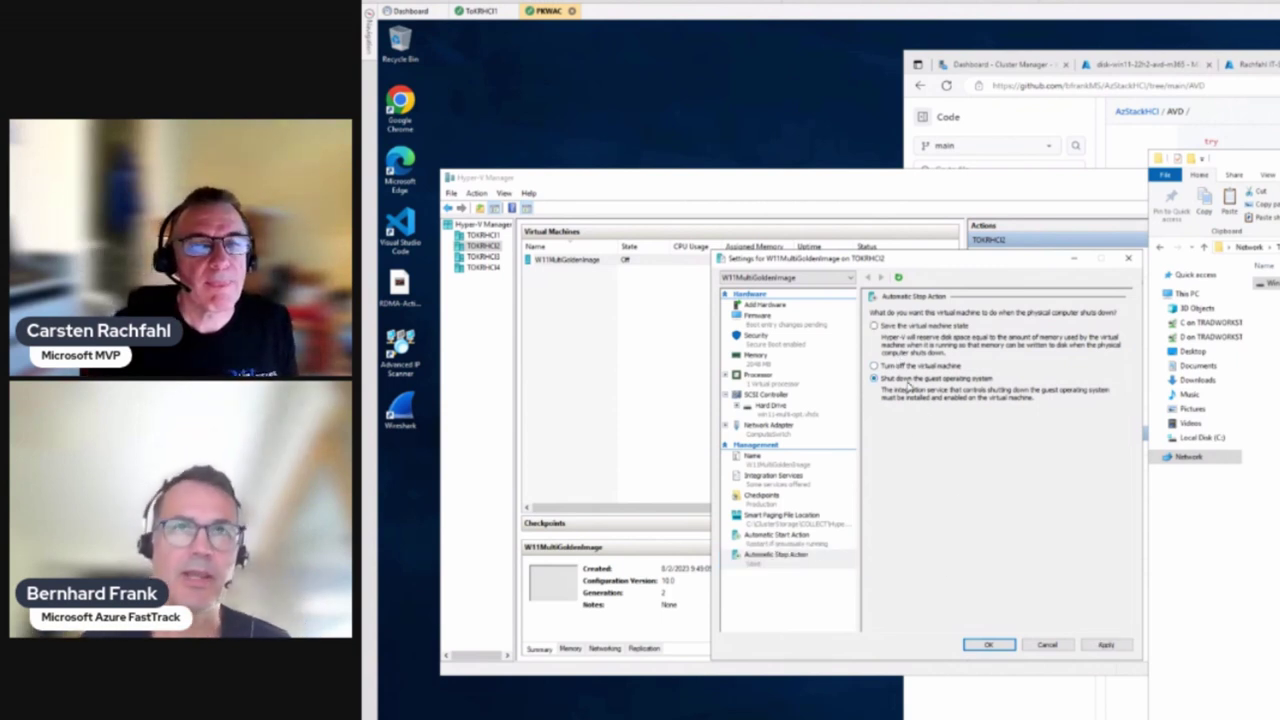
click(1104, 645)
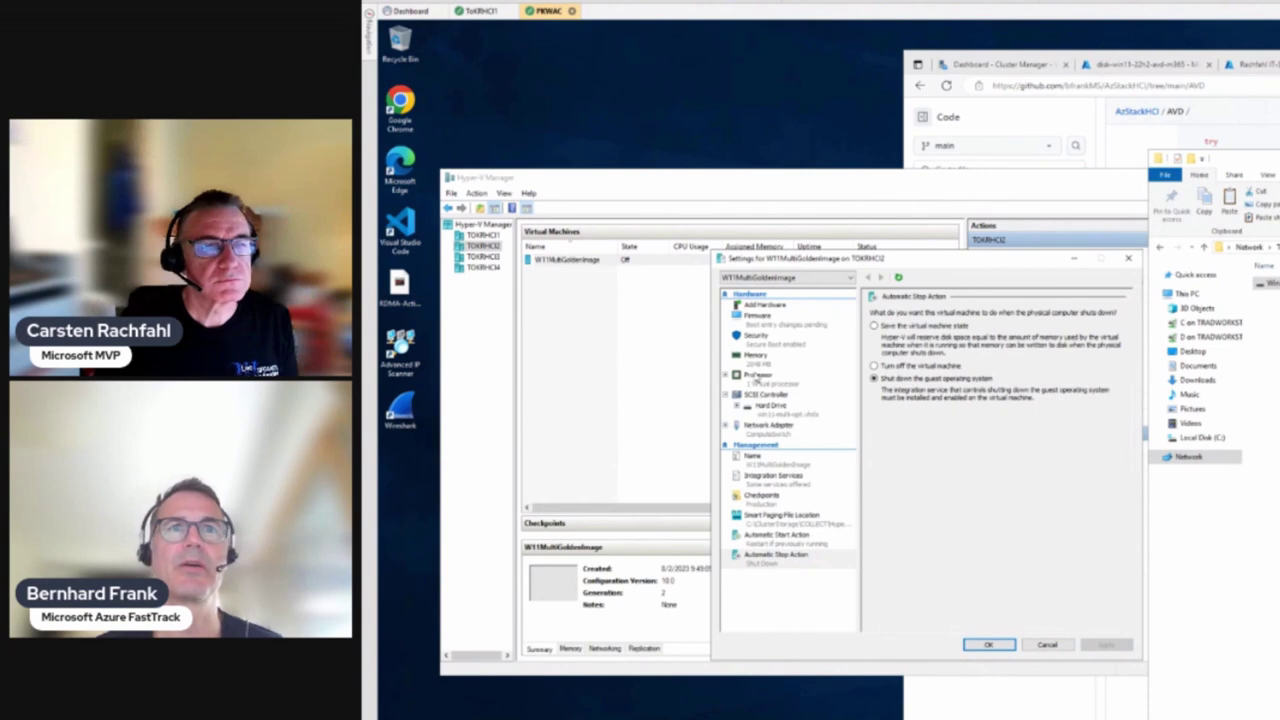
Move Hard Drive above the network entry in the firmware boot order and save the settings
click(759, 317)
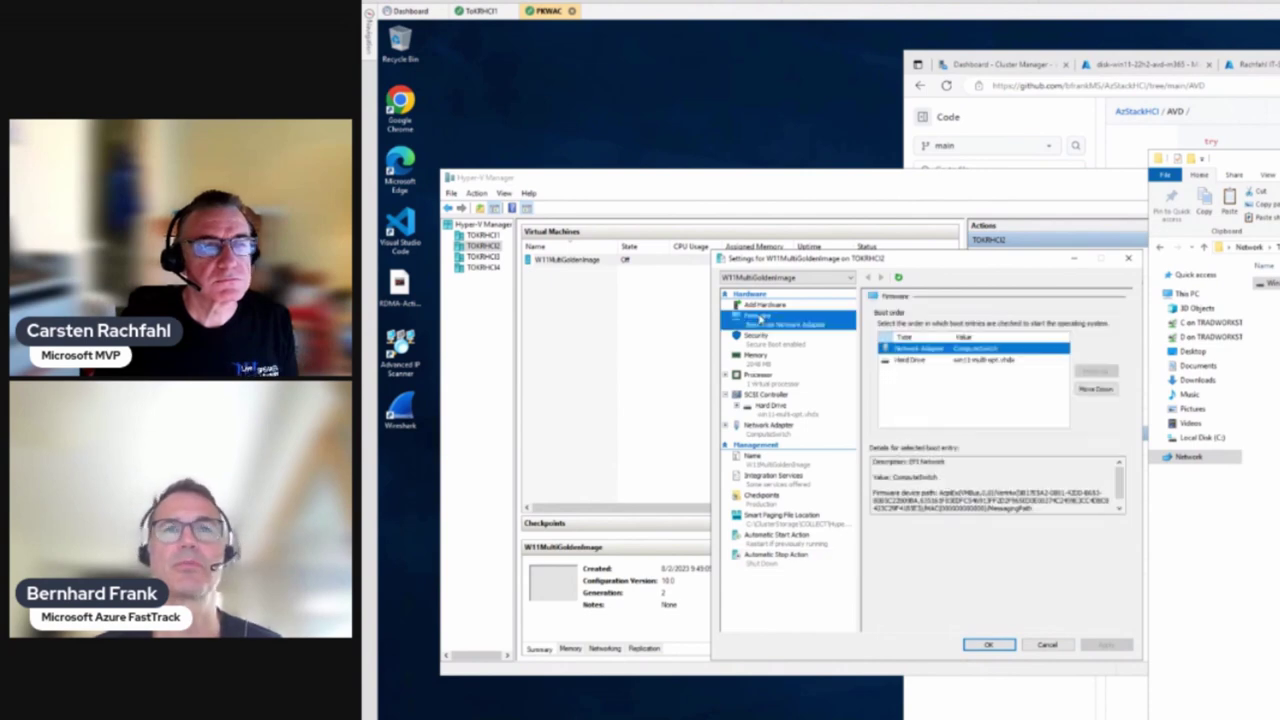
click(925, 362)
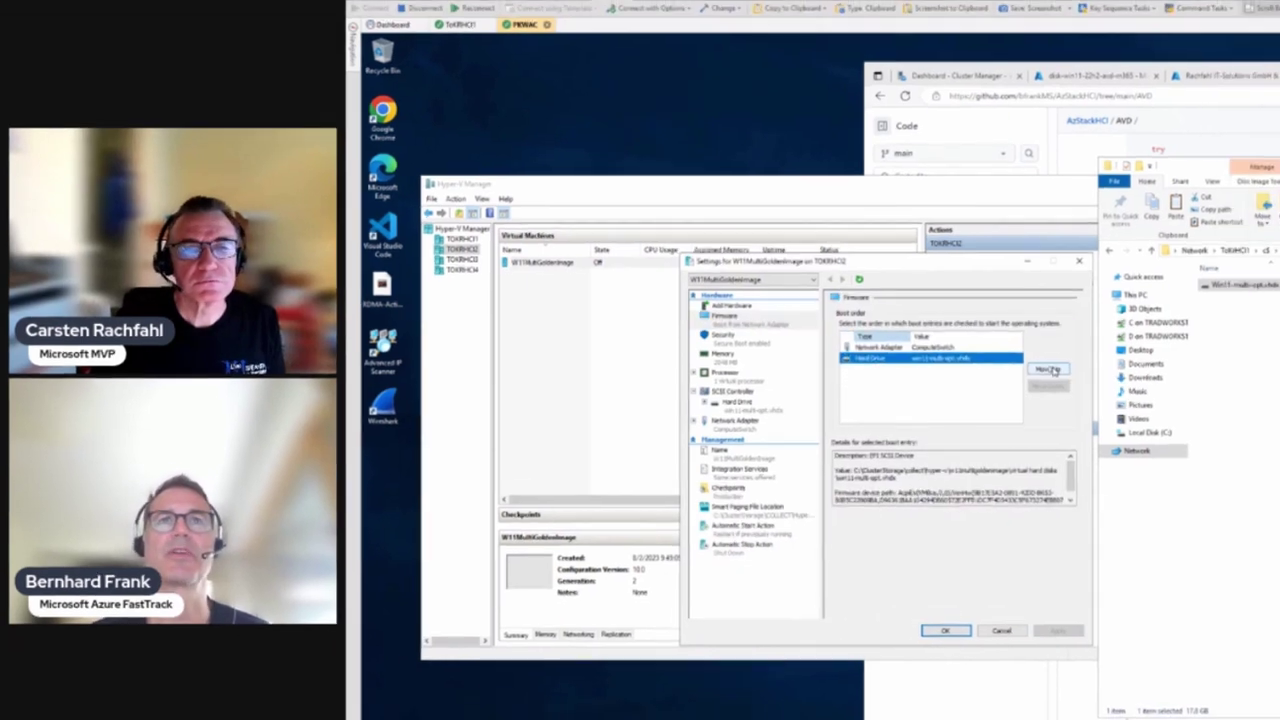
click(1095, 371)
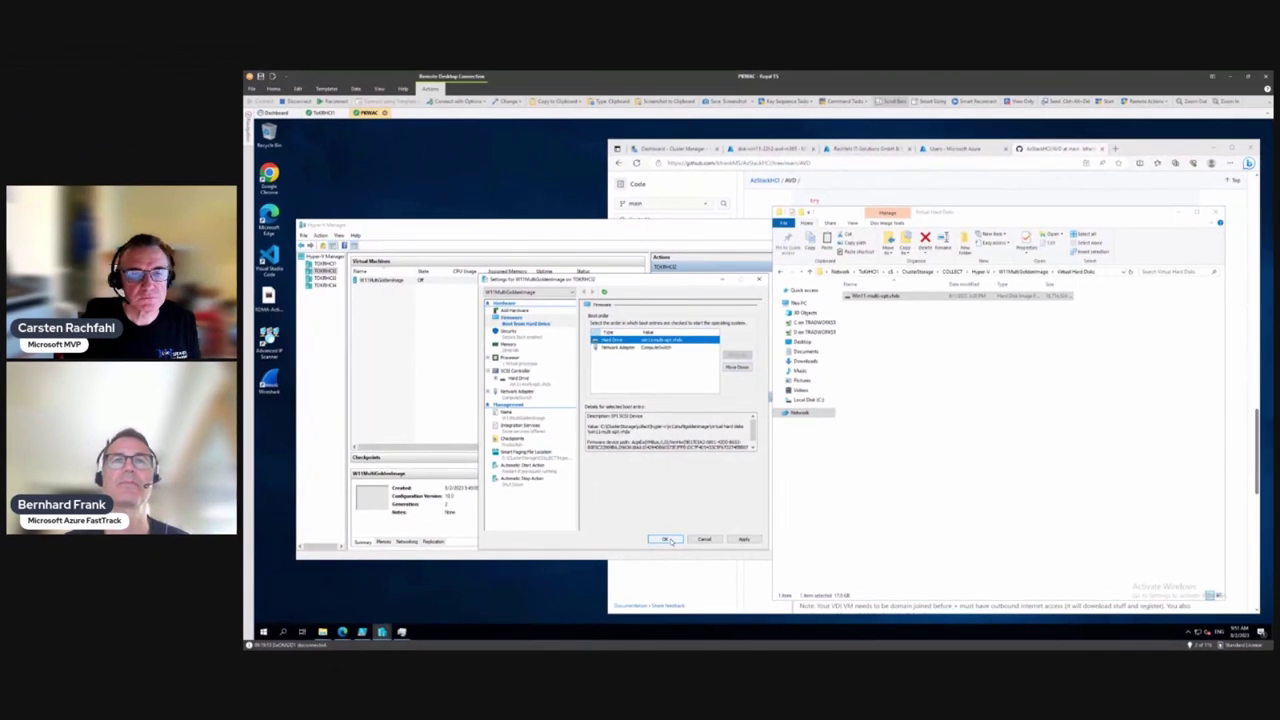
click(668, 540)
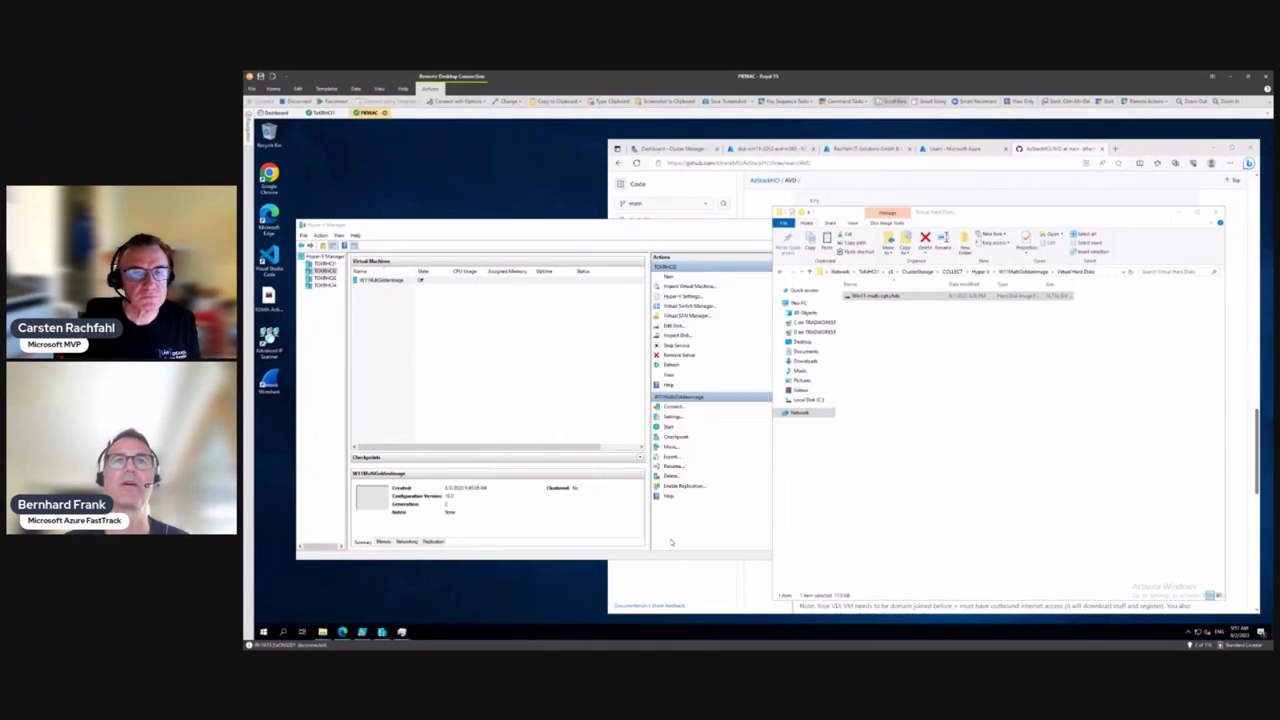
Connect to W11MultiGoldenImage's console and start the virtual machine
right_click(377, 283)
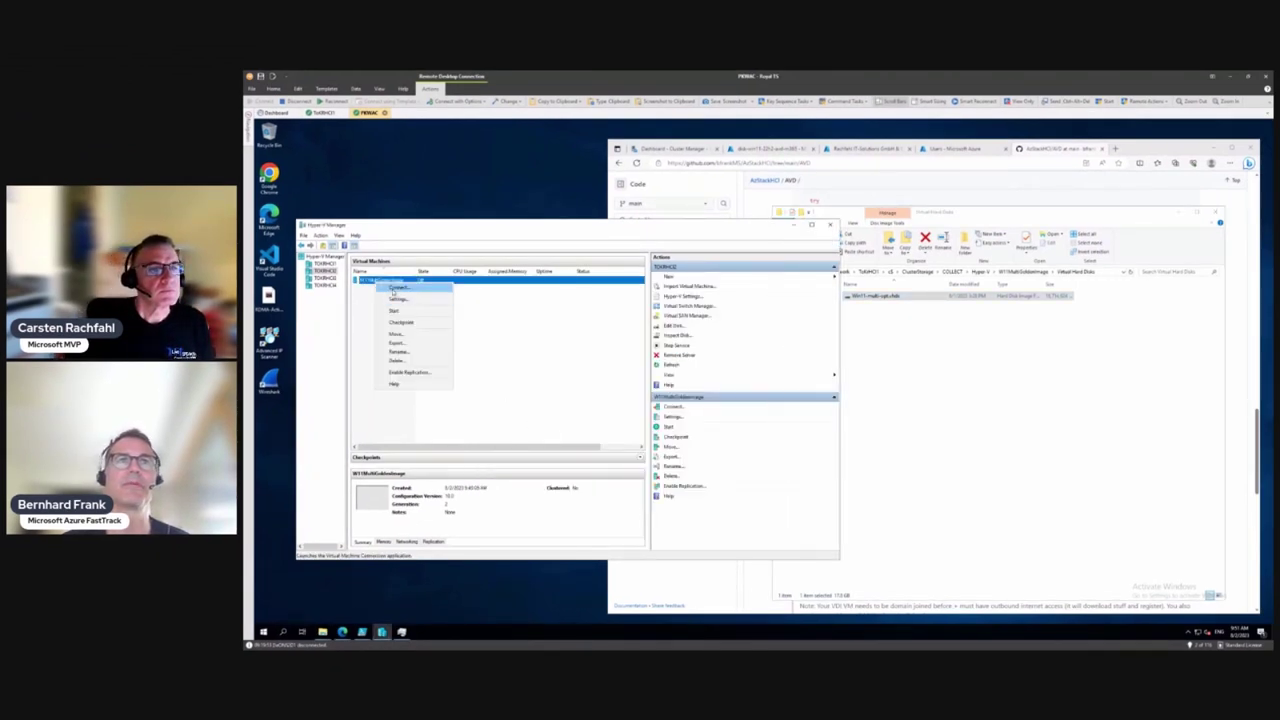
click(393, 289)
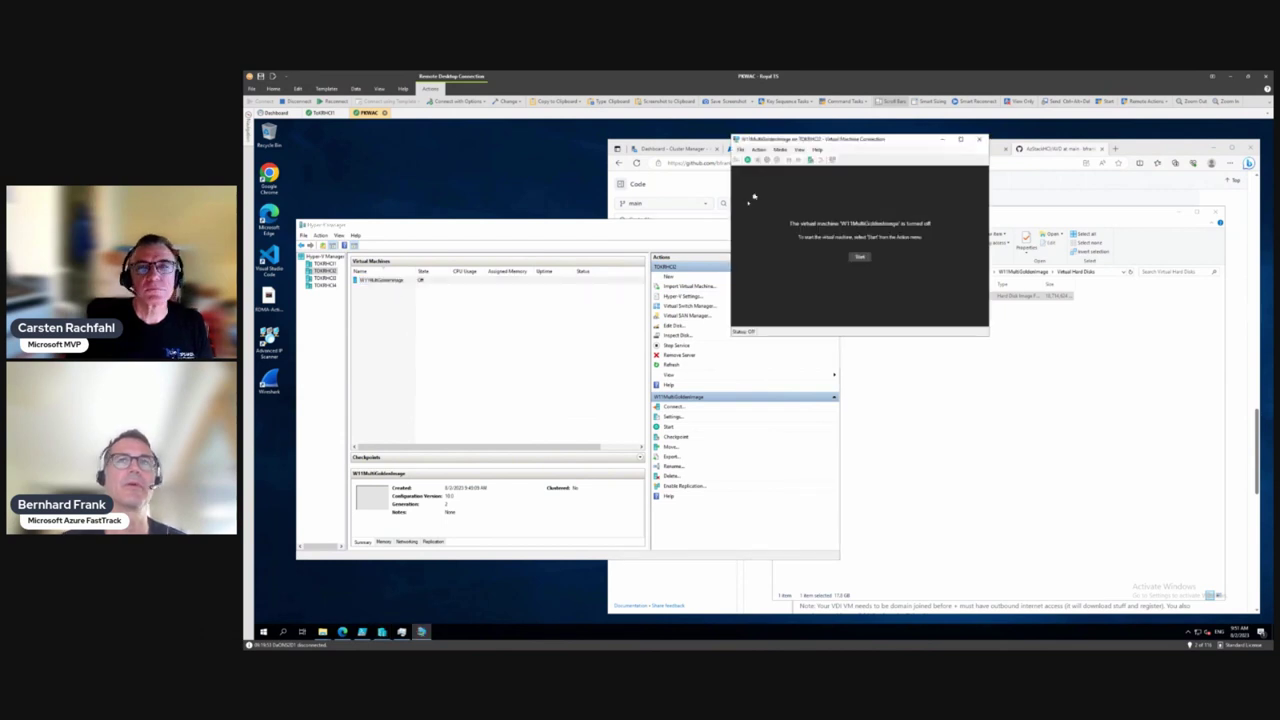
drag(816, 142, 602, 174)
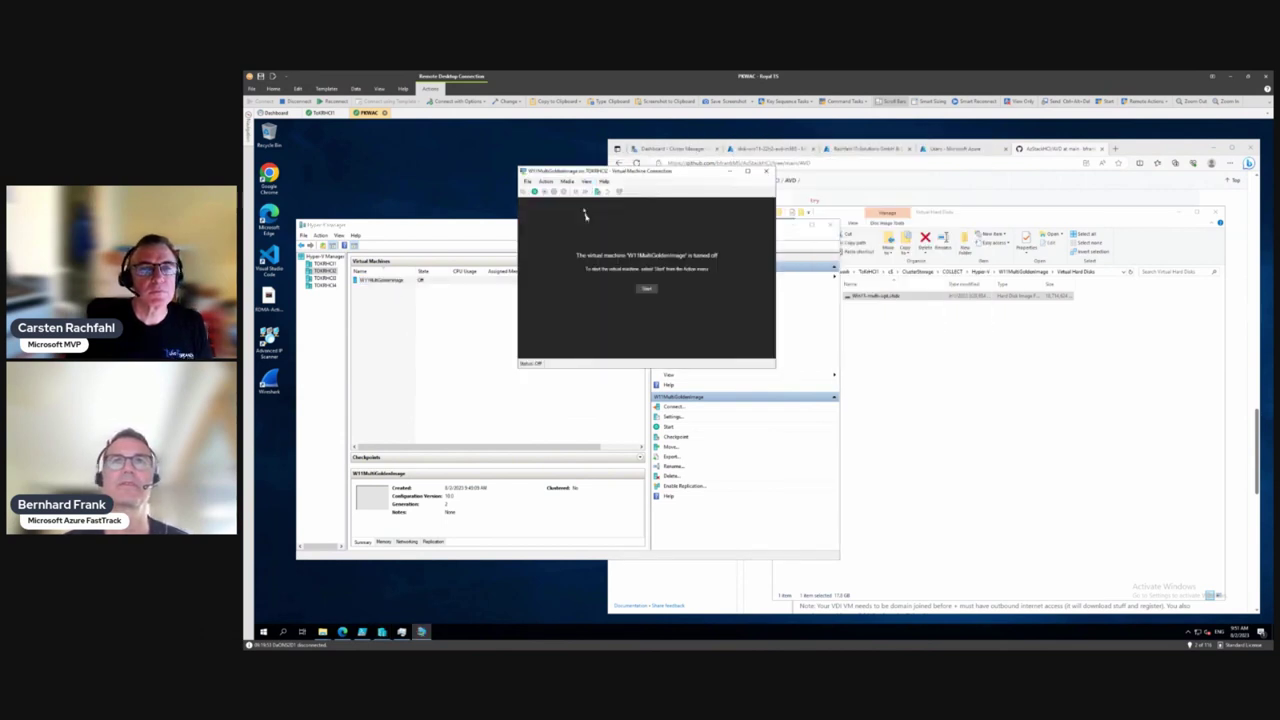
click(647, 289)
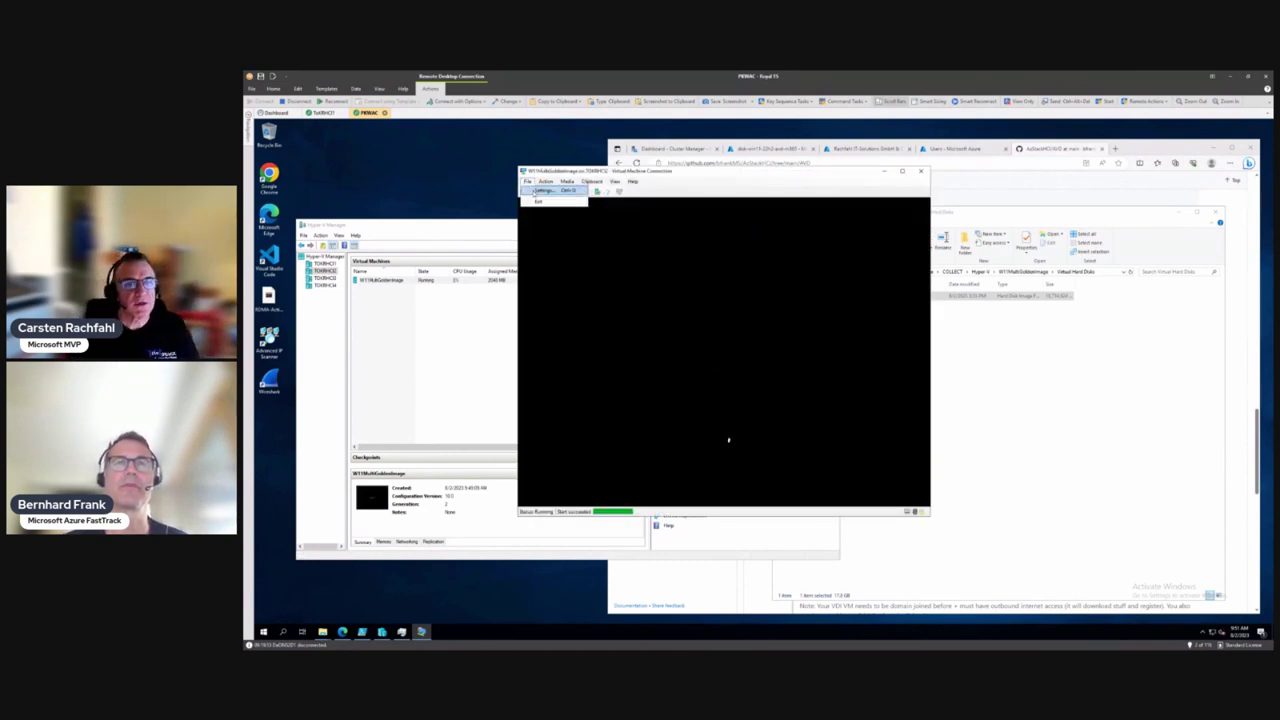
Enable virtual LAN identification on the VM's network adapter and save
click(533, 191)
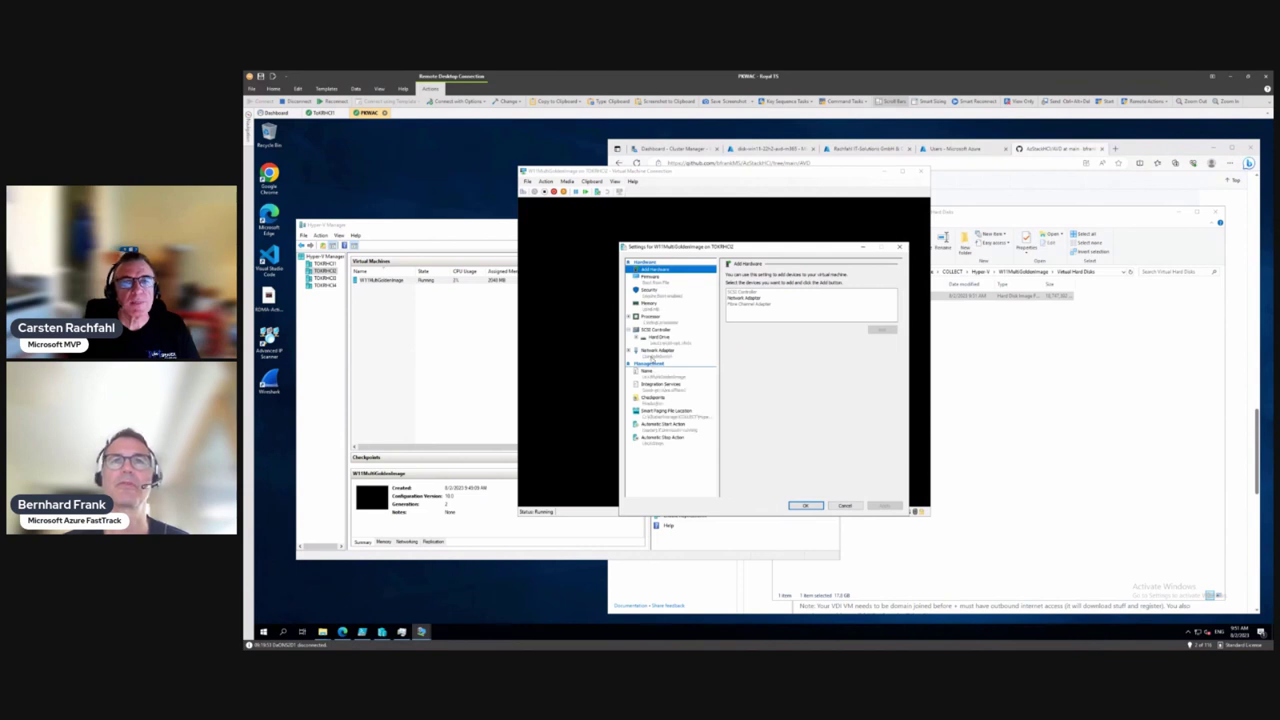
click(660, 354)
click(734, 308)
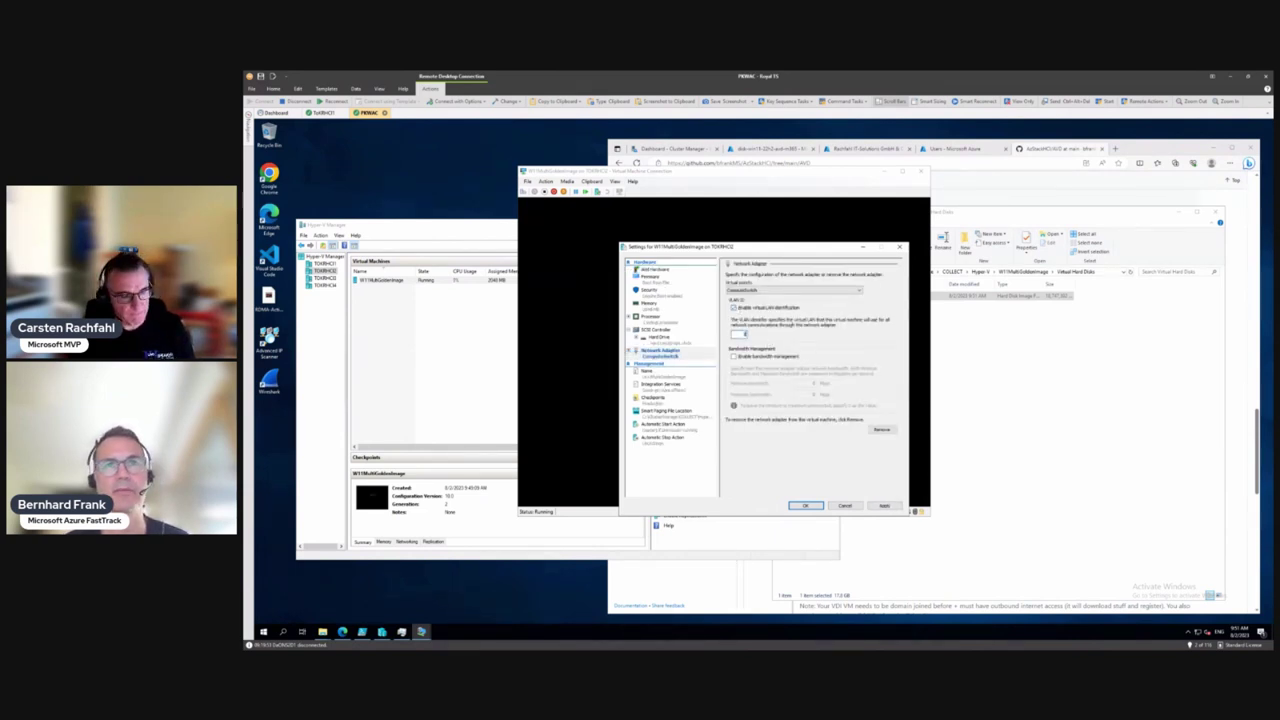
click(805, 505)
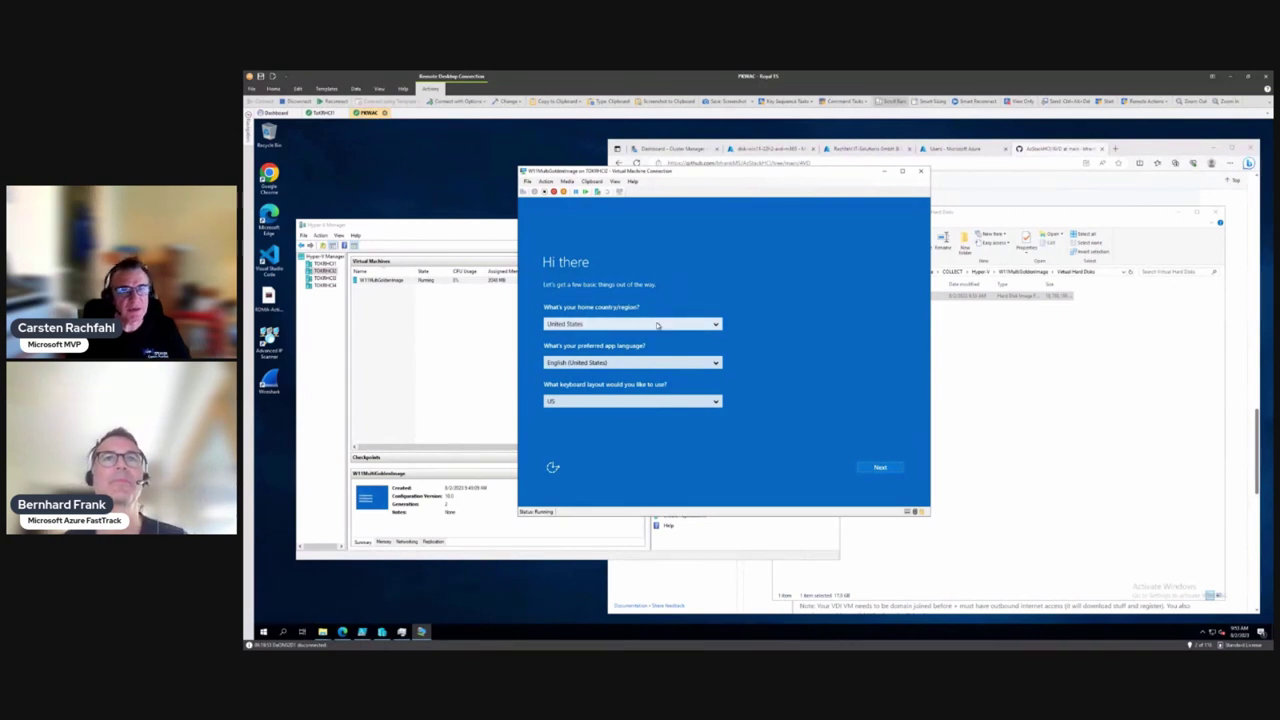
Set the app language to German (Germany)
click(652, 366)
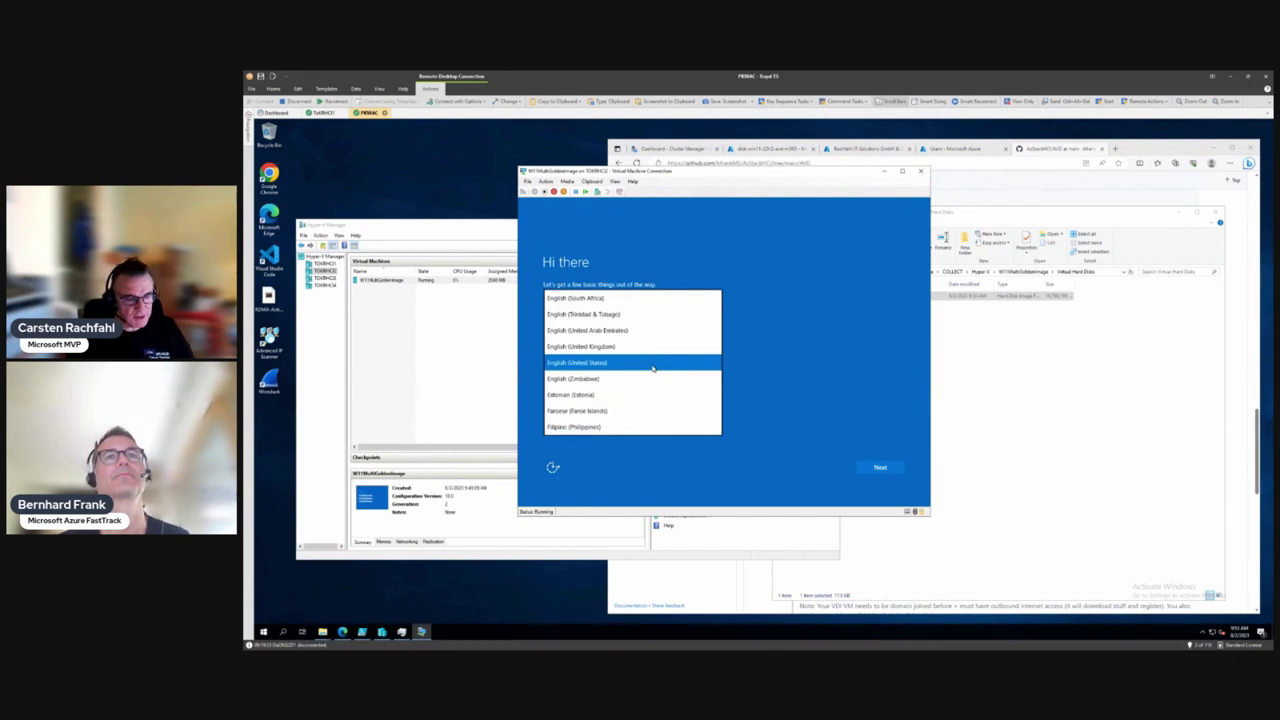
key(Down)
key(Down)
key(Down)
key(Down)
key(Down)
key(Down)
key(Down)
key(Down)
key(Down)
key(Down)
key(Down)
key(Down)
key(Down)
key(Down)
key(Down)
key(Down)
key(Down)
key(Down)
key(Down)
key(Down)
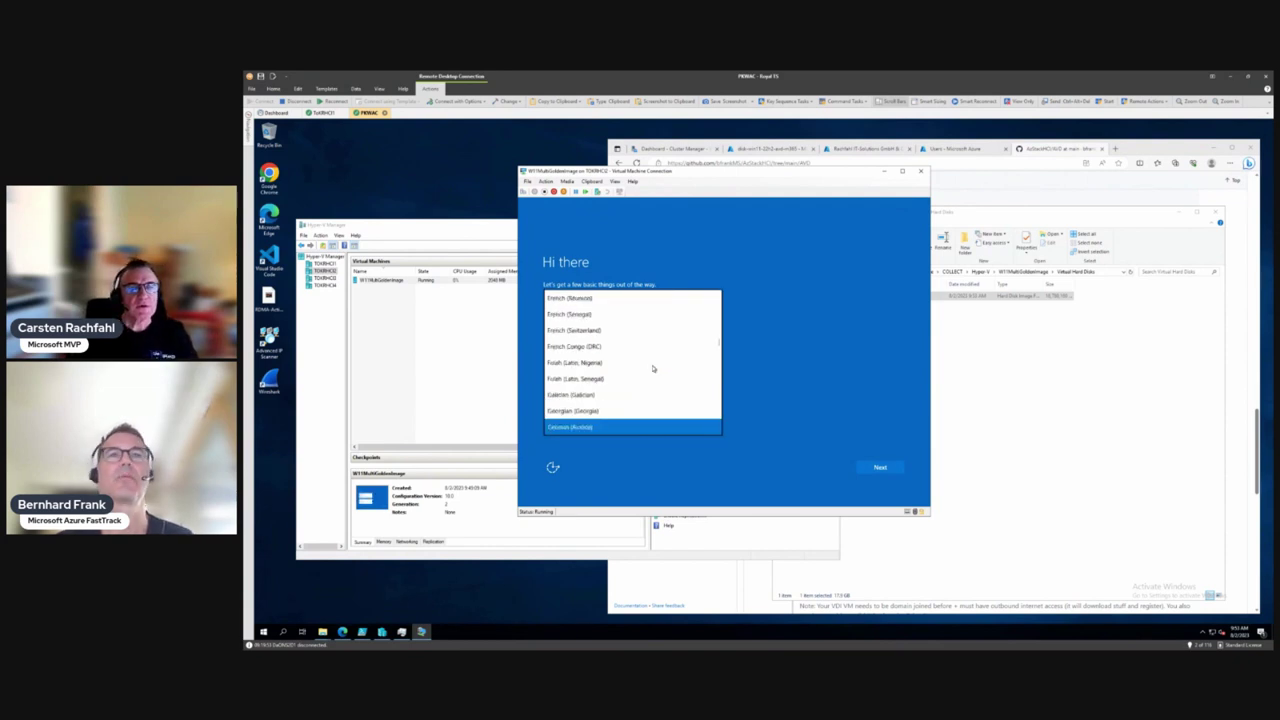
key(Return)
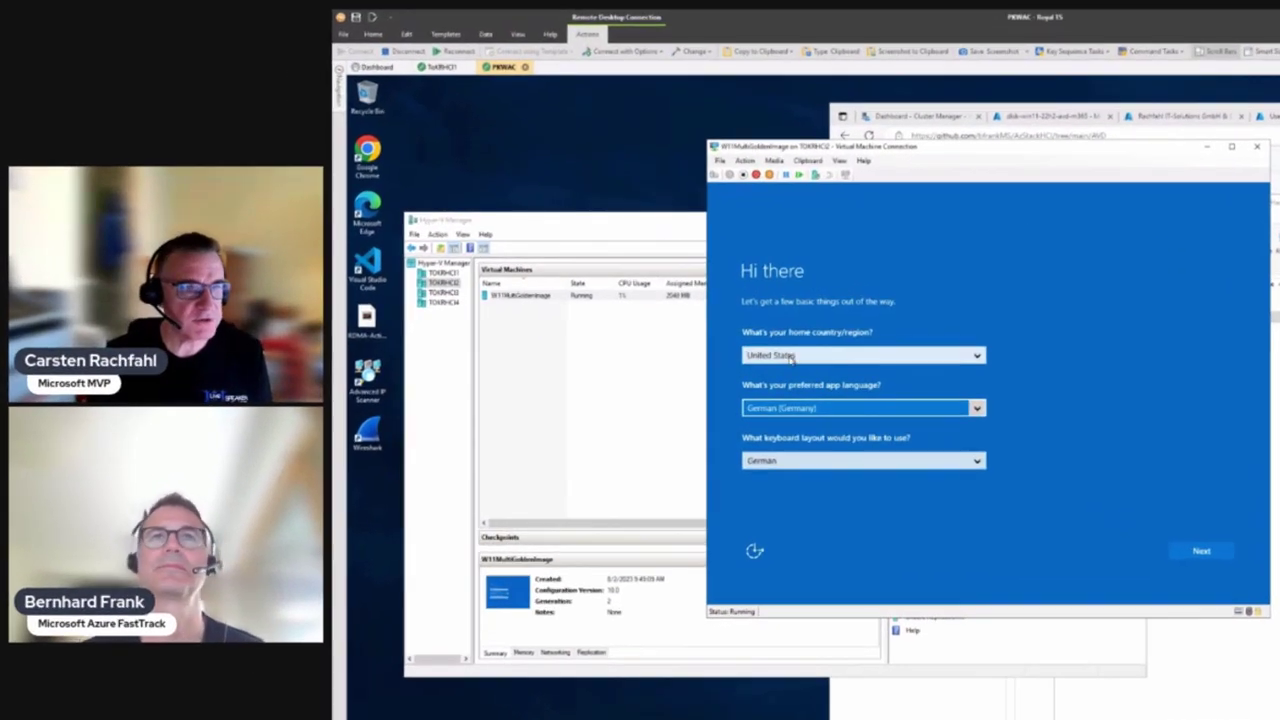
Pick Germany as the home country/region and continue to the license terms
click(726, 347)
key(g)
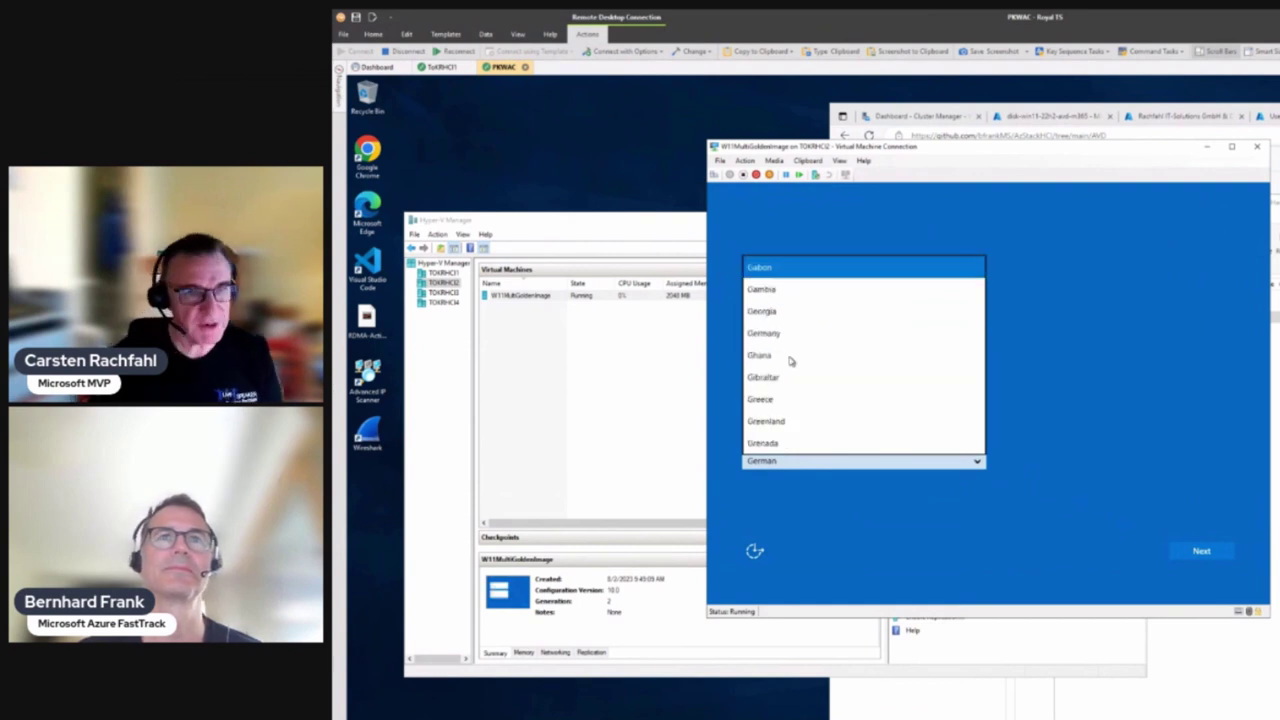
key(g)
key(g)
key(g)
key(g)
key(g)
key(g)
key(g)
key(g)
key(g)
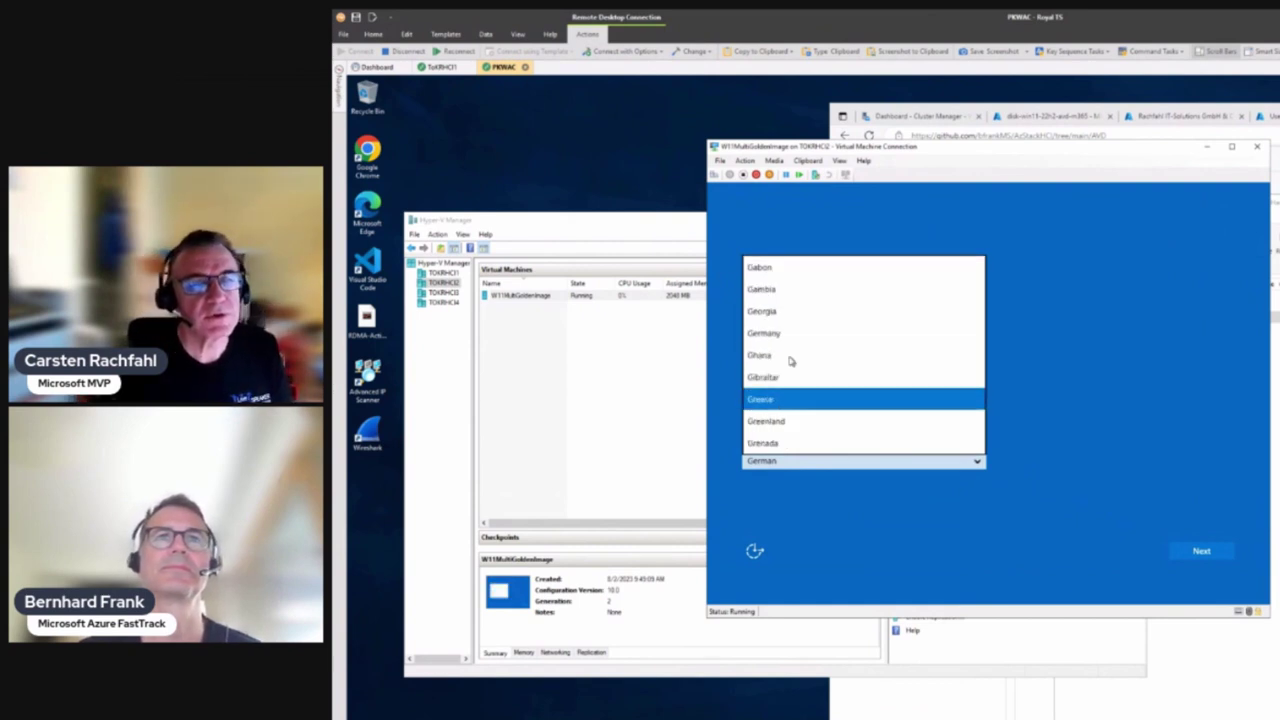
key(g)
key(g)
key(g)
key(g)
key(g)
key(g)
key(g)
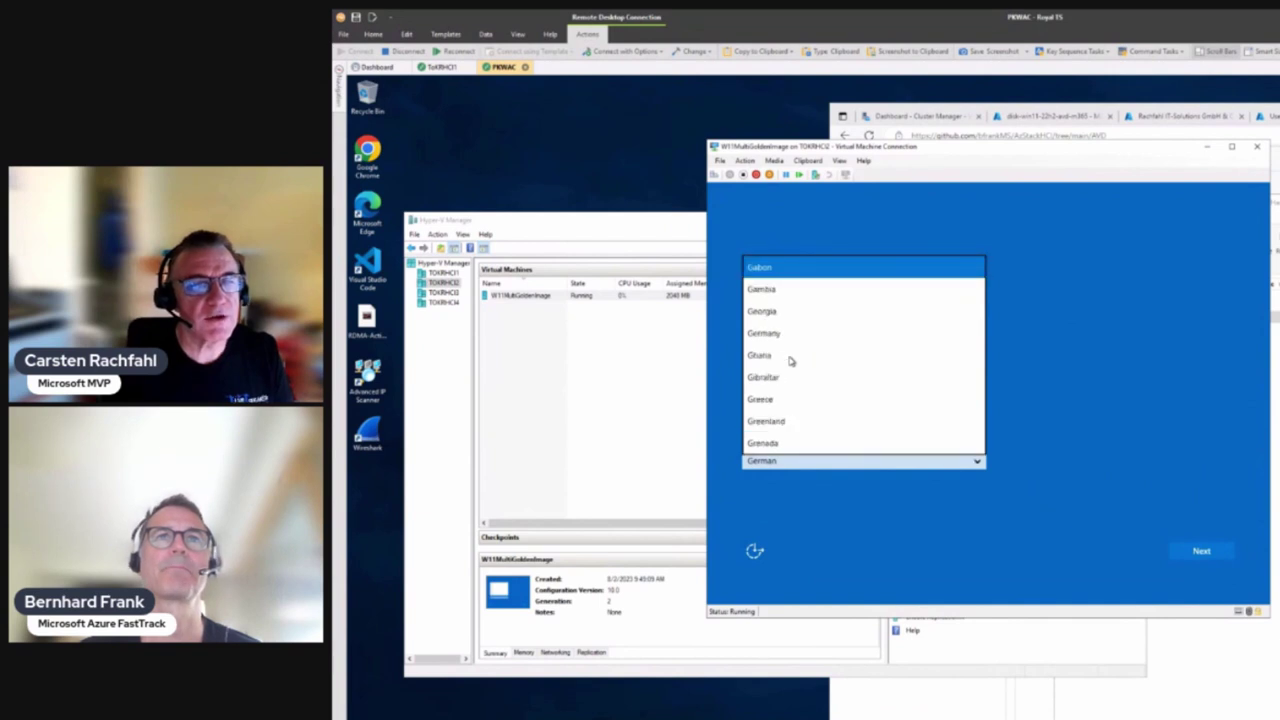
key(g)
key(g)
key(g)
key(Return)
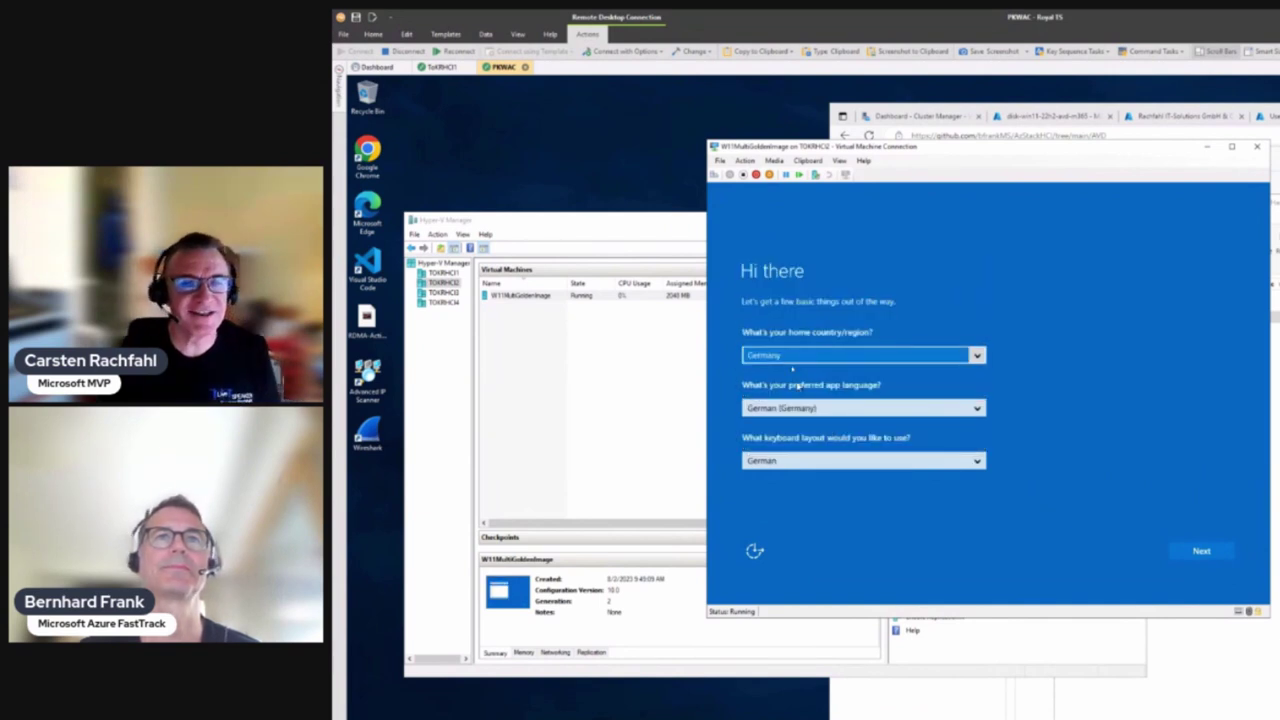
click(1208, 551)
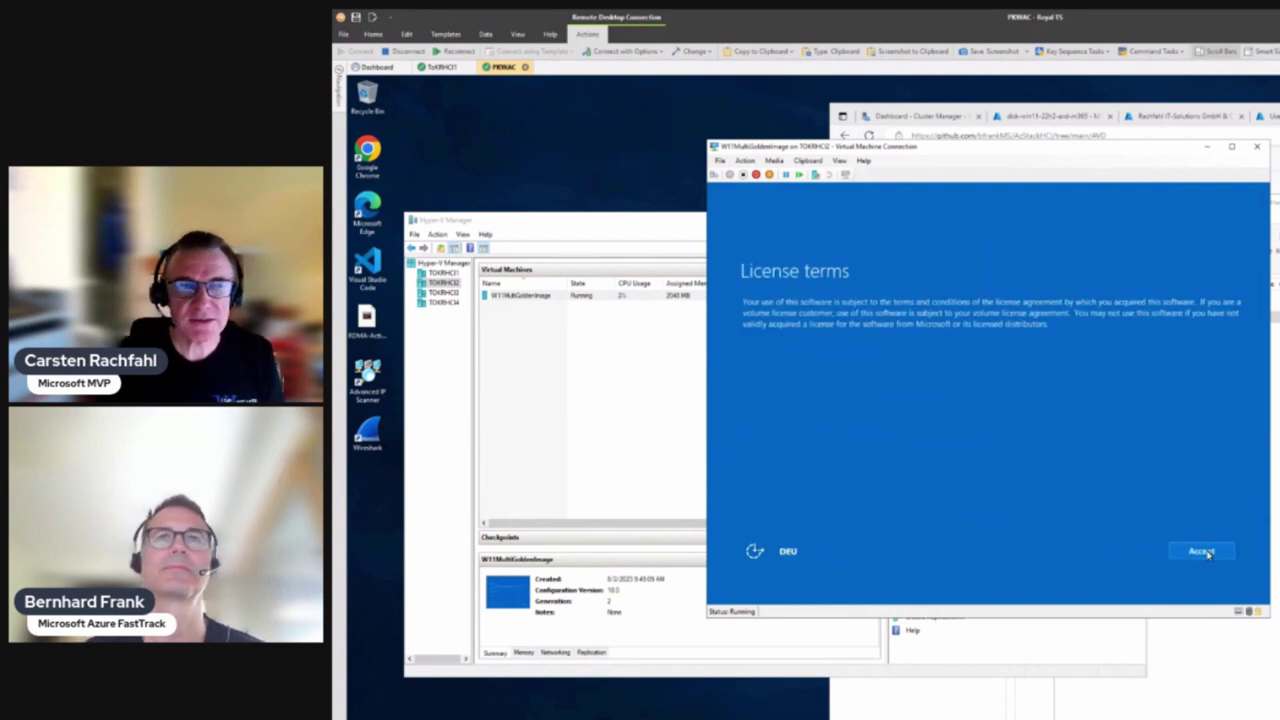
Accept the license terms and set the built-in Administrator password, entered twice, to finish setup
click(1208, 553)
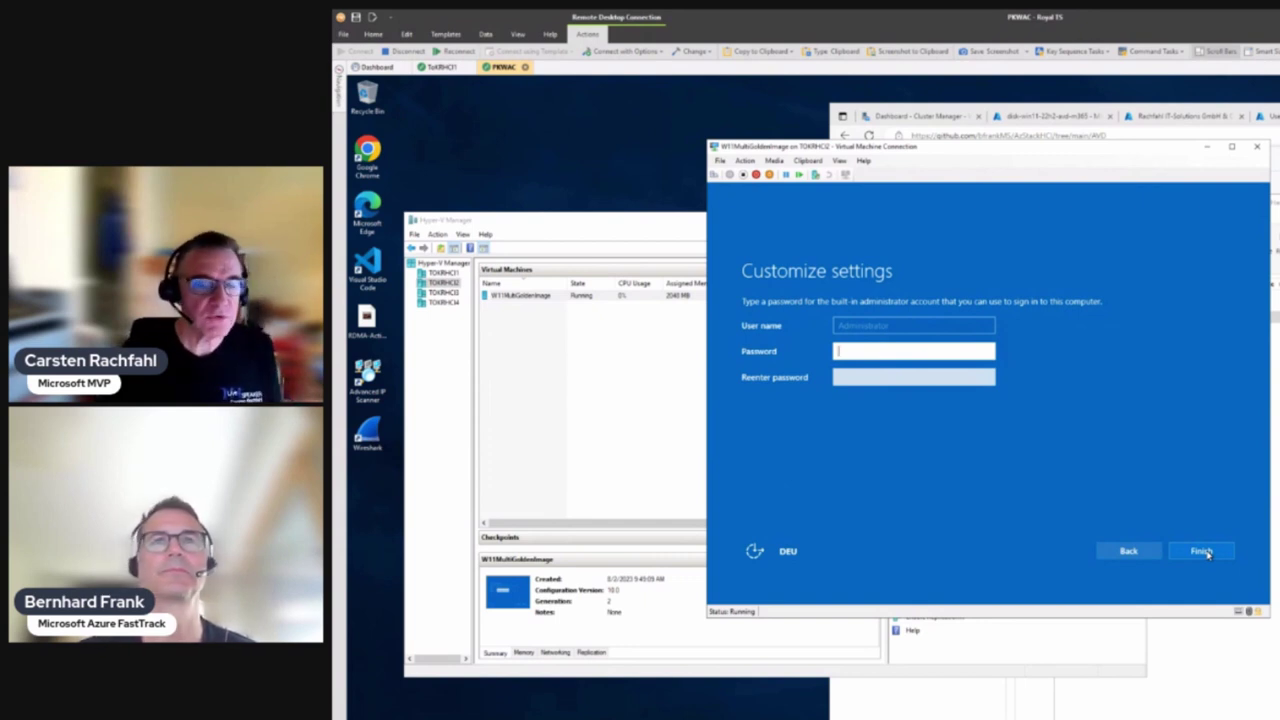
text(Pa)
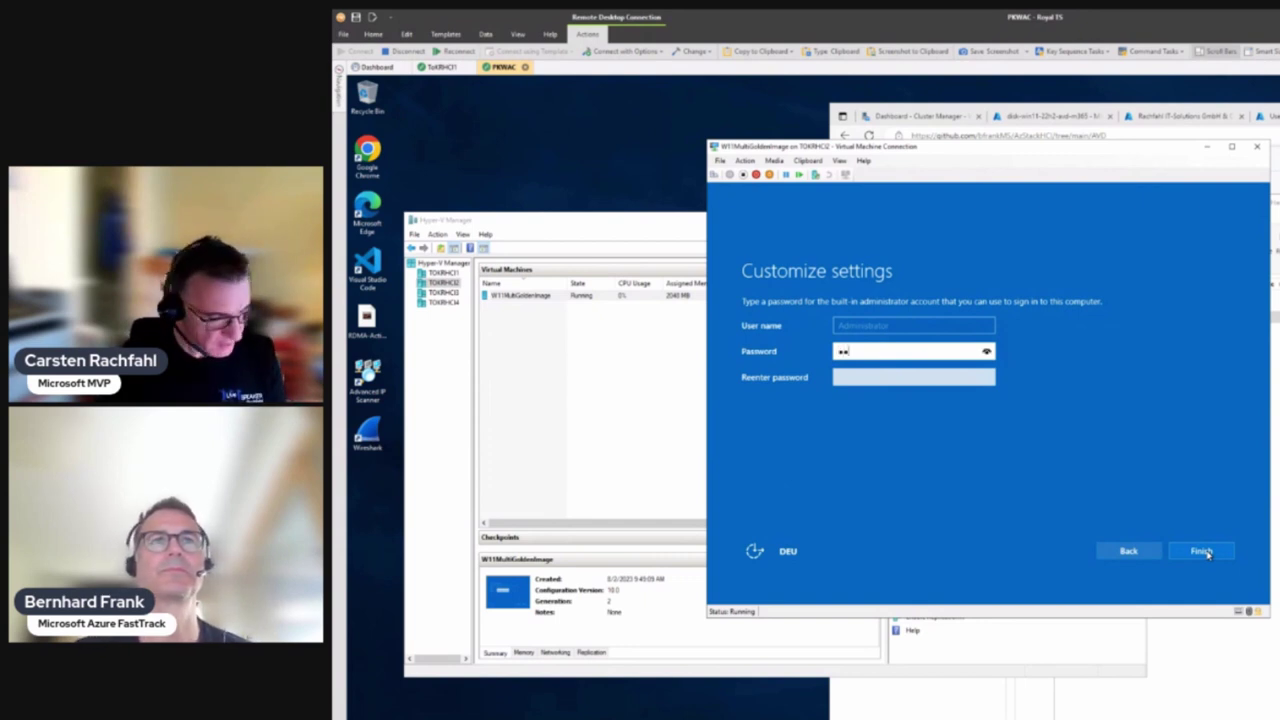
text(ssw)
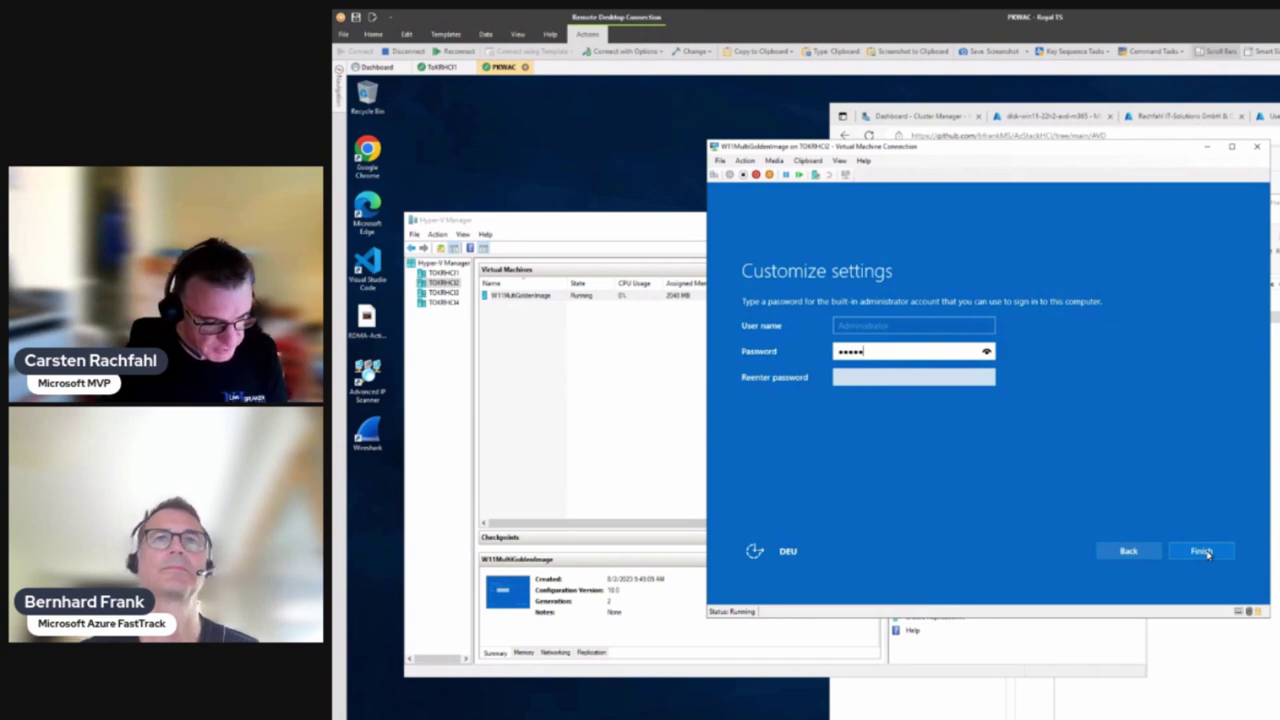
text(ord1234)
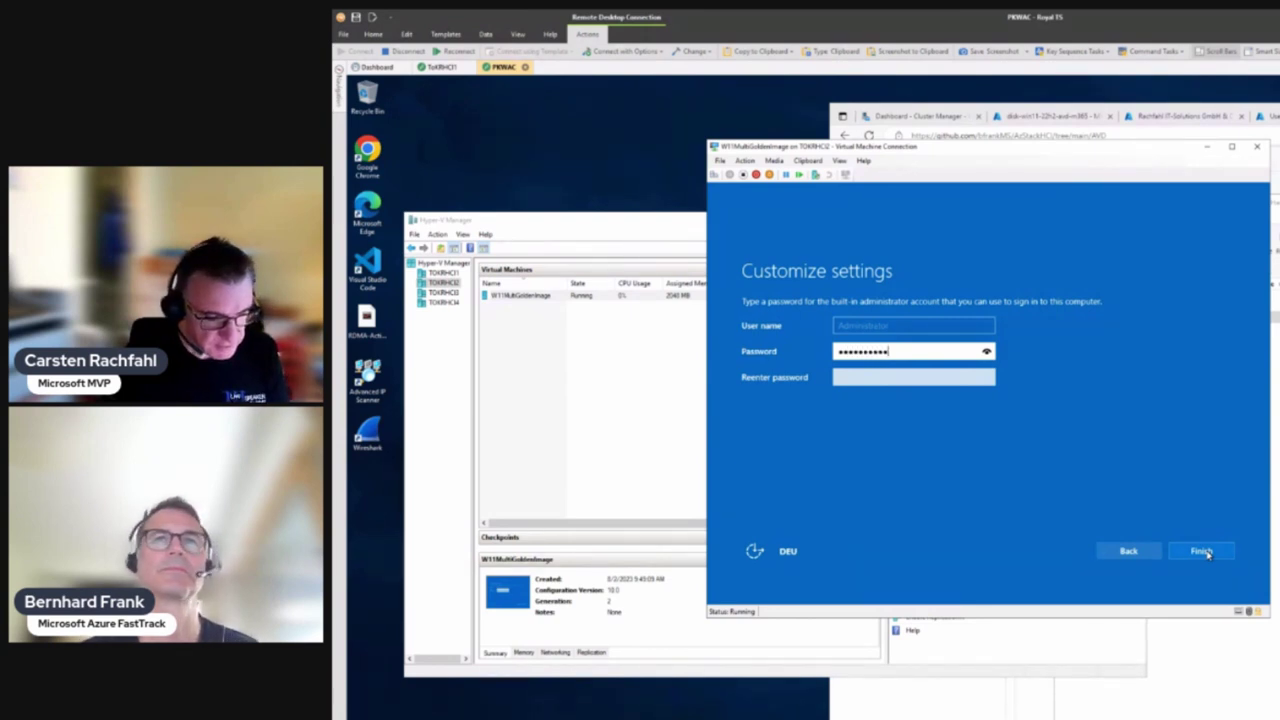
text(5!)
key(Tab)
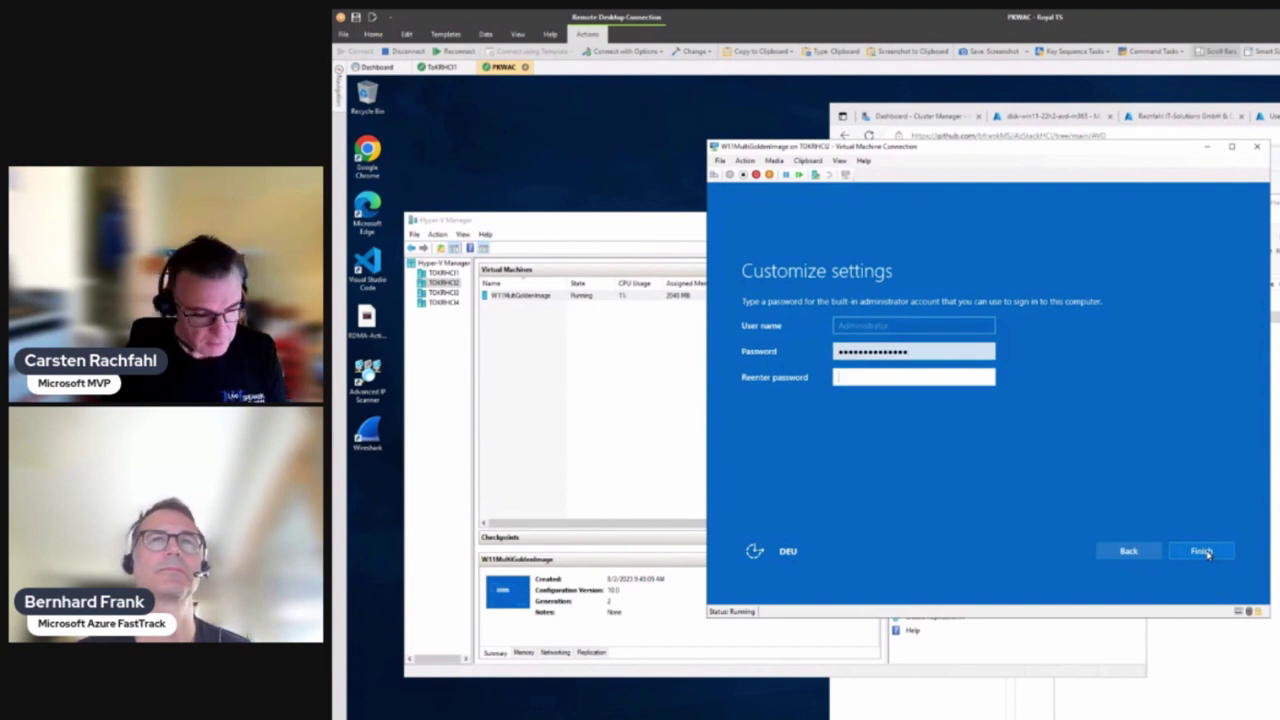
text(Pa)
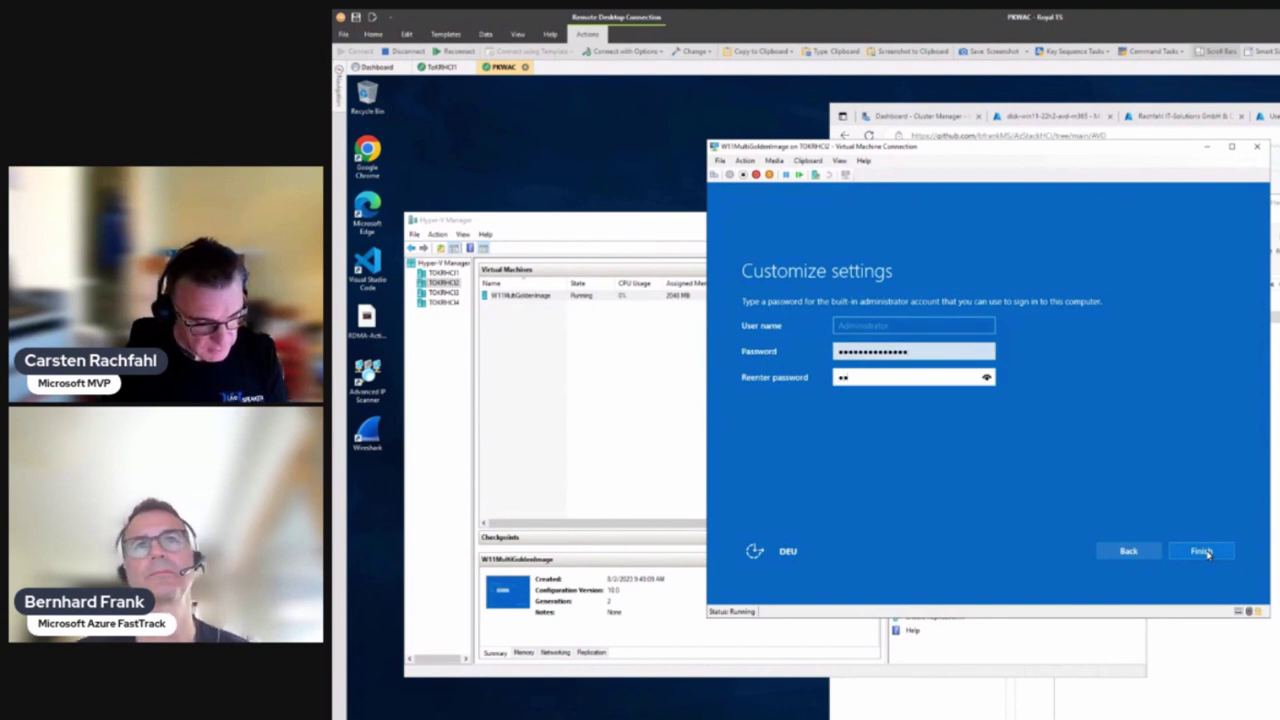
text(sswor)
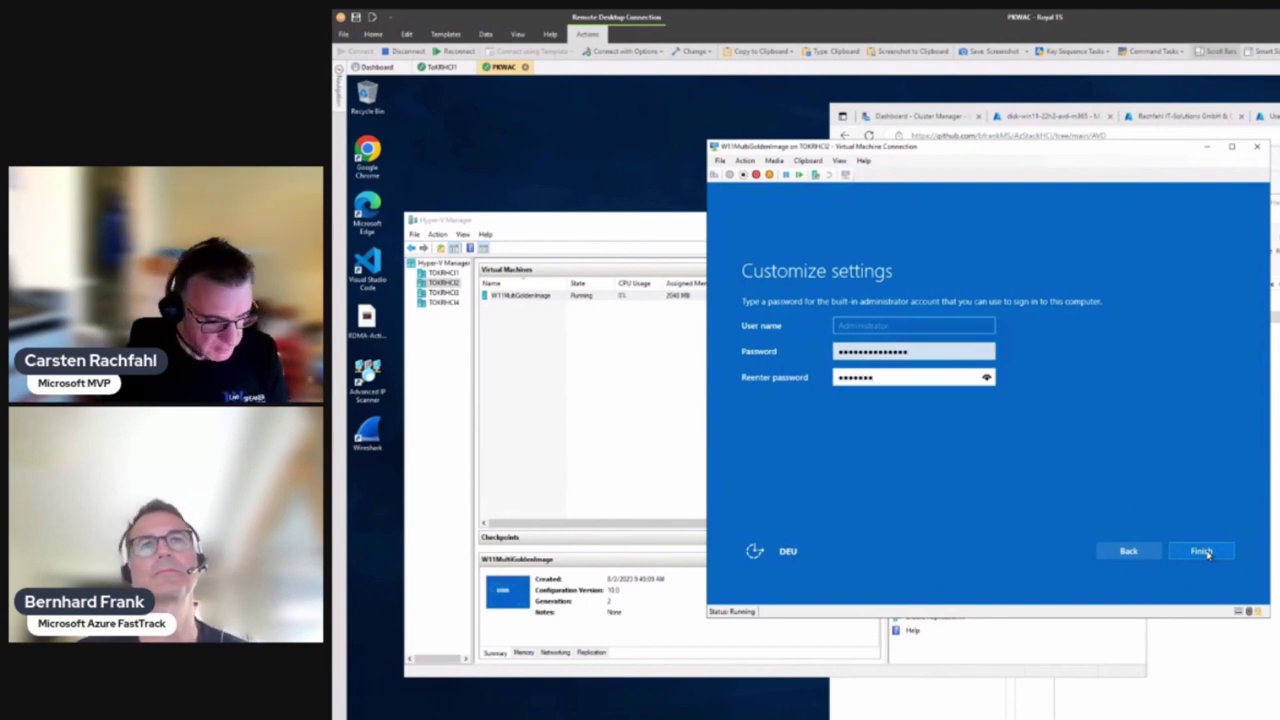
text(d12345!)
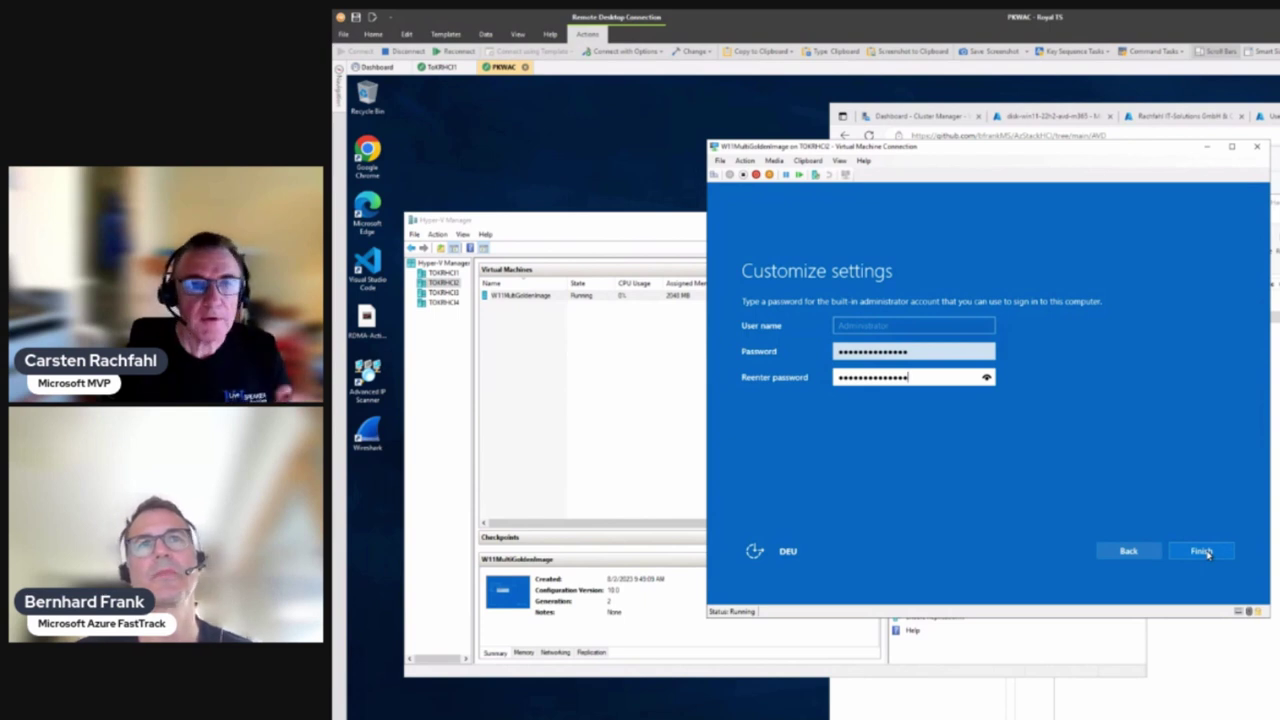
click(1203, 552)
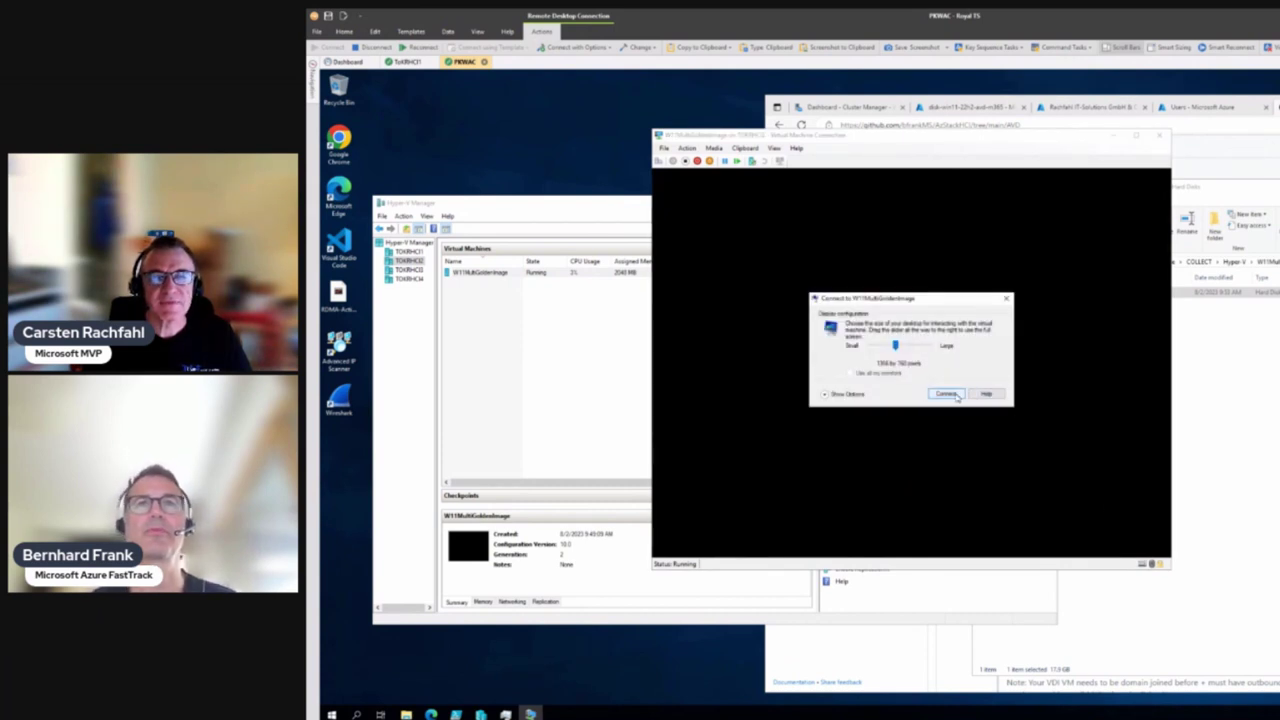
Connect at 1366x768 and sign in with user name administrator and the account password
click(946, 394)
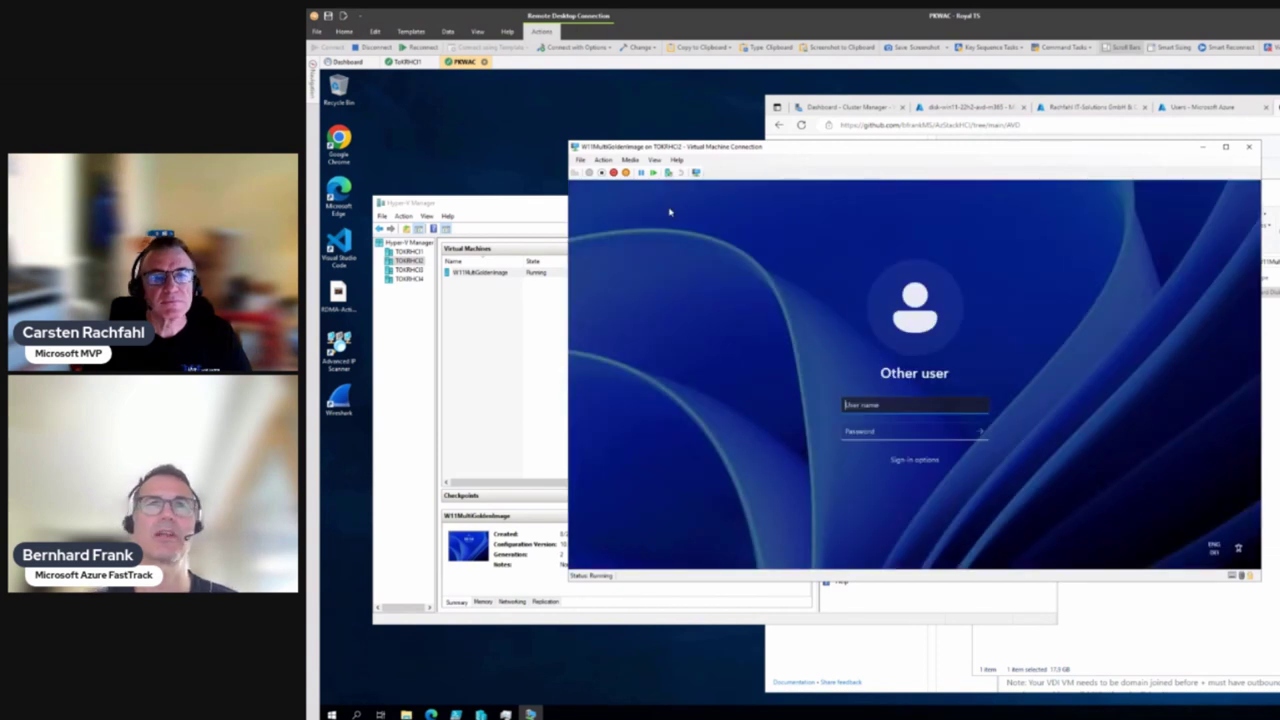
text(ministrator)
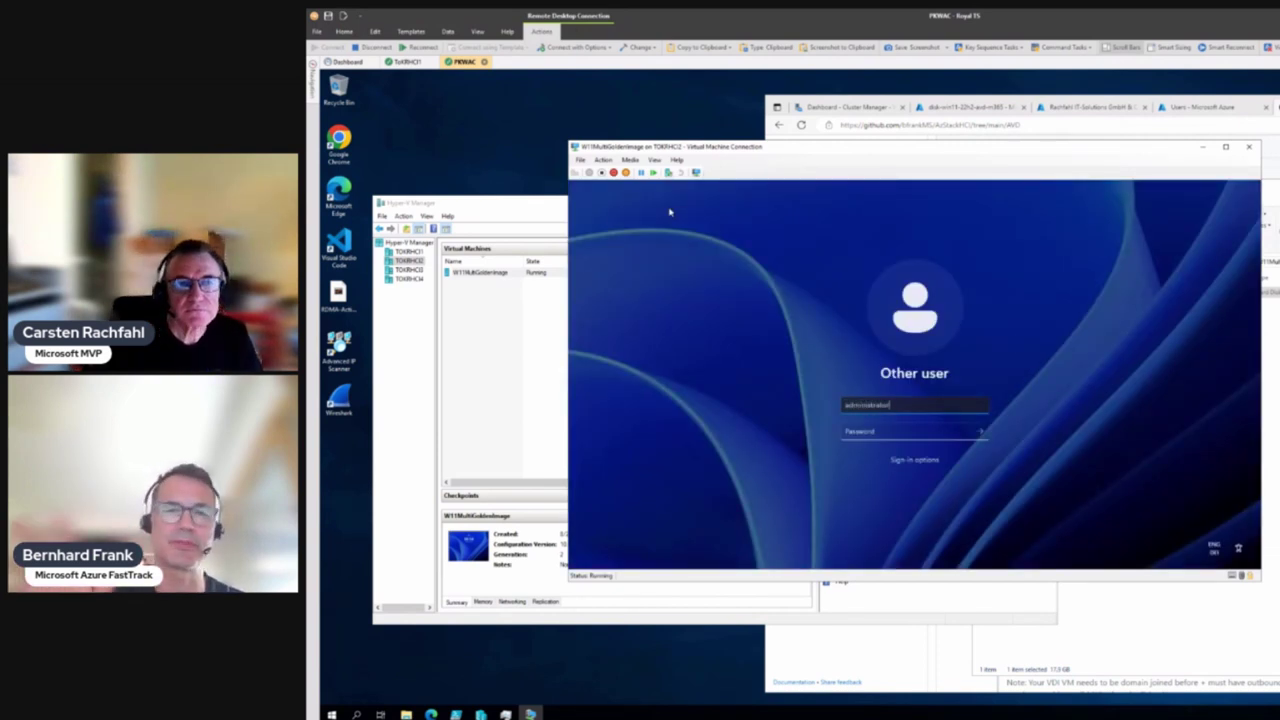
key(Tab)
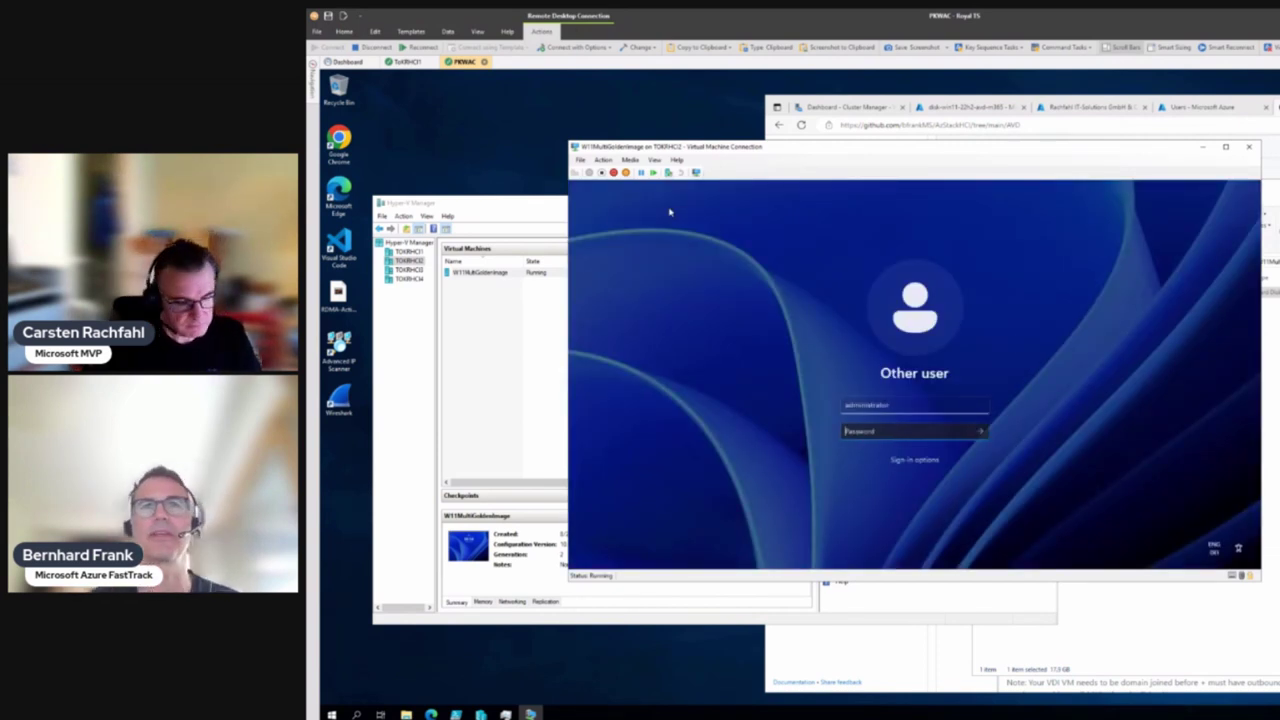
text(••)
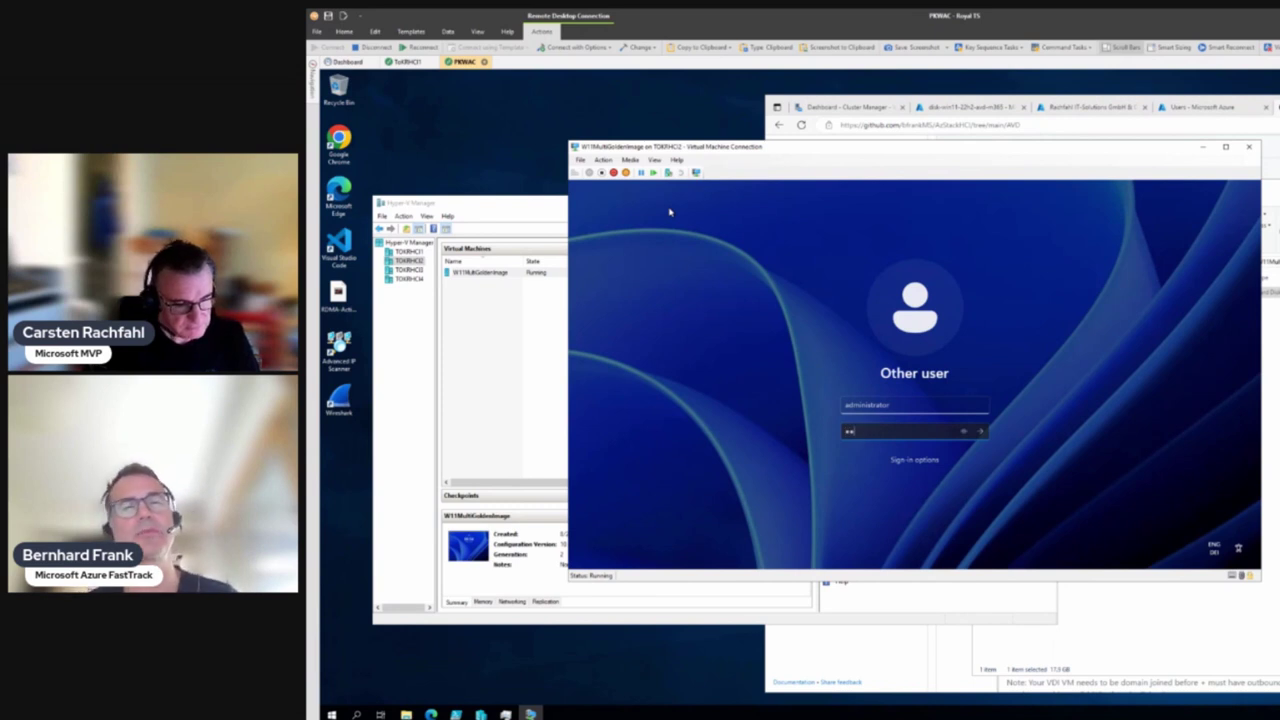
text(•••••)
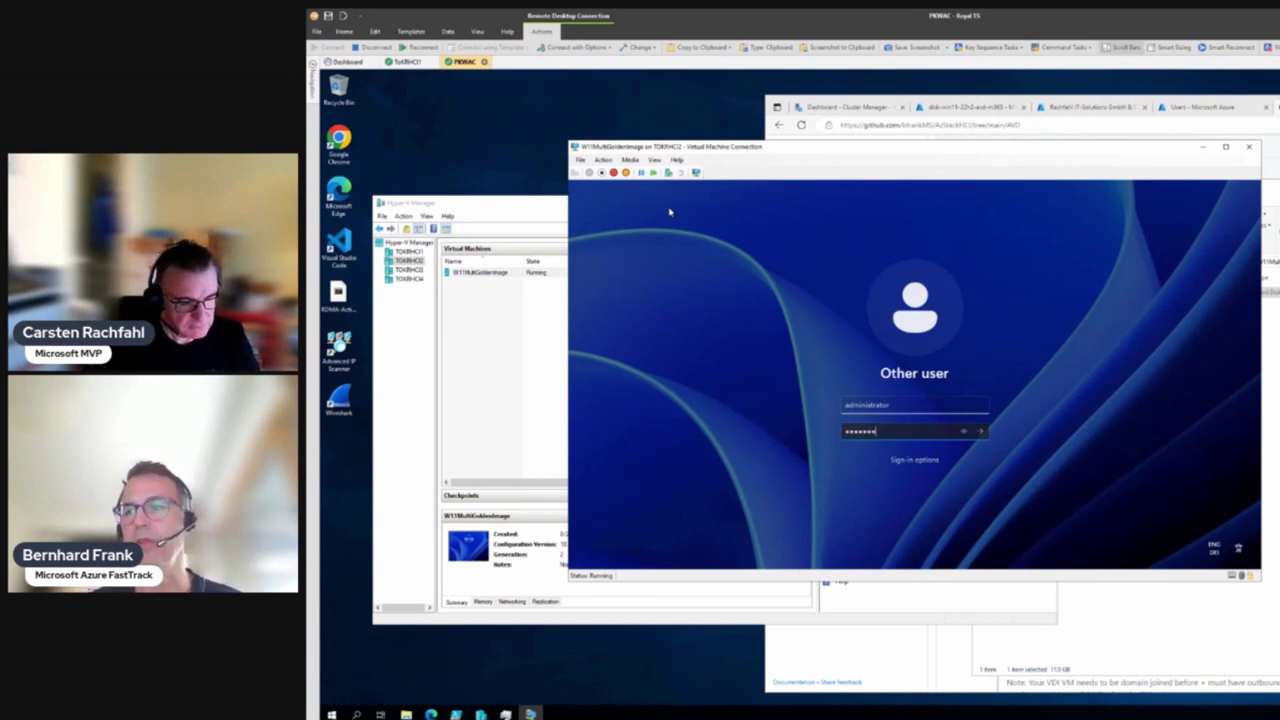
text(••••••)
key(Return)
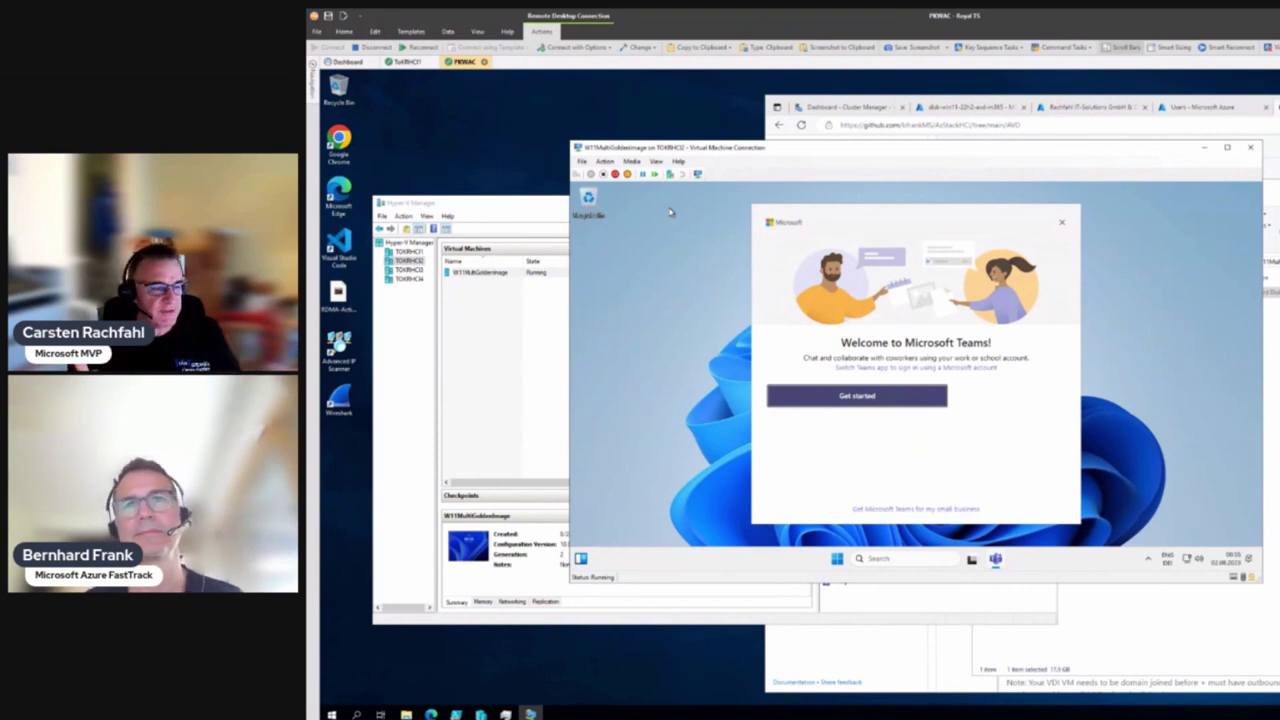
After checking the clock menu and a 'power' search, open the Start button's admin quick-link menu
right_click(1240, 563)
key(Escape)
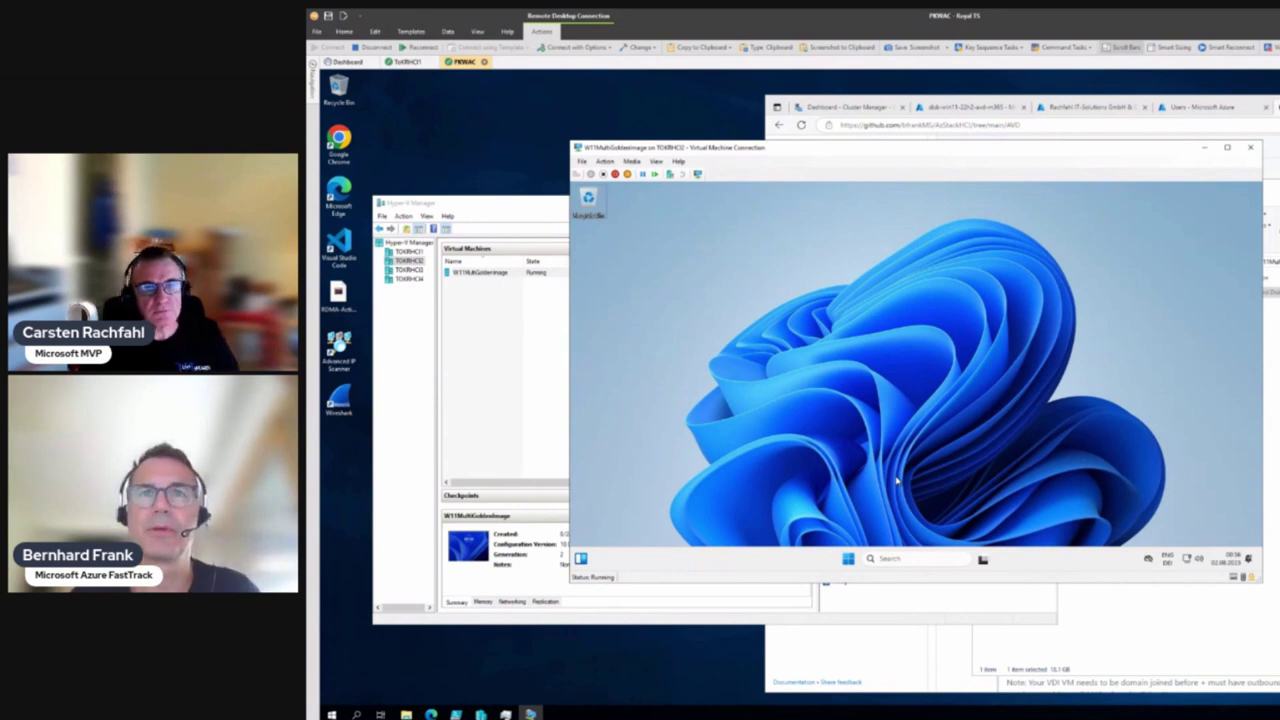
click(906, 558)
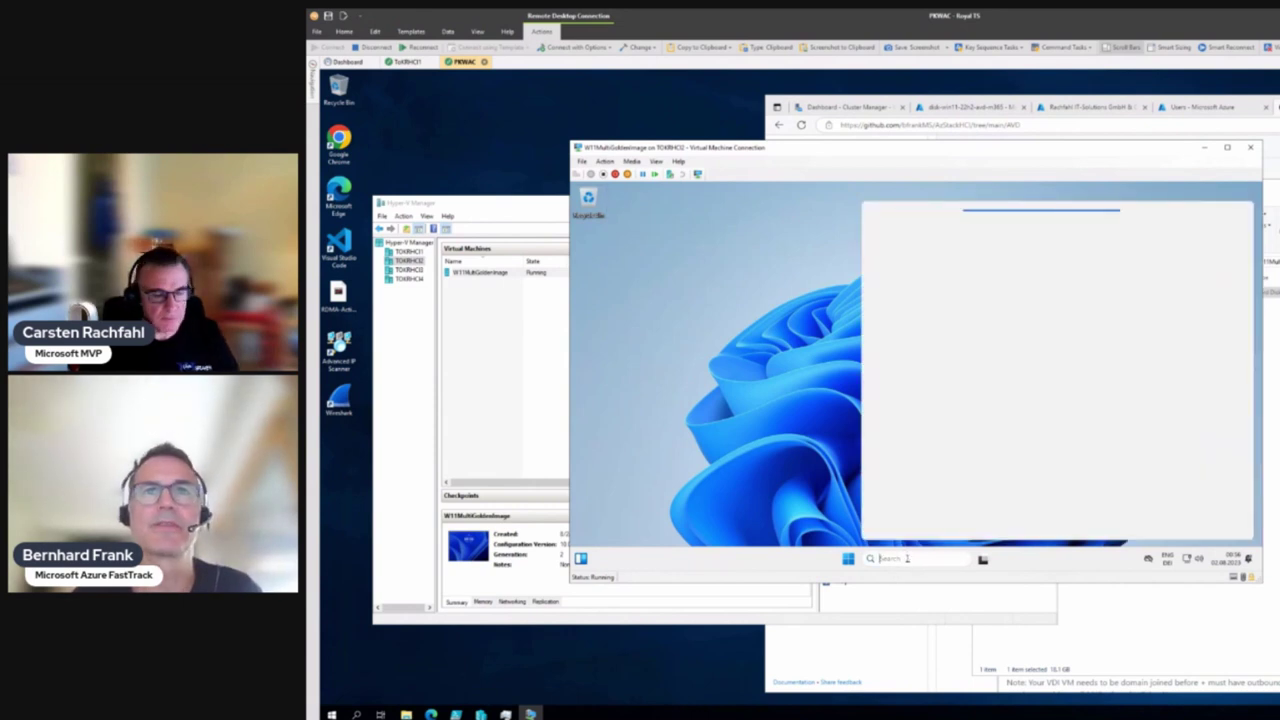
text(power)
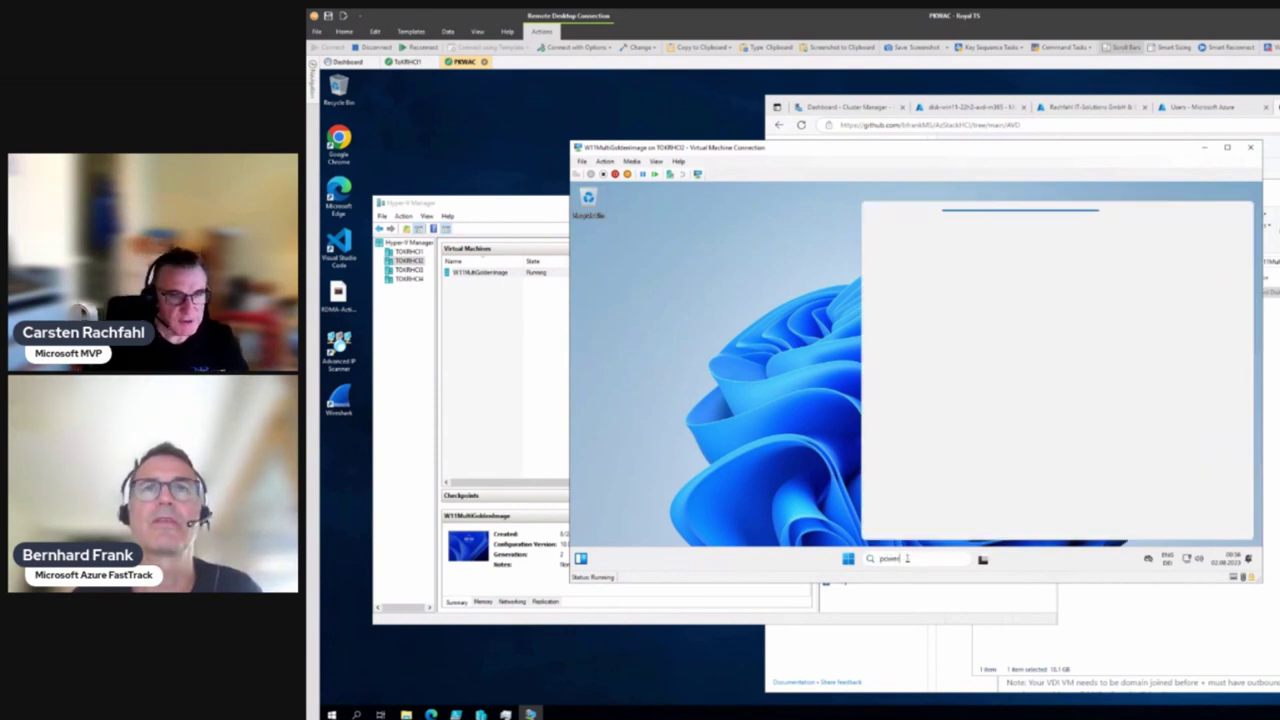
key(BackSpace)
key(BackSpace)
key(BackSpace)
key(BackSpace)
key(BackSpace)
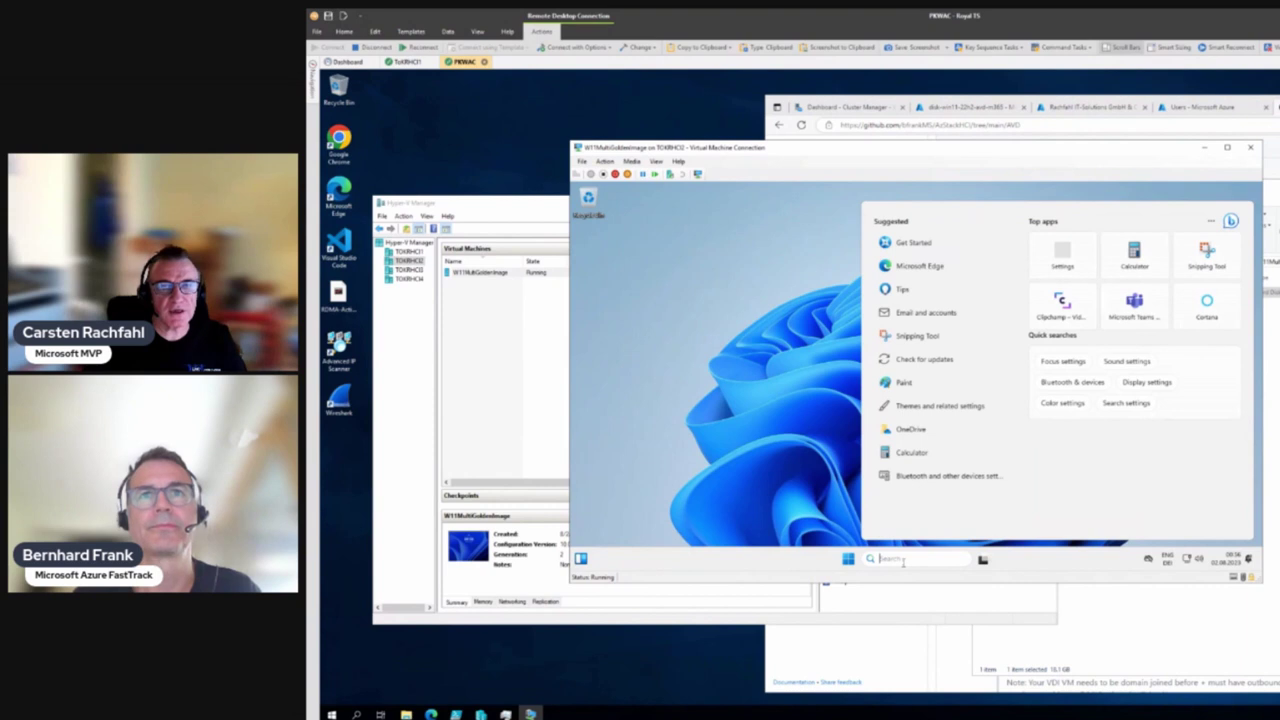
click(588, 562)
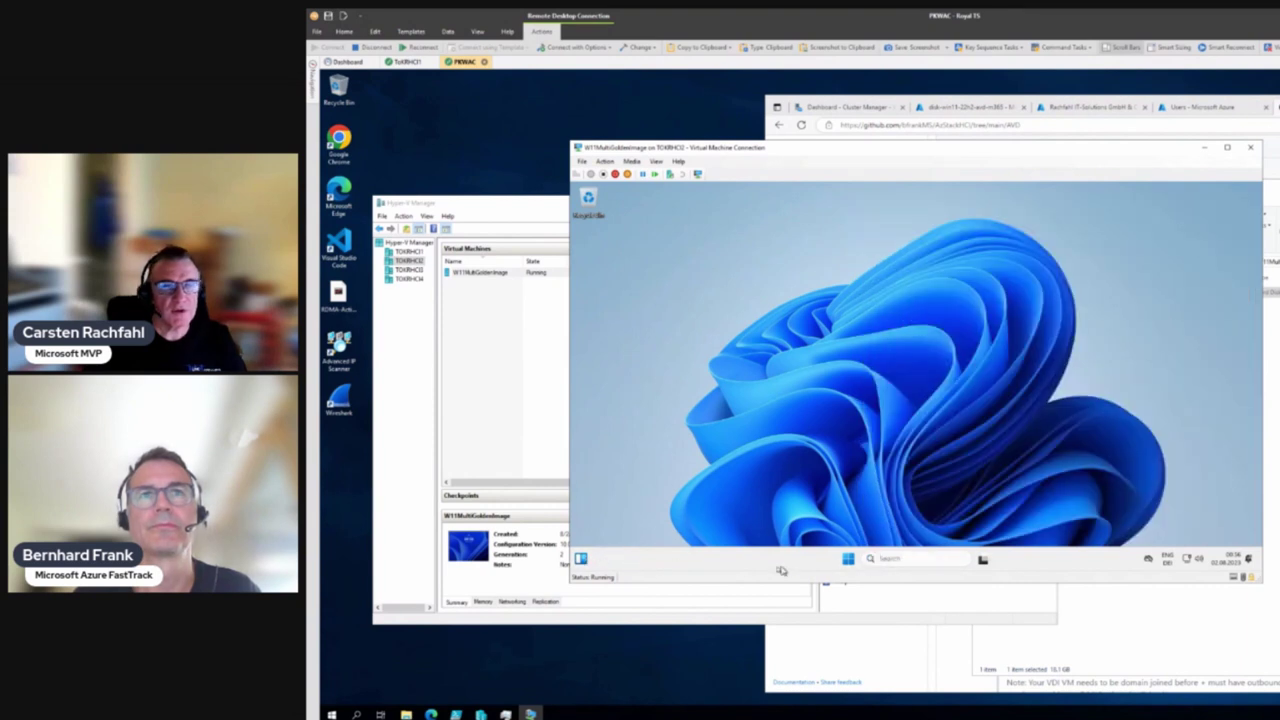
right_click(848, 559)
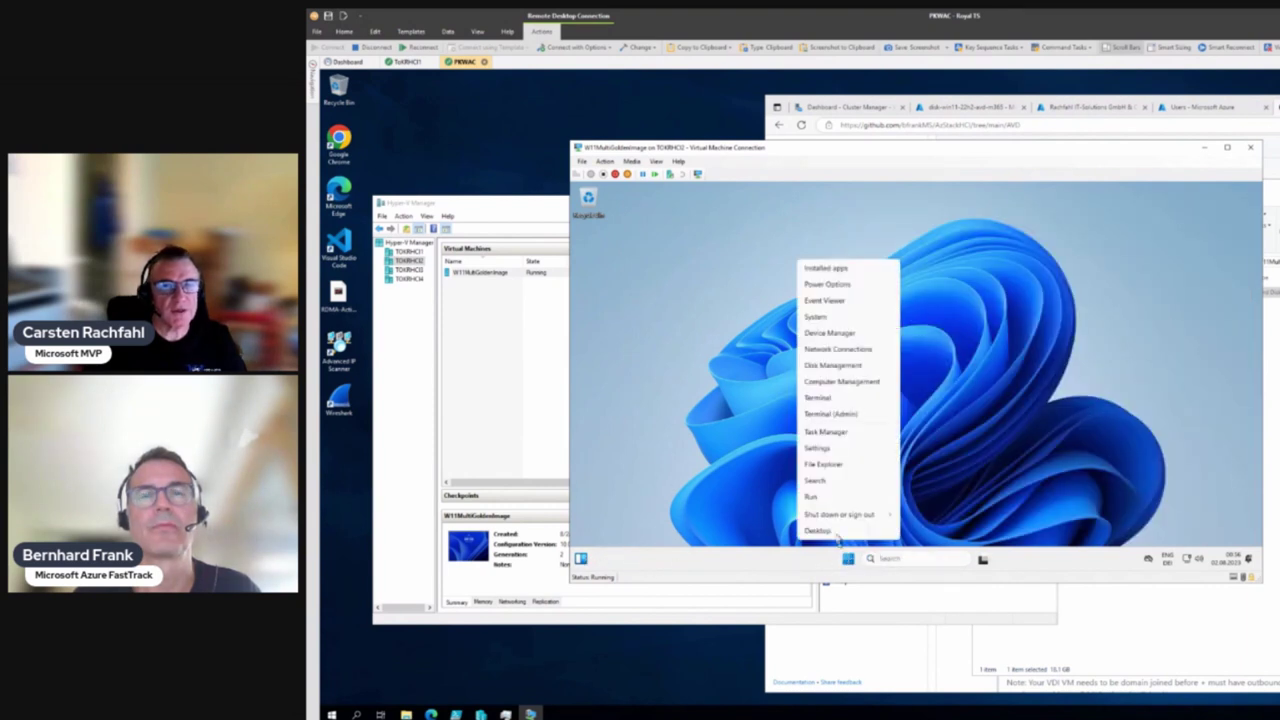
In Terminal (Admin), run cd \ and winver, then close About Windows showing version 22H2
click(823, 414)
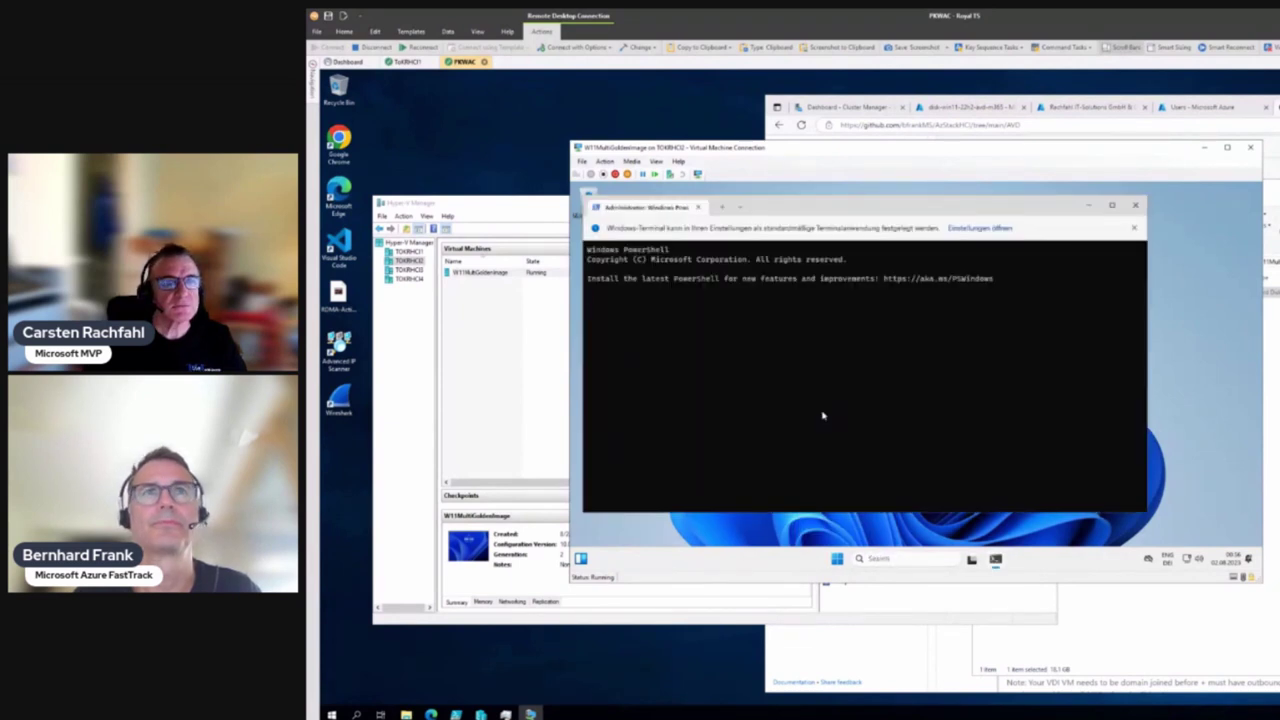
text(cd \)
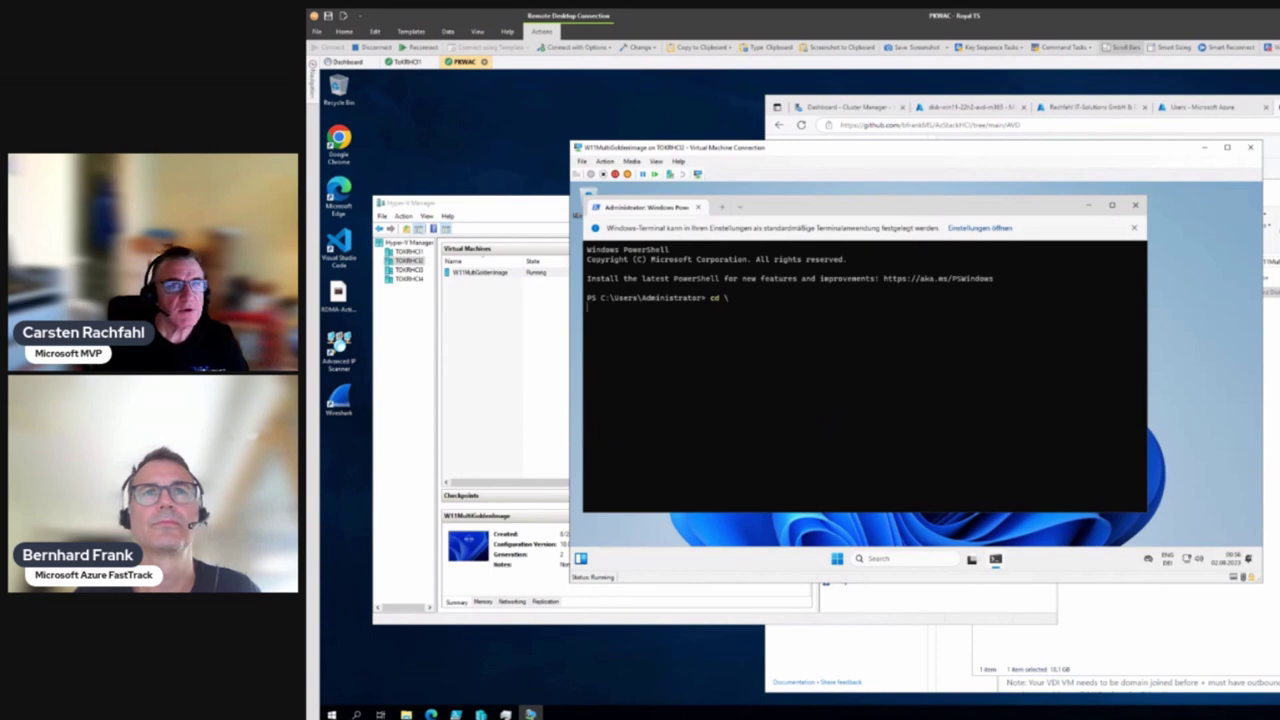
key(Return)
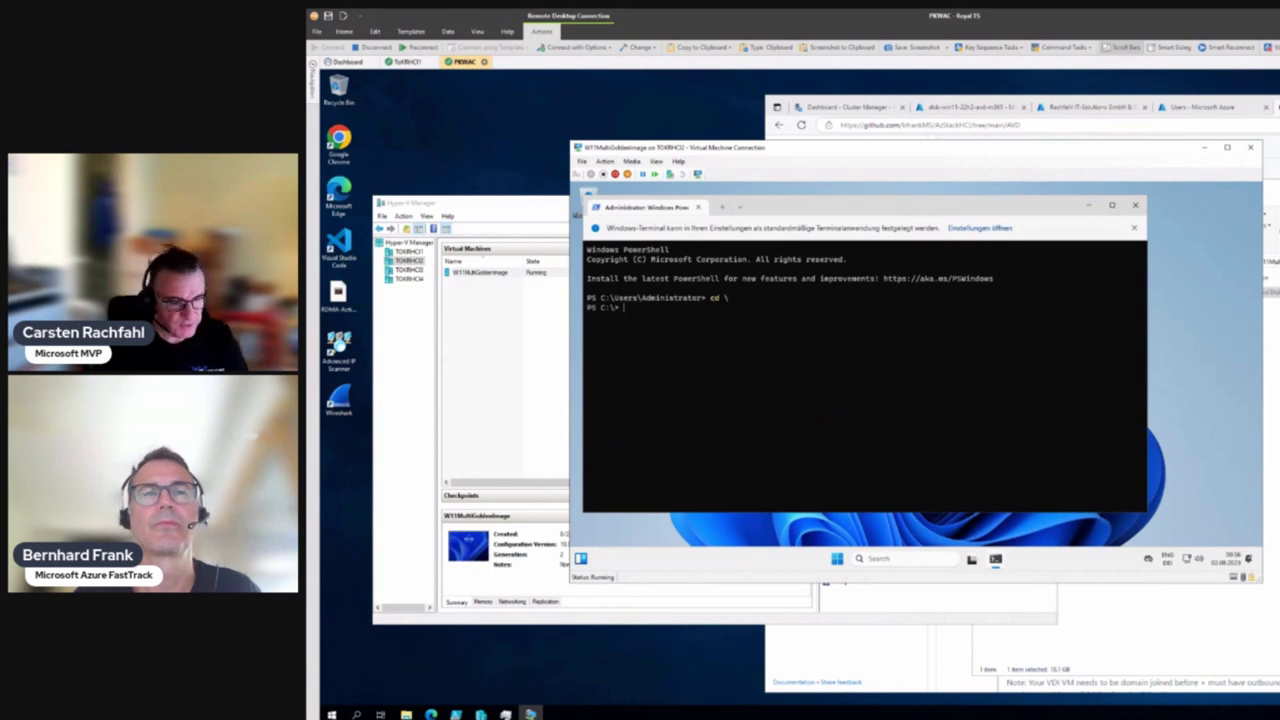
text(winder)
key(Return)
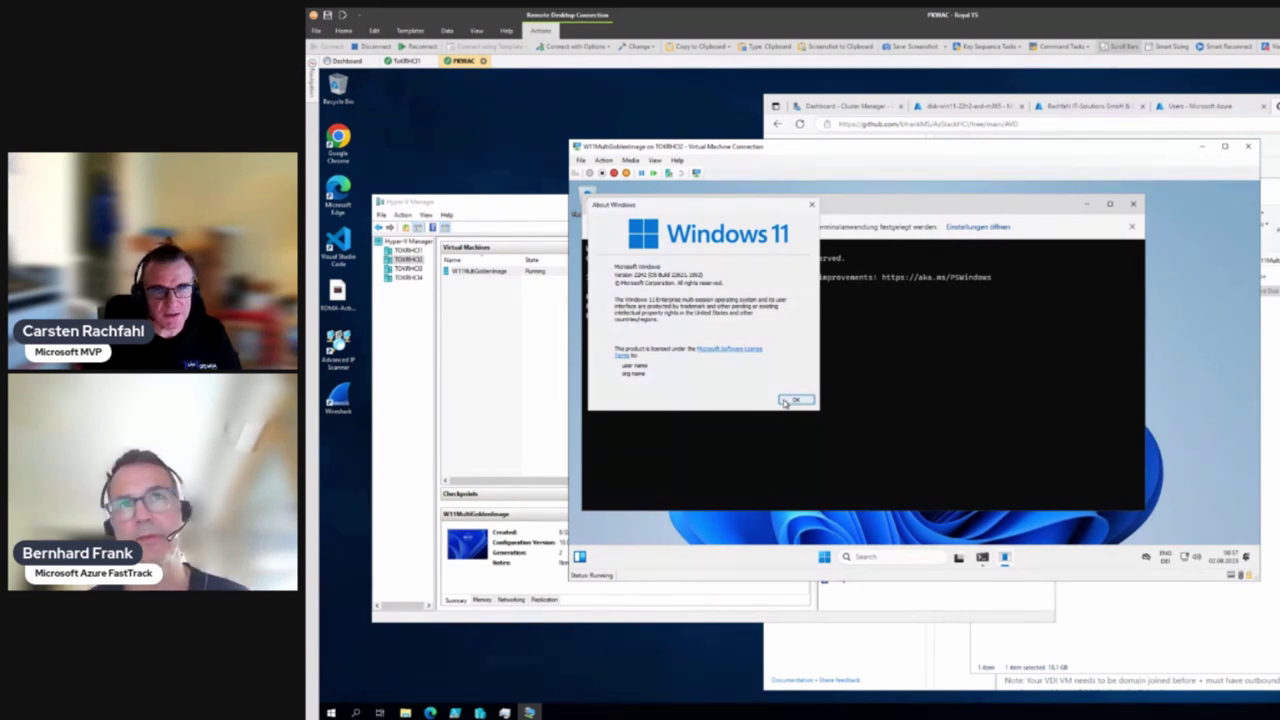
click(785, 401)
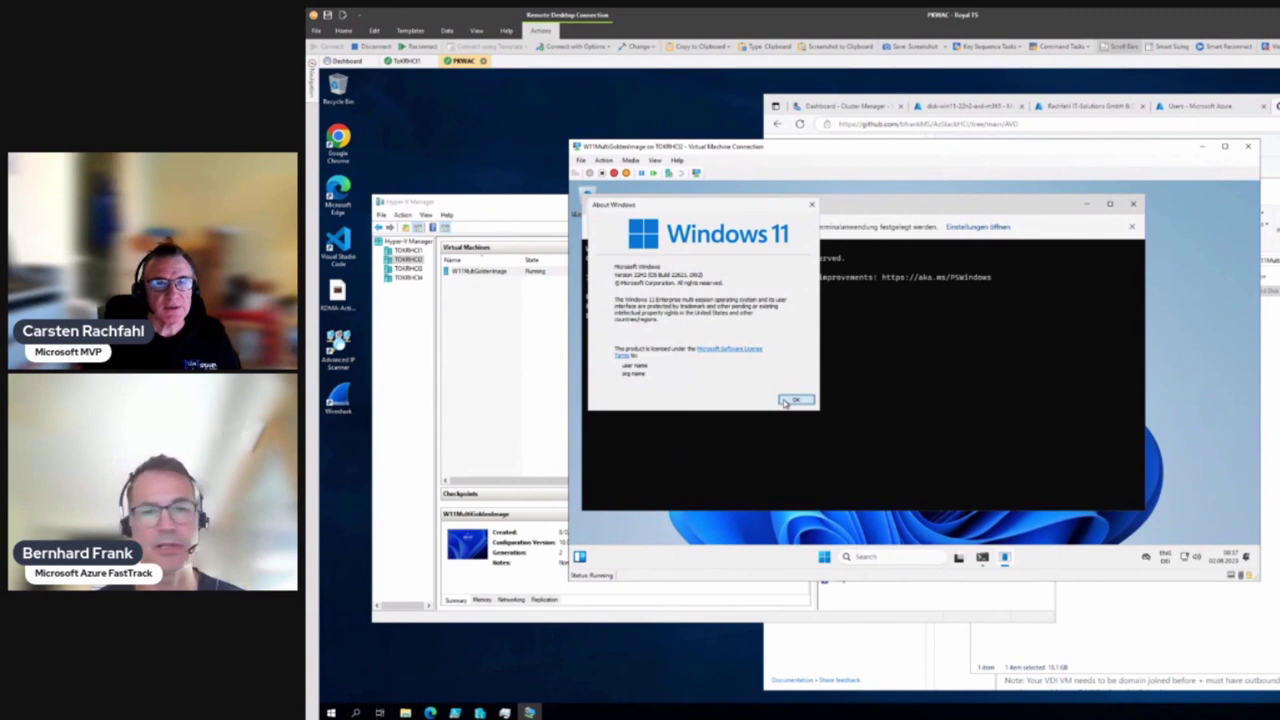
Search 'Update', open Check for updates and run a check so three updates download
click(897, 559)
text(Update)
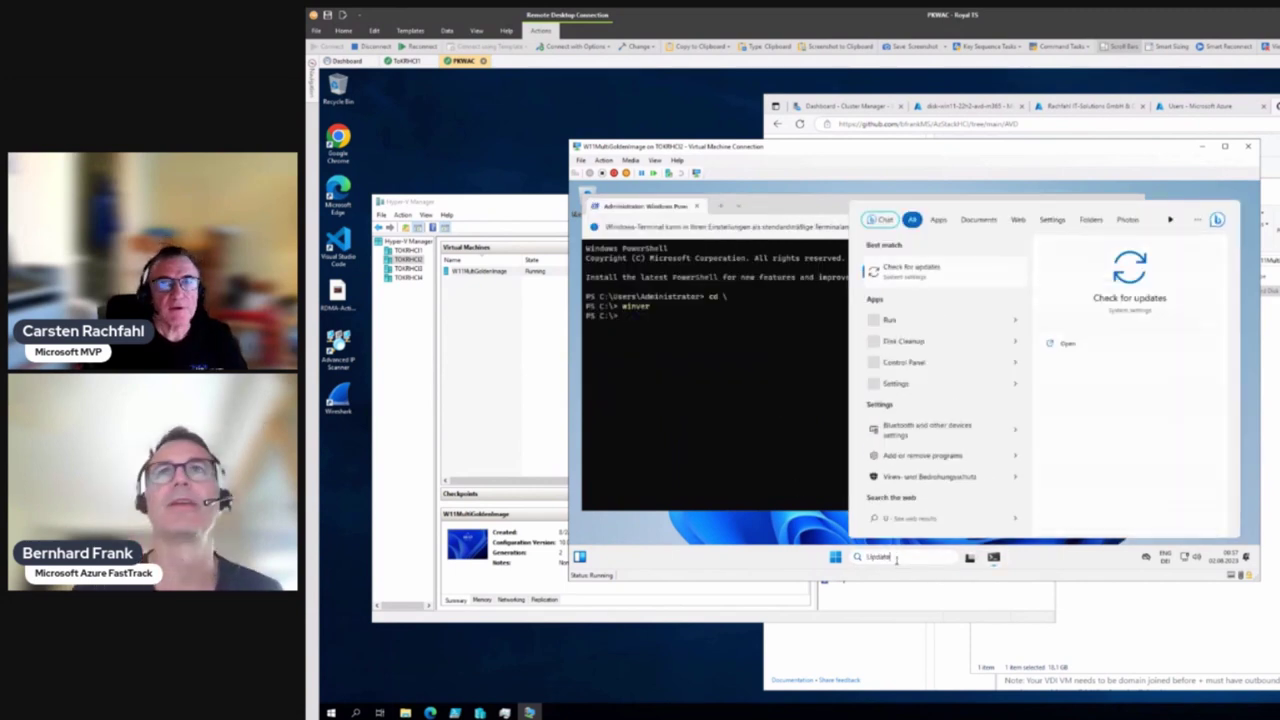
click(912, 268)
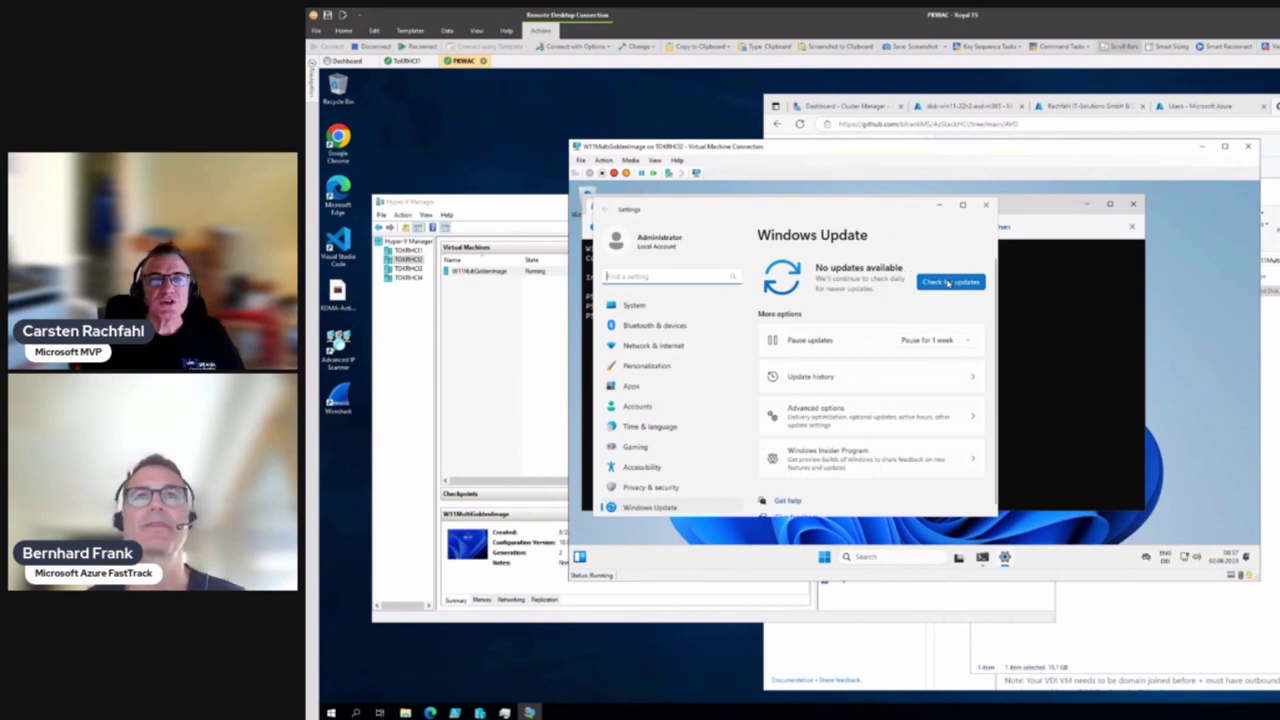
click(949, 283)
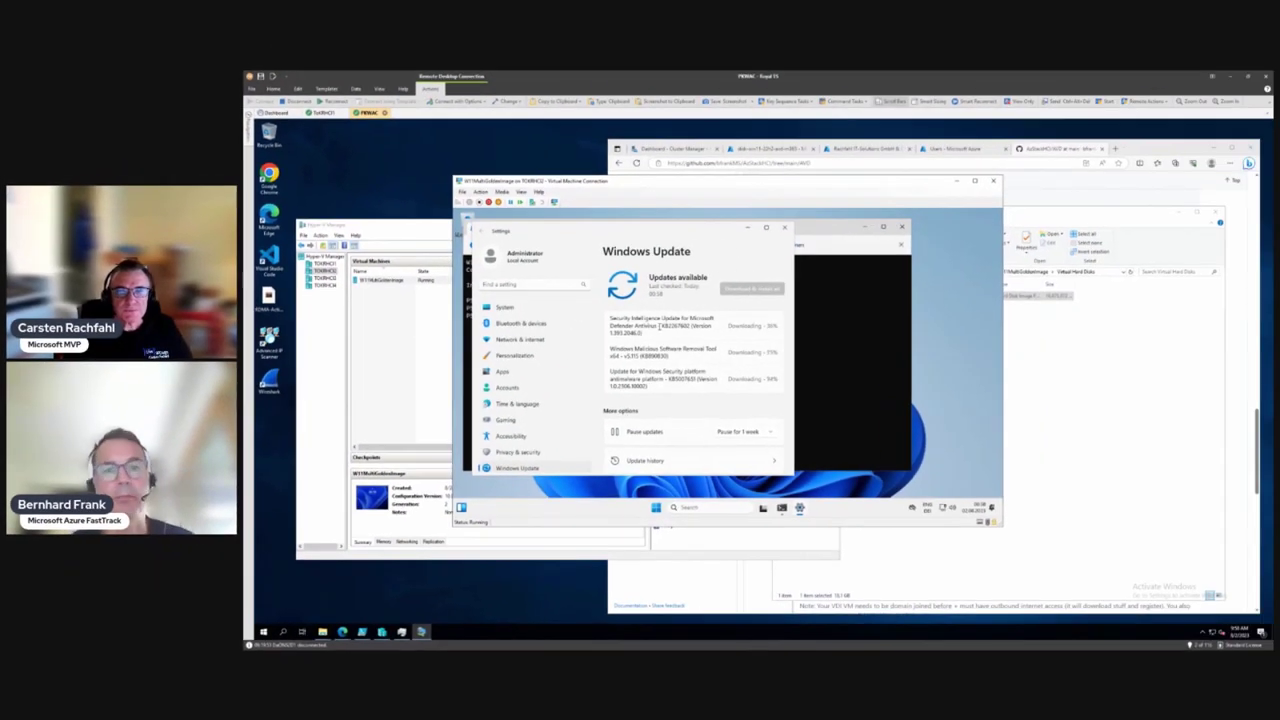
click(1134, 148)
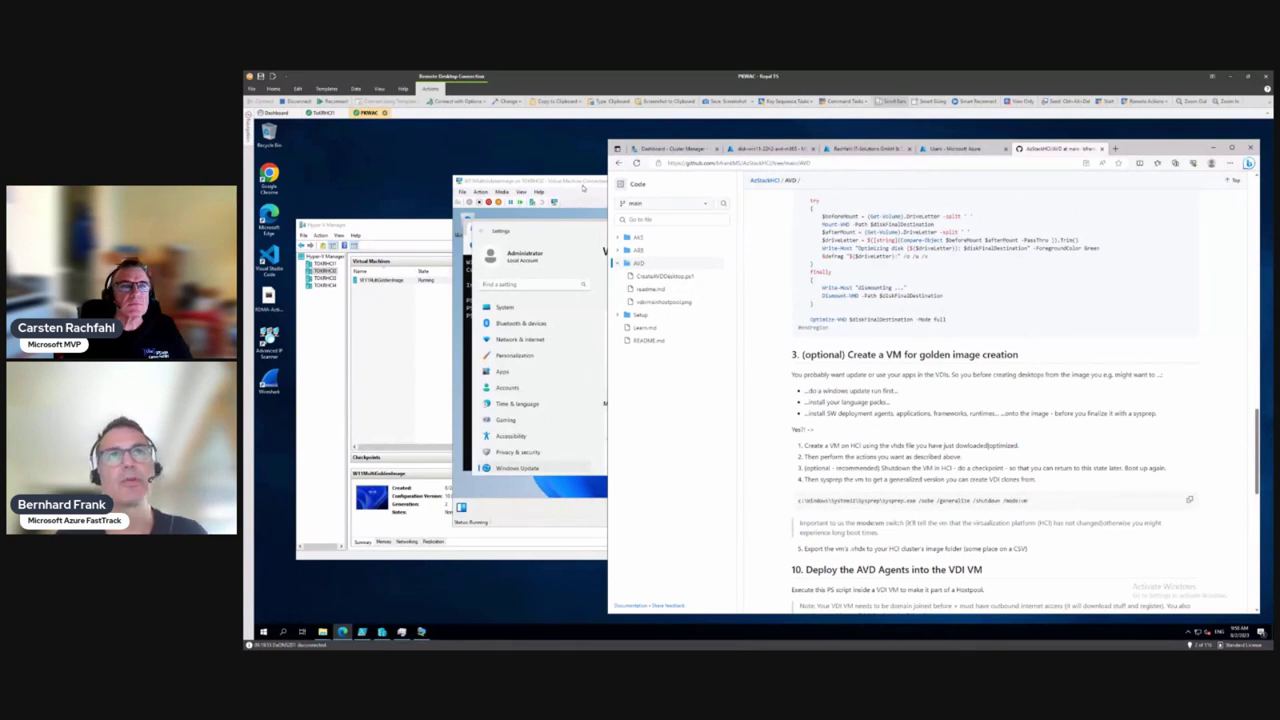
Bring the VM's Windows Update page back in front of the GitHub readme
click(583, 187)
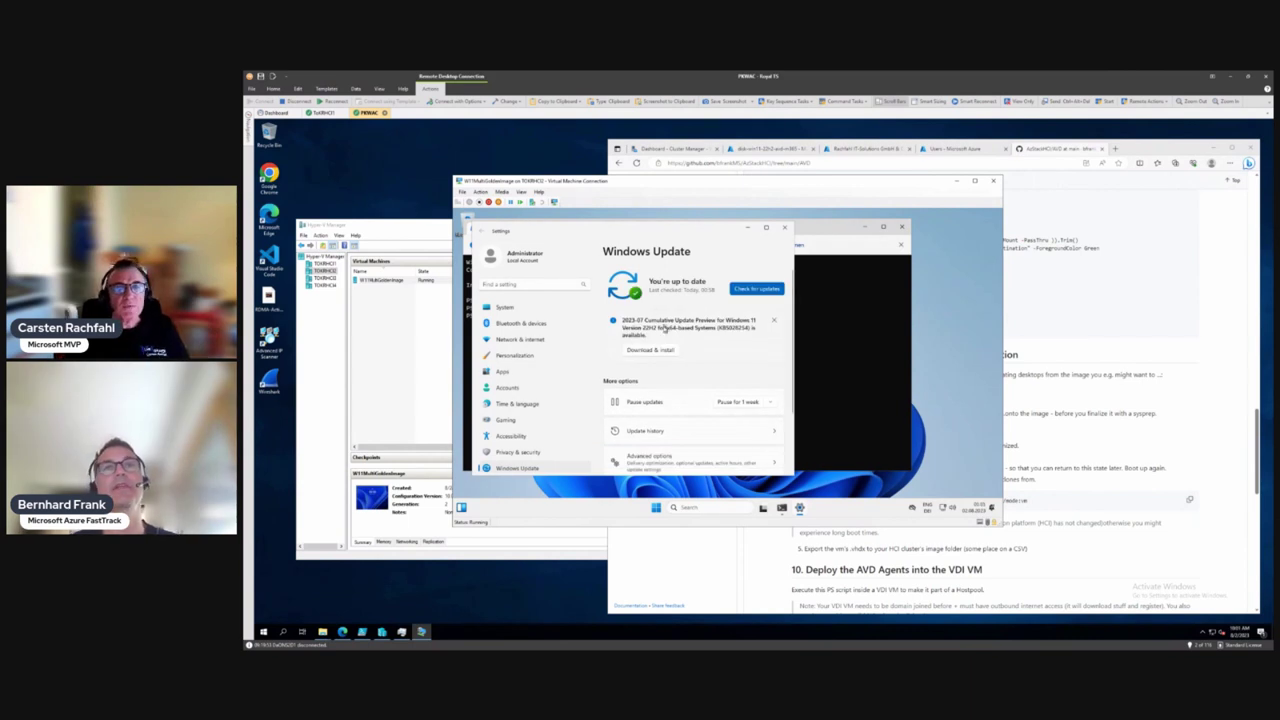
Start downloading the 2023-07 Cumulative Update Preview (KB5028254), choosing Not now for early-update notifications
click(663, 351)
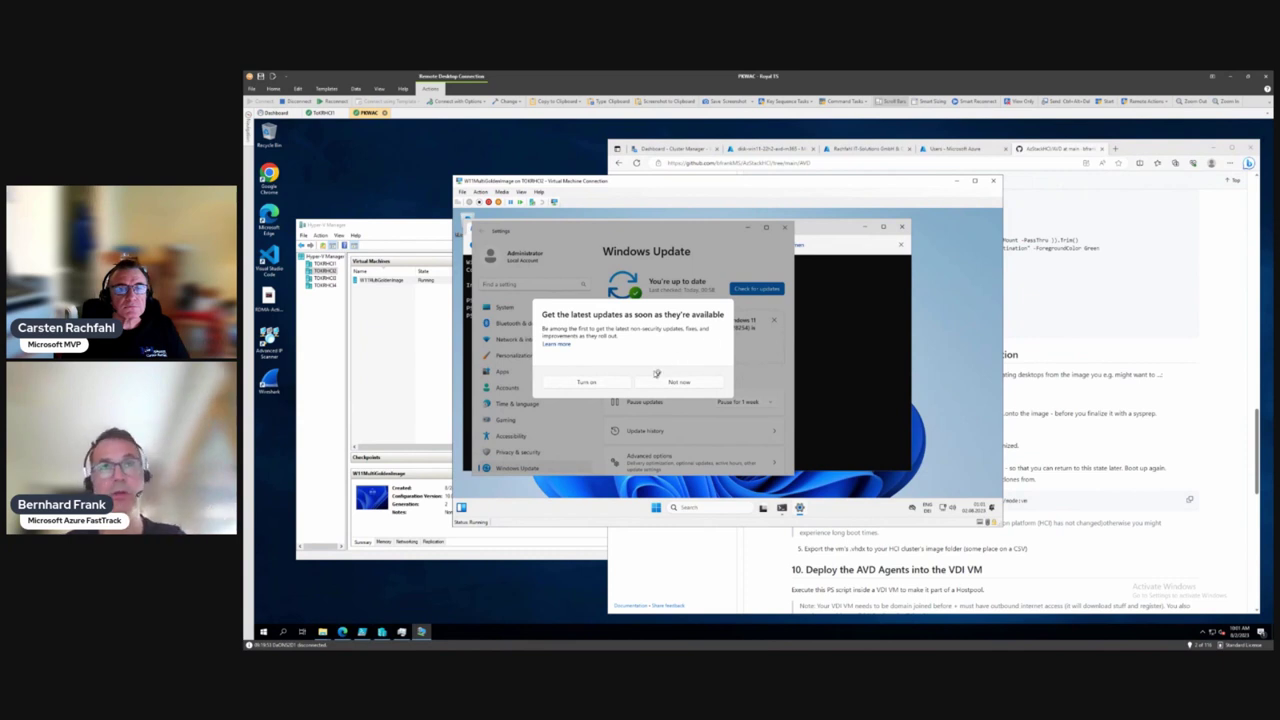
click(664, 383)
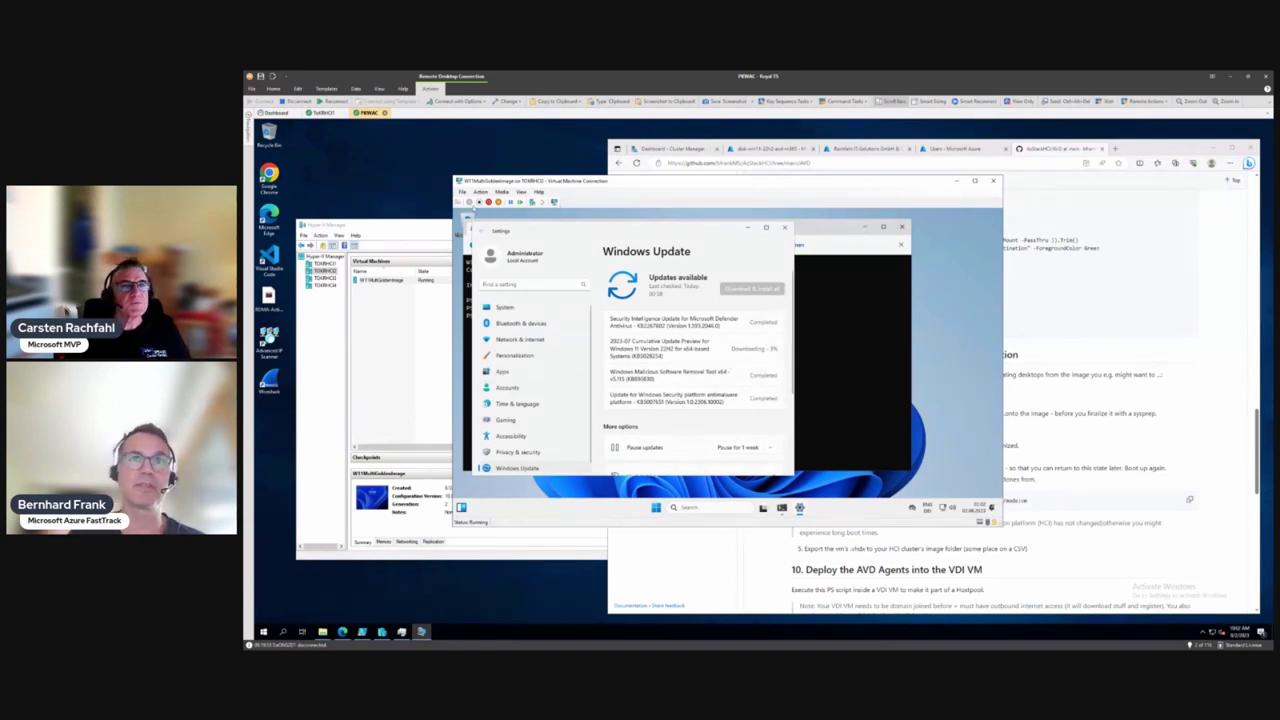
click(480, 191)
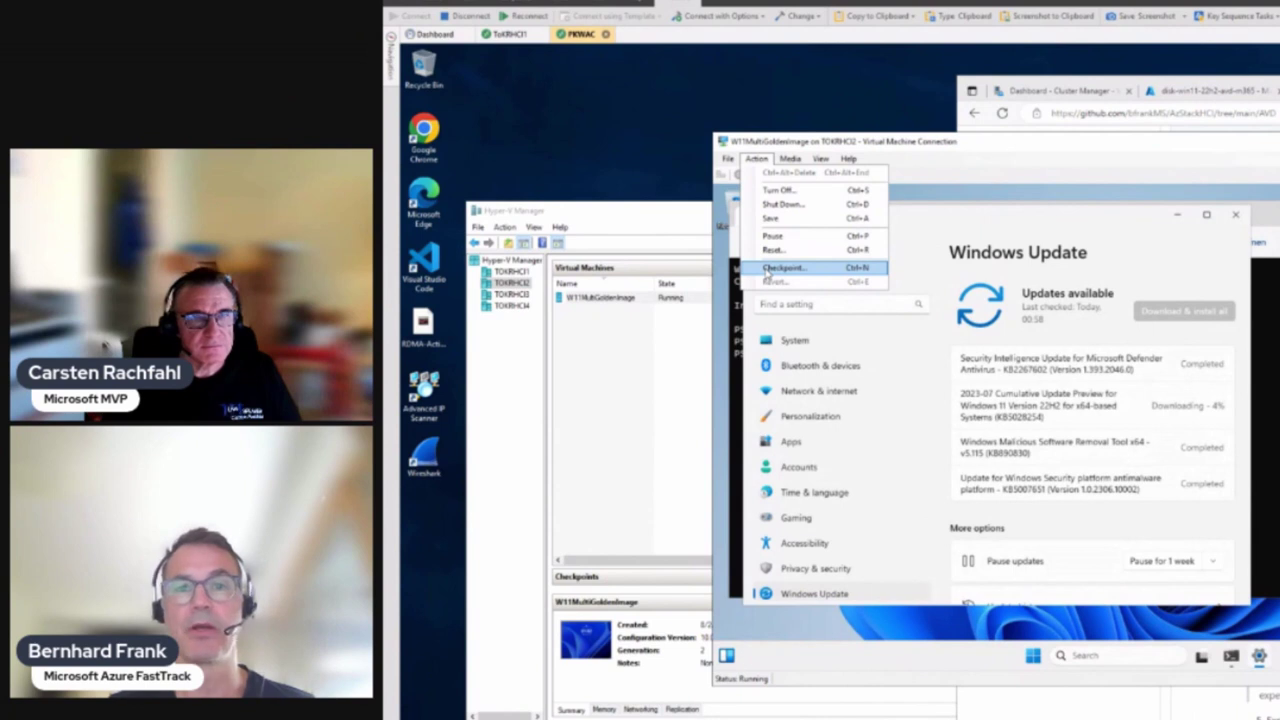
click(925, 149)
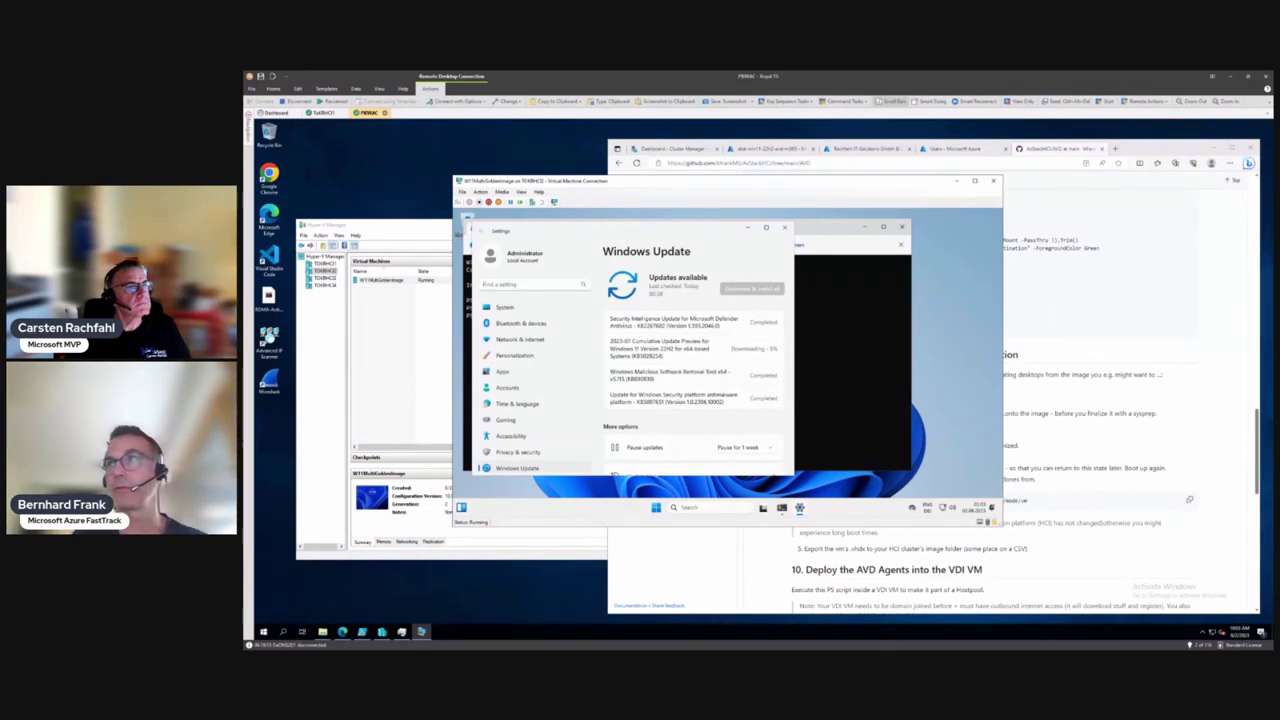
click(1175, 150)
In a new Edge tab, paste and load the Tech Community Virtual Desktop Optimization Tool article URL
click(1115, 148)
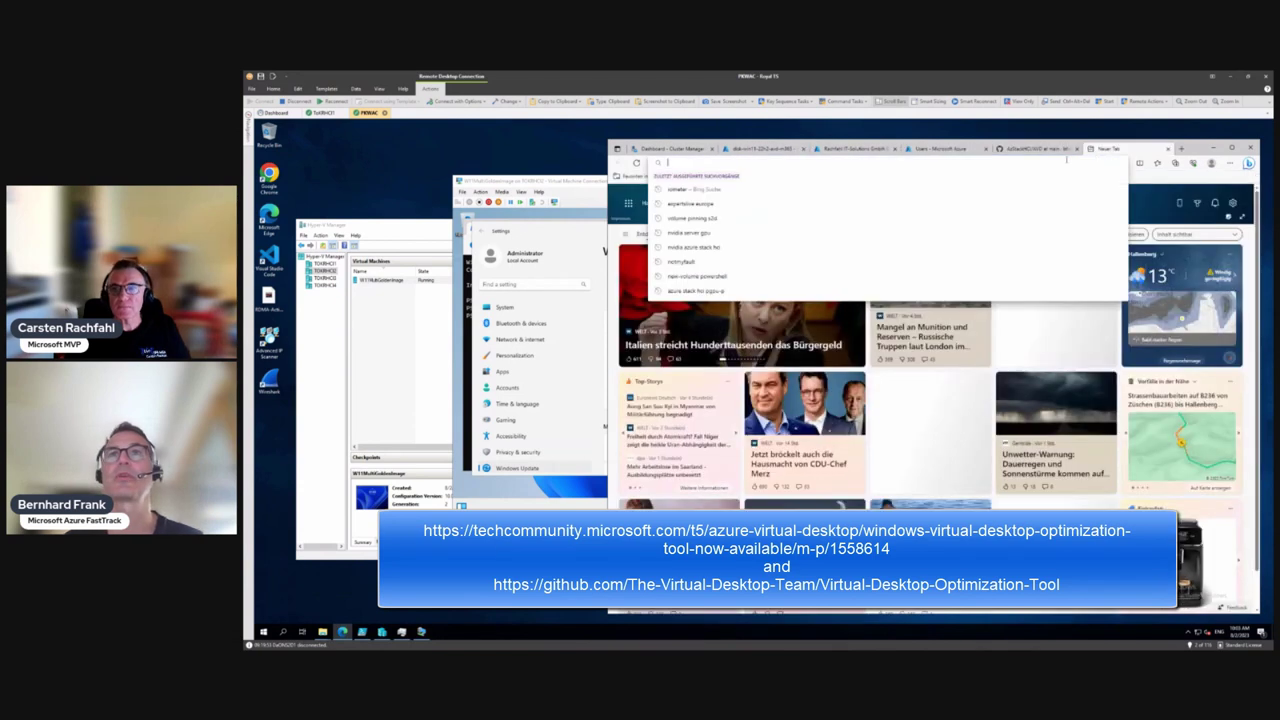
text(https://techcommunity.microsoft.com/t5/azure-virtual-desktop/windows-virtual-desktop-optimization-tool-now-available/m-p/1558614)
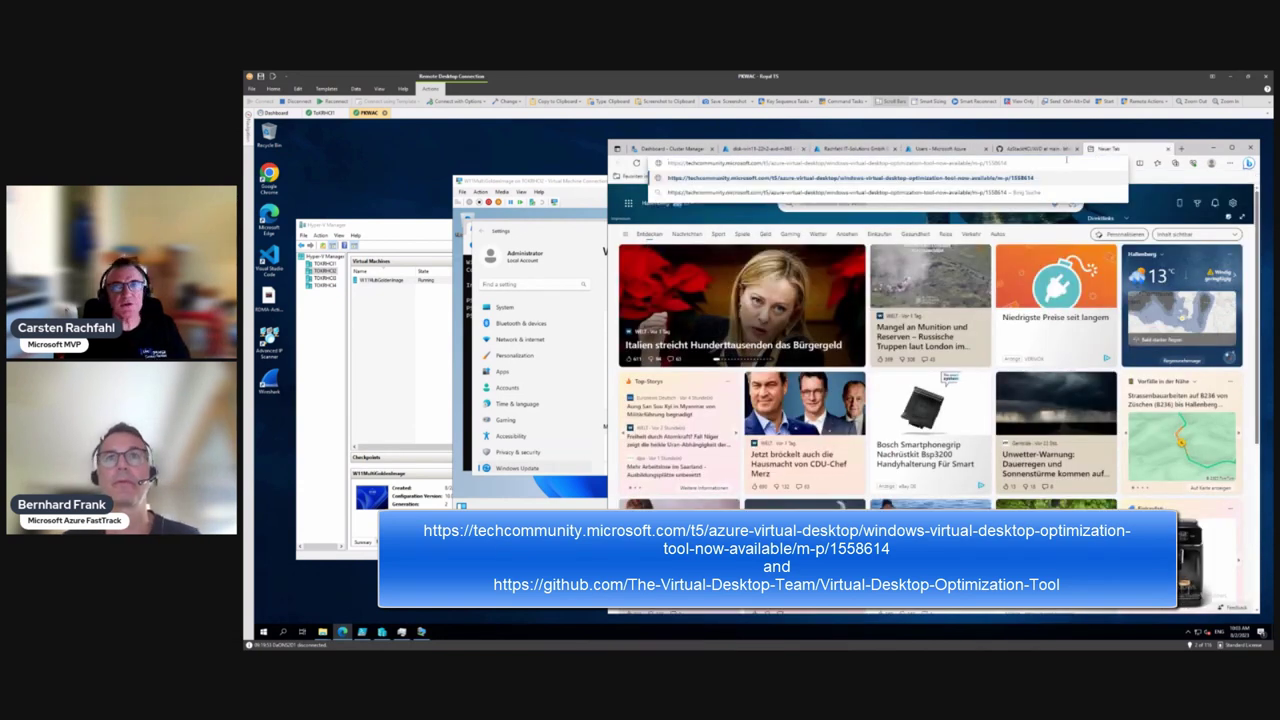
key(Return)
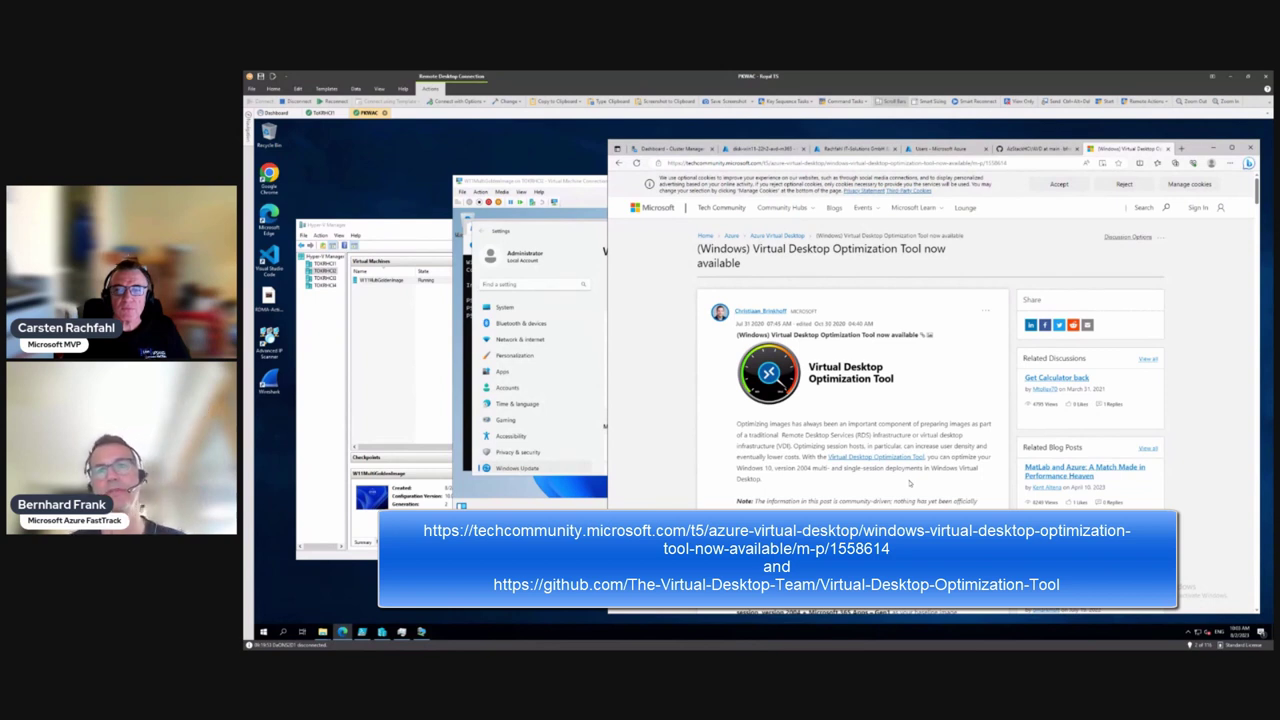
scroll(909, 483, down, 2)
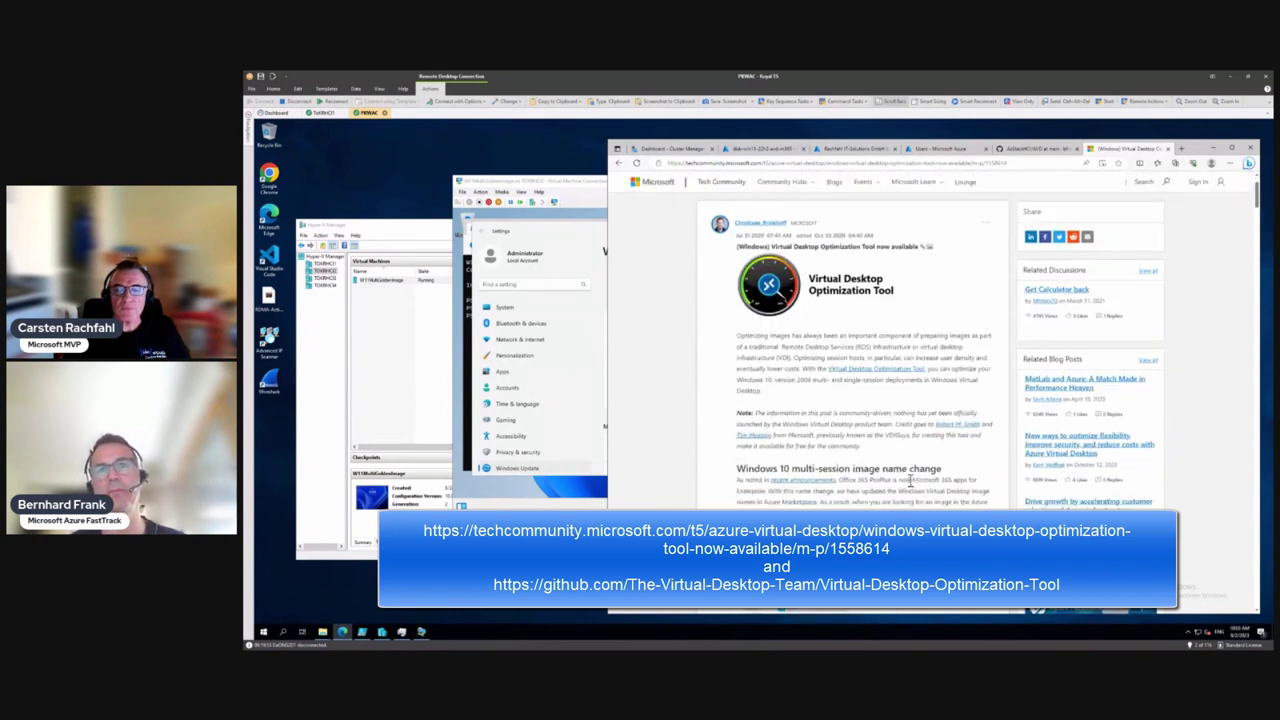
scroll(909, 483, down, 2)
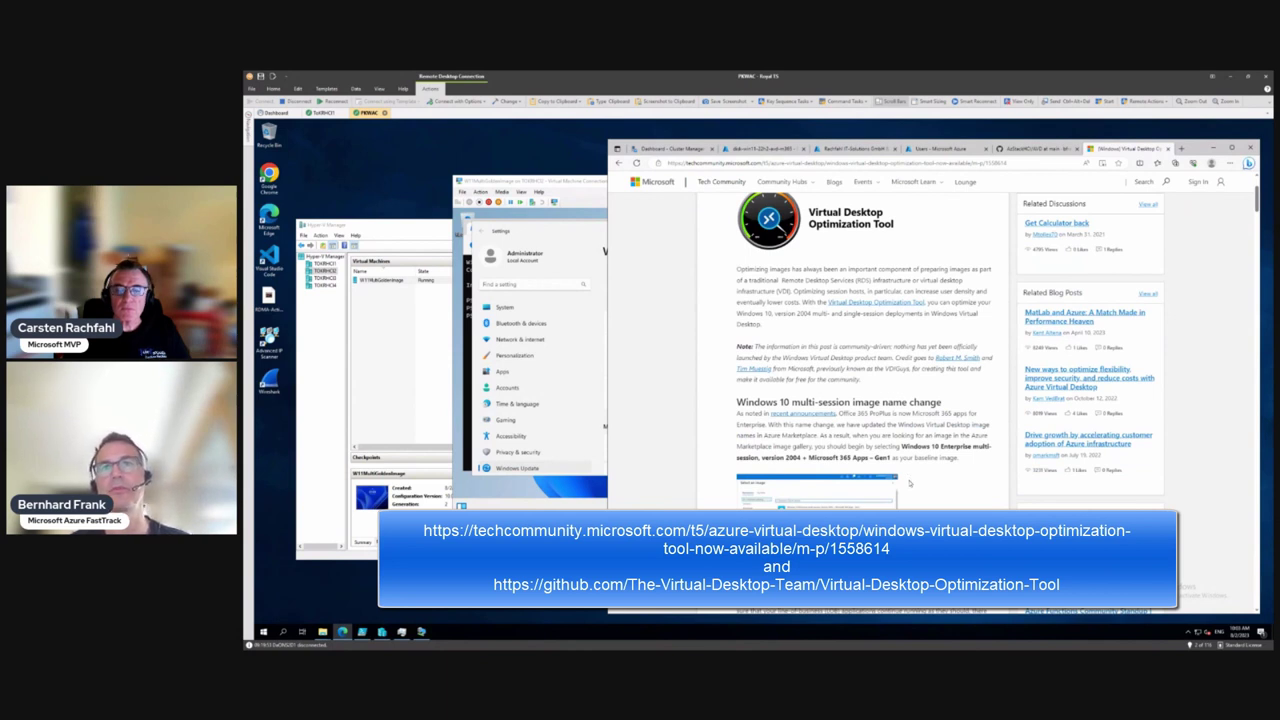
scroll(909, 483, down, 2)
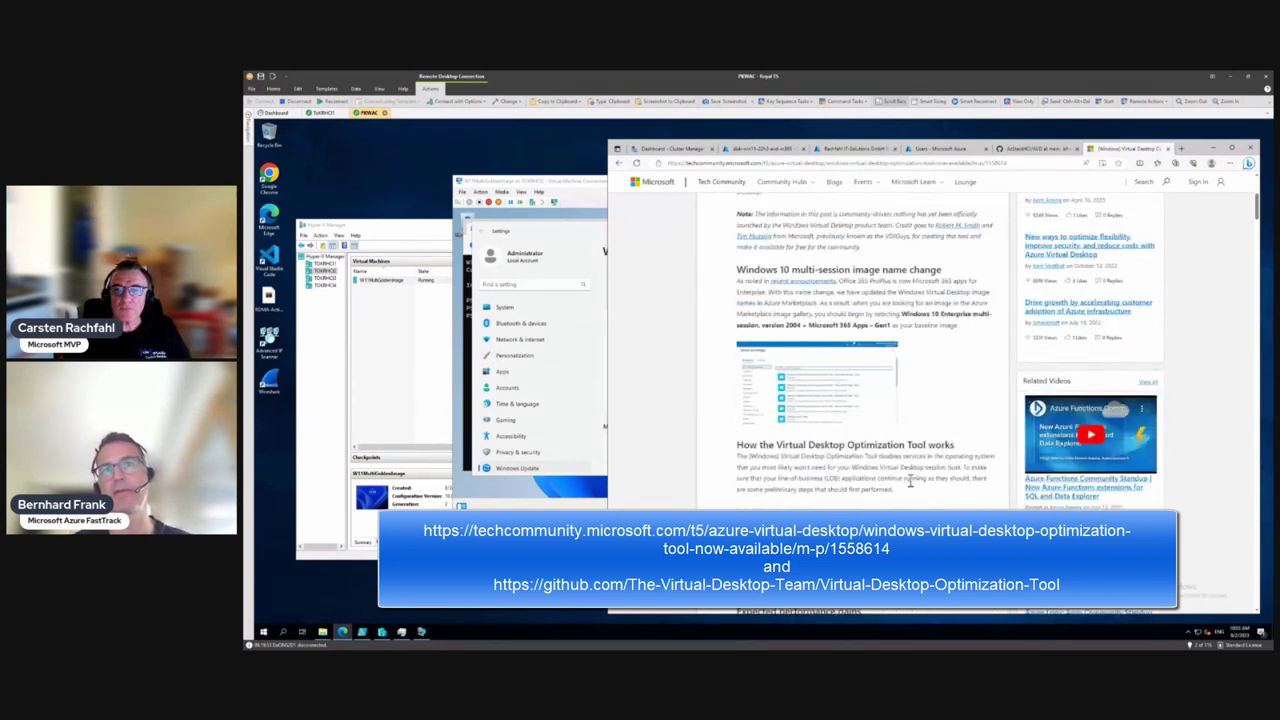
scroll(909, 483, down, 2)
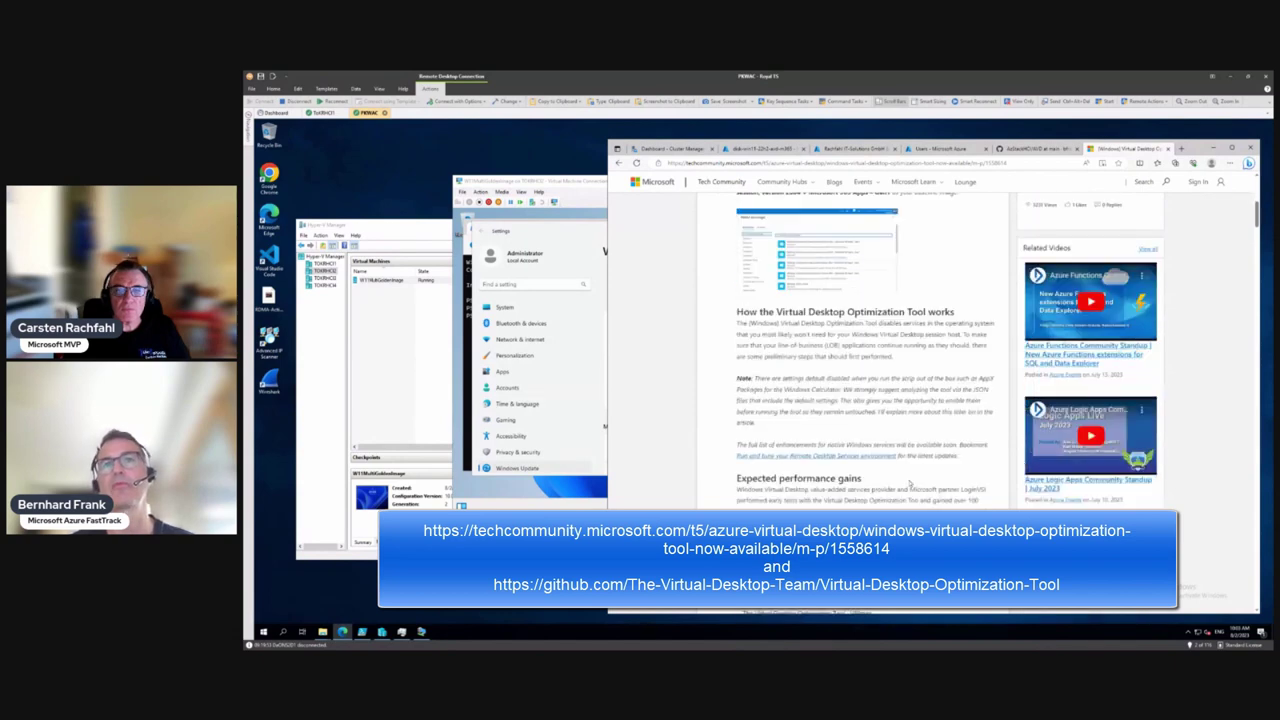
scroll(909, 483, down, 3)
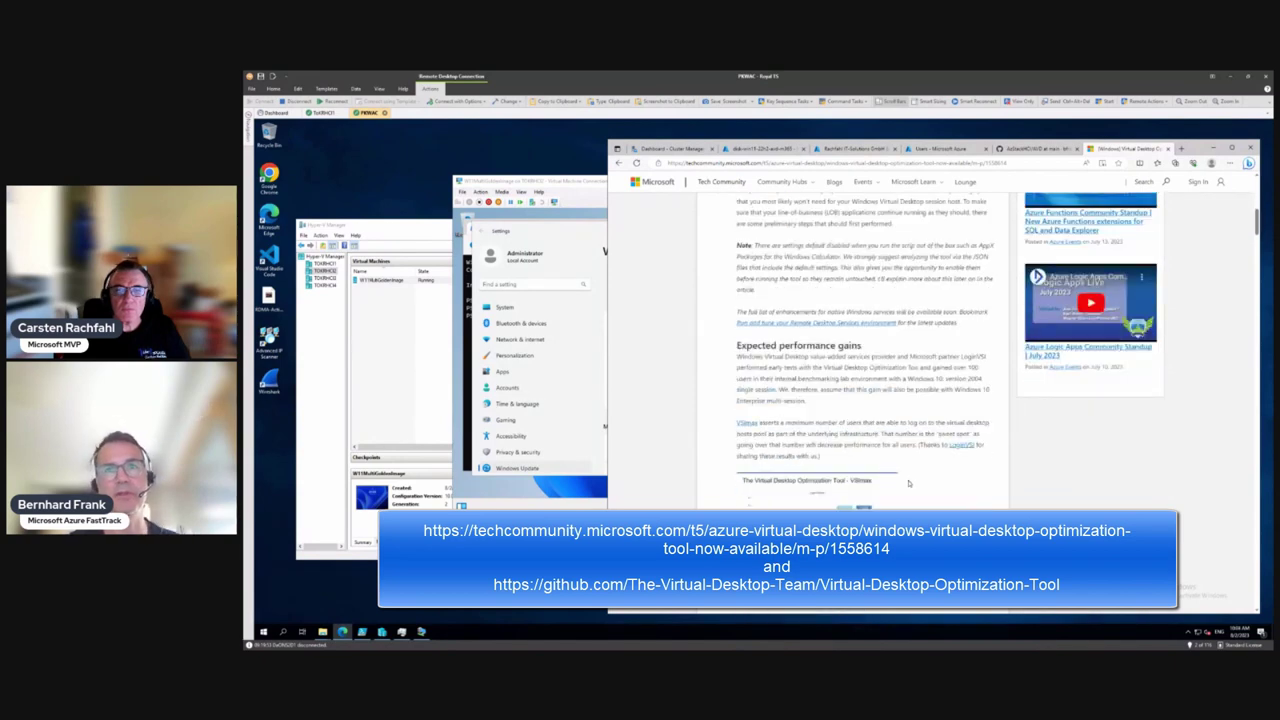
scroll(909, 483, down, 1)
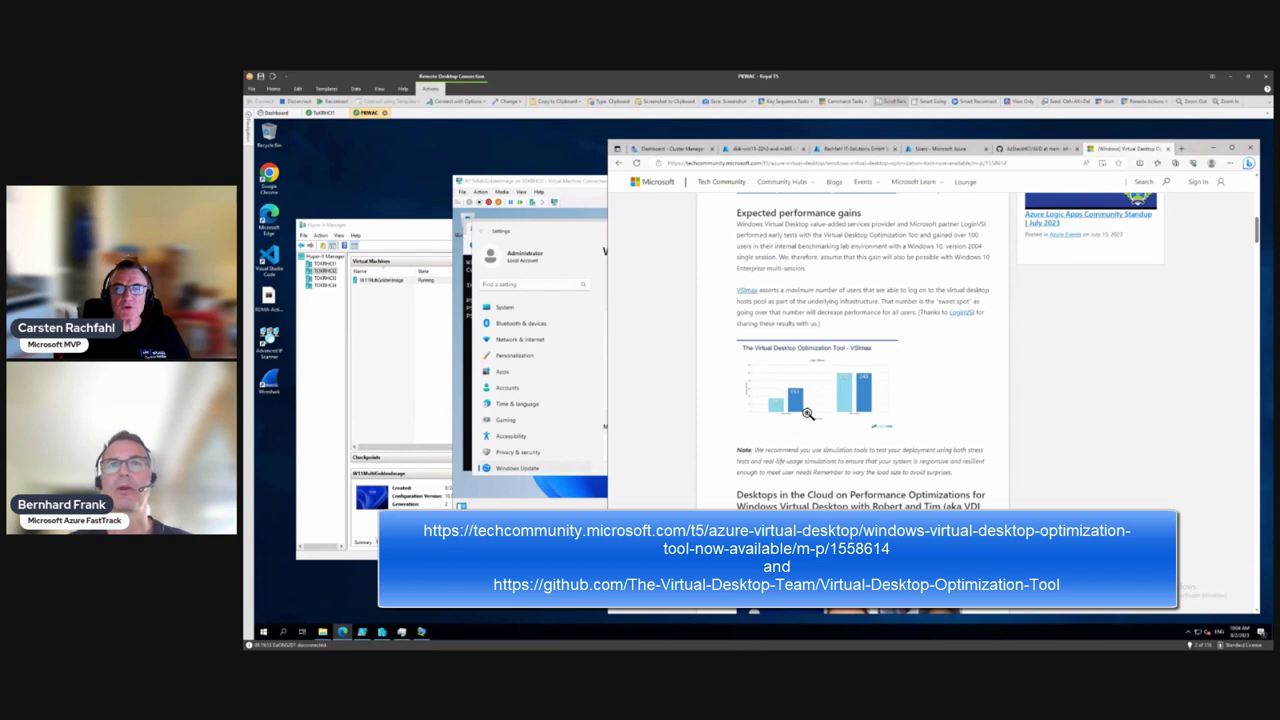
click(807, 413)
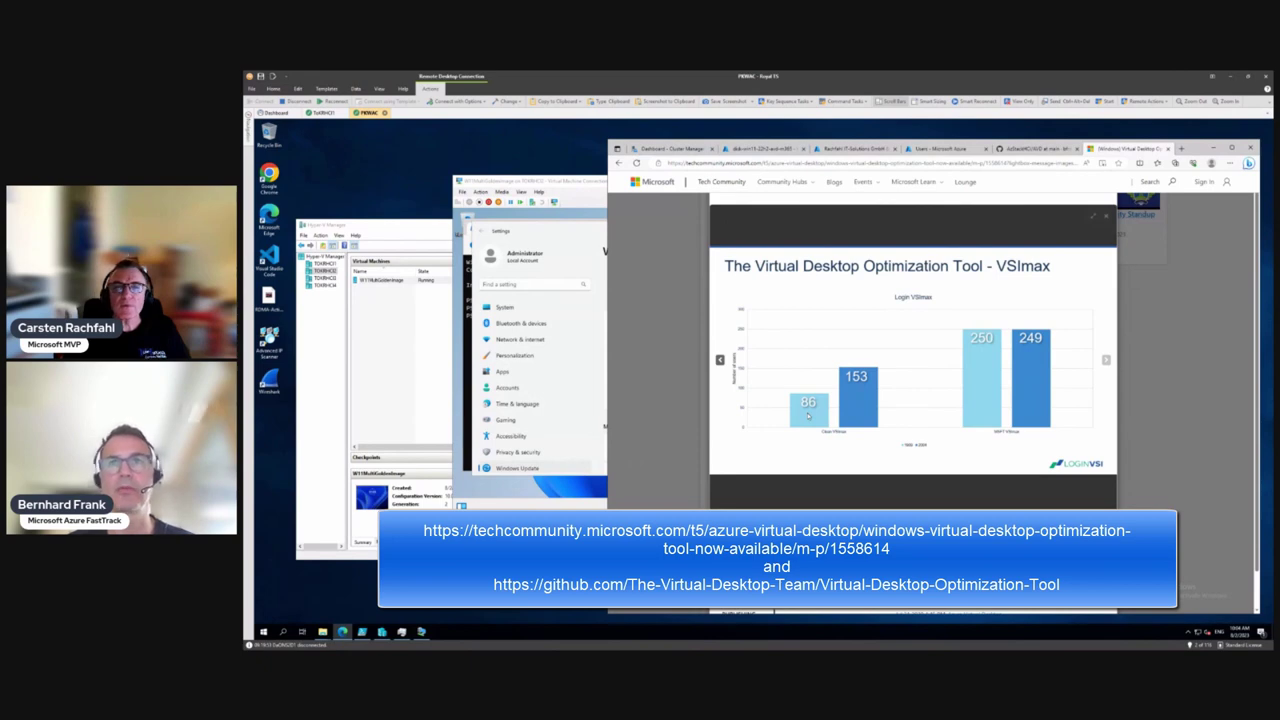
click(1109, 218)
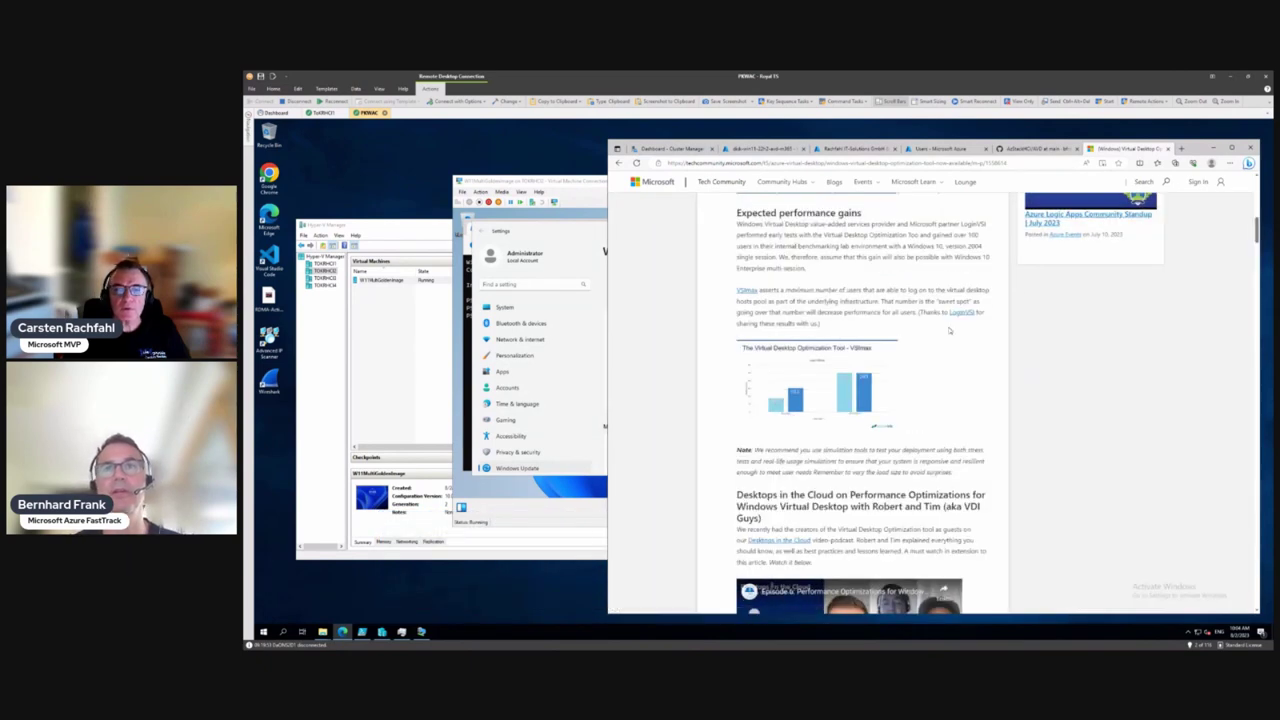
scroll(949, 330, down, 3)
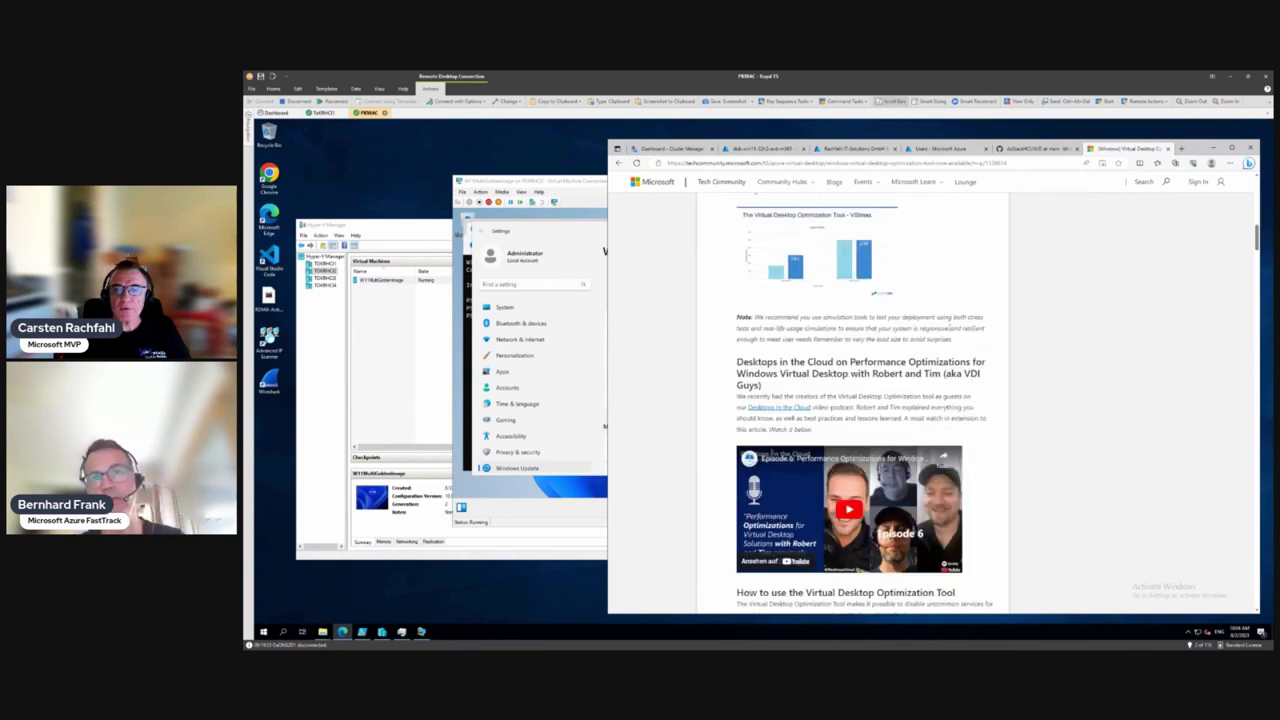
scroll(949, 326, down, 4)
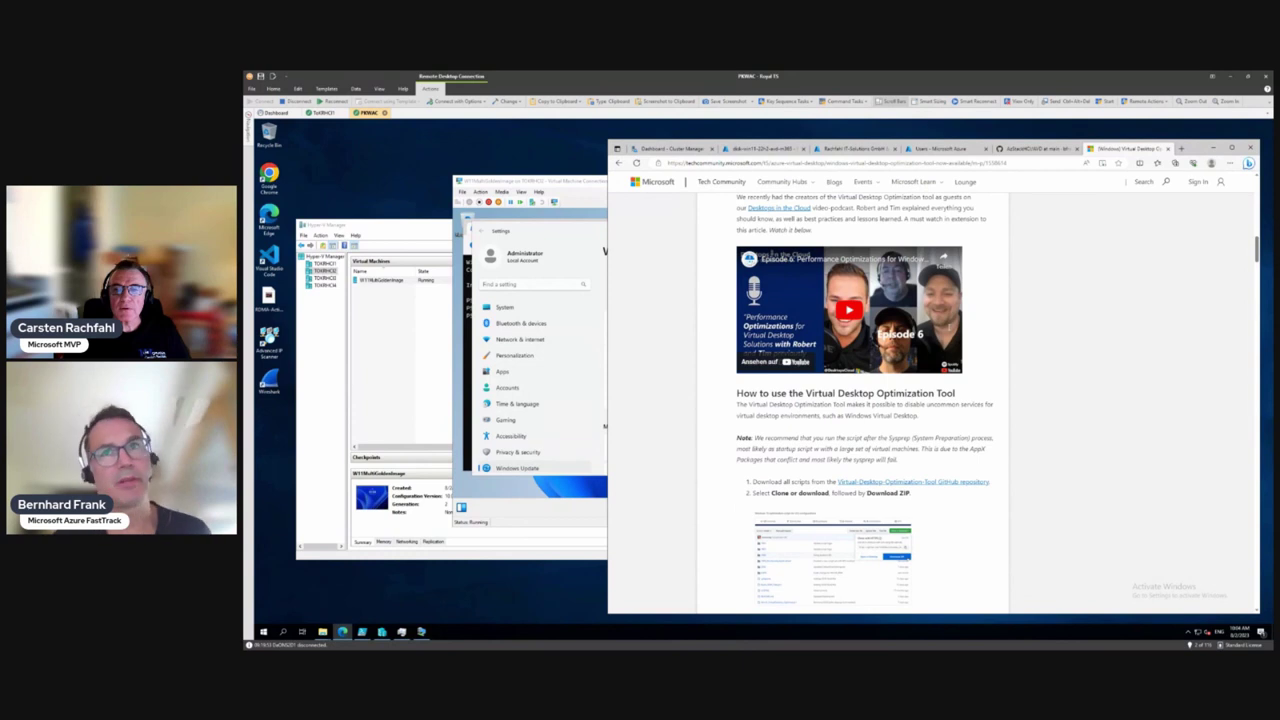
scroll(950, 330, down, 2)
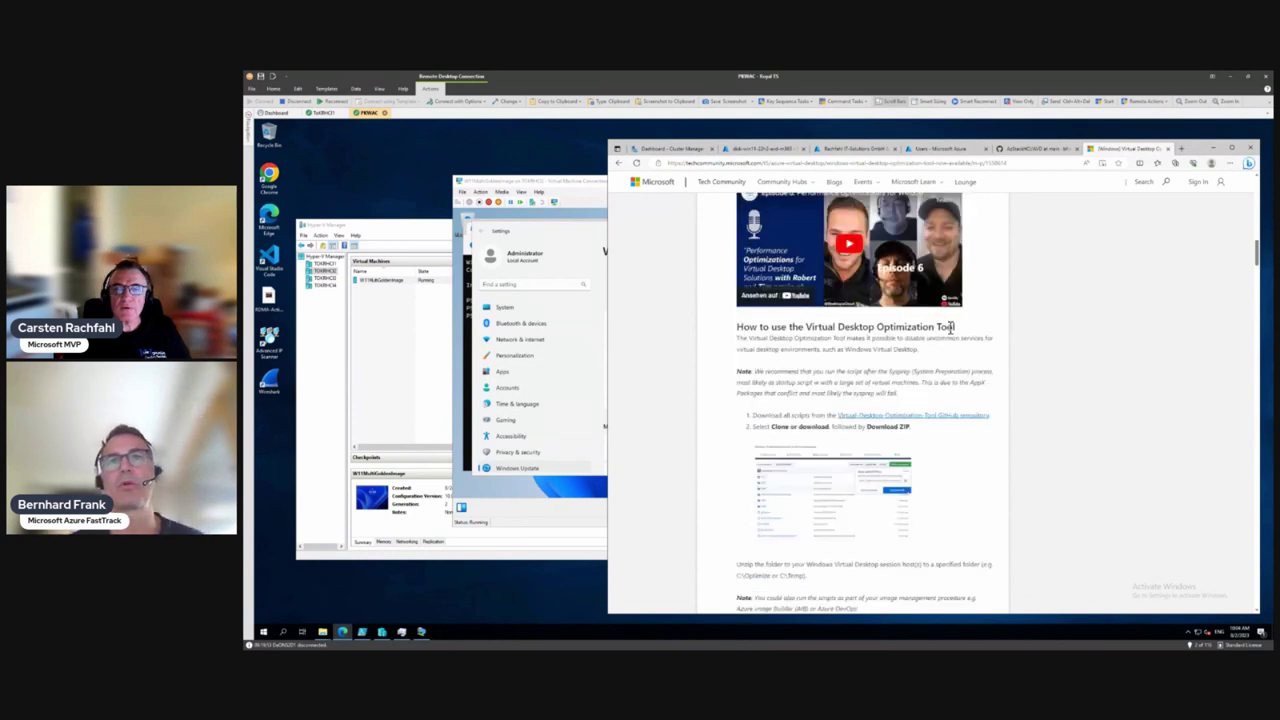
scroll(950, 330, down, 5)
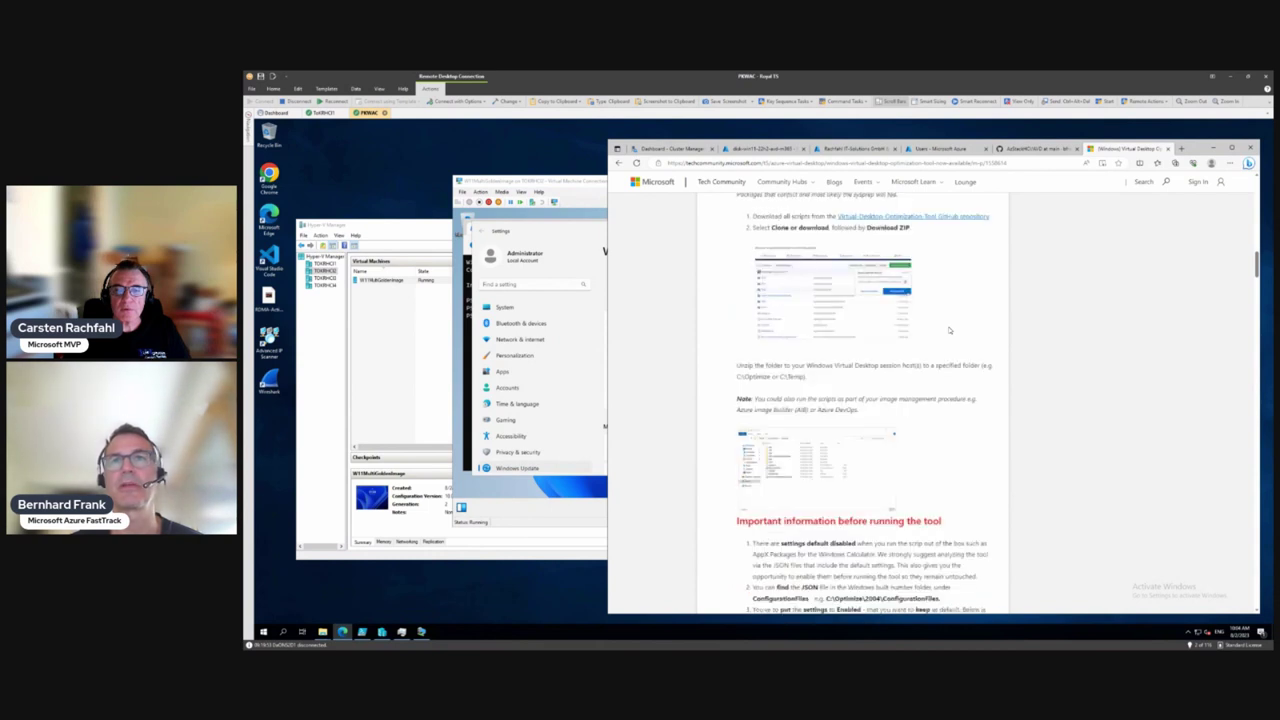
scroll(950, 330, down, 4)
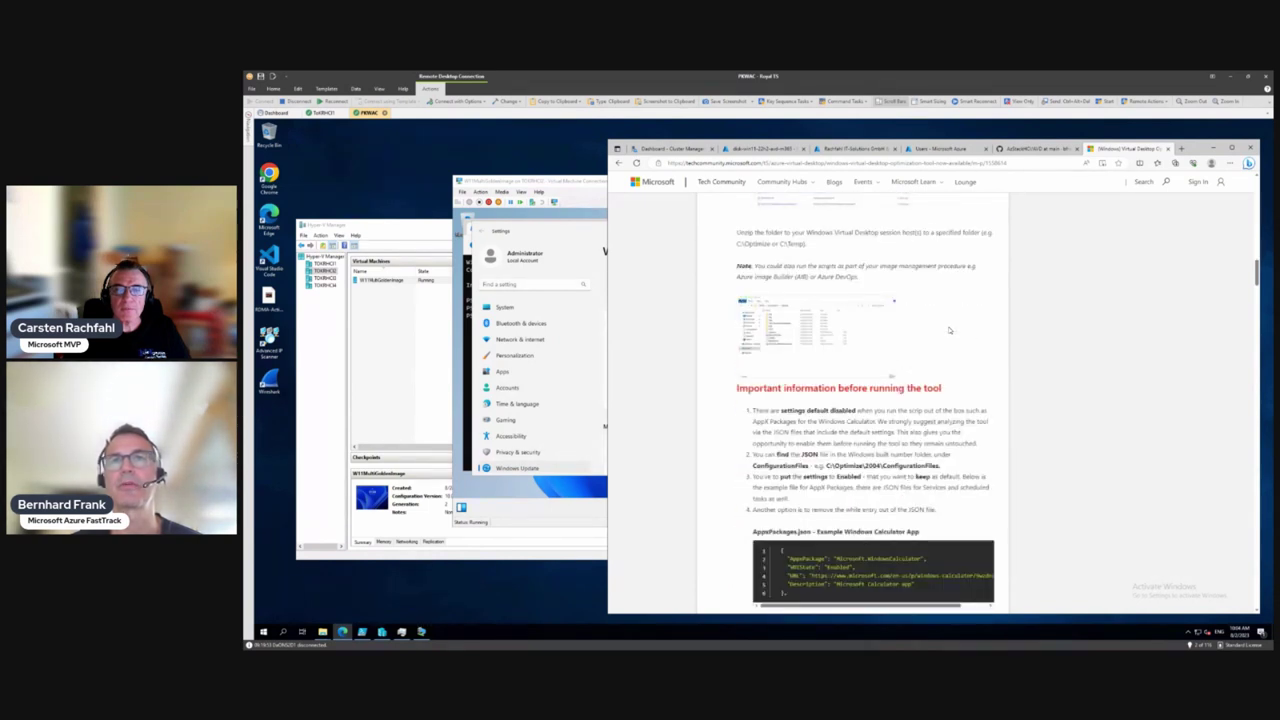
scroll(950, 330, down, 2)
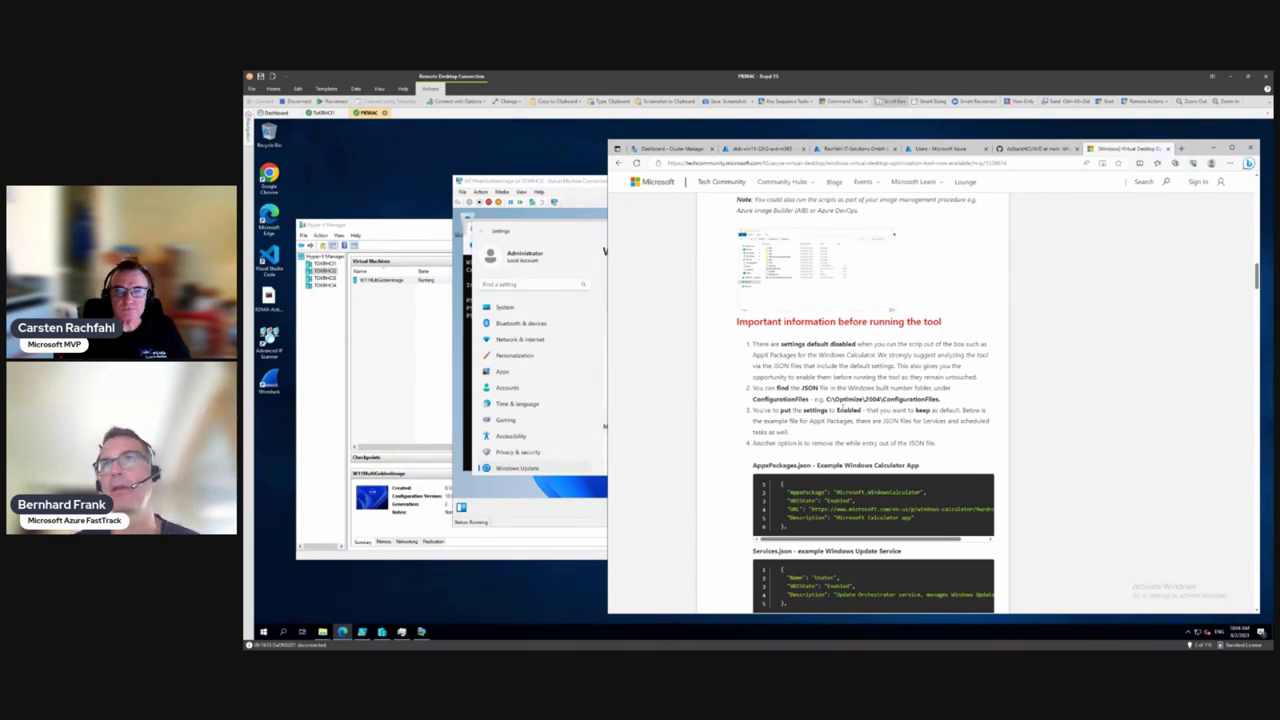
scroll(843, 407, down, 6)
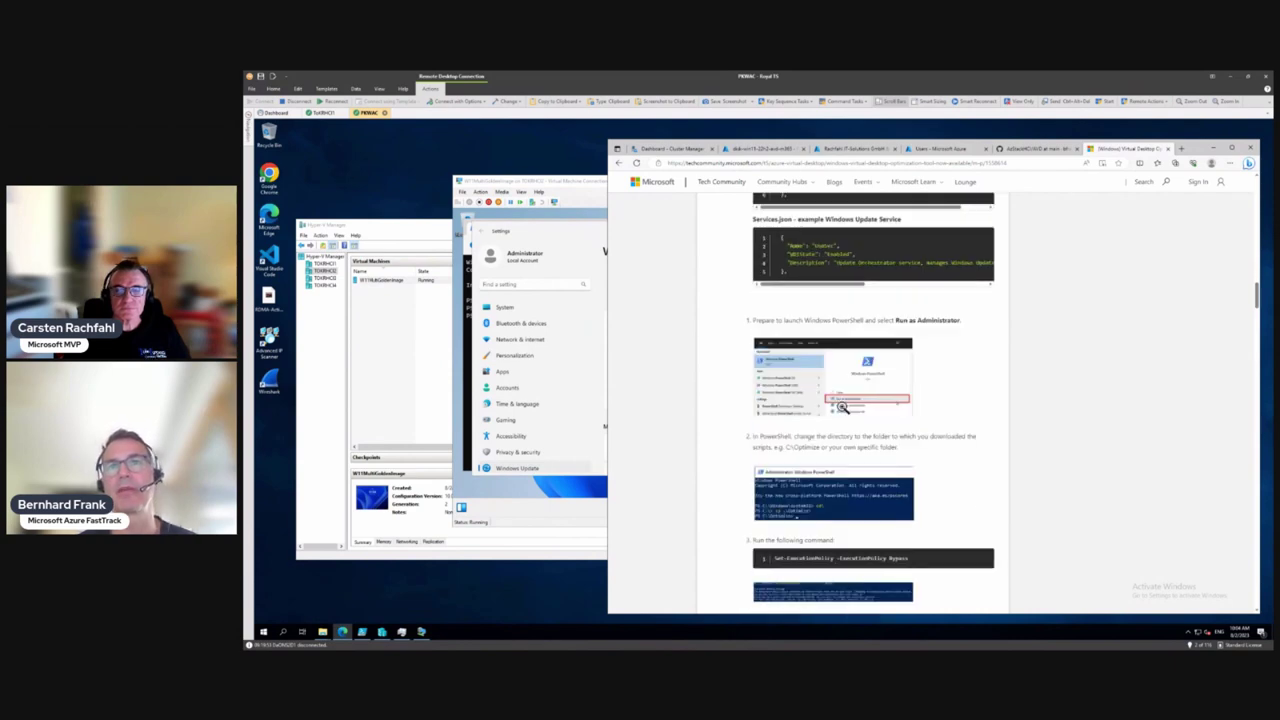
scroll(843, 407, down, 5)
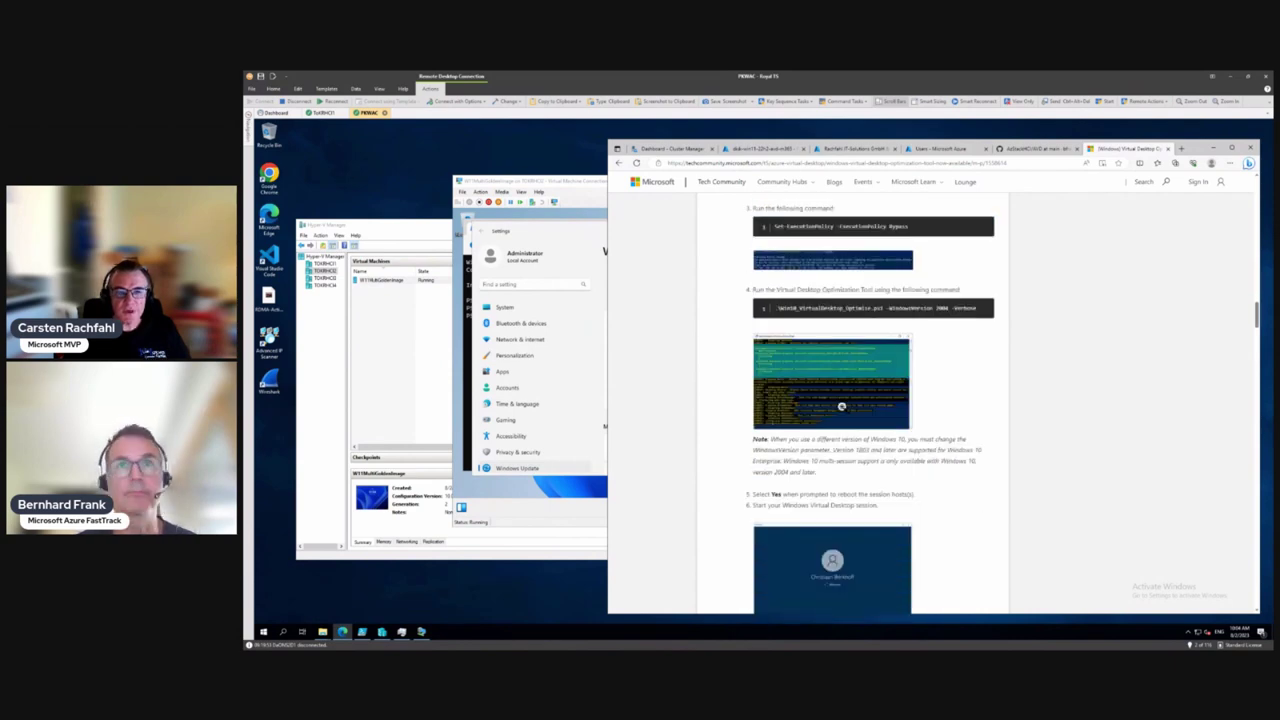
scroll(842, 407, down, 5)
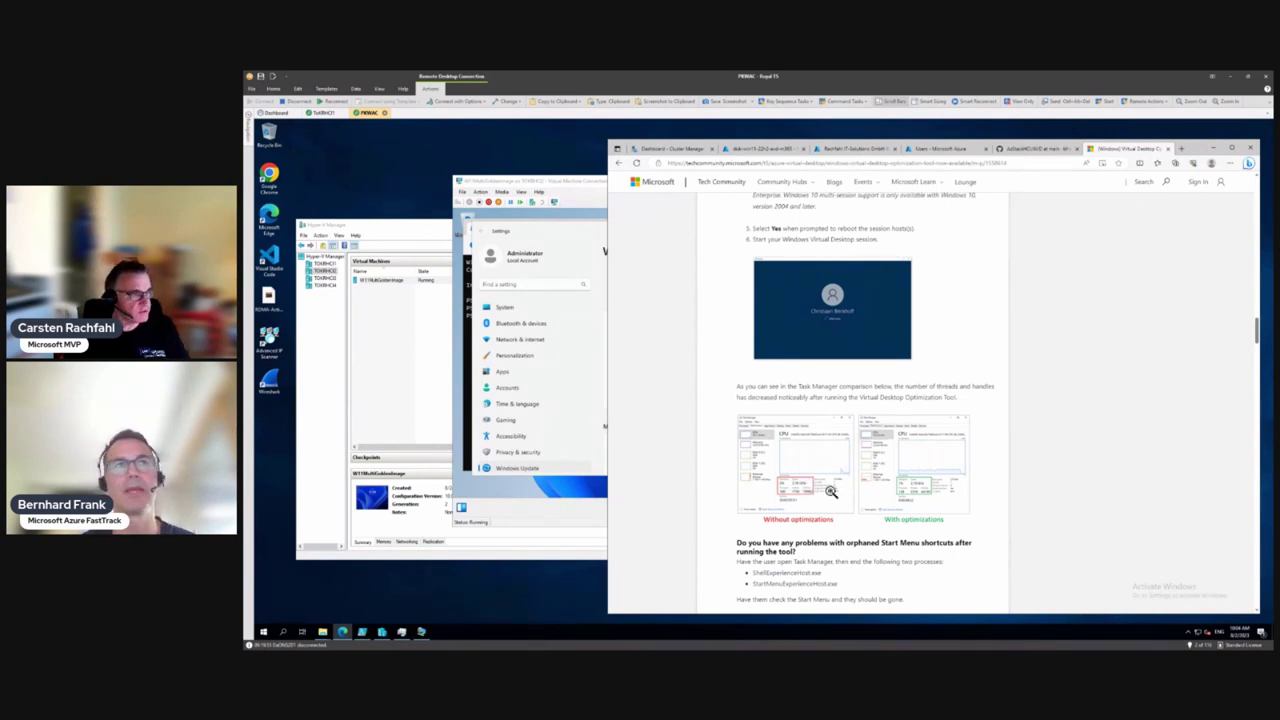
scroll(831, 491, up, 15)
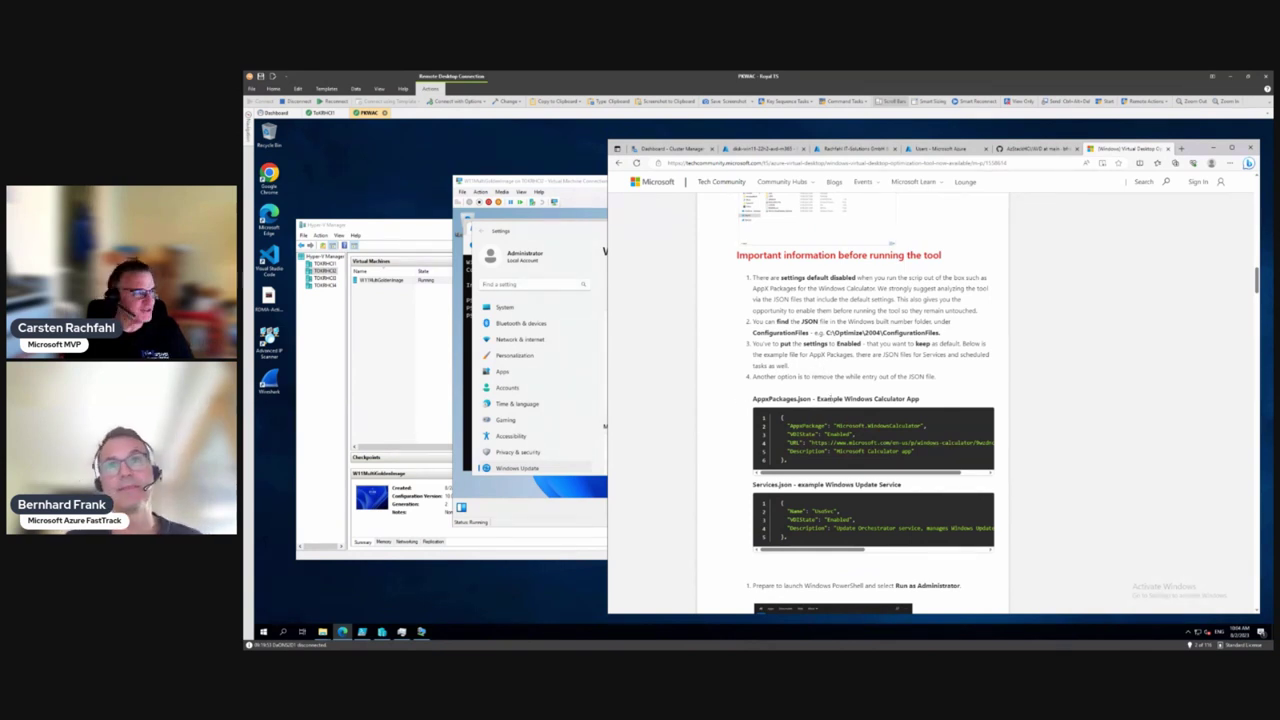
scroll(831, 398, down, 10)
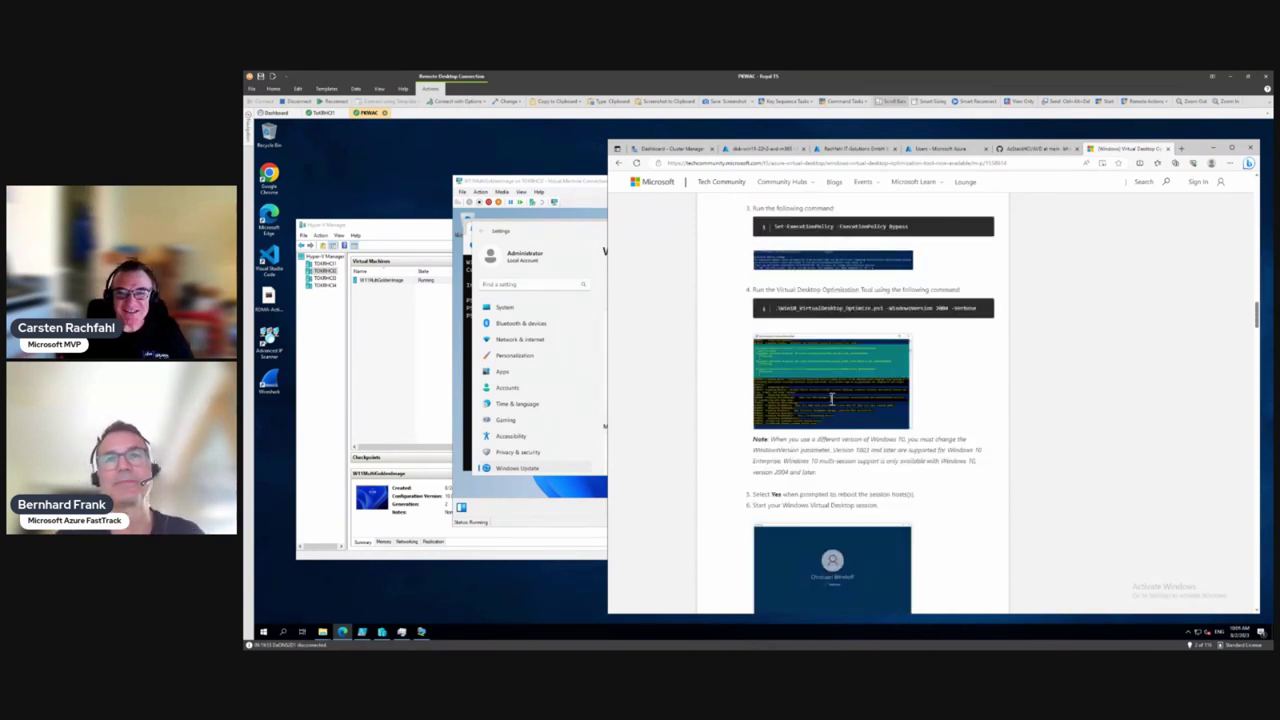
scroll(831, 398, down, 4)
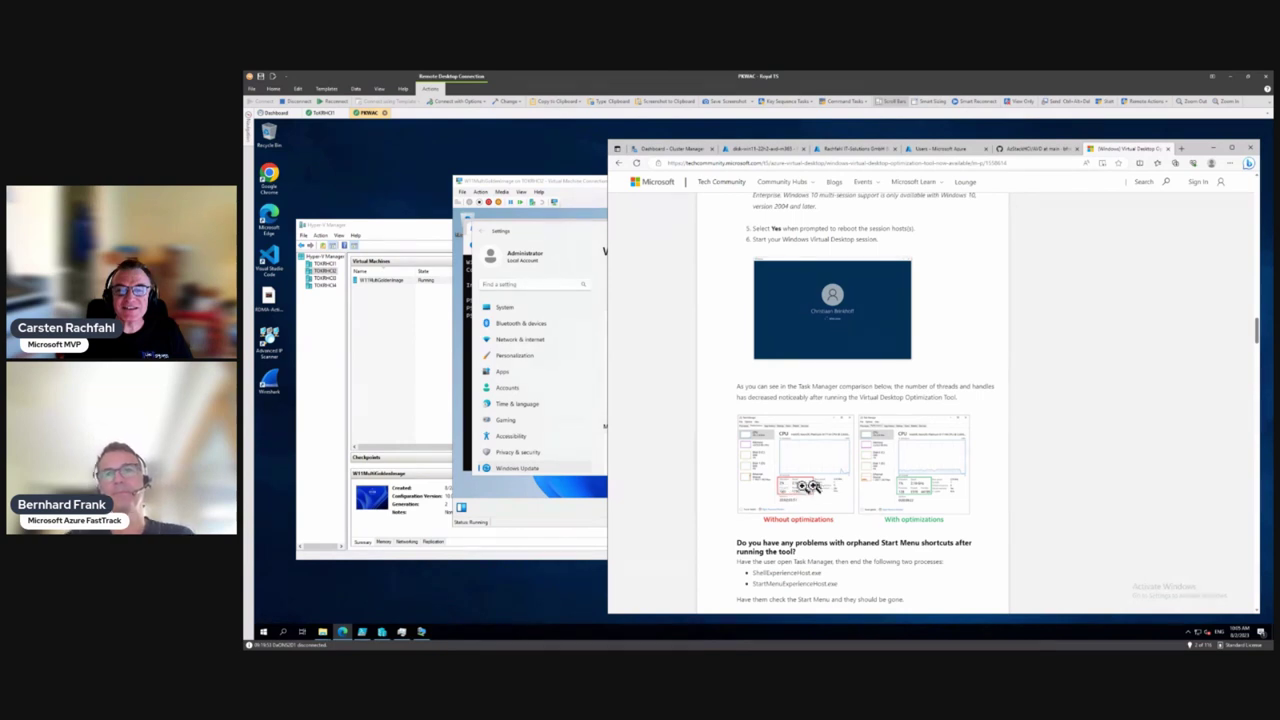
scroll(846, 498, down, 3)
scroll(847, 500, down, 2)
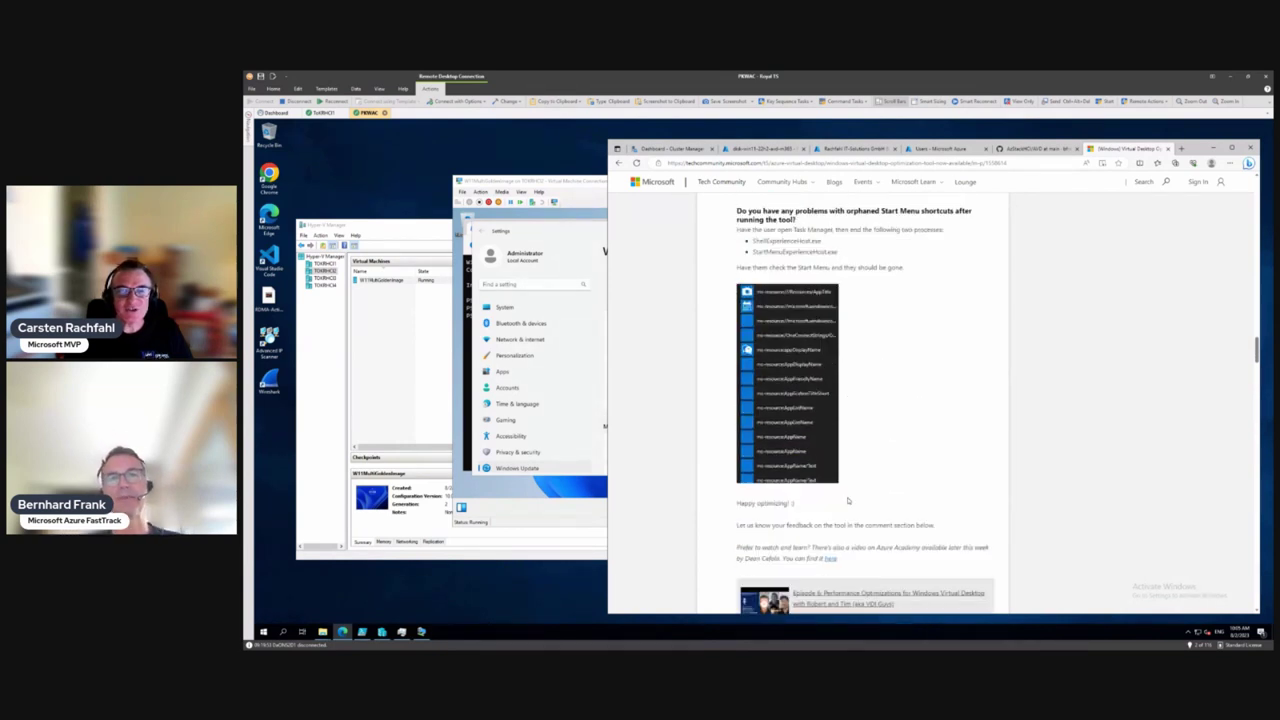
scroll(848, 500, down, 2)
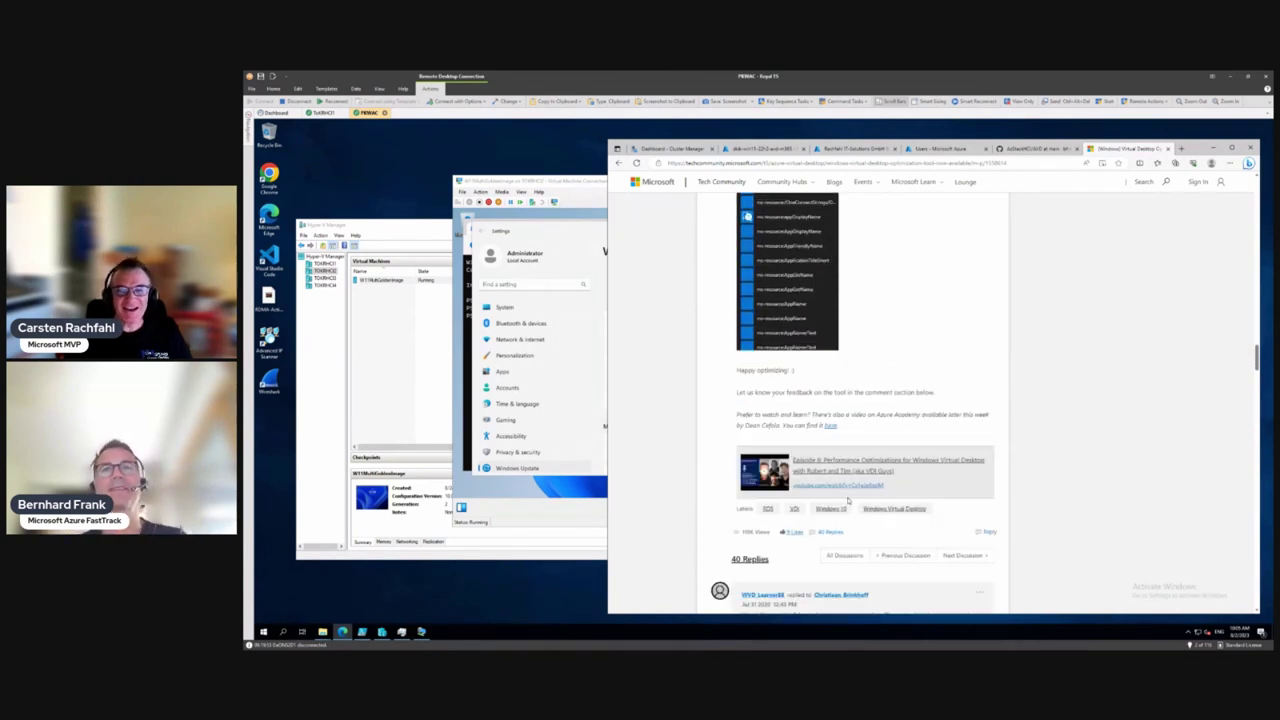
scroll(848, 500, up, 20)
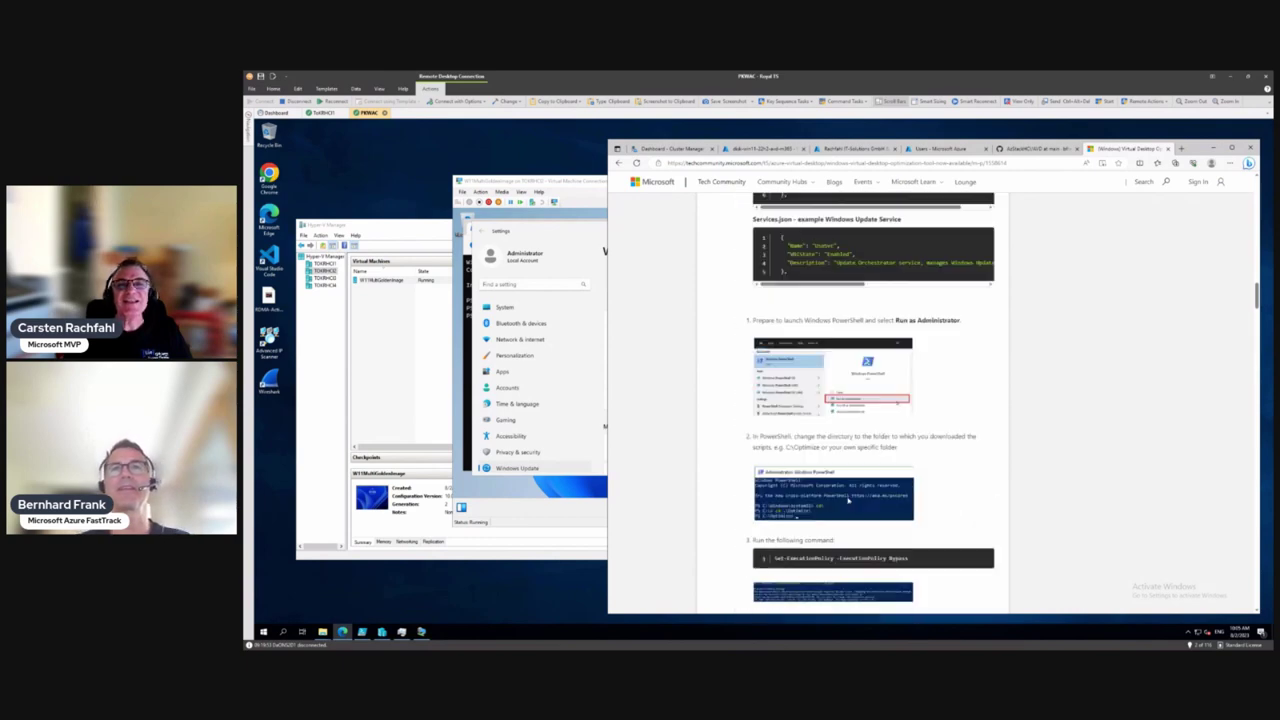
scroll(848, 500, up, 15)
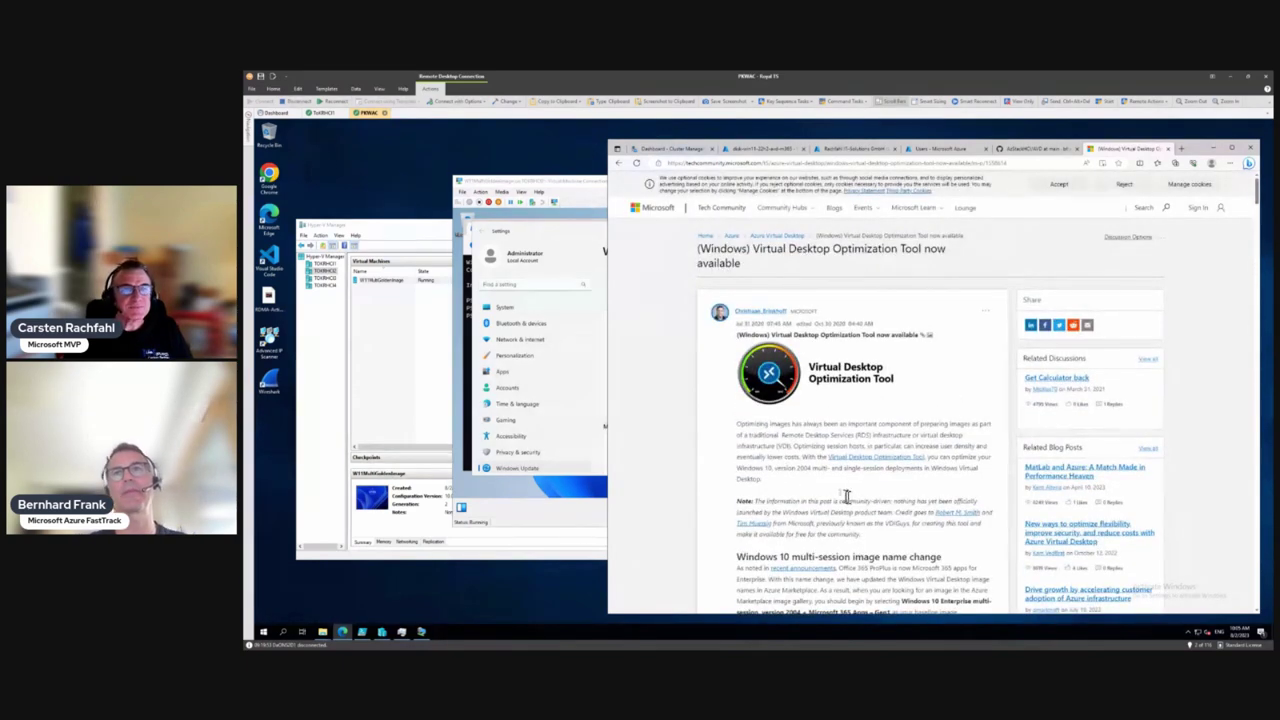
Drag the VM Connection window forward to show Windows Update with the 2023-07 update pending restart
drag(565, 186, 485, 195)
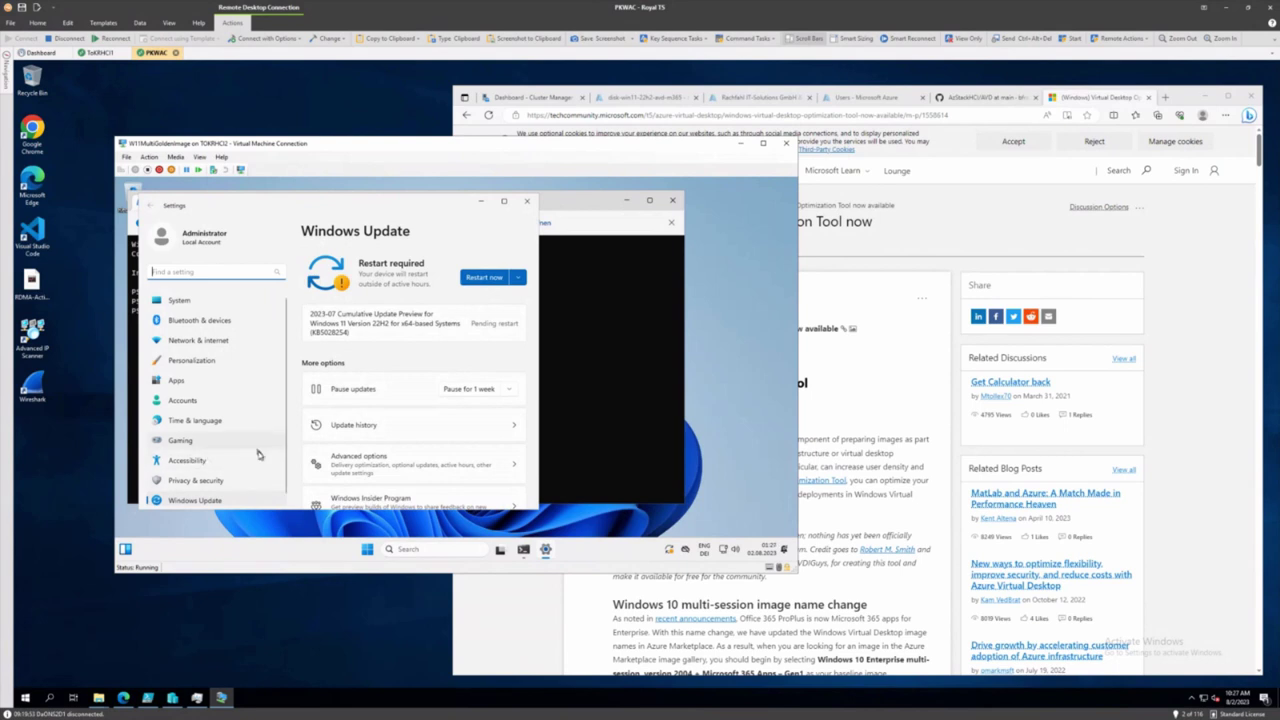
Restart the VM to install the update, then reposition Hyper-V Manager beside it
click(481, 277)
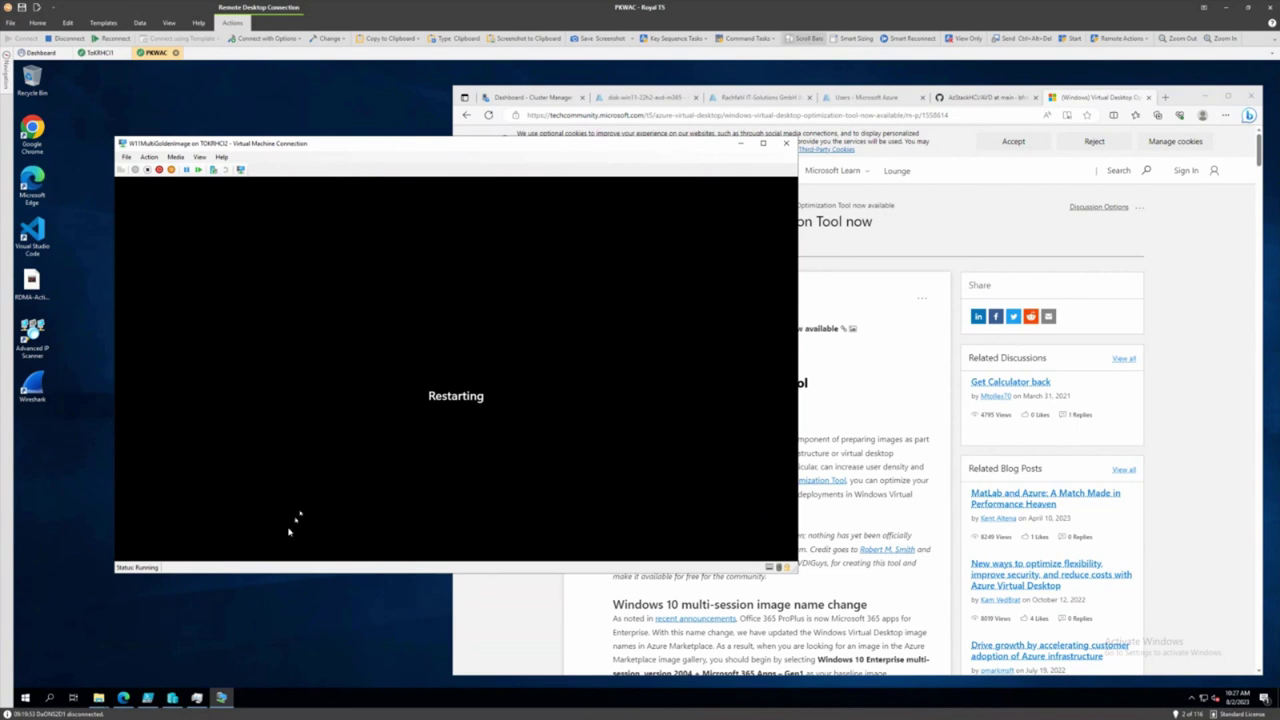
click(172, 698)
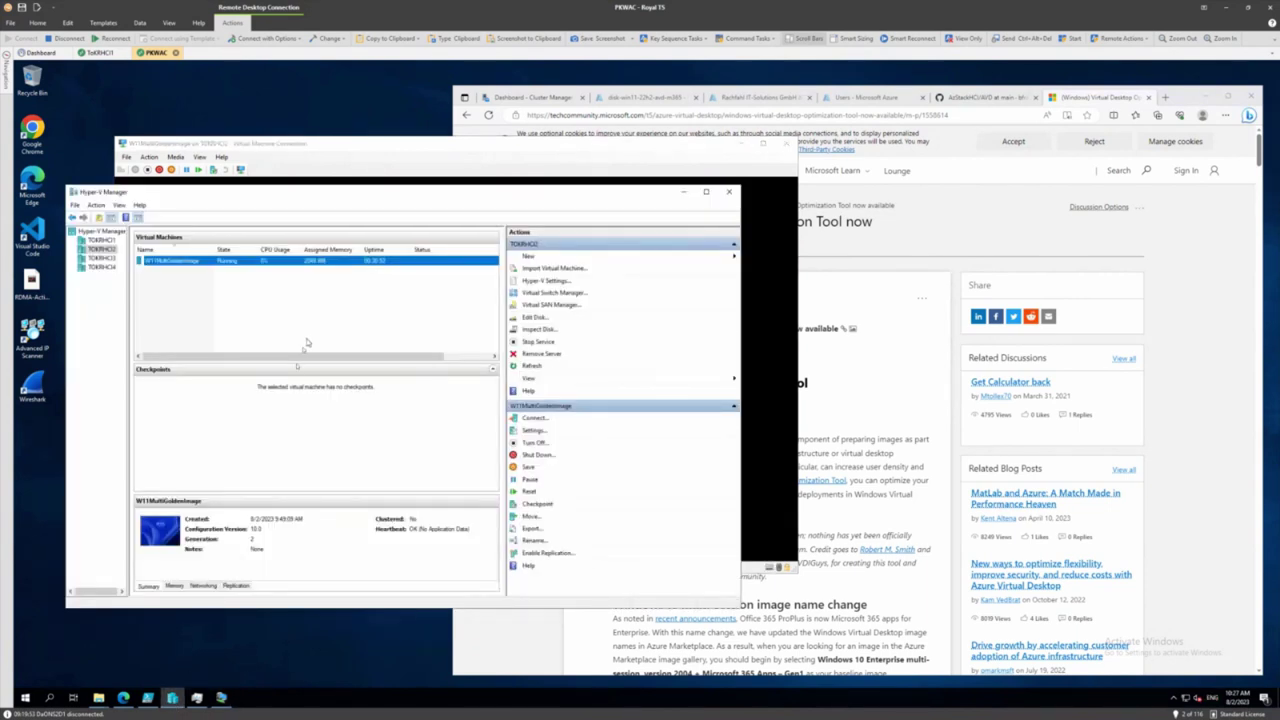
drag(355, 195, 608, 233)
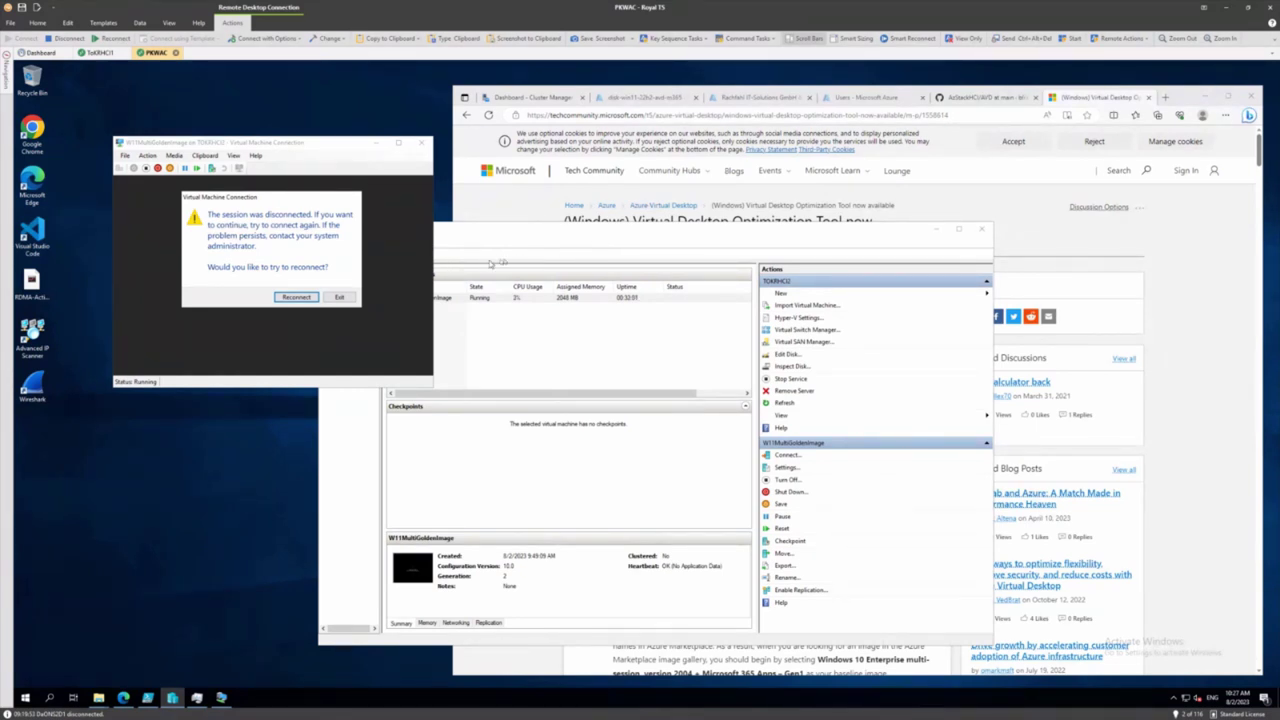
Retry reconnecting to the restarting W11MultiGoldenImage console, then exit the failed connection
click(294, 297)
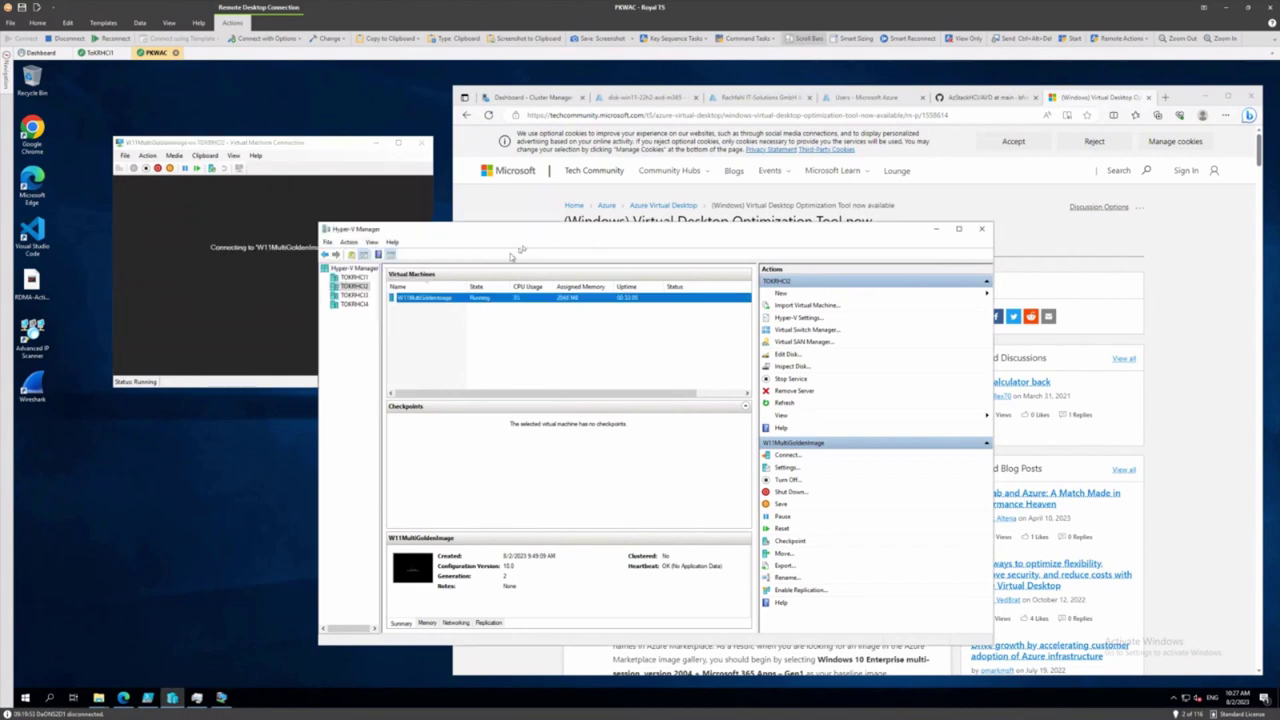
click(425, 297)
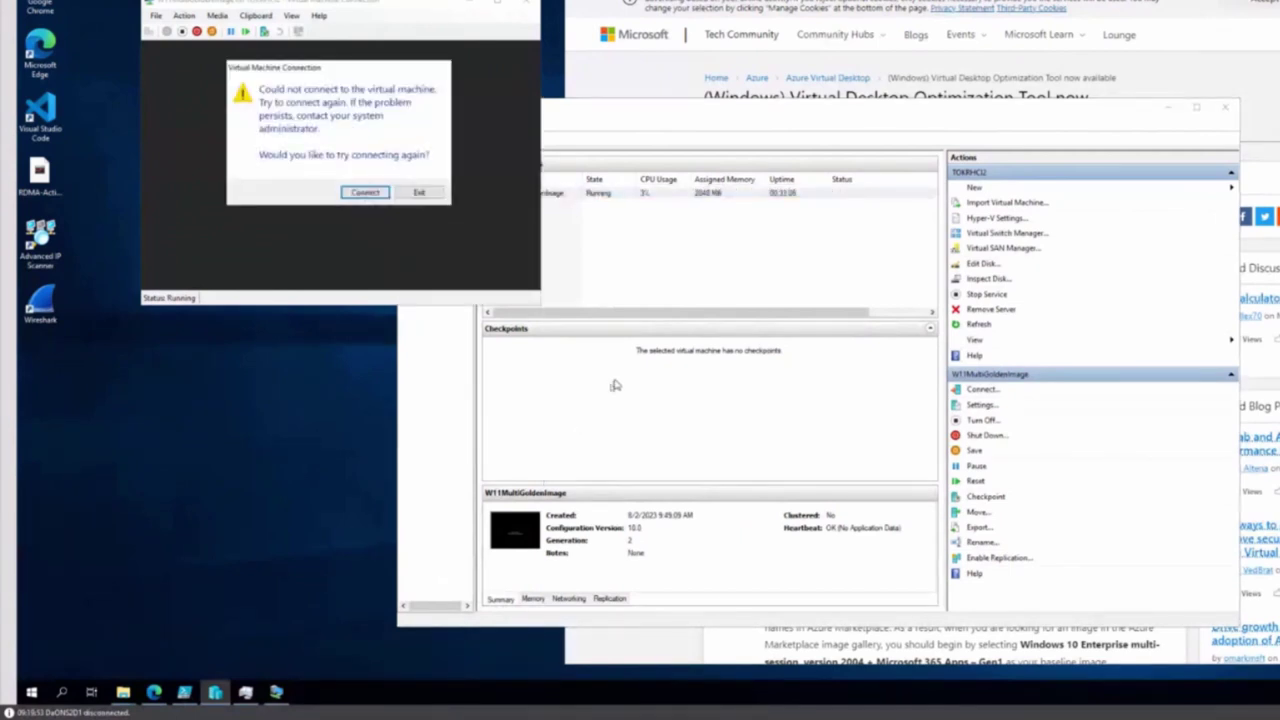
click(366, 192)
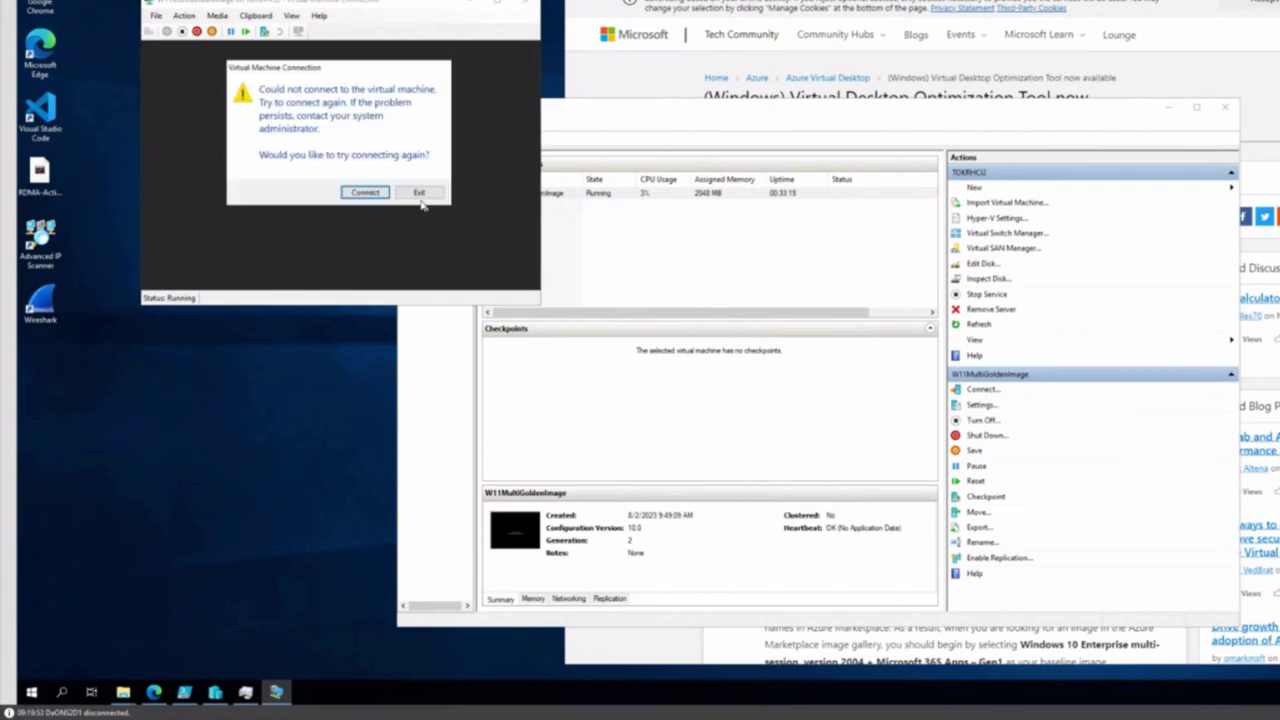
click(420, 192)
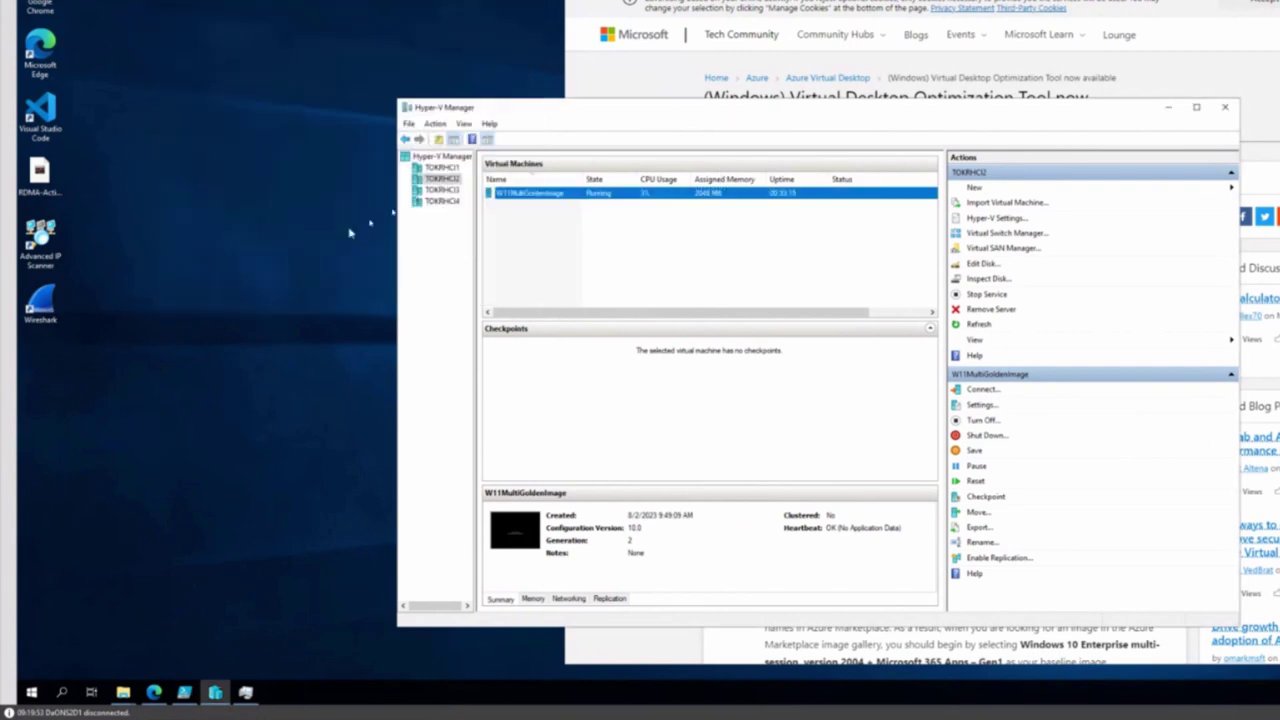
Attempt a fresh console connection to W11MultiGoldenImage, then close the still-connecting window
double_click(510, 196)
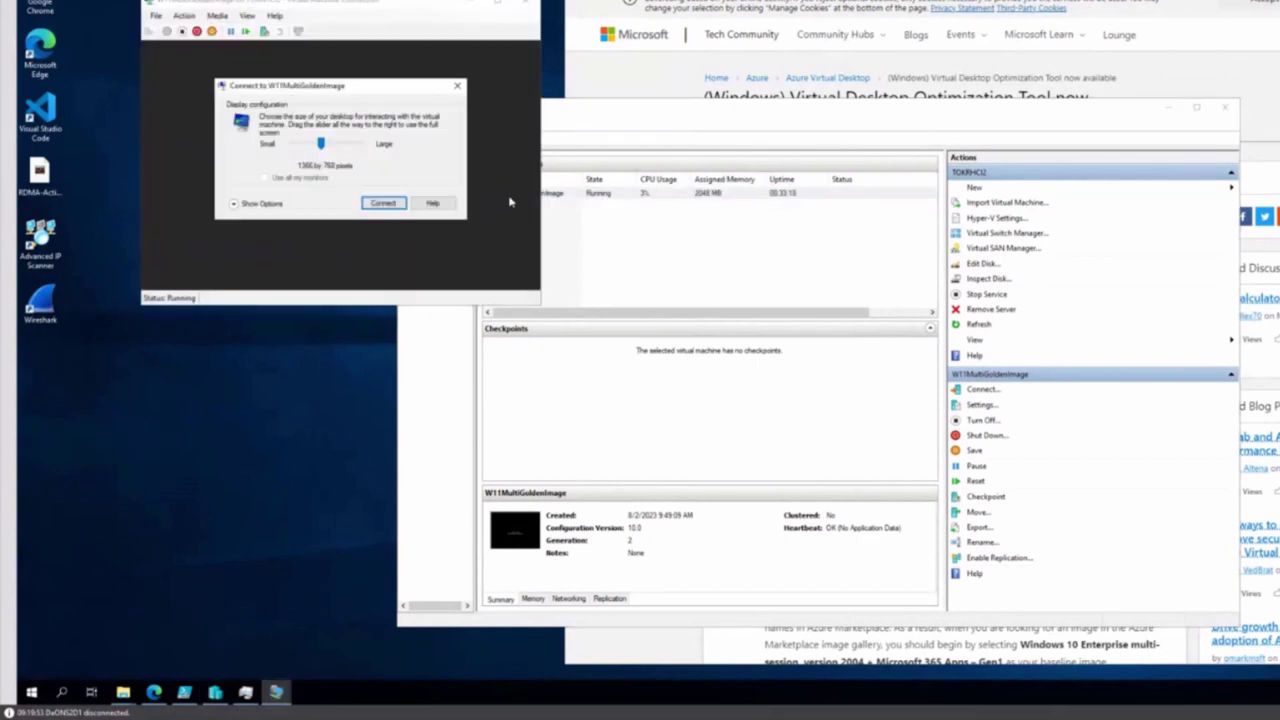
click(384, 204)
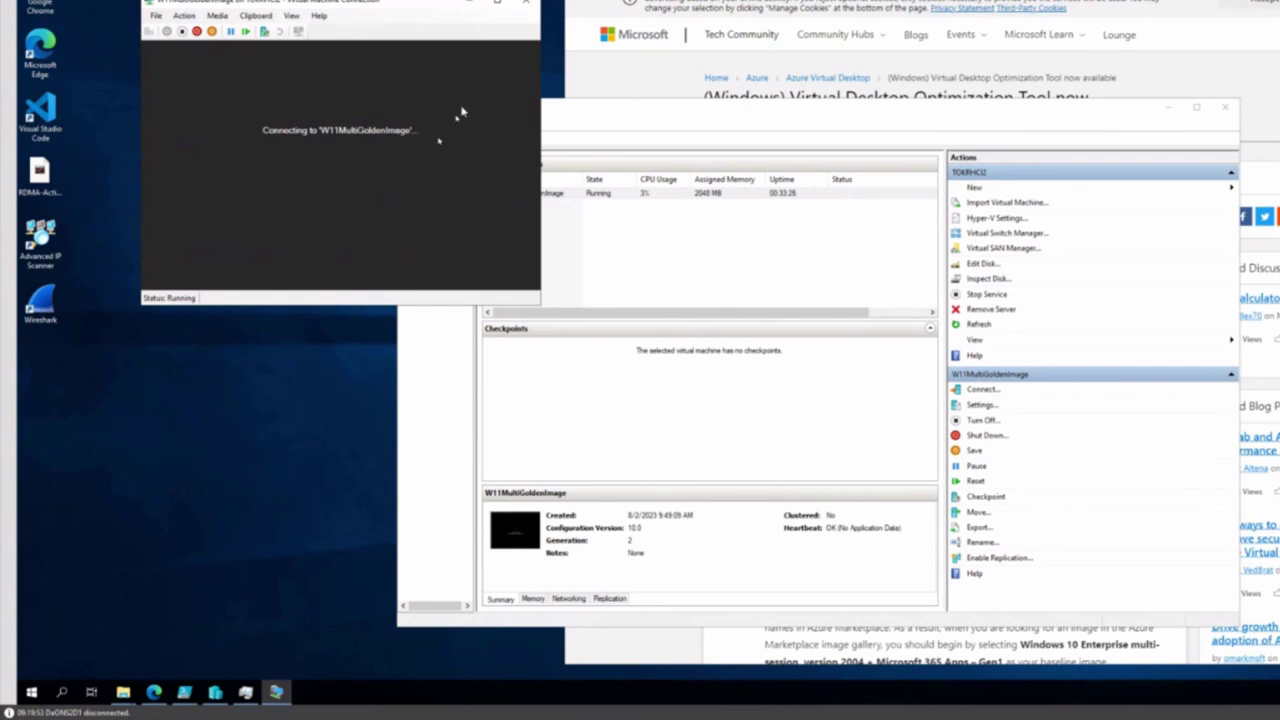
click(525, 5)
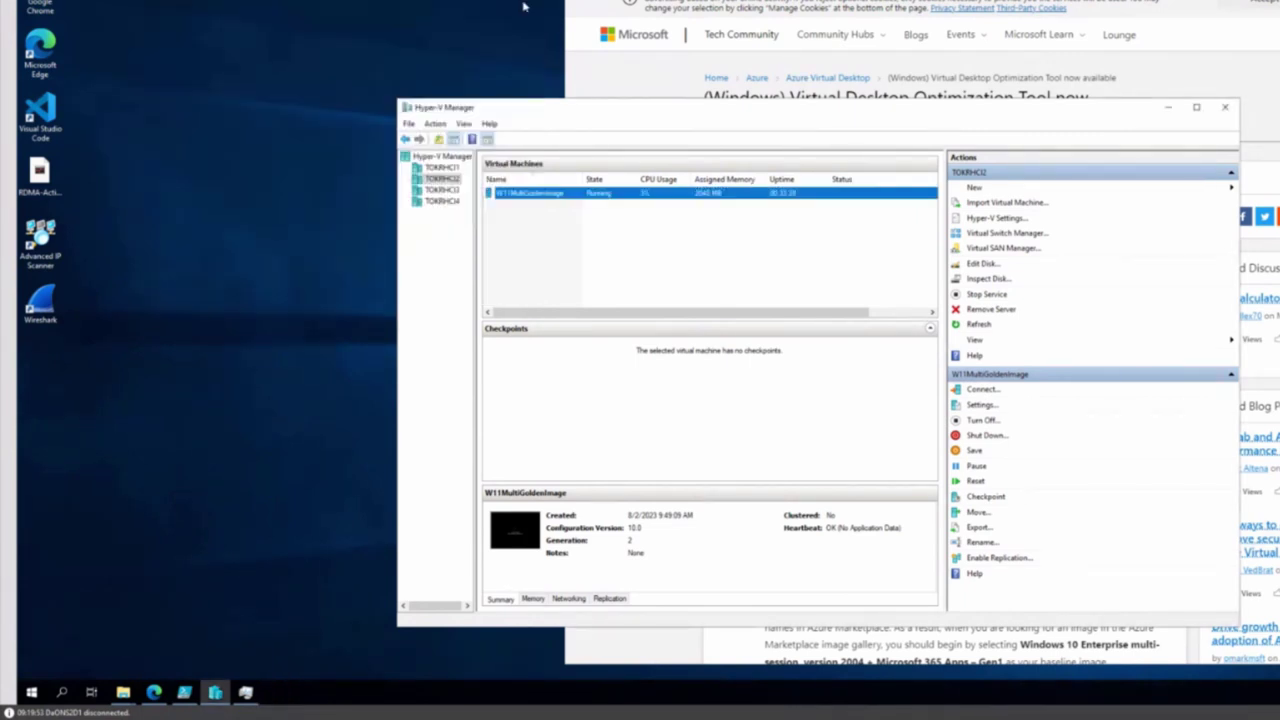
Reconnect to W11MultiGoldenImage's console to watch the update install at 8%, keeping Hyper-V Manager in front
right_click(546, 196)
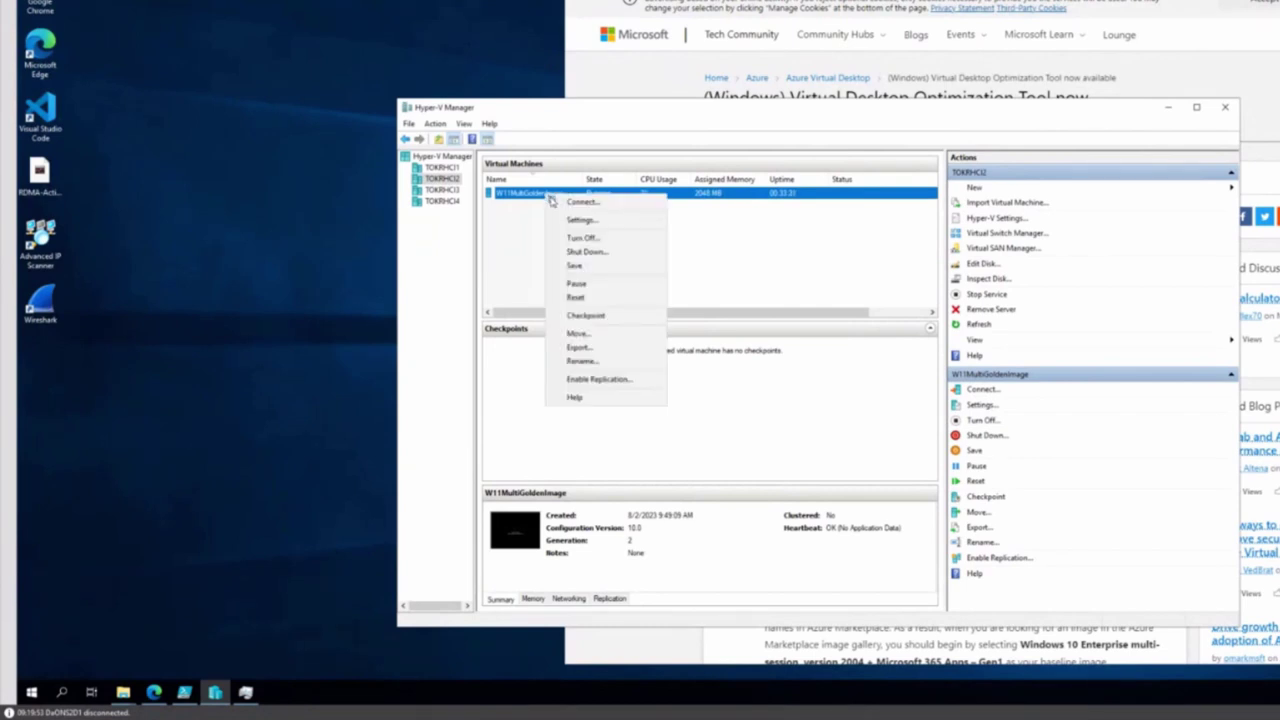
click(572, 216)
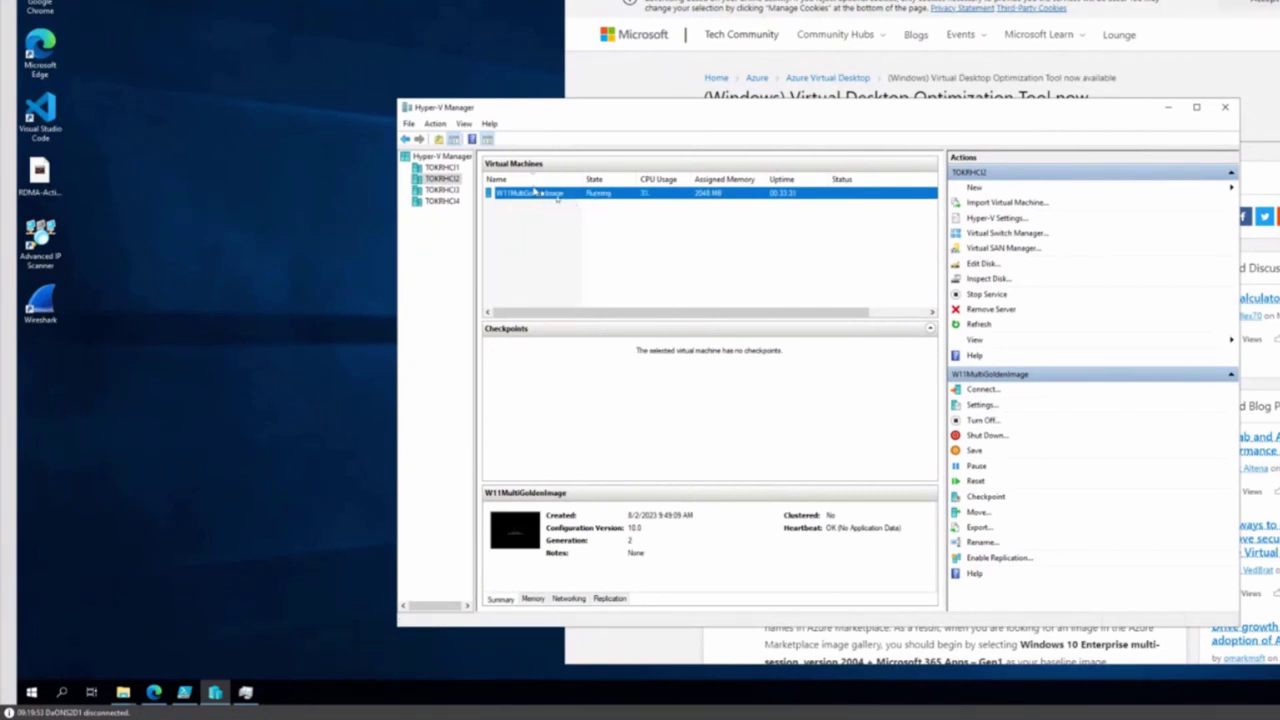
click(457, 86)
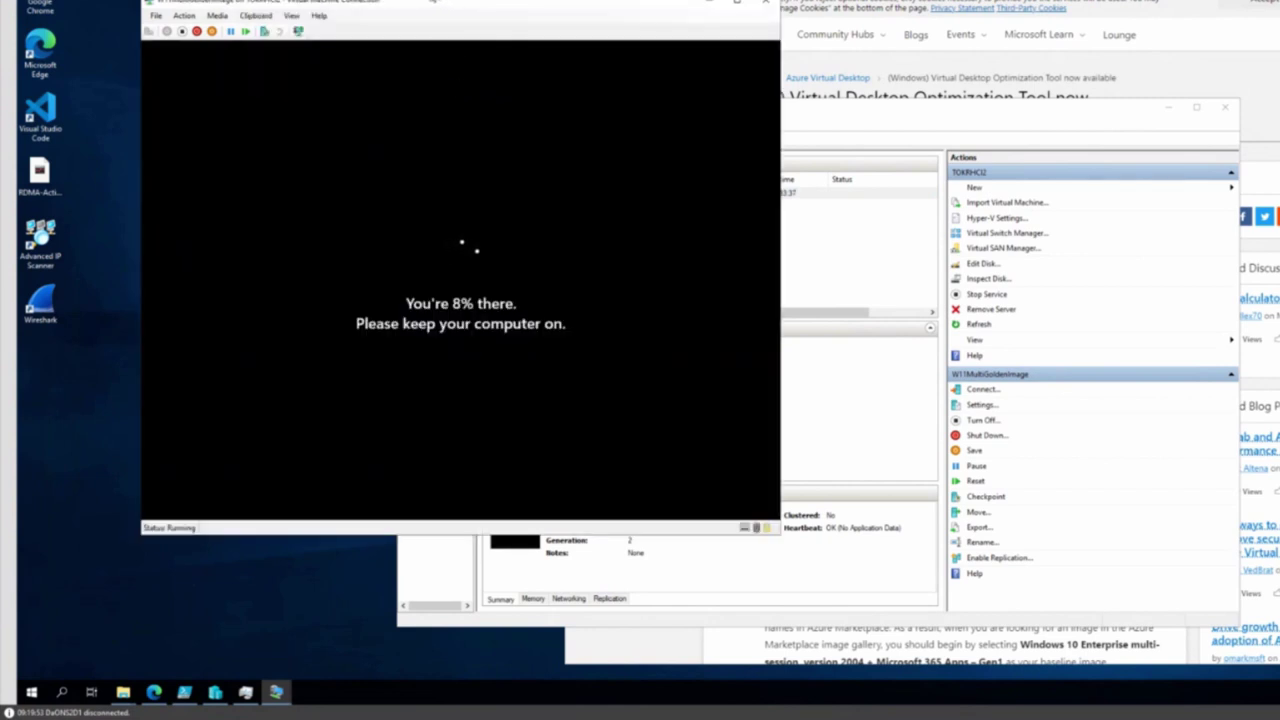
drag(450, 10, 375, 0)
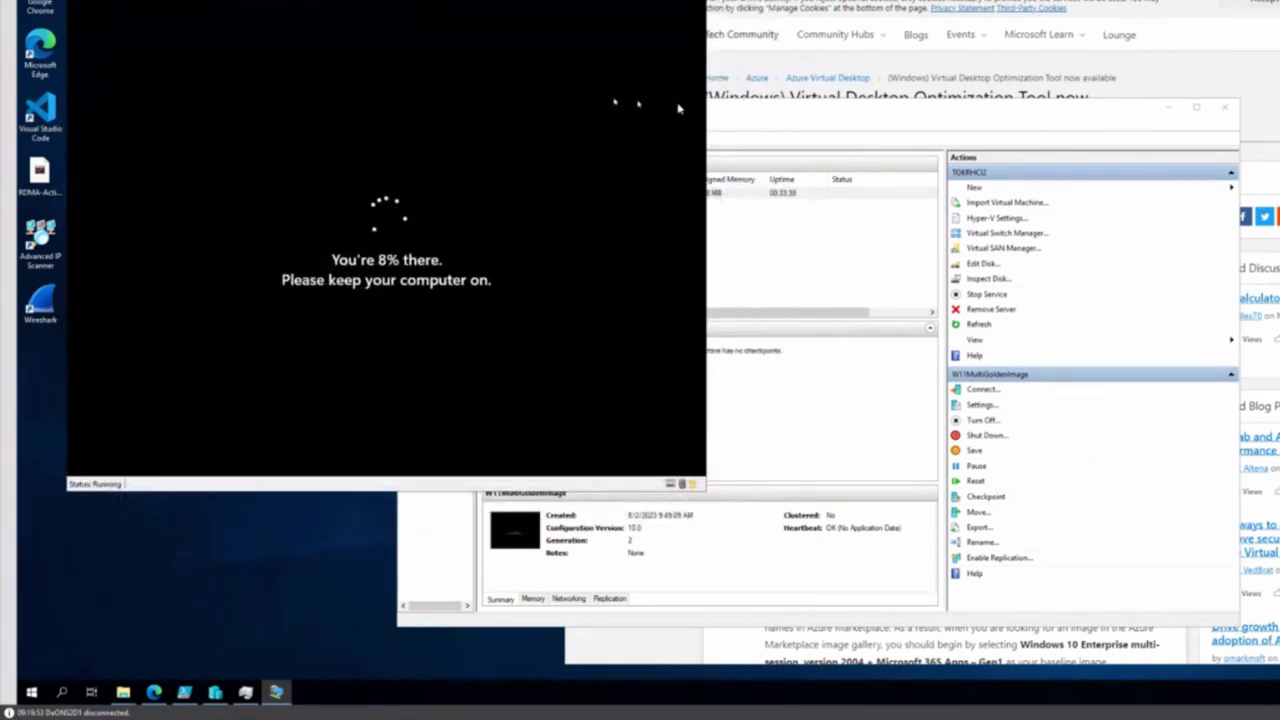
click(791, 108)
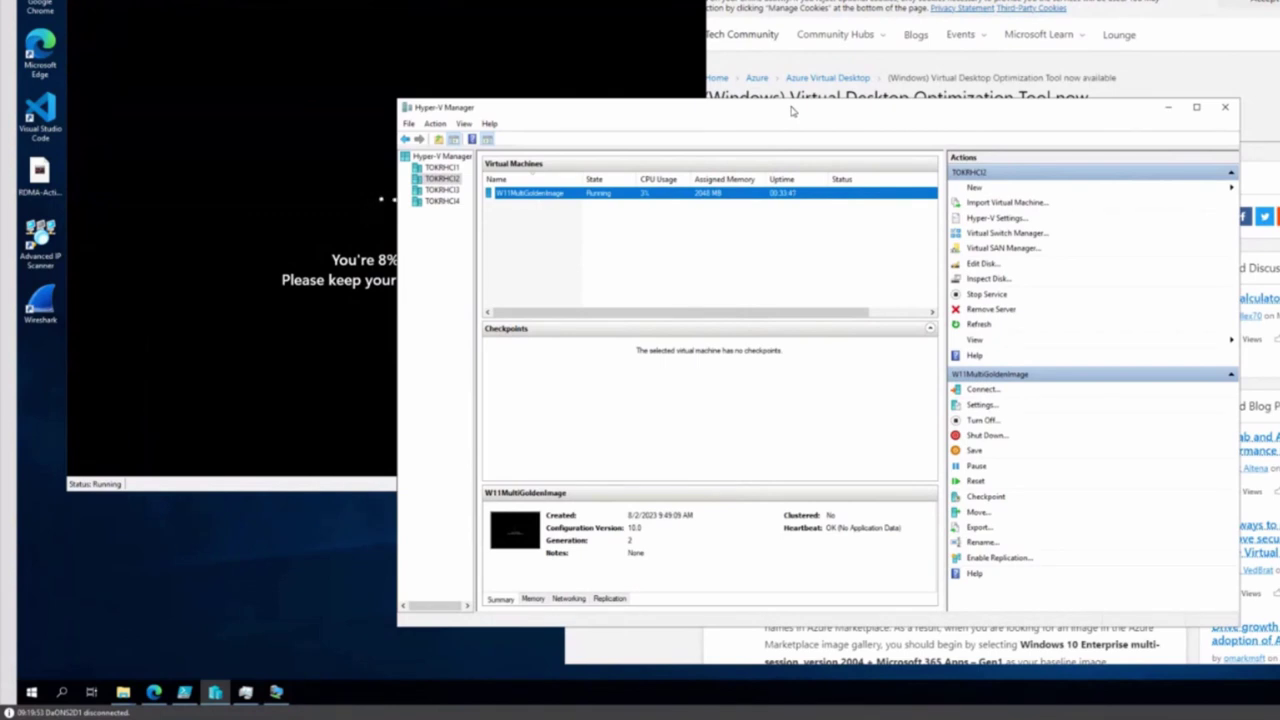
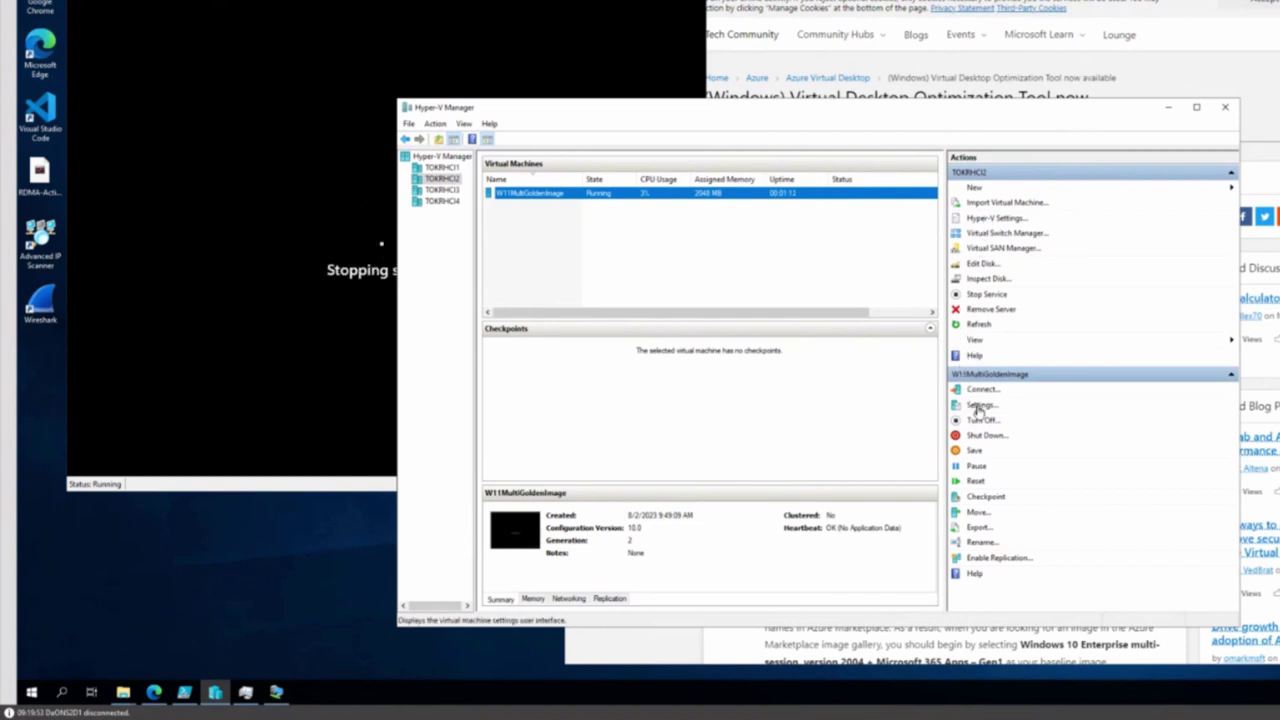
Change W11MultiGoldenImage's checkpoint type to Production checkpoints in its VM settings
click(980, 405)
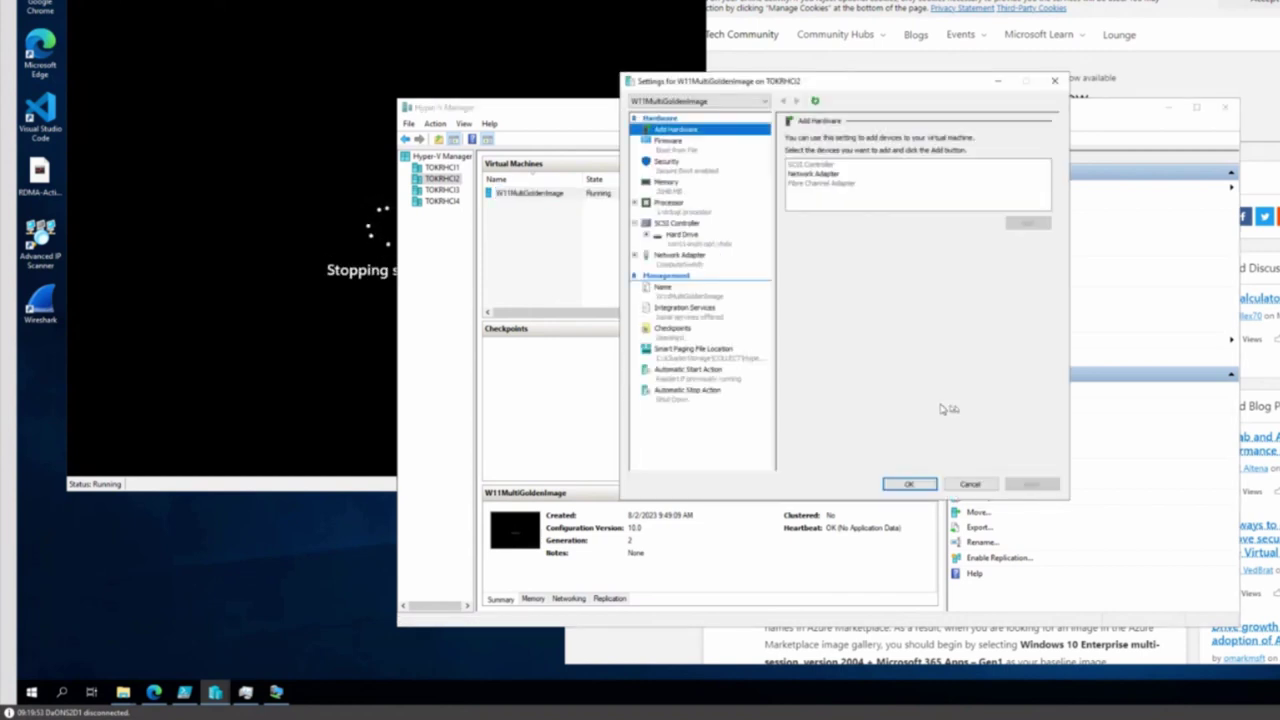
click(670, 338)
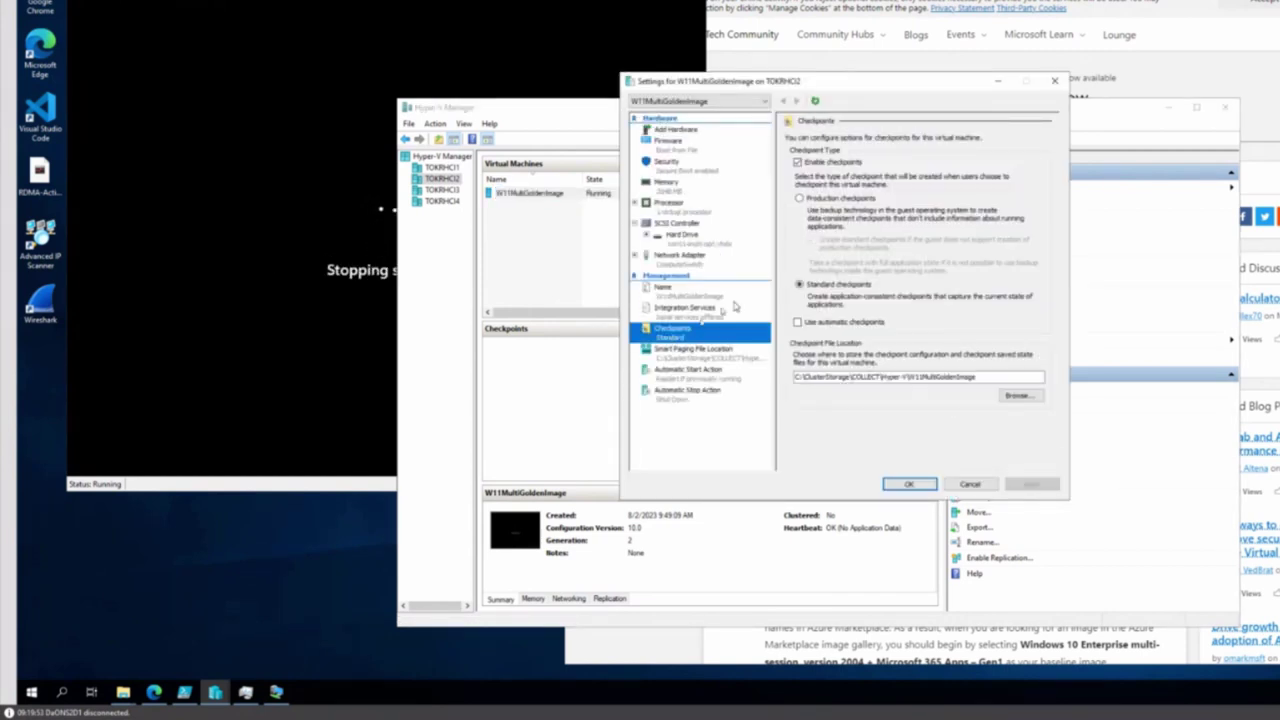
click(800, 198)
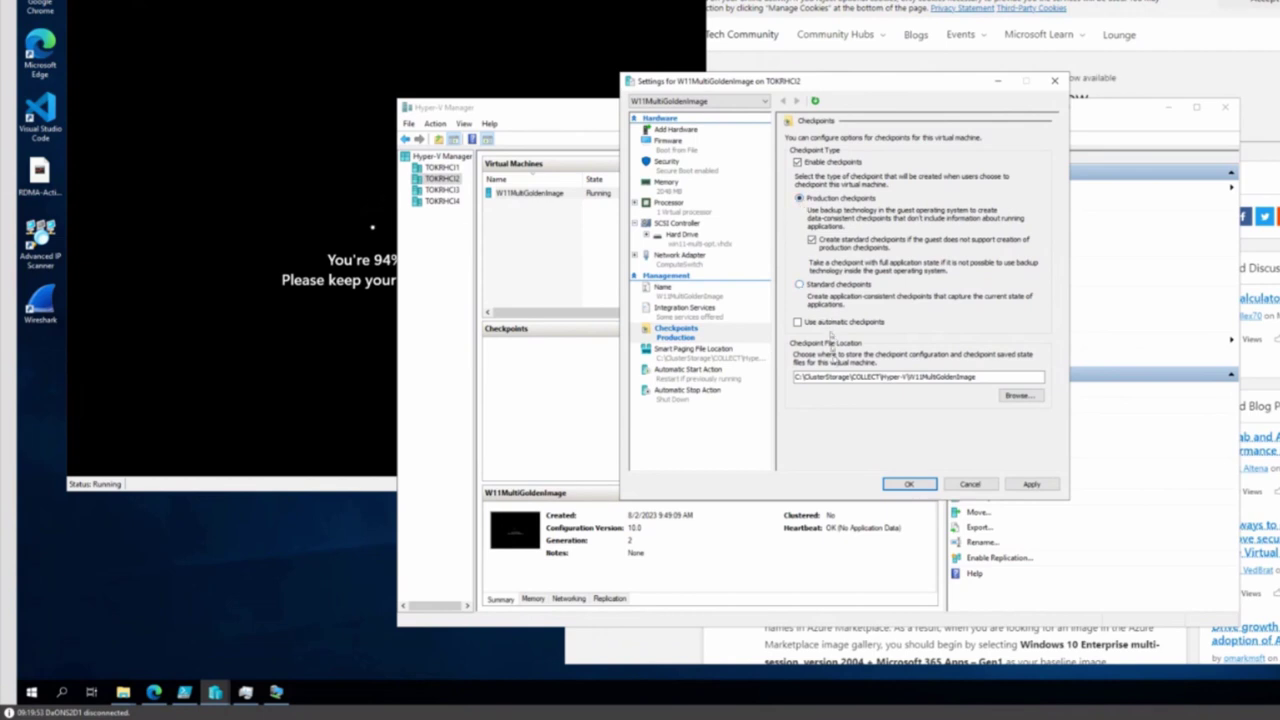
click(905, 485)
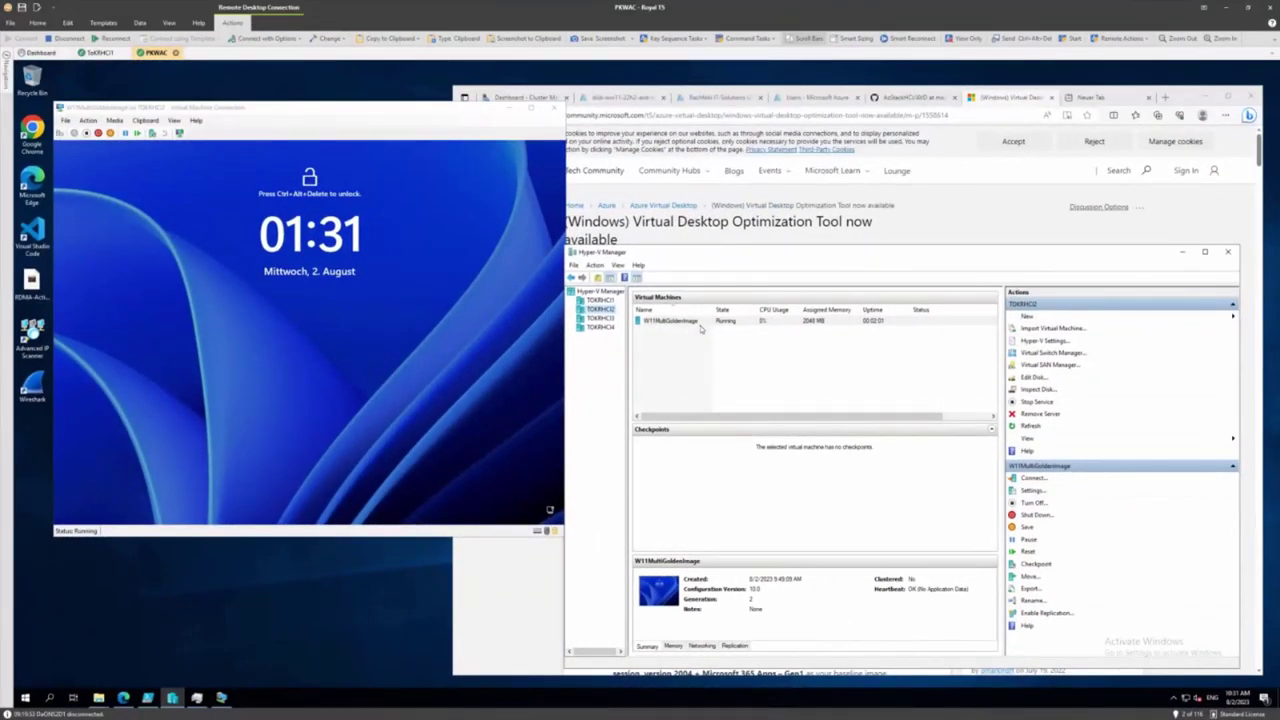
Create a production checkpoint of W11MultiGoldenImage and dismiss the creation confirmation
right_click(694, 322)
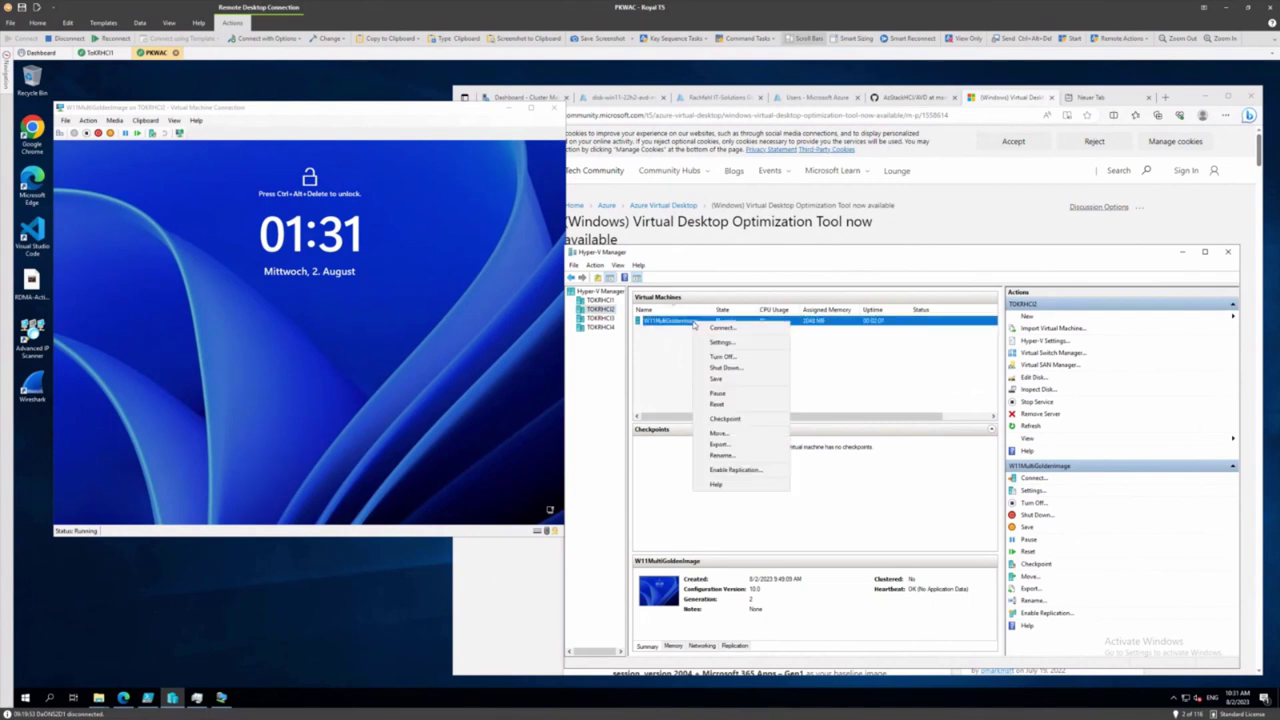
click(707, 420)
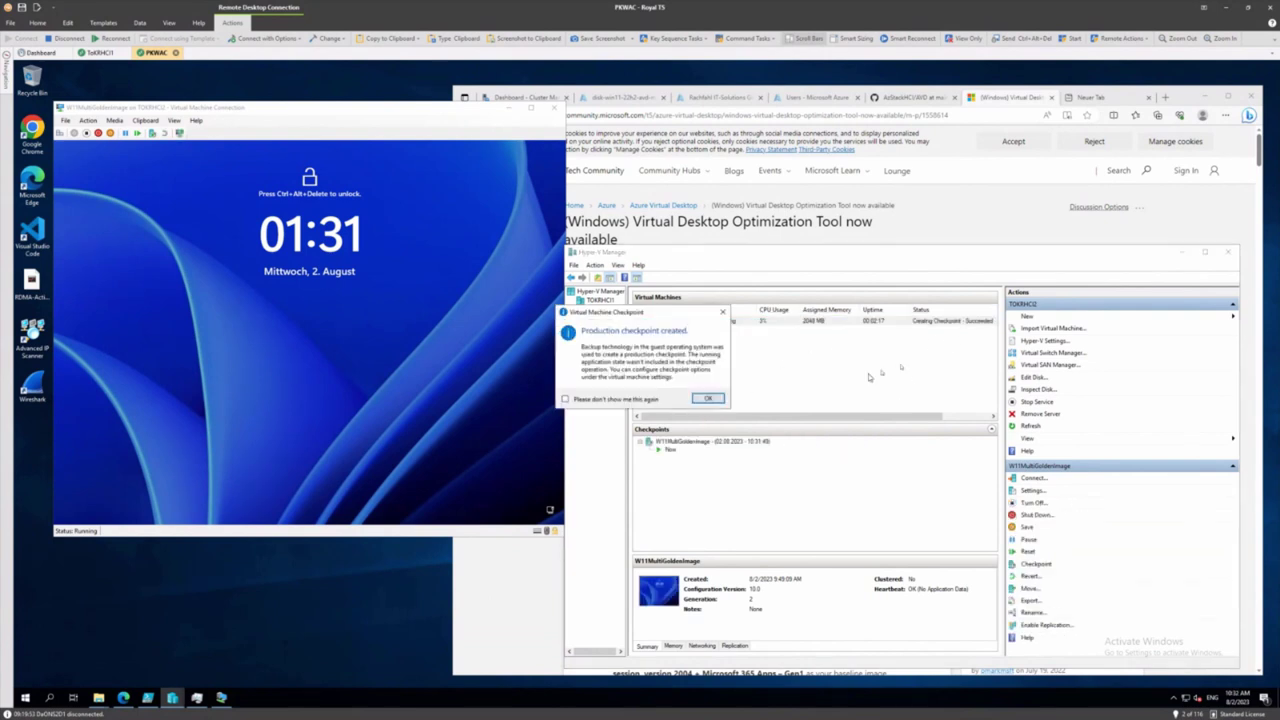
click(710, 398)
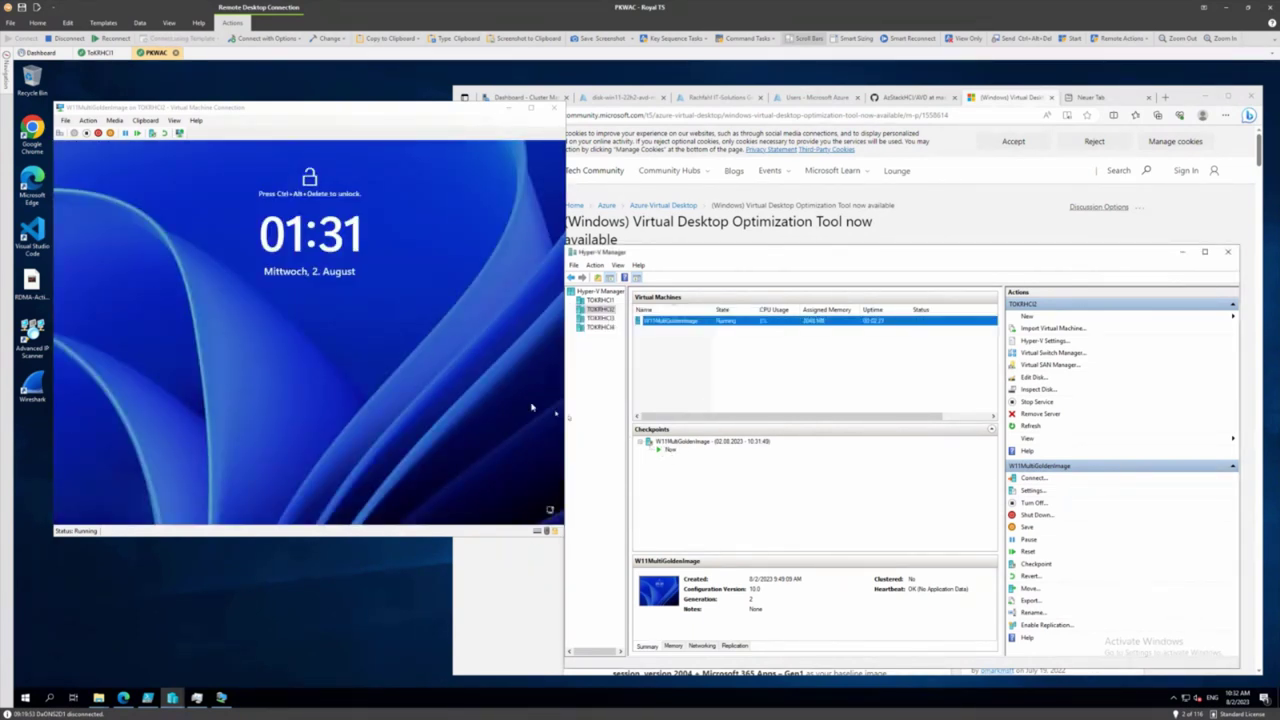
click(290, 327)
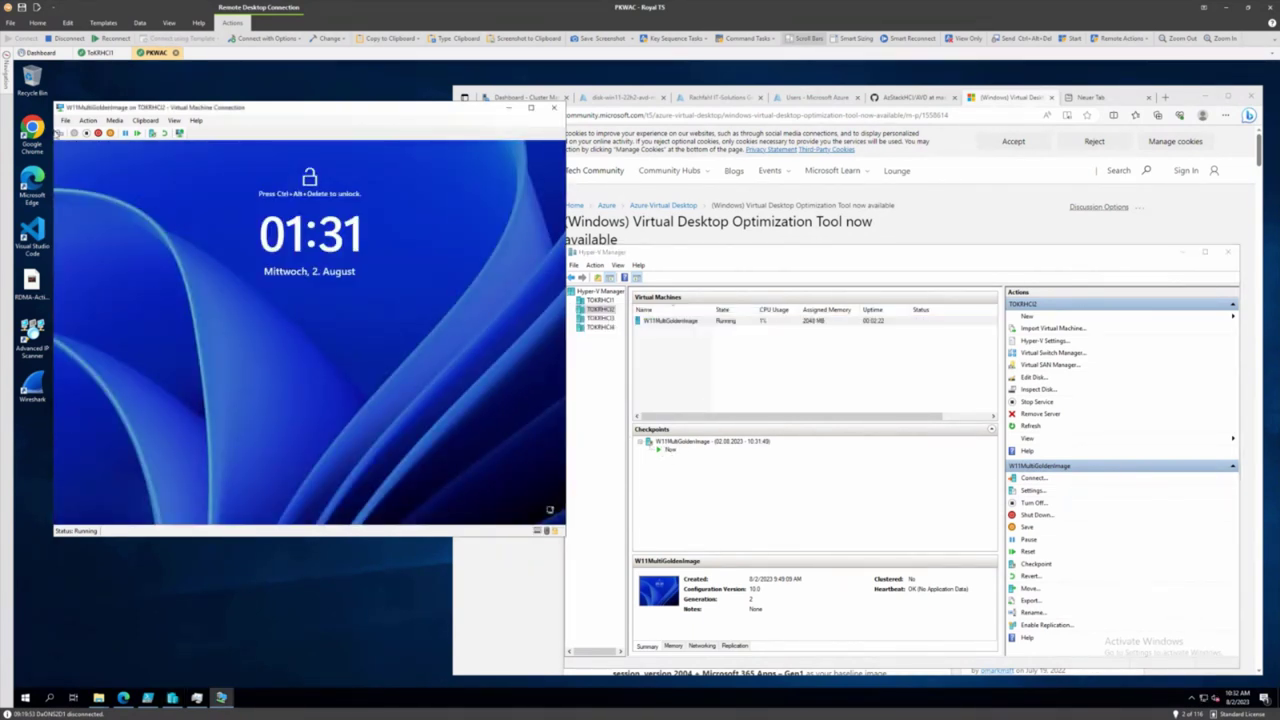
Send Ctrl+Alt+Delete and connect to the VM in an enhanced session
click(60, 133)
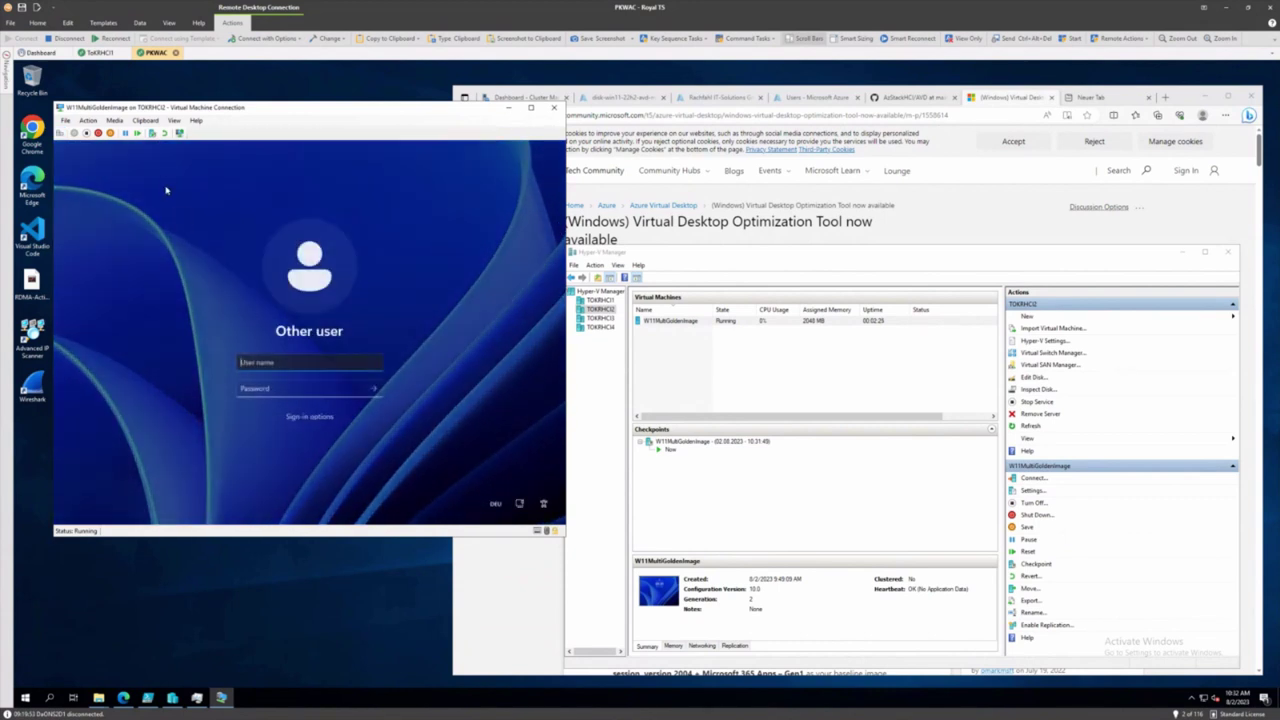
click(180, 134)
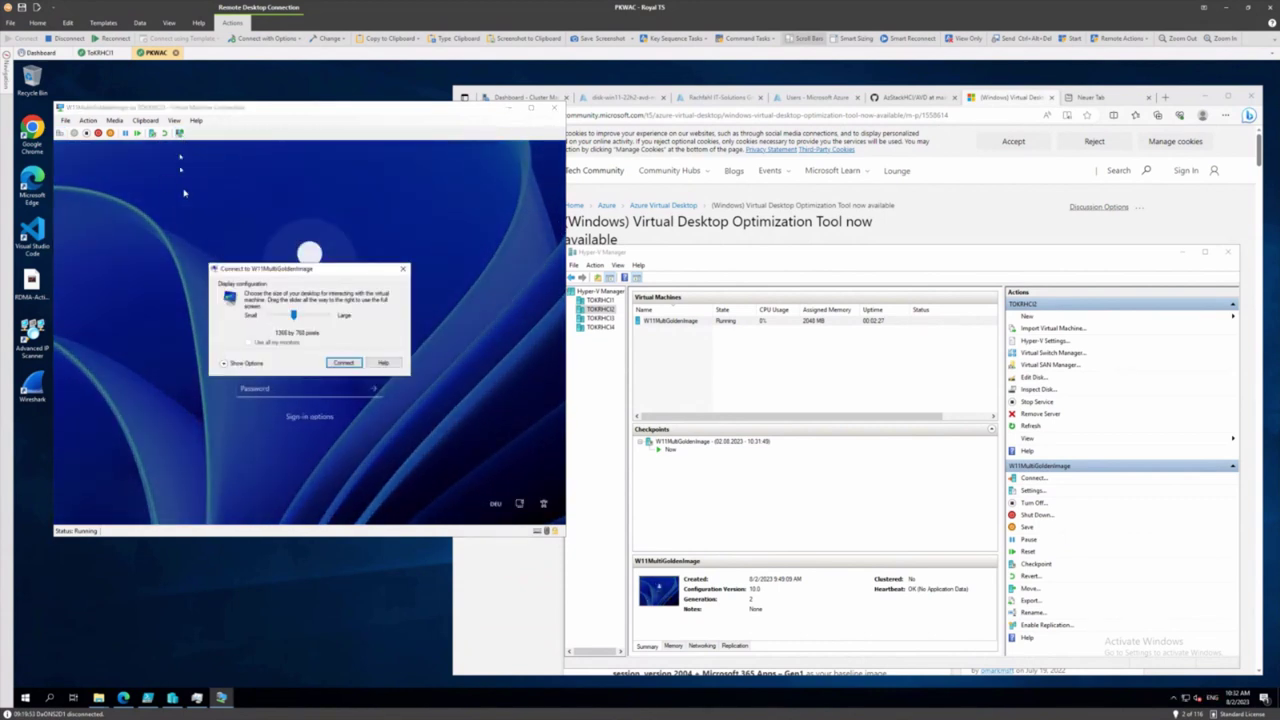
click(343, 363)
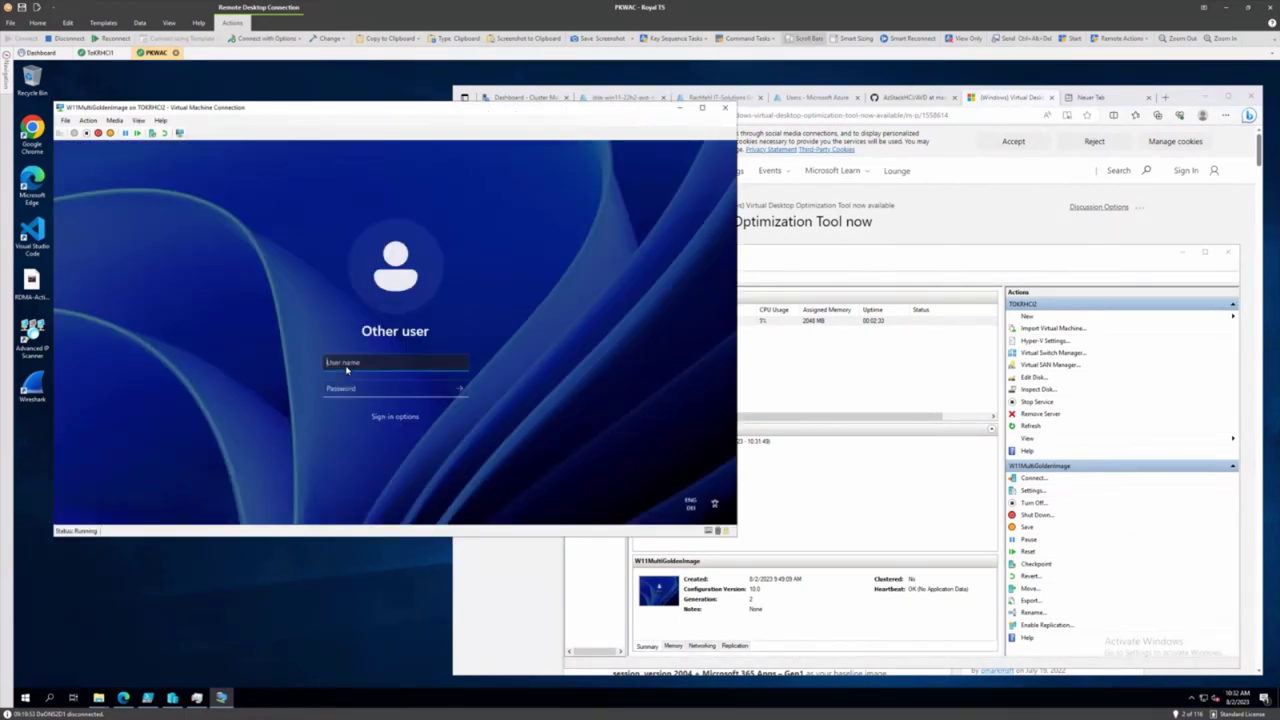
Sign in with the local administrator user name and its password
text(administrator)
key(Tab)
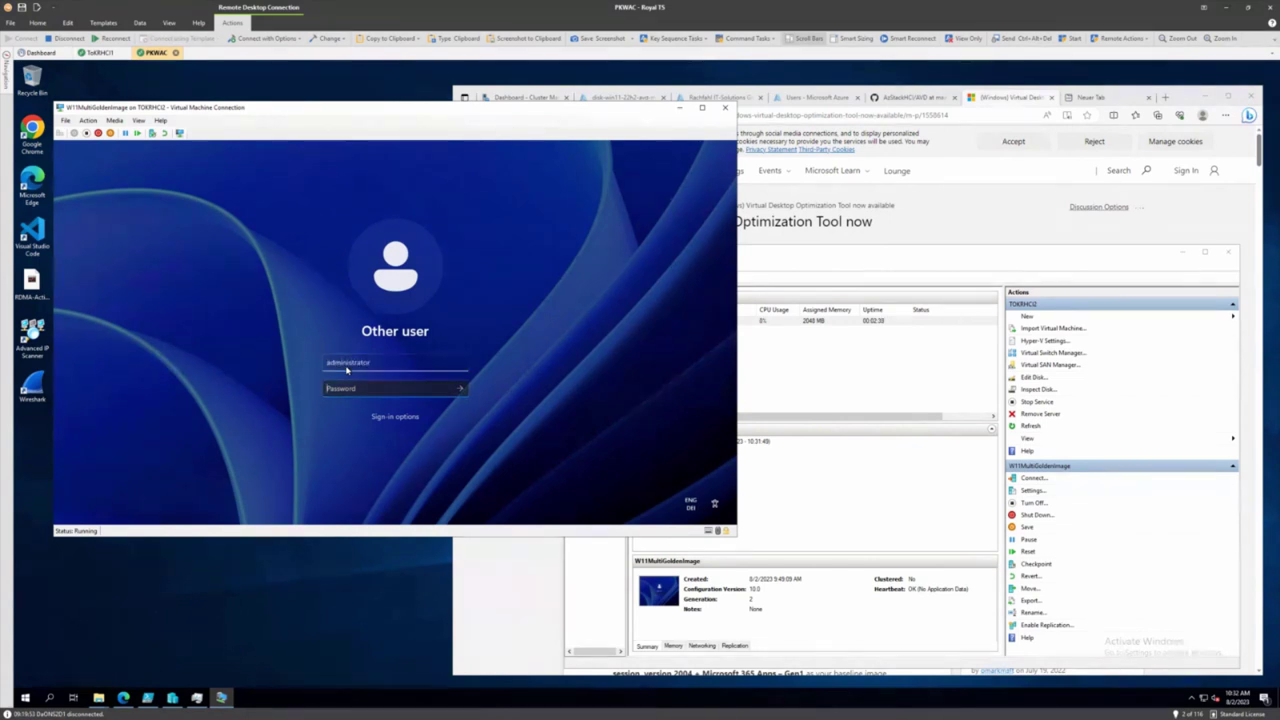
text(•••••••)
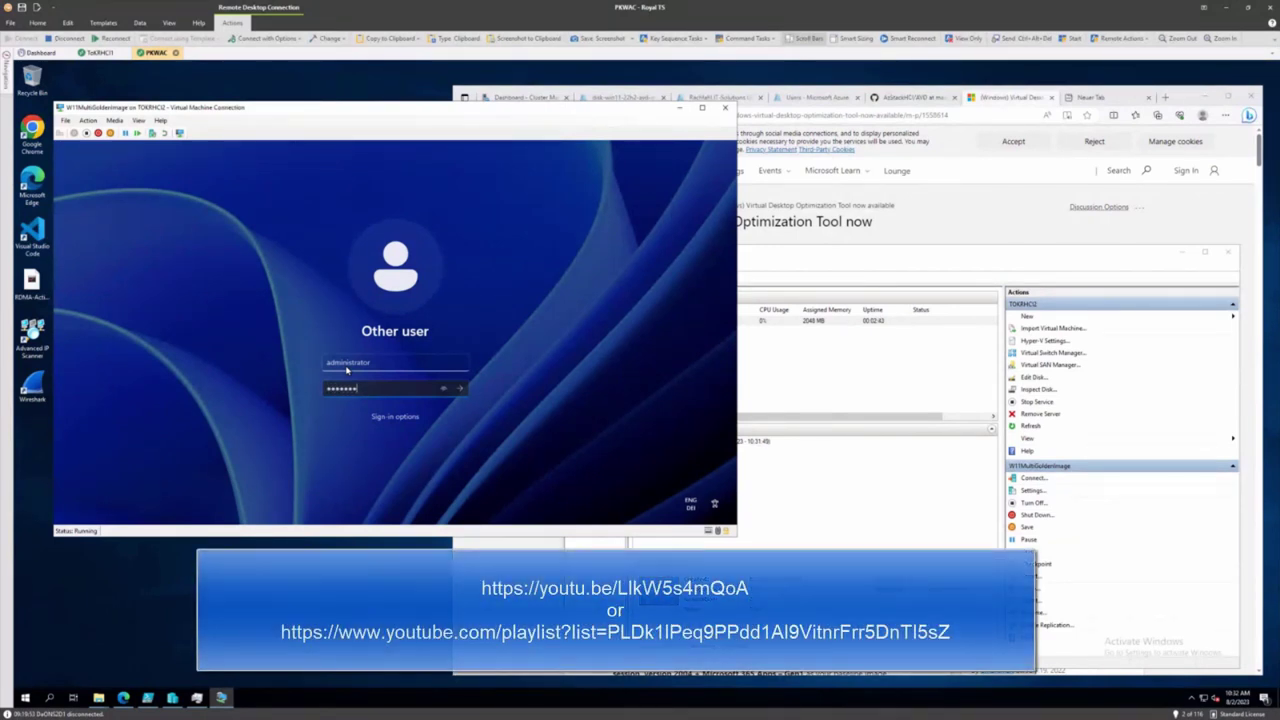
text(•••••••)
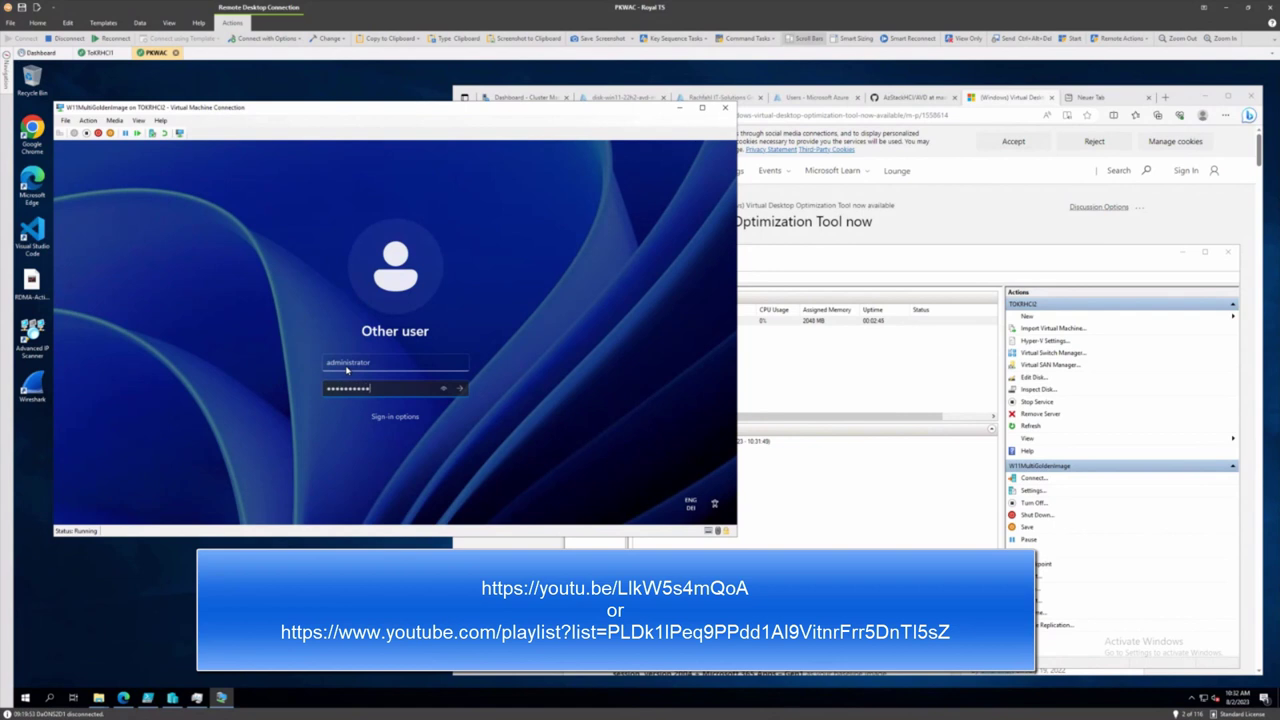
key(Return)
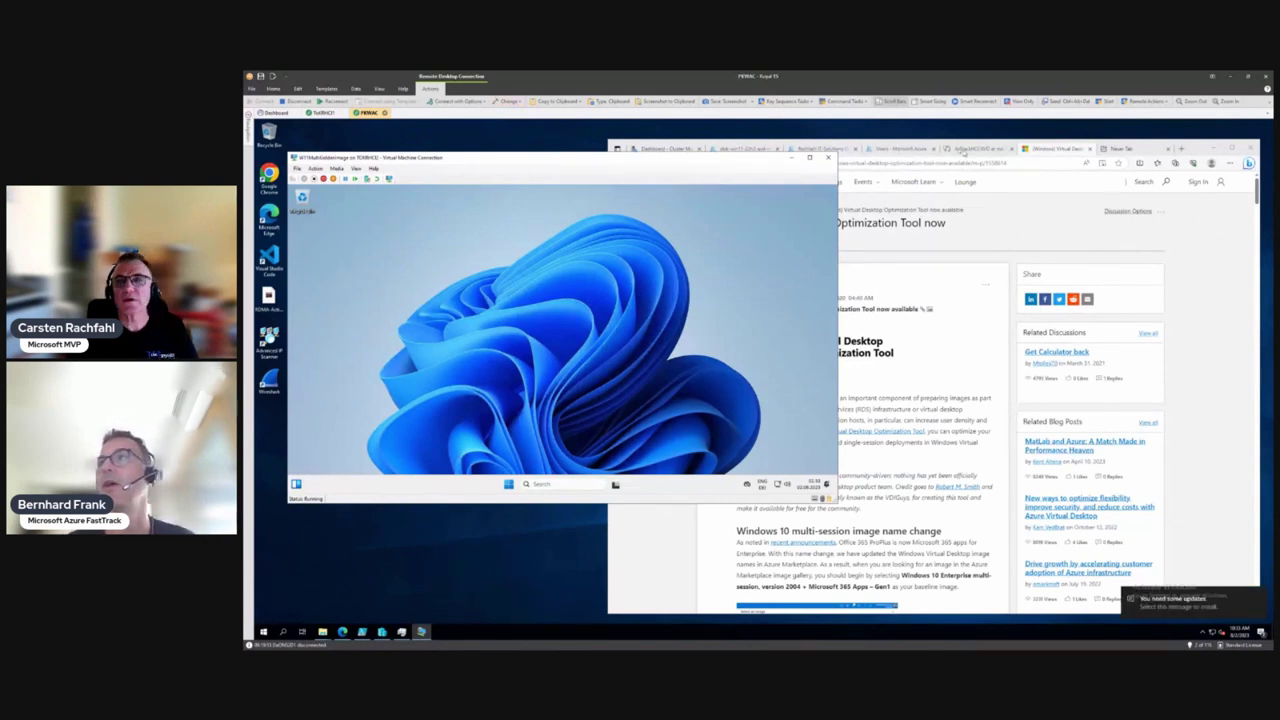
Search notepad++ in a new tab and go to the Notepad++ v8.5.4 download page
click(1124, 149)
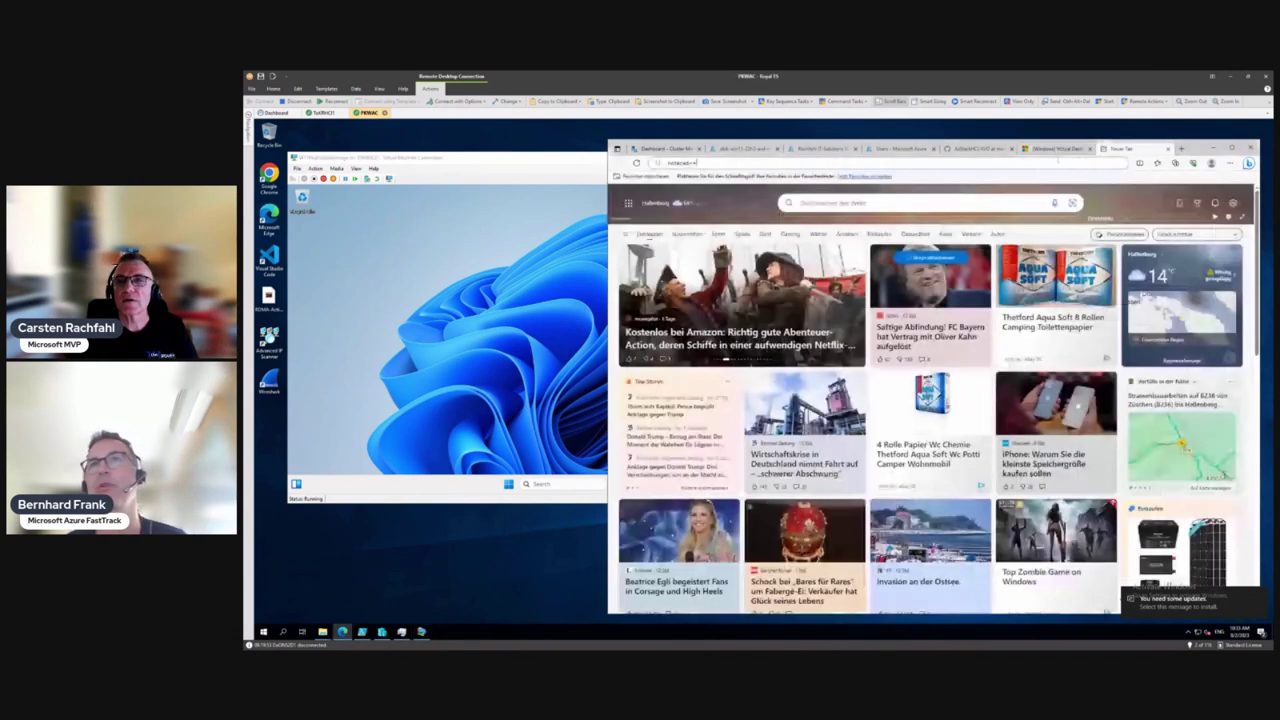
text(notepad++)
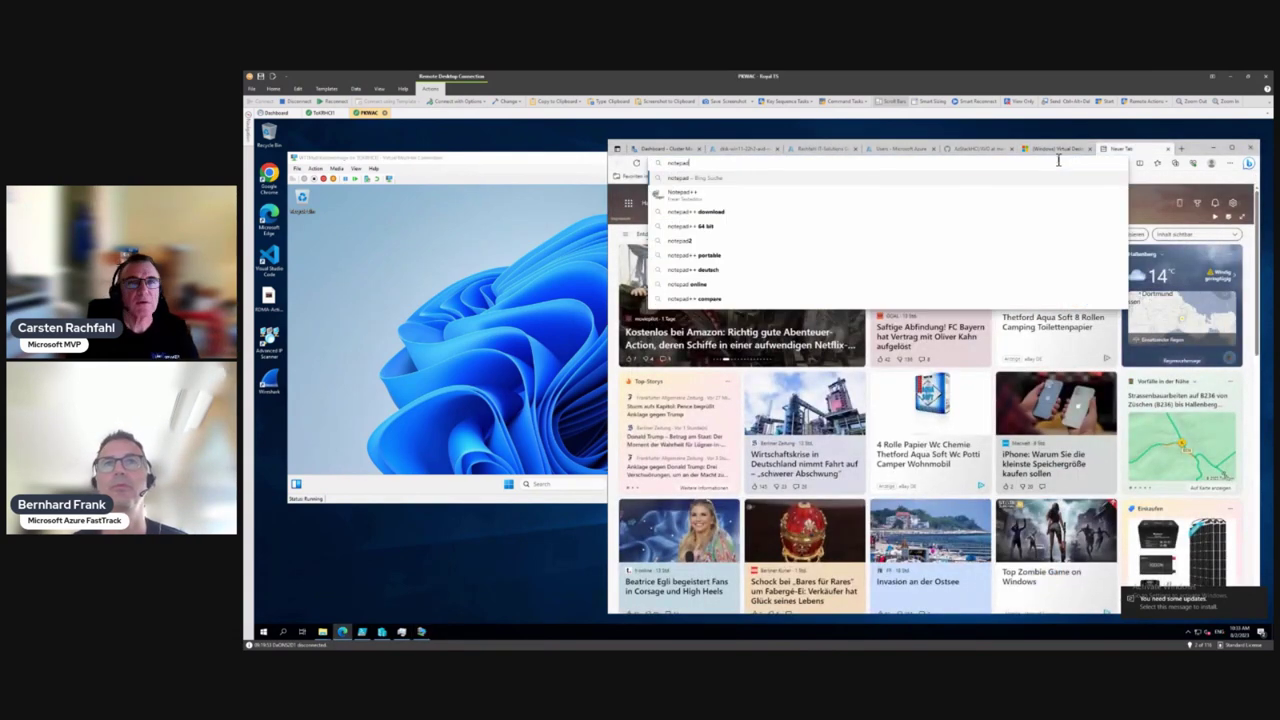
key(Return)
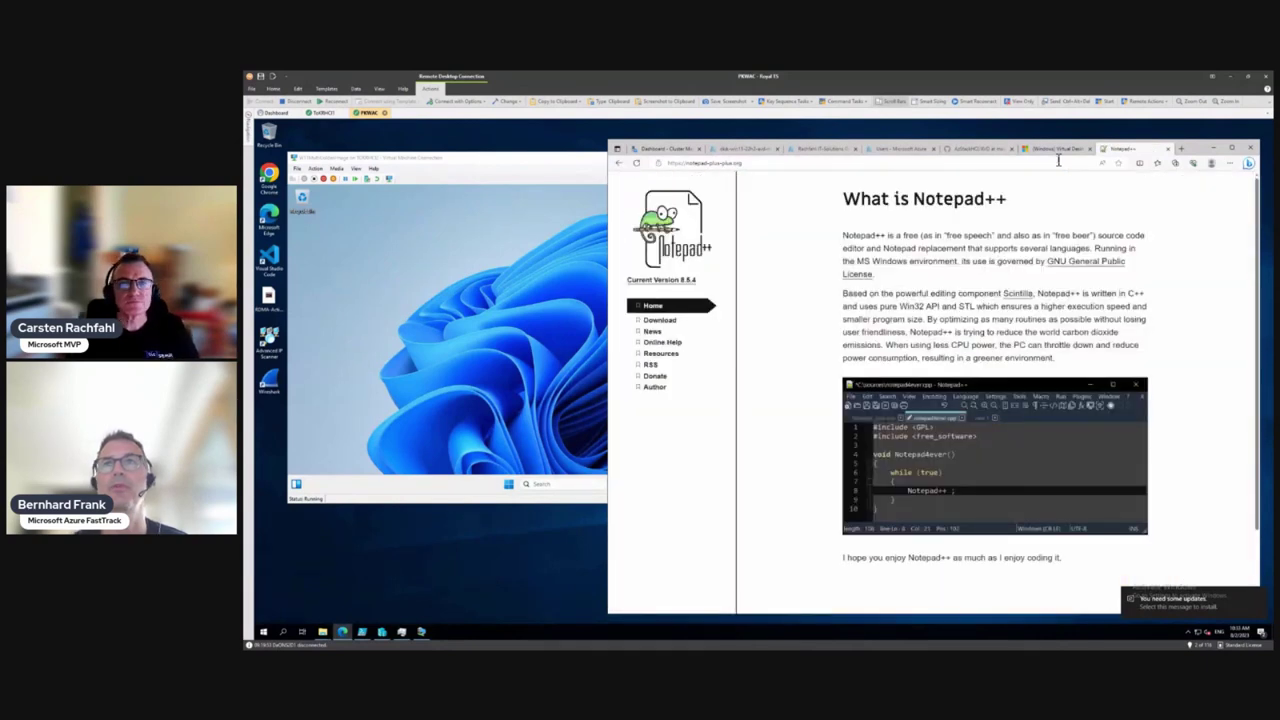
click(672, 322)
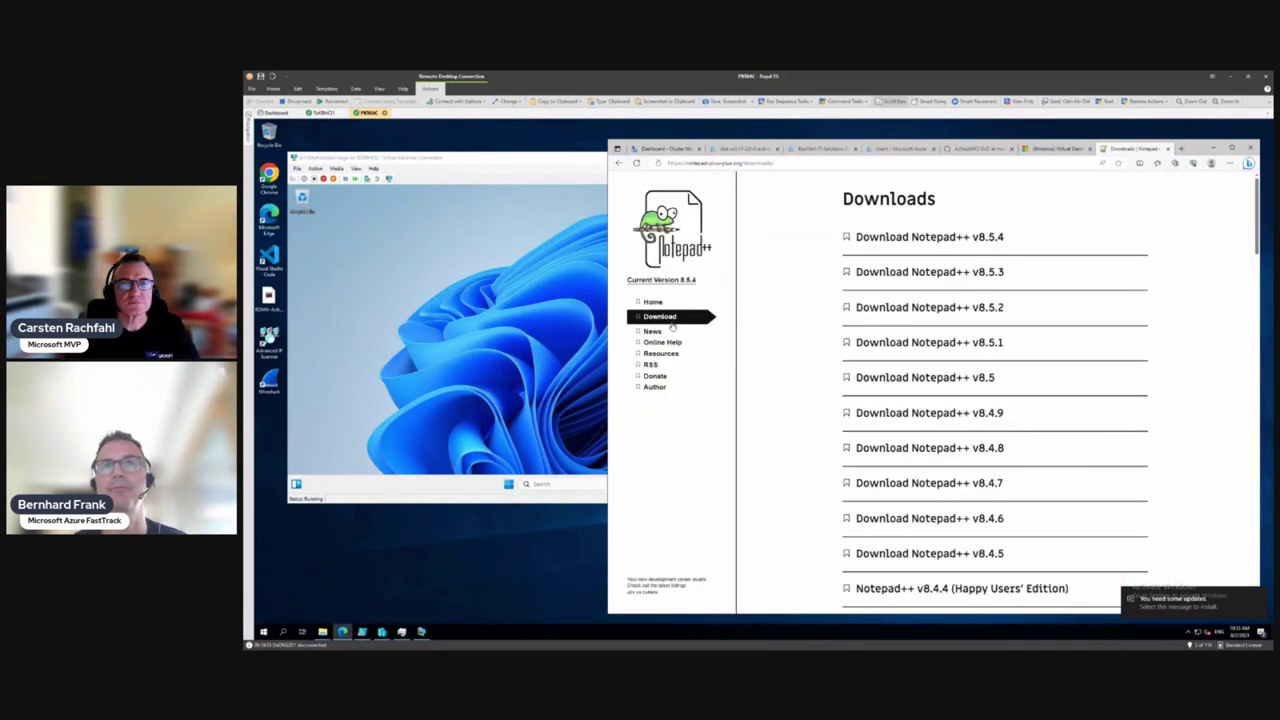
click(898, 238)
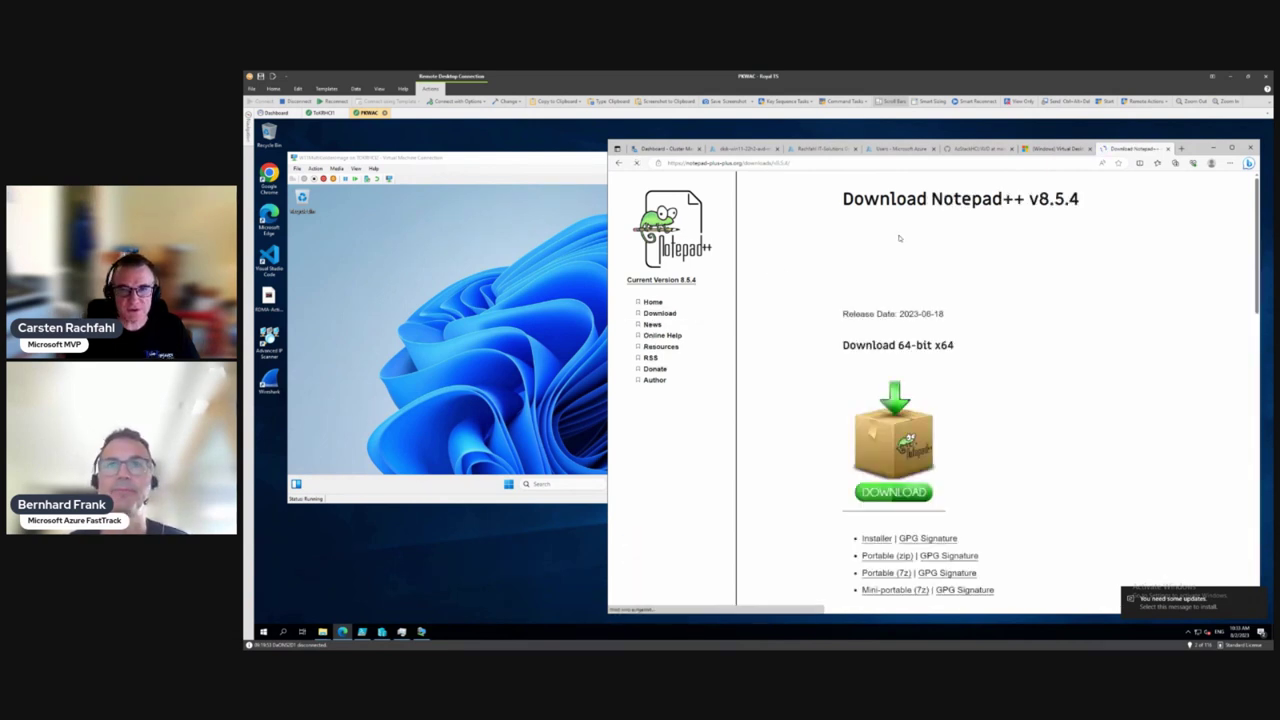
Download the 64-bit Notepad++ installer and show it in the Downloads folder
scroll(885, 300, down, 1)
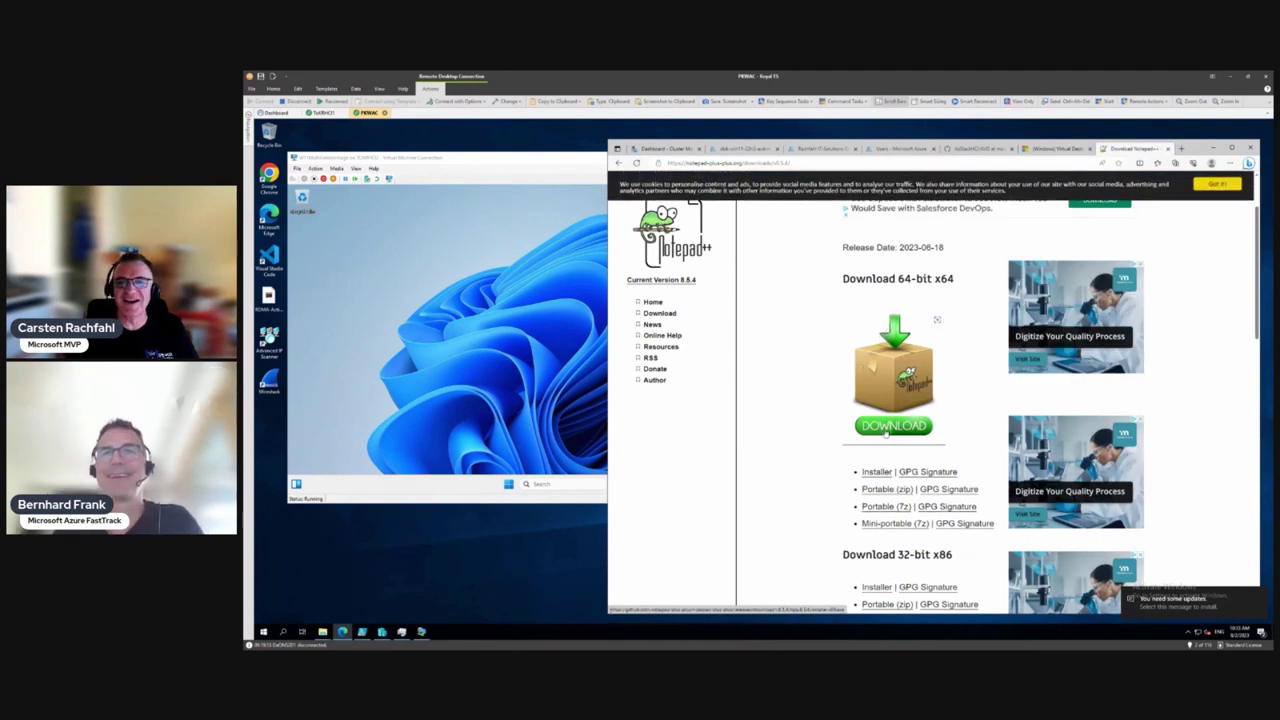
click(885, 432)
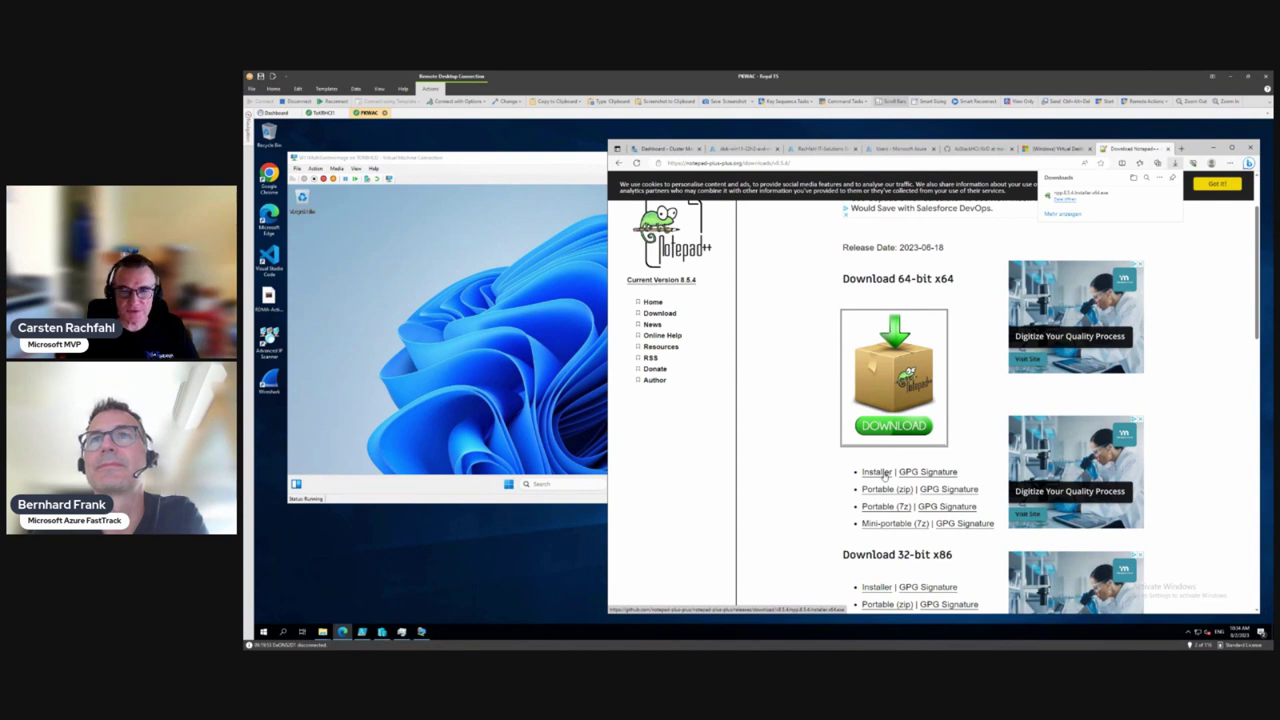
click(877, 472)
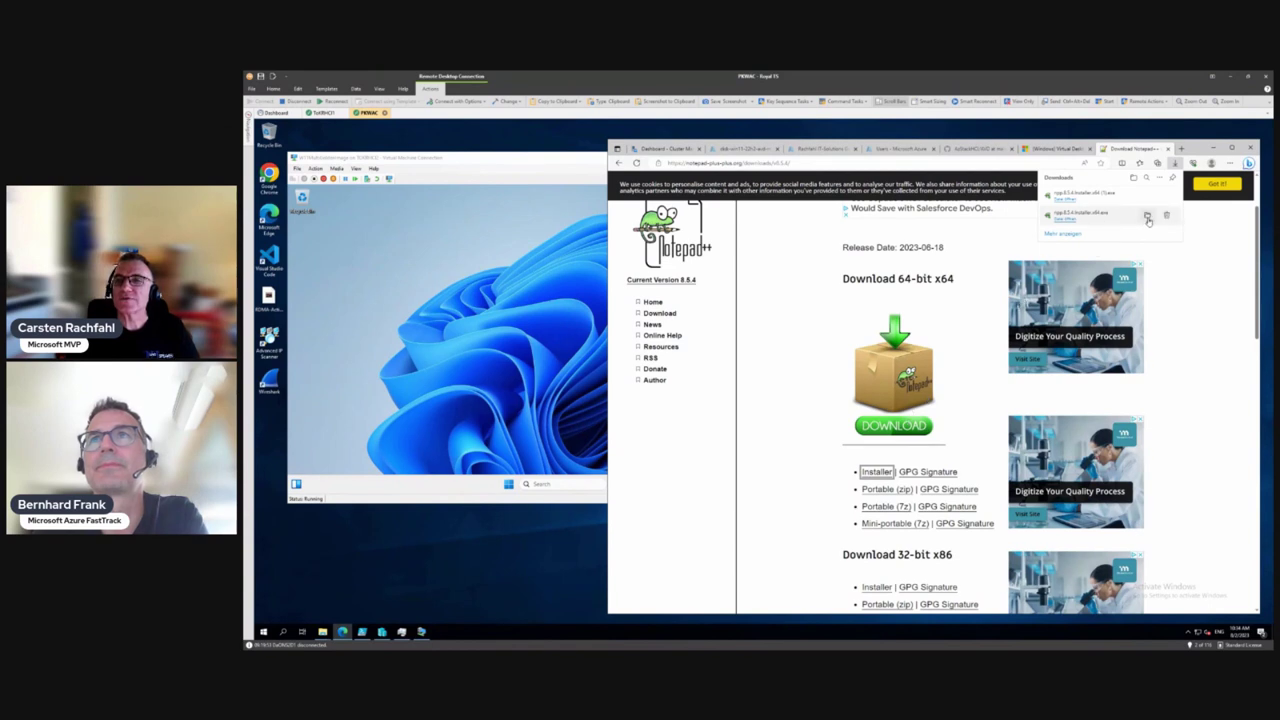
click(1147, 217)
click(880, 357)
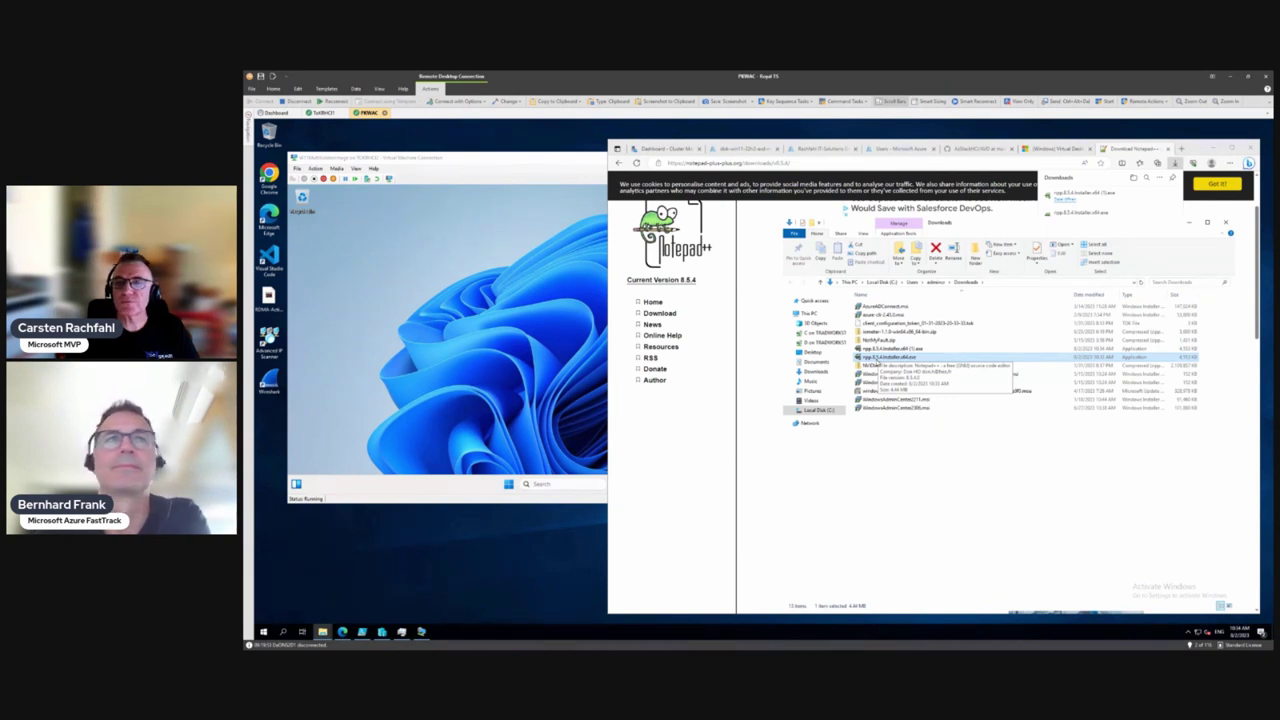
Copy the npp.8.5.4.Installer.x64 file and open File Explorer inside the VM
right_click(876, 361)
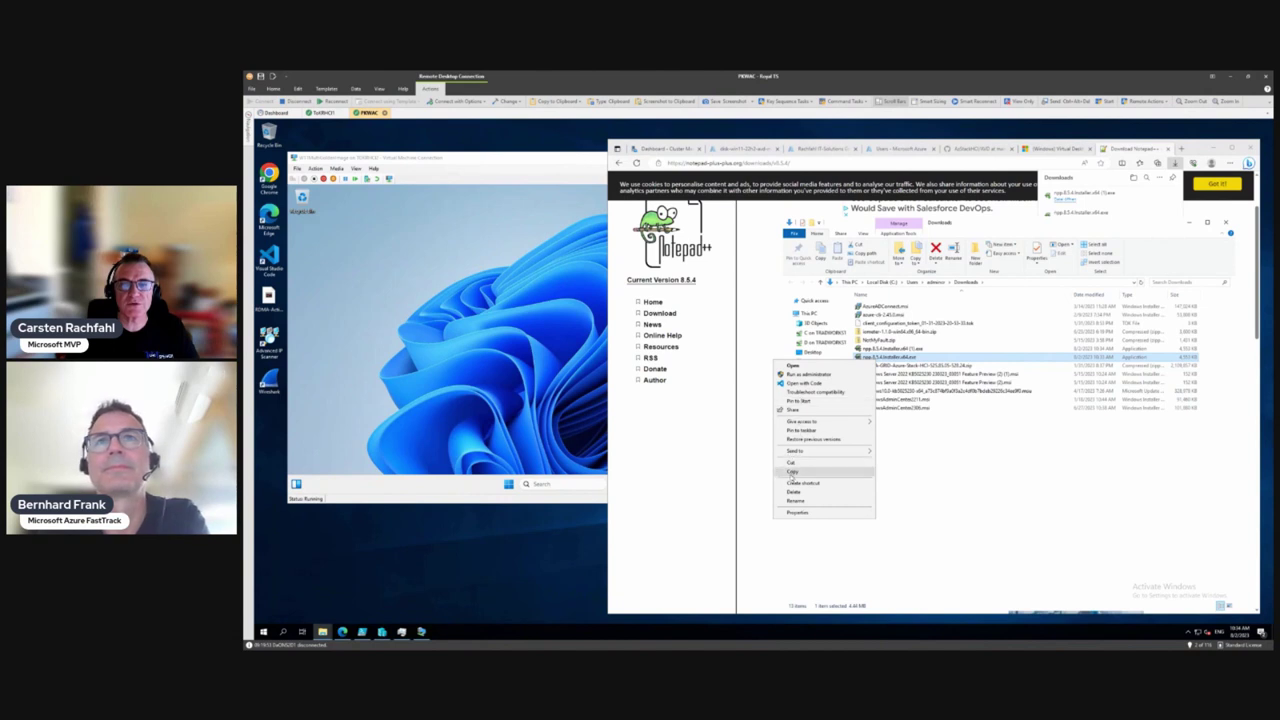
click(790, 475)
click(501, 362)
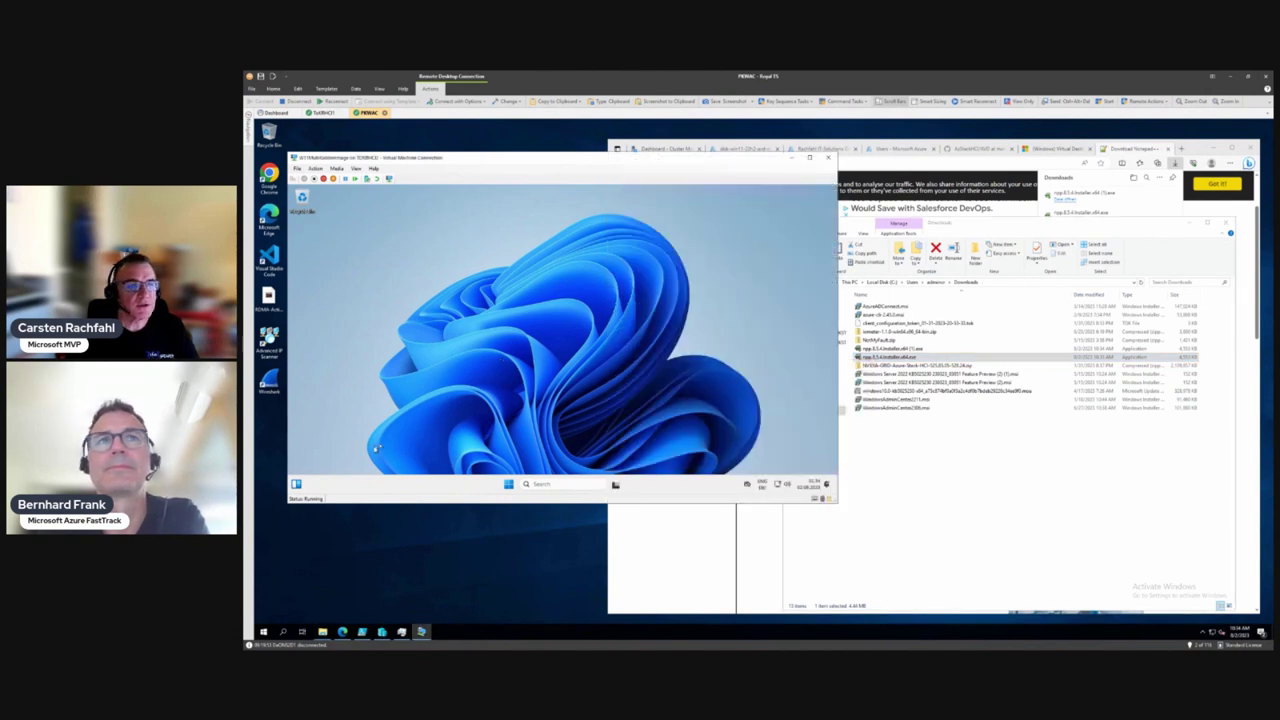
click(510, 484)
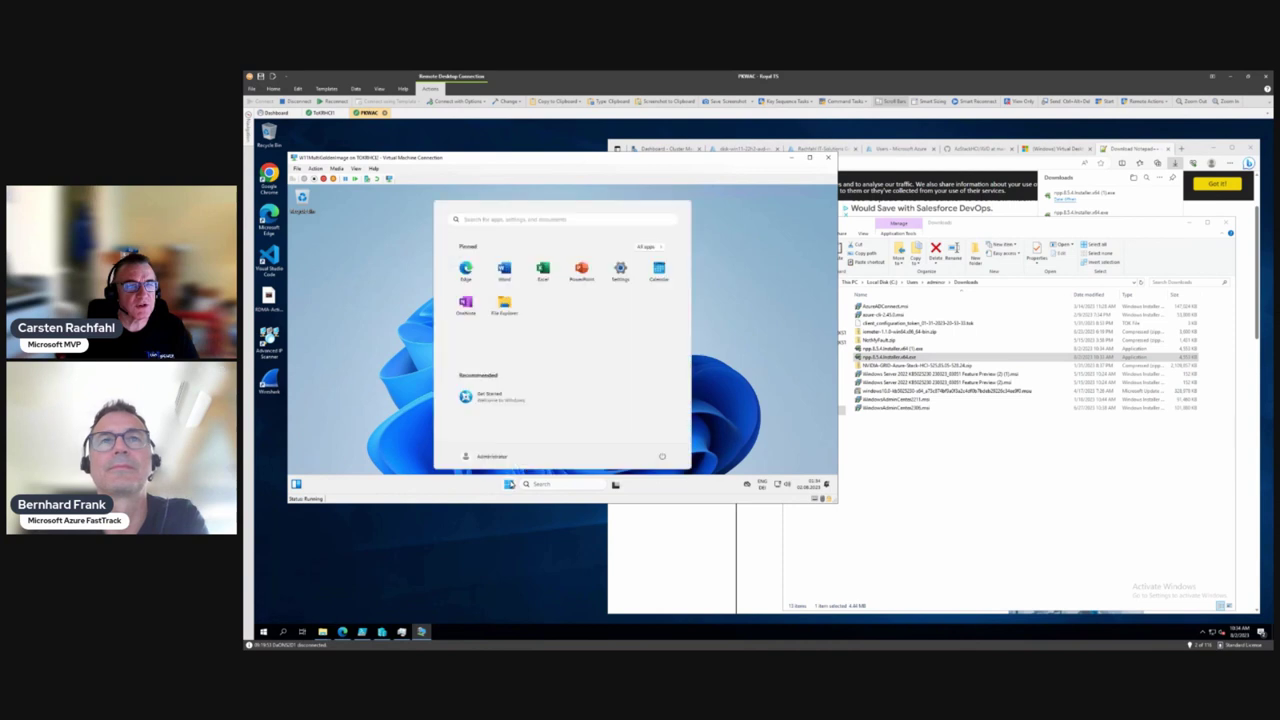
click(511, 310)
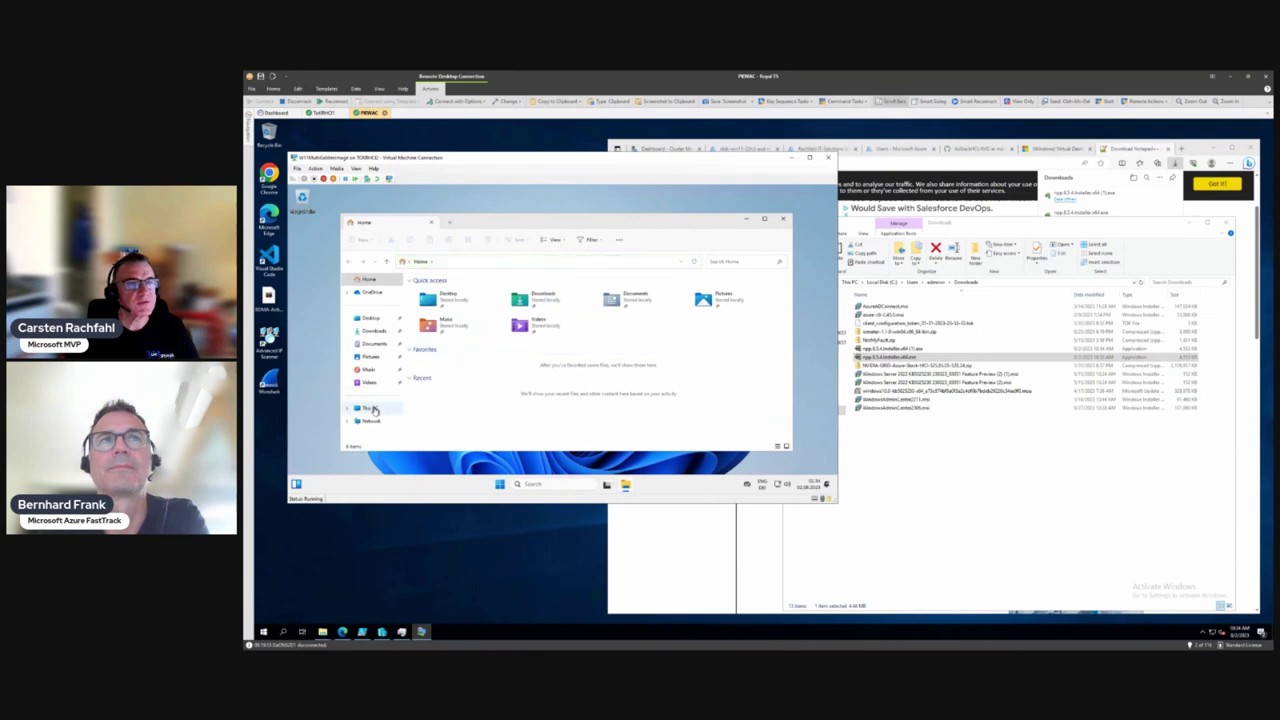
Go to This PC > Windows (C:) > temp and paste the installer there
click(370, 409)
double_click(450, 296)
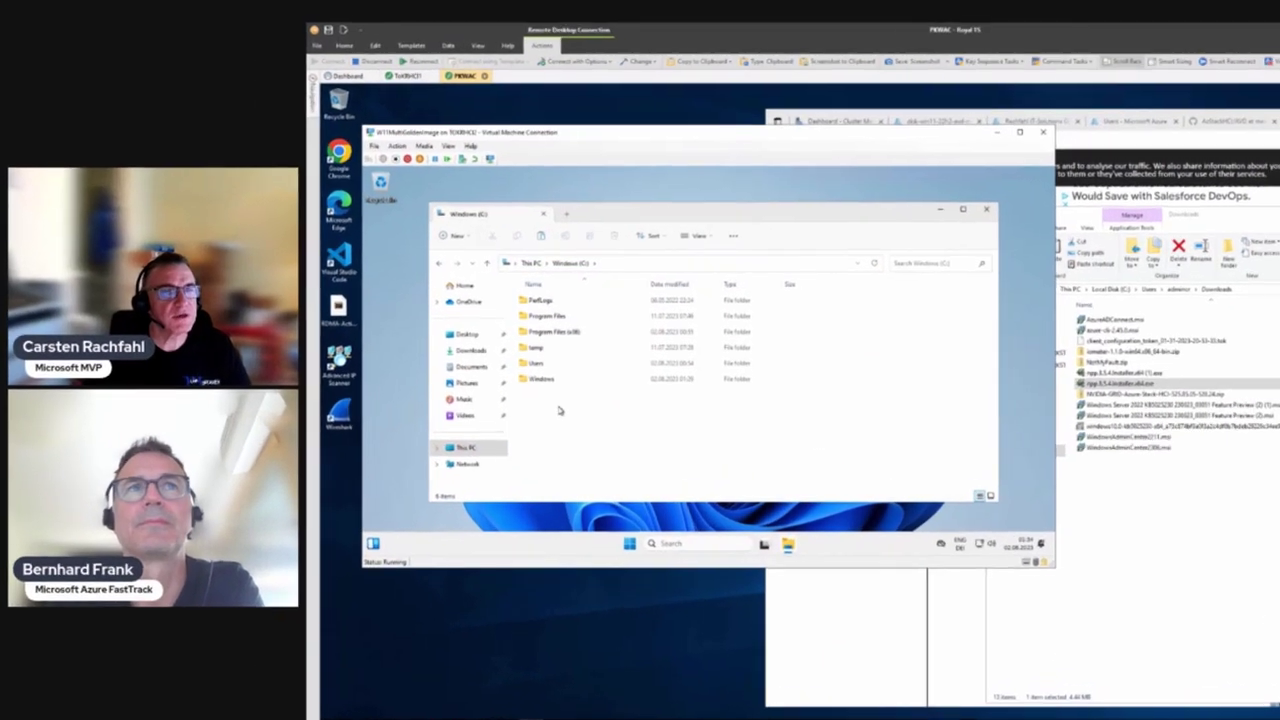
right_click(418, 333)
click(590, 358)
double_click(590, 358)
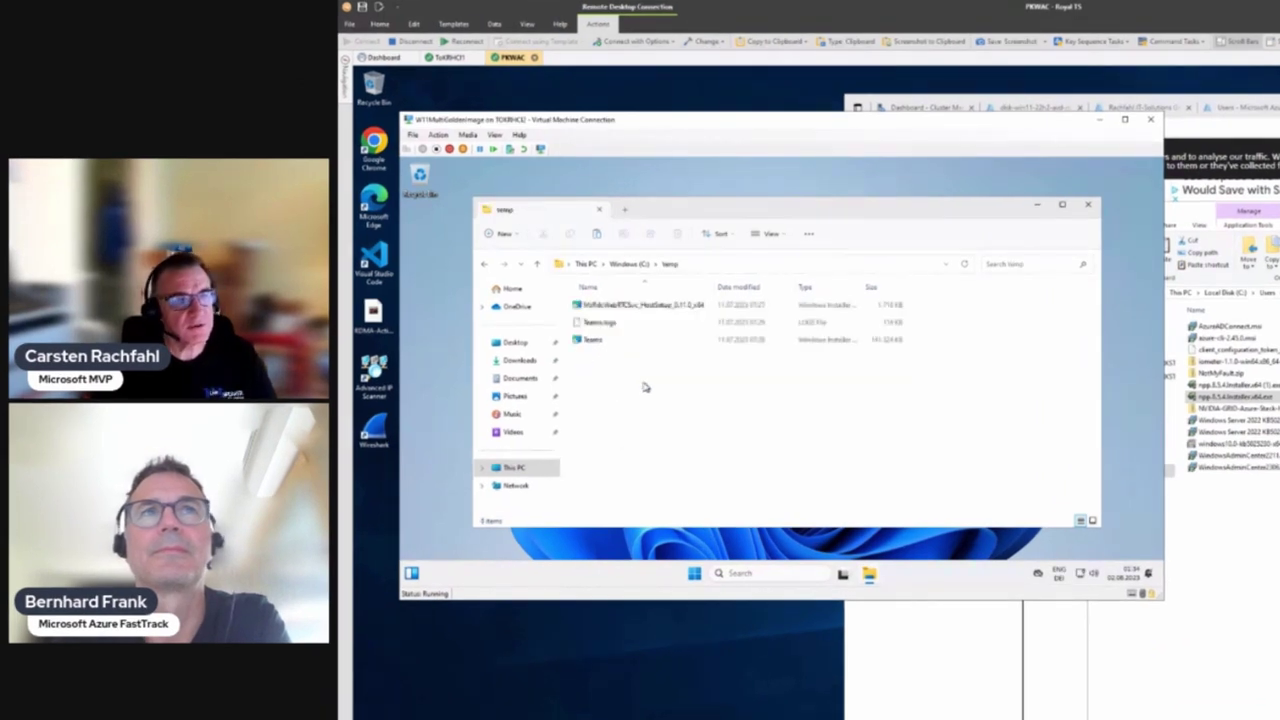
key(ctrl+v)
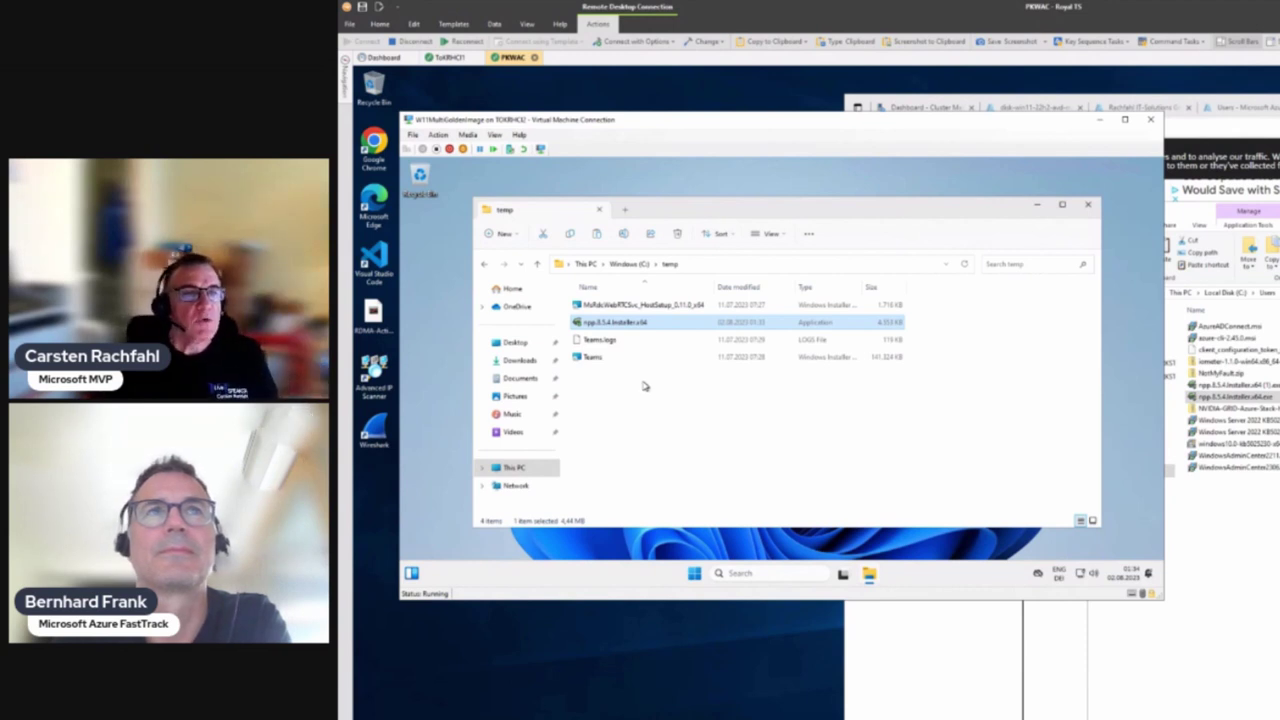
mouse_move(609, 325)
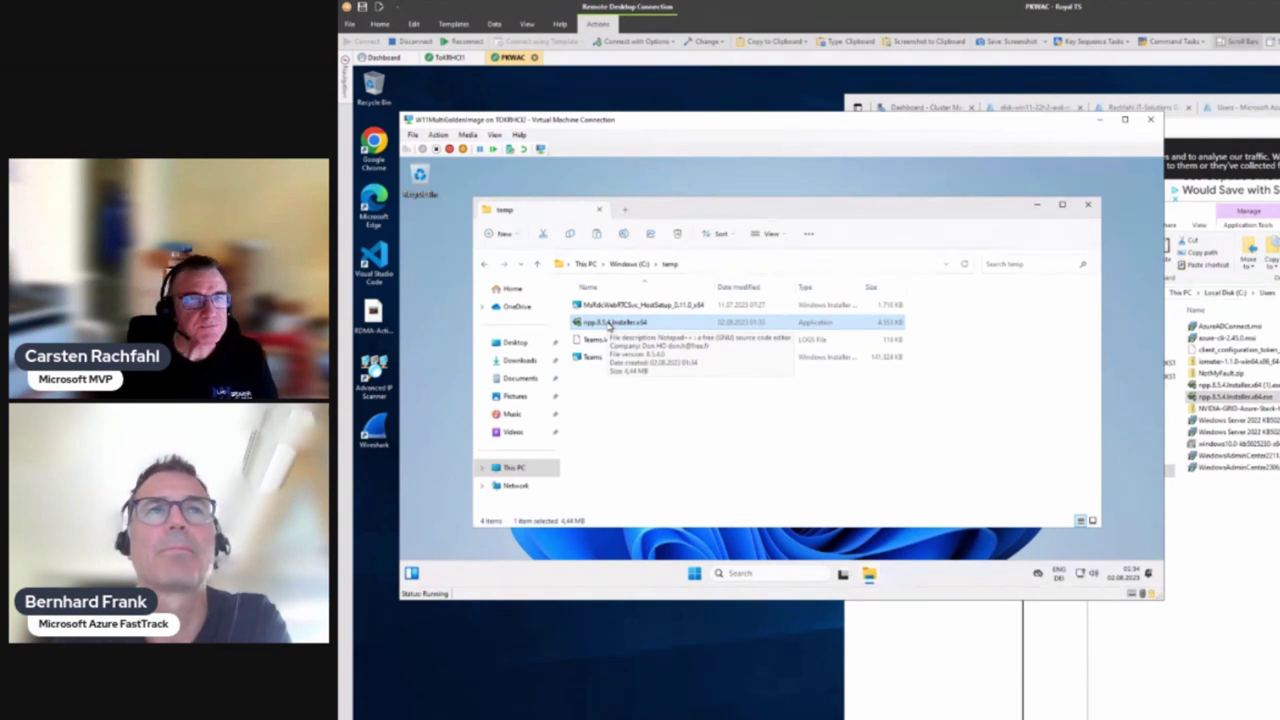
Run the Notepad++ installer in Deutsch, accept the license and keep the default folder
double_click(609, 325)
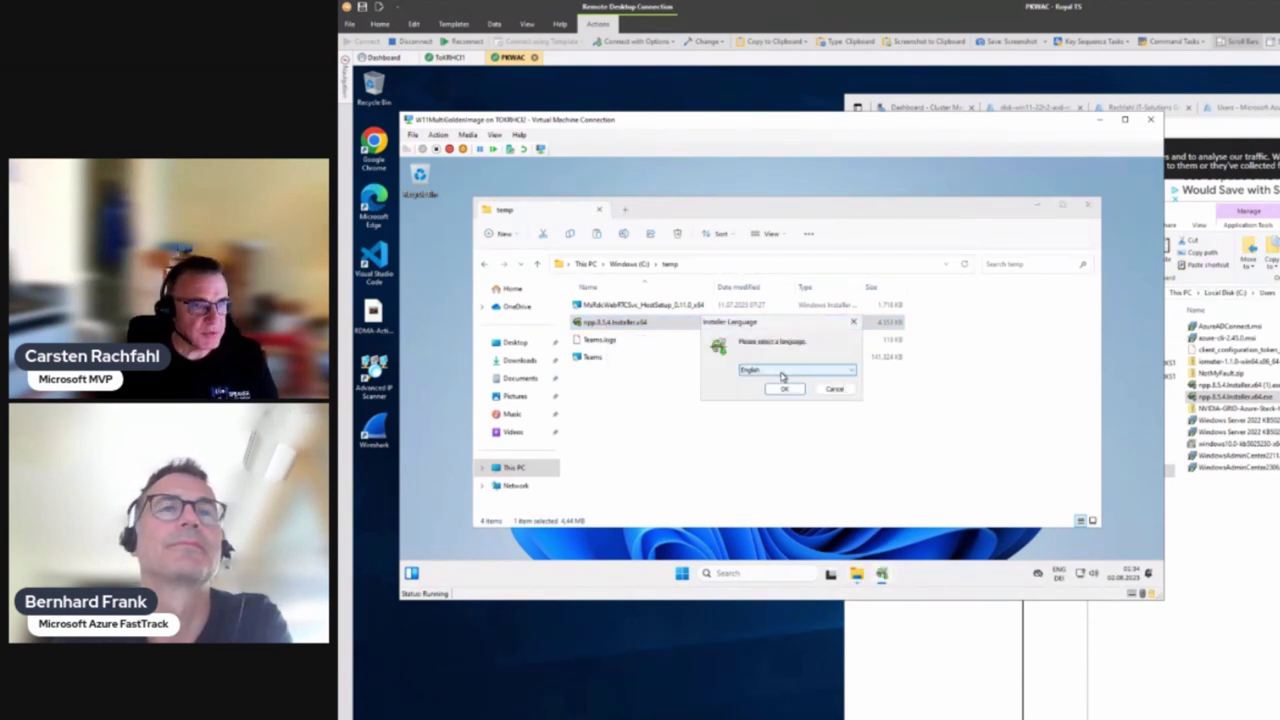
click(782, 371)
click(760, 260)
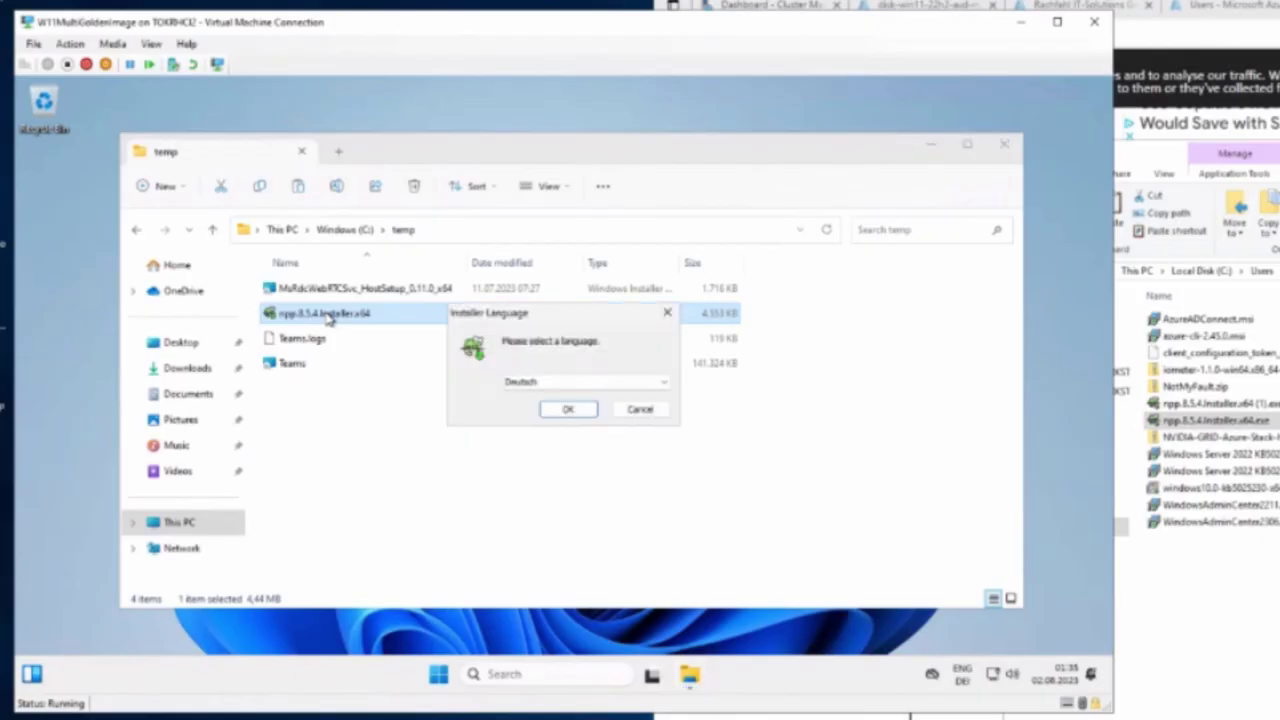
click(568, 412)
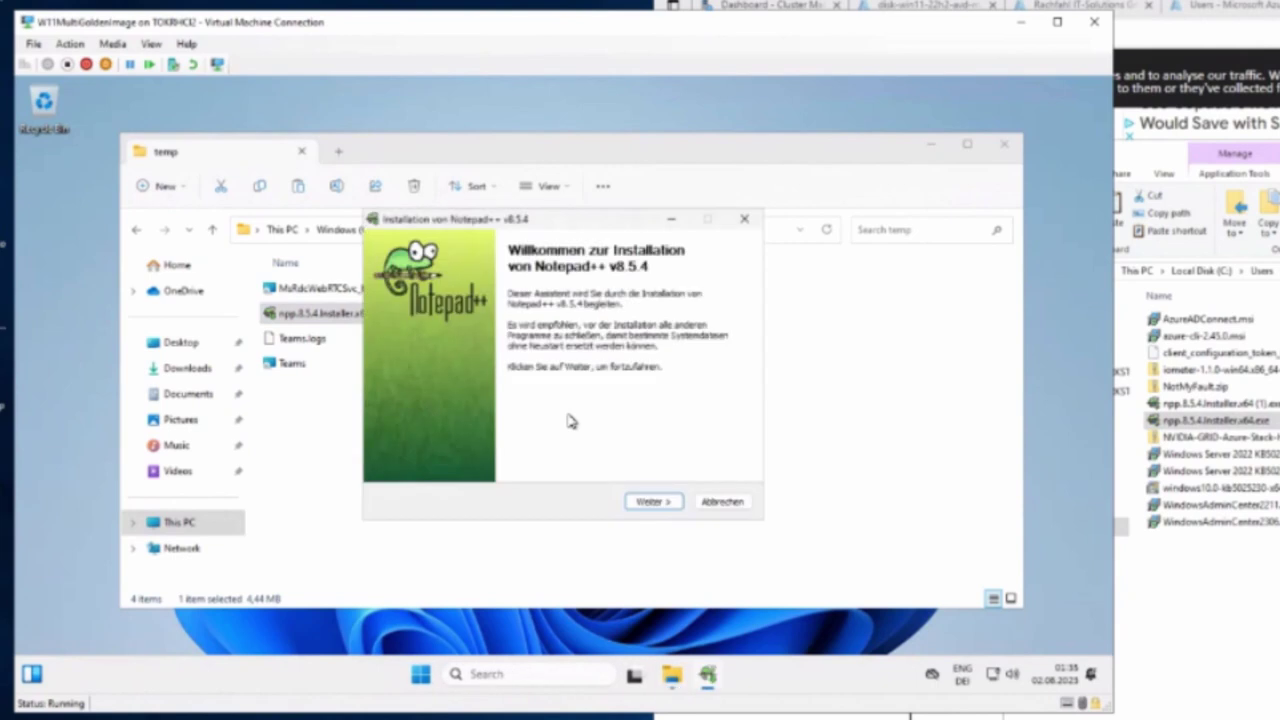
click(651, 502)
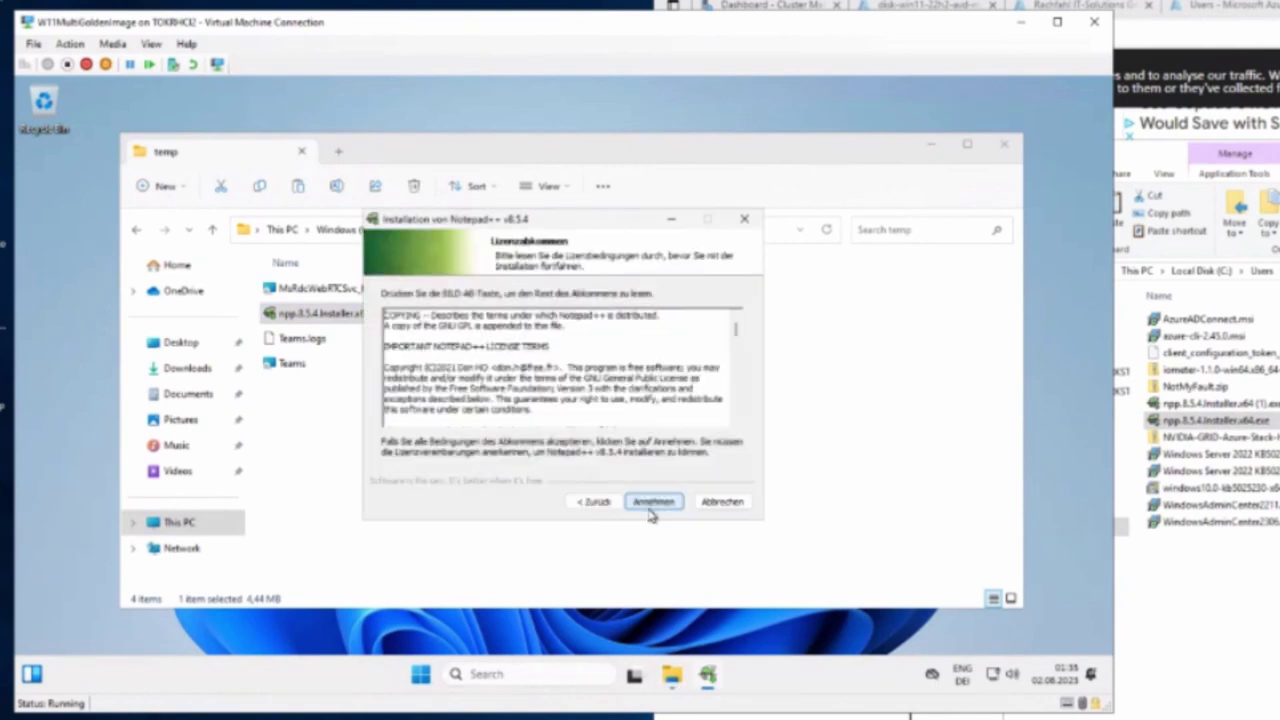
click(654, 504)
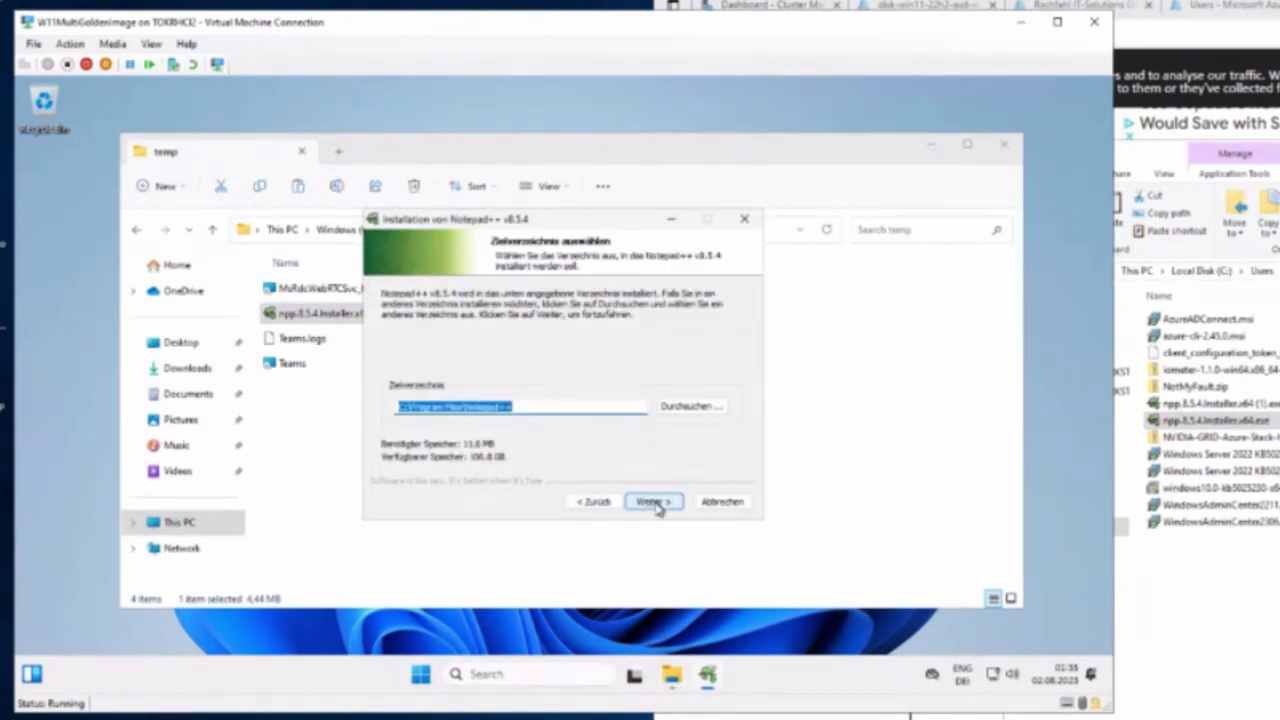
click(652, 503)
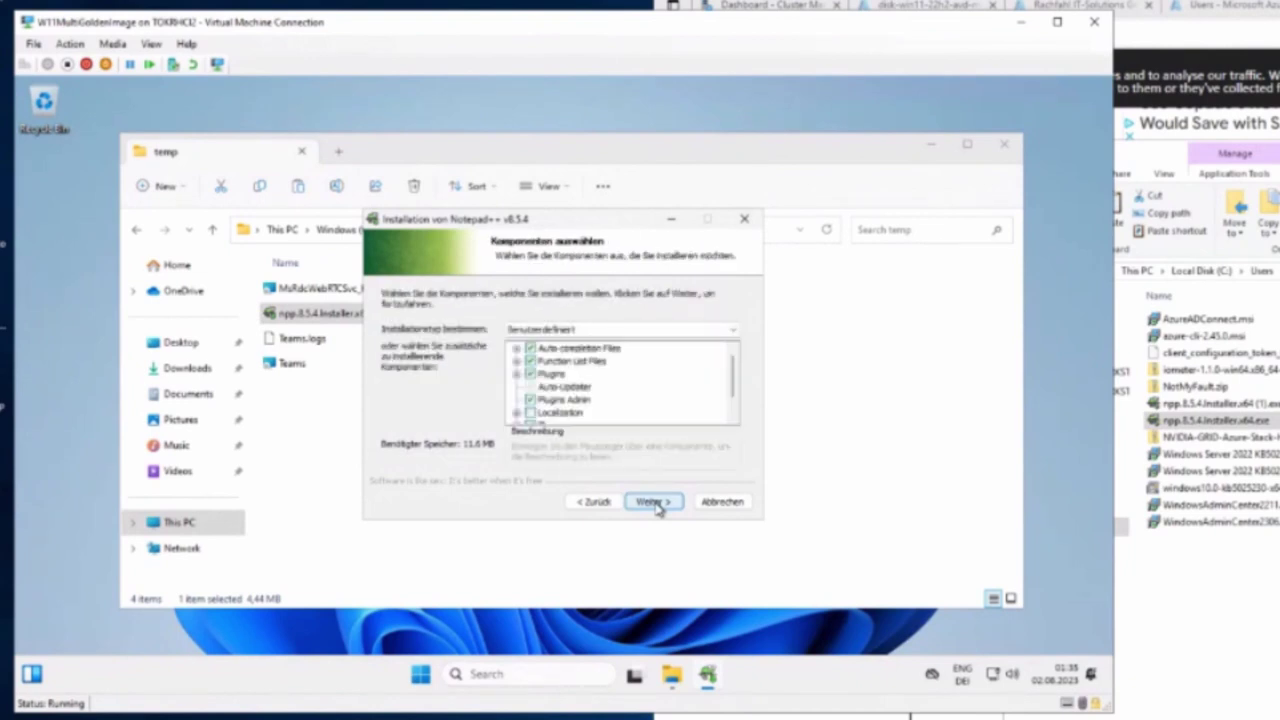
Install with Minimal components and a desktop shortcut, finishing without launching Notepad++
click(726, 330)
click(703, 345)
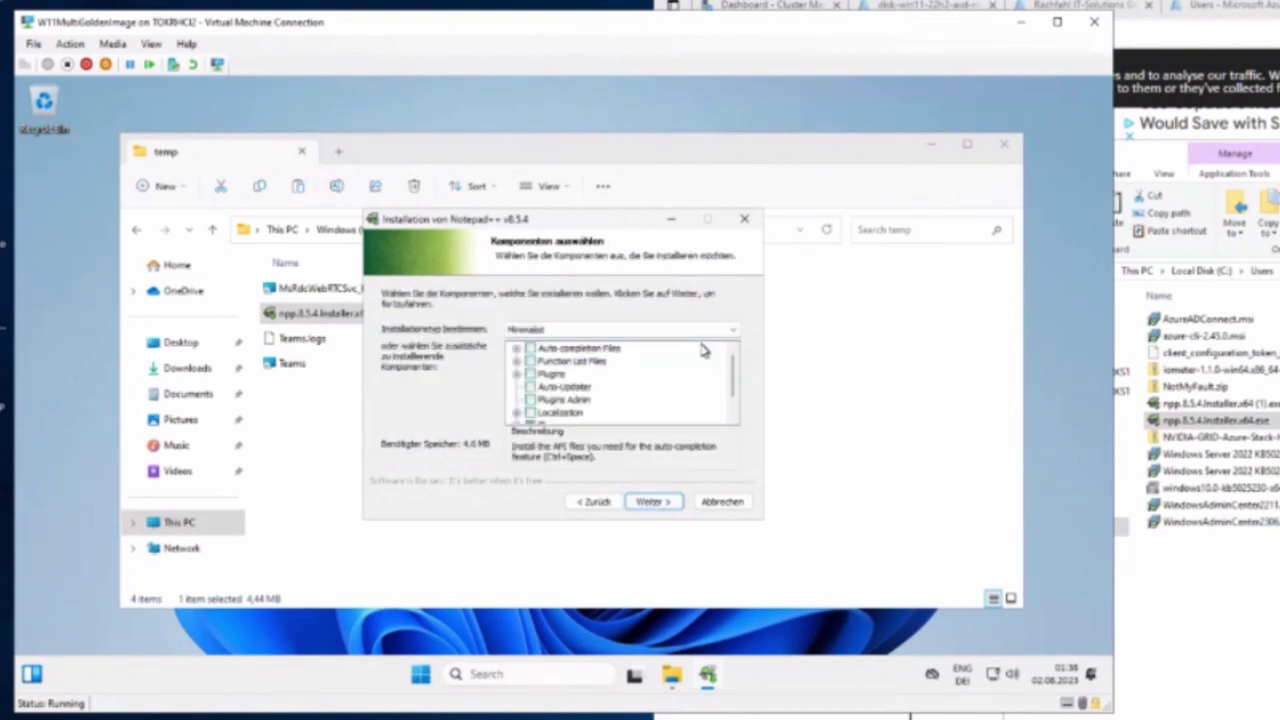
scroll(700, 378, down, 1)
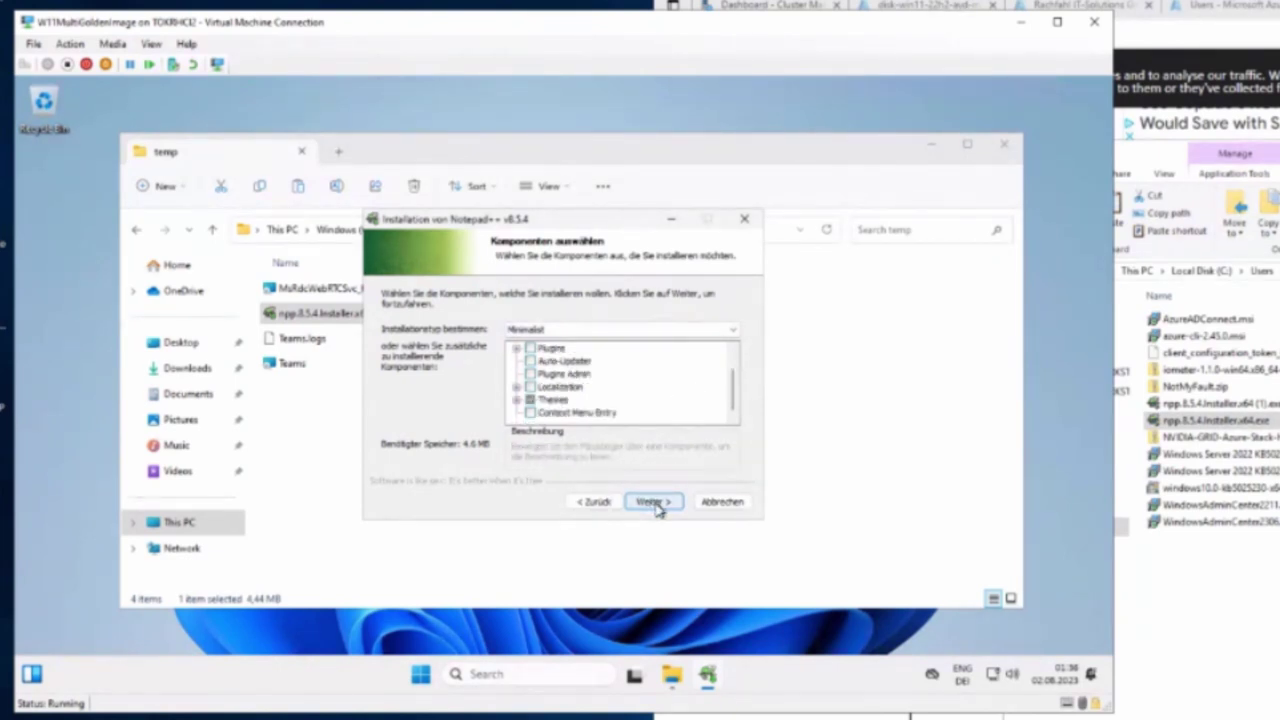
click(654, 502)
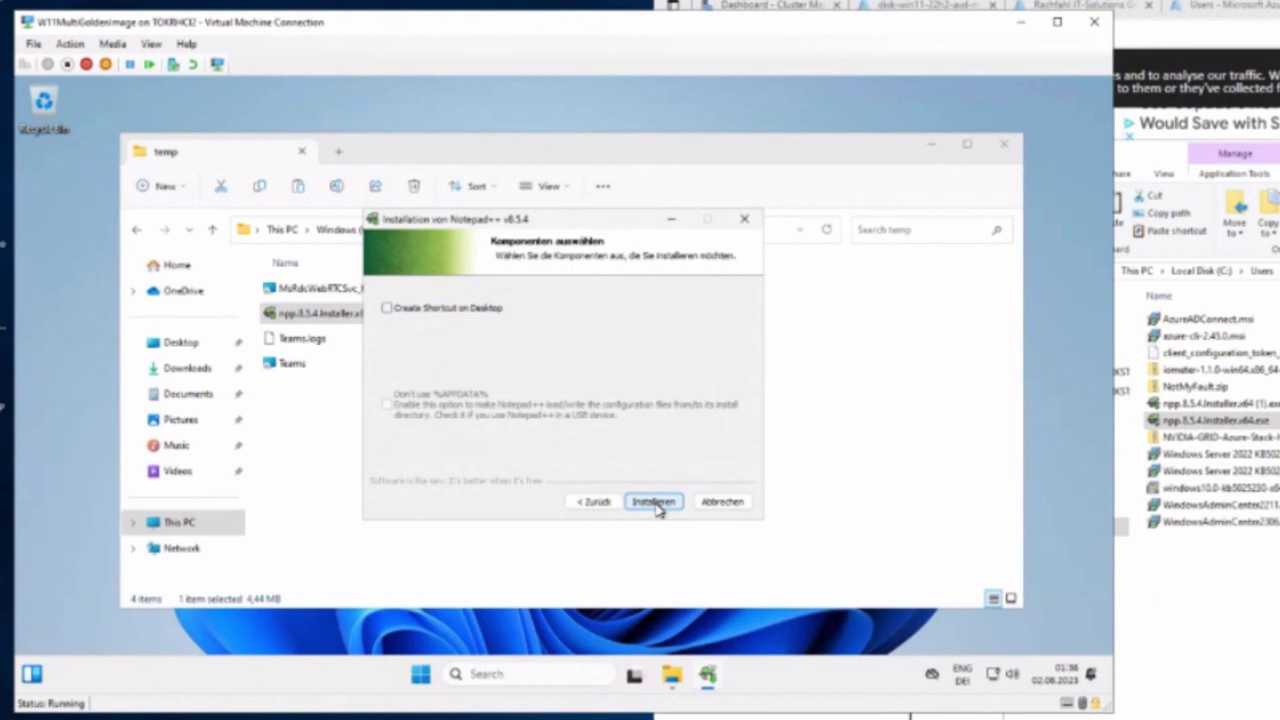
click(412, 310)
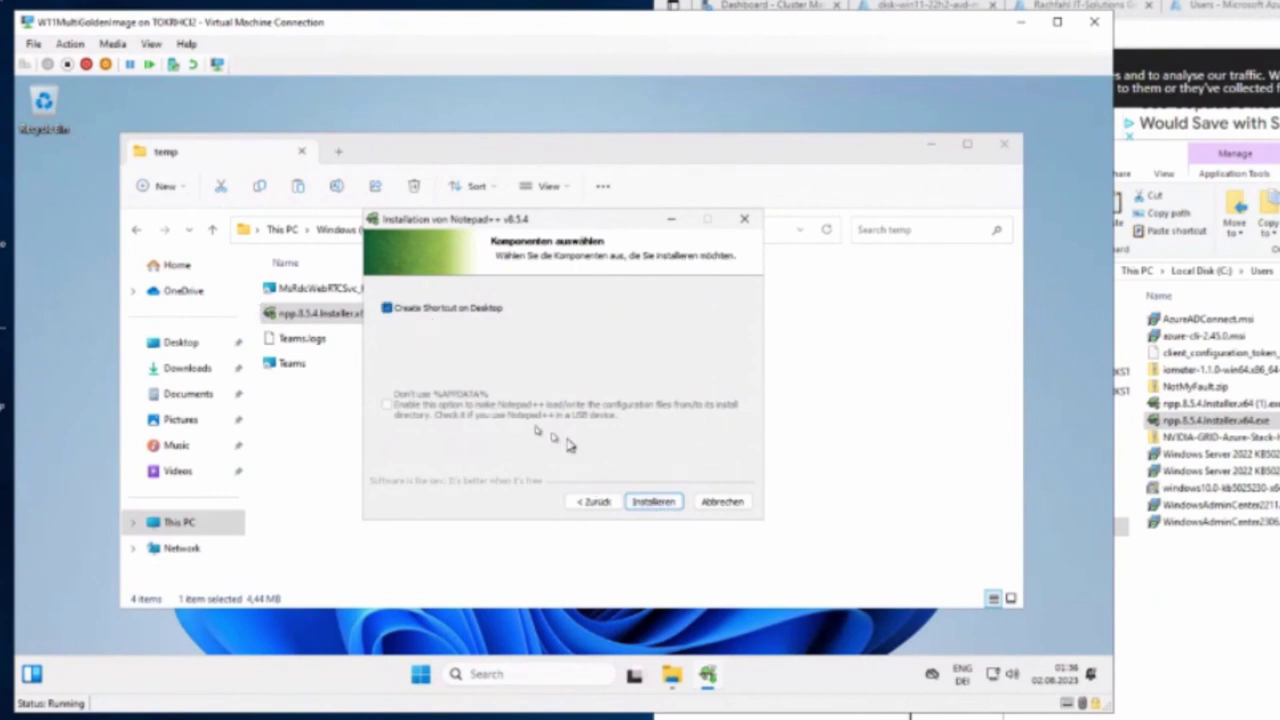
click(667, 507)
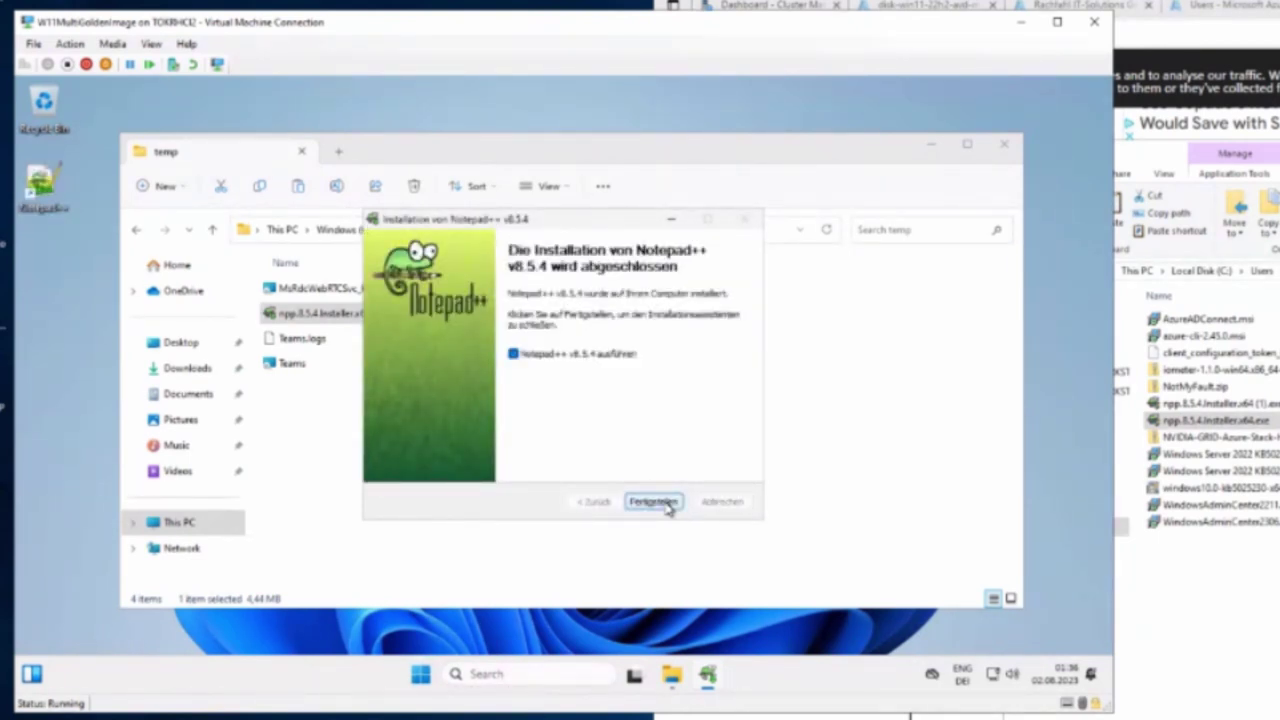
click(668, 503)
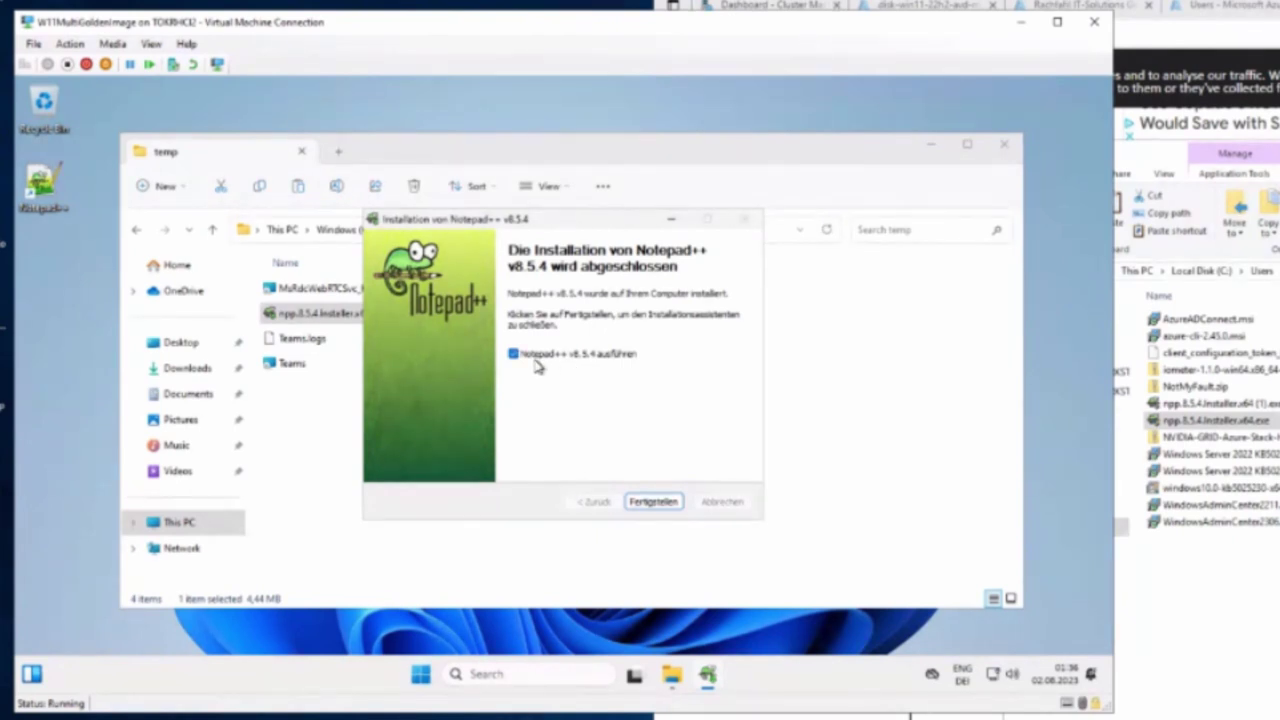
click(536, 367)
click(653, 501)
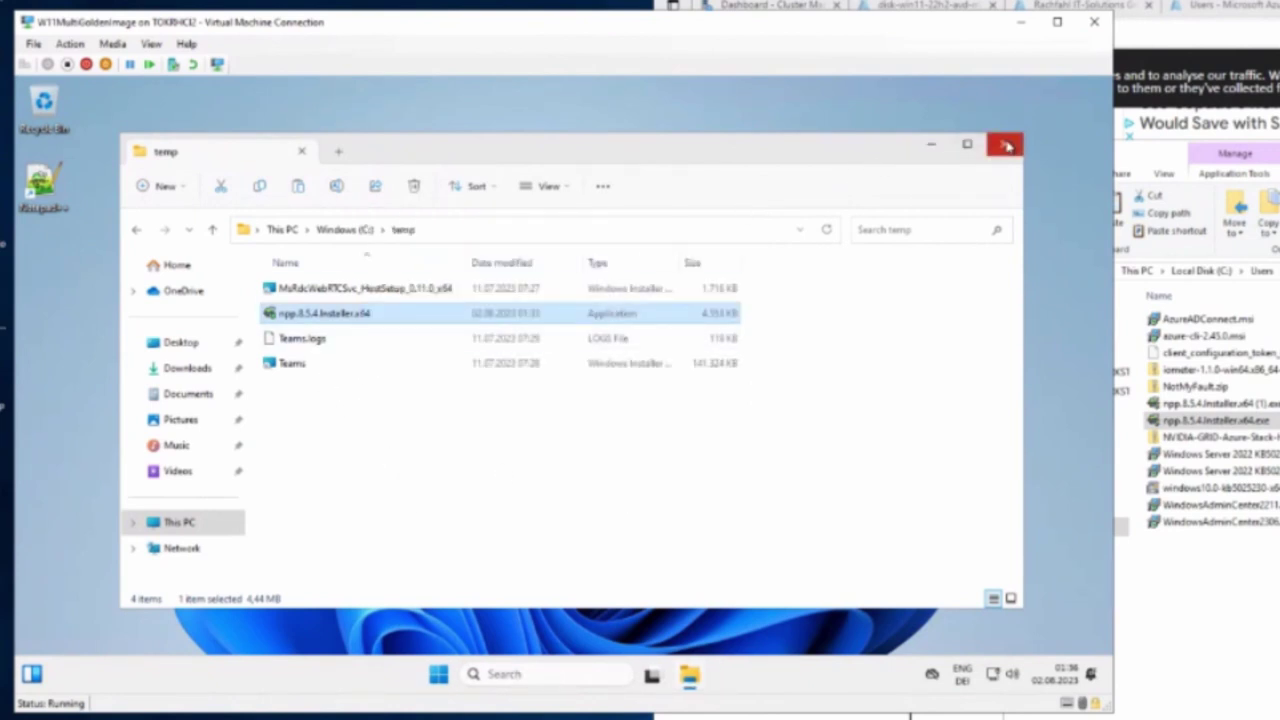
Open Terminal (Admin) in the VM and run cd \ then dir to list C:\
right_click(437, 676)
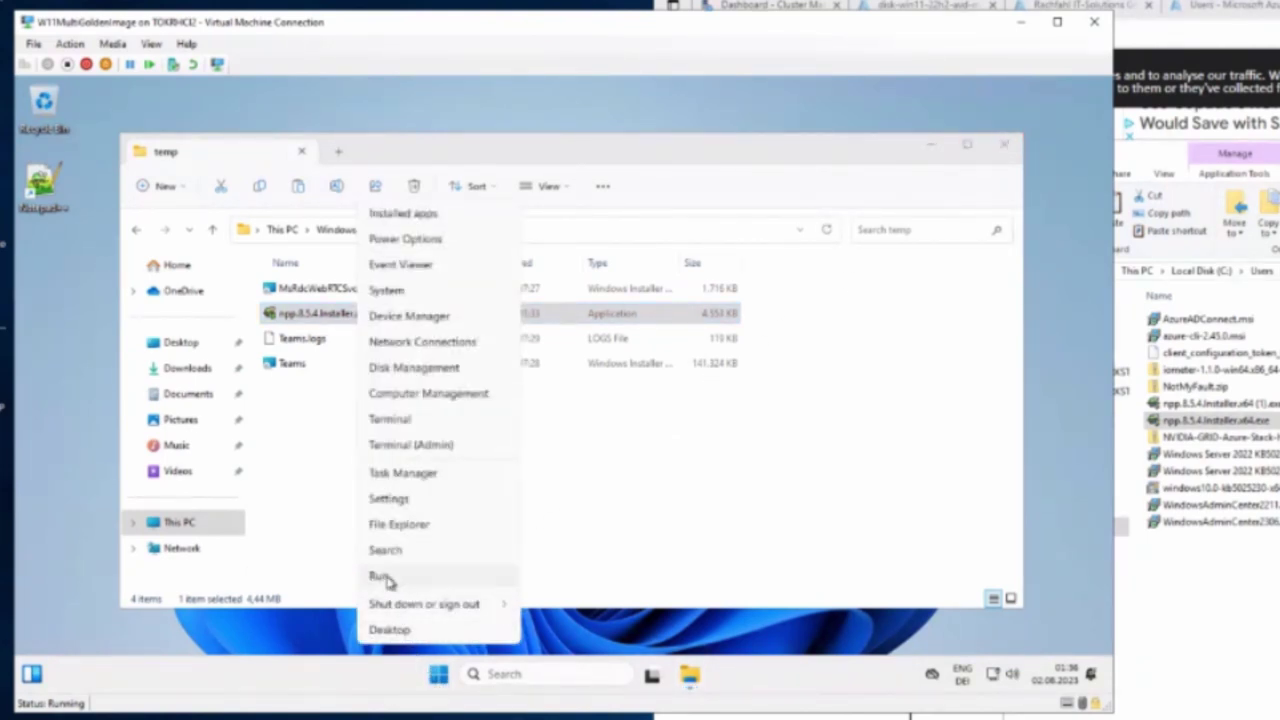
click(432, 450)
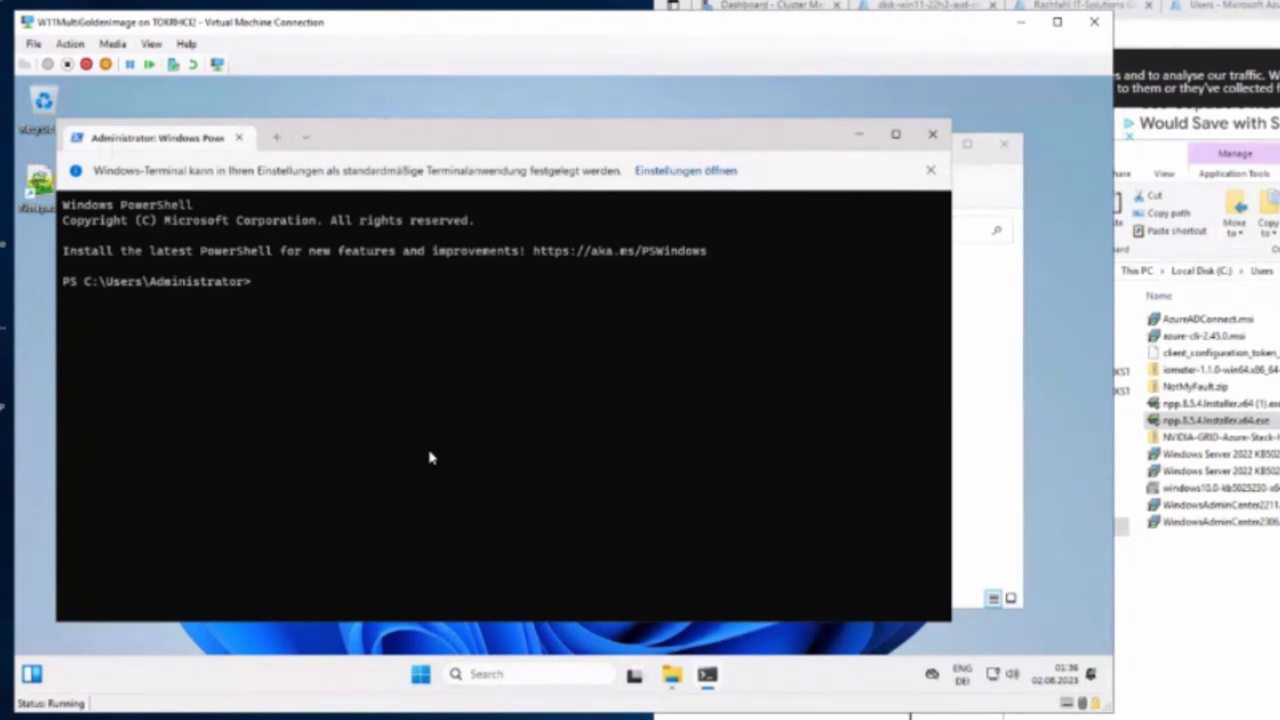
text(cd \)
key(Return)
text(di)
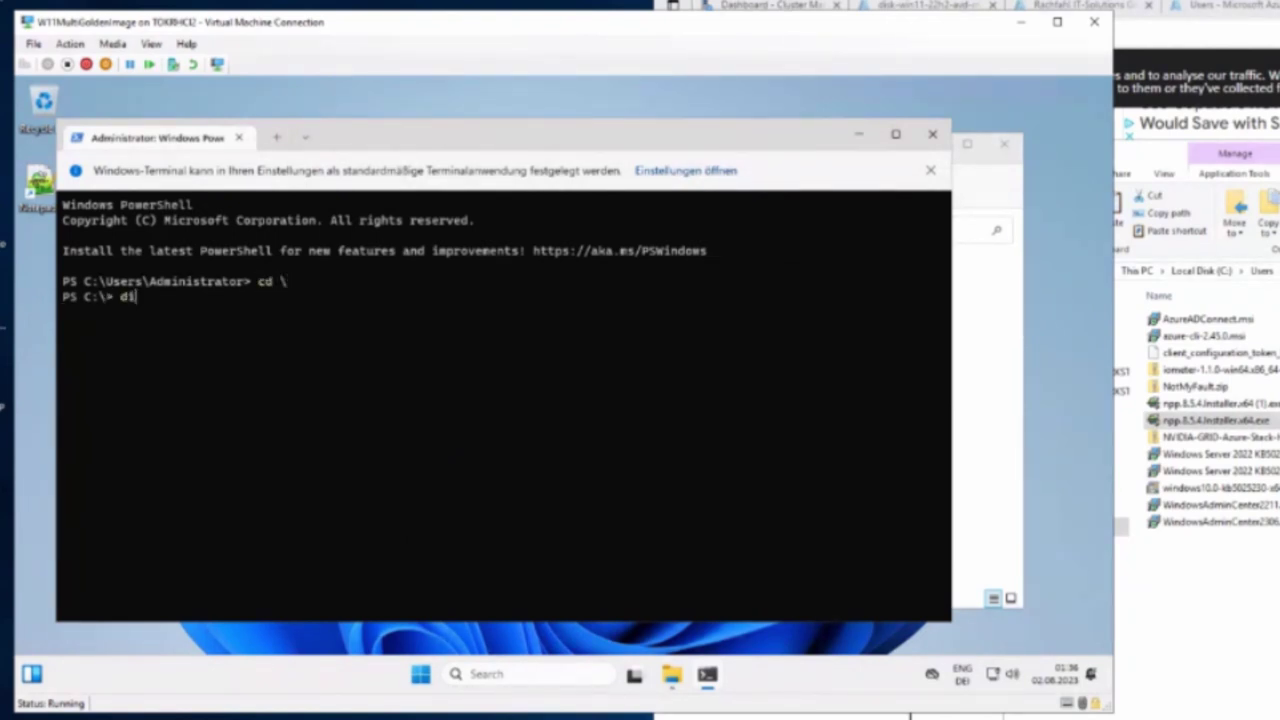
text(r)
key(Return)
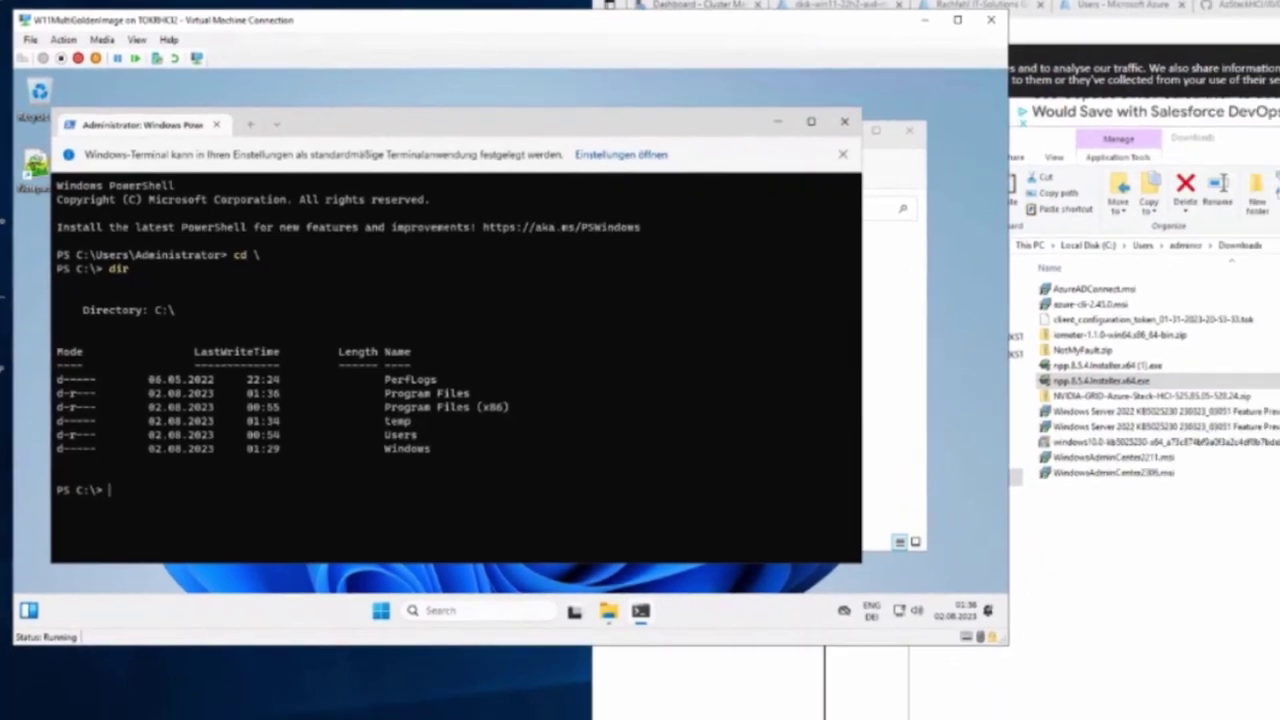
Copy the sysprep /oobe /generalize /shutdown /mode:vm command from the GitHub README and paste it in the VM's PowerShell
click(1228, 5)
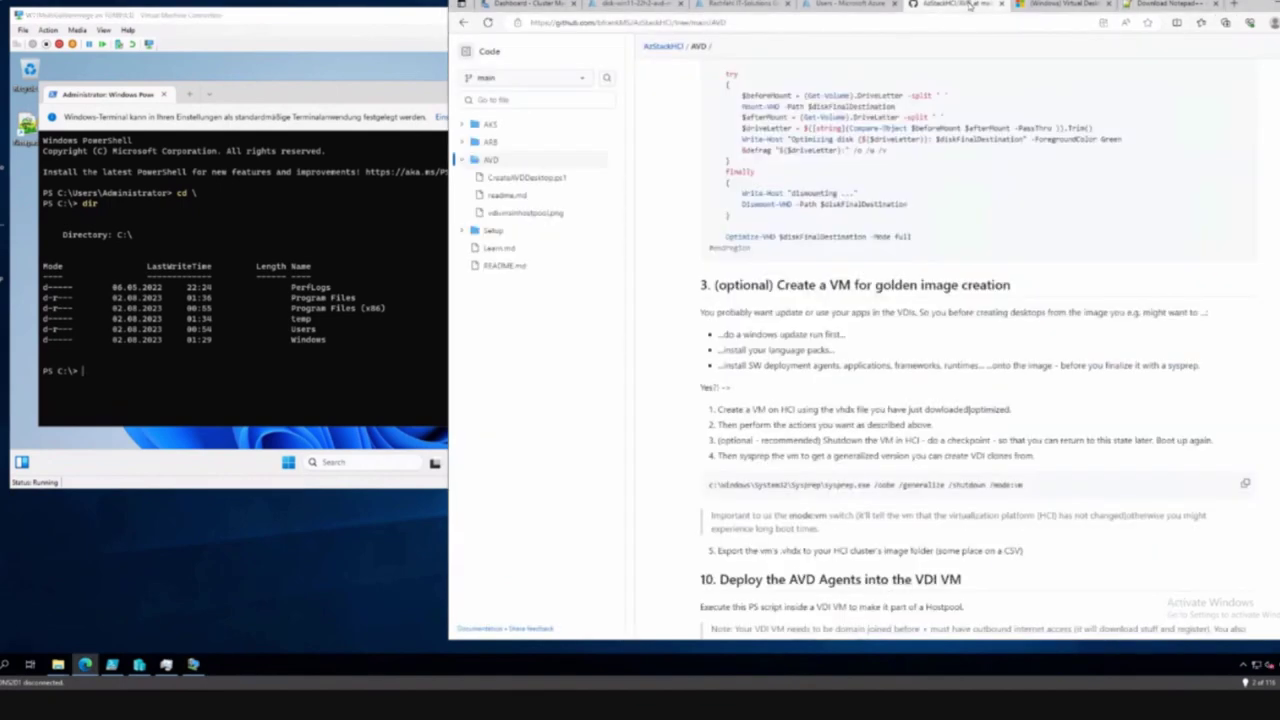
scroll(845, 420, down, 2)
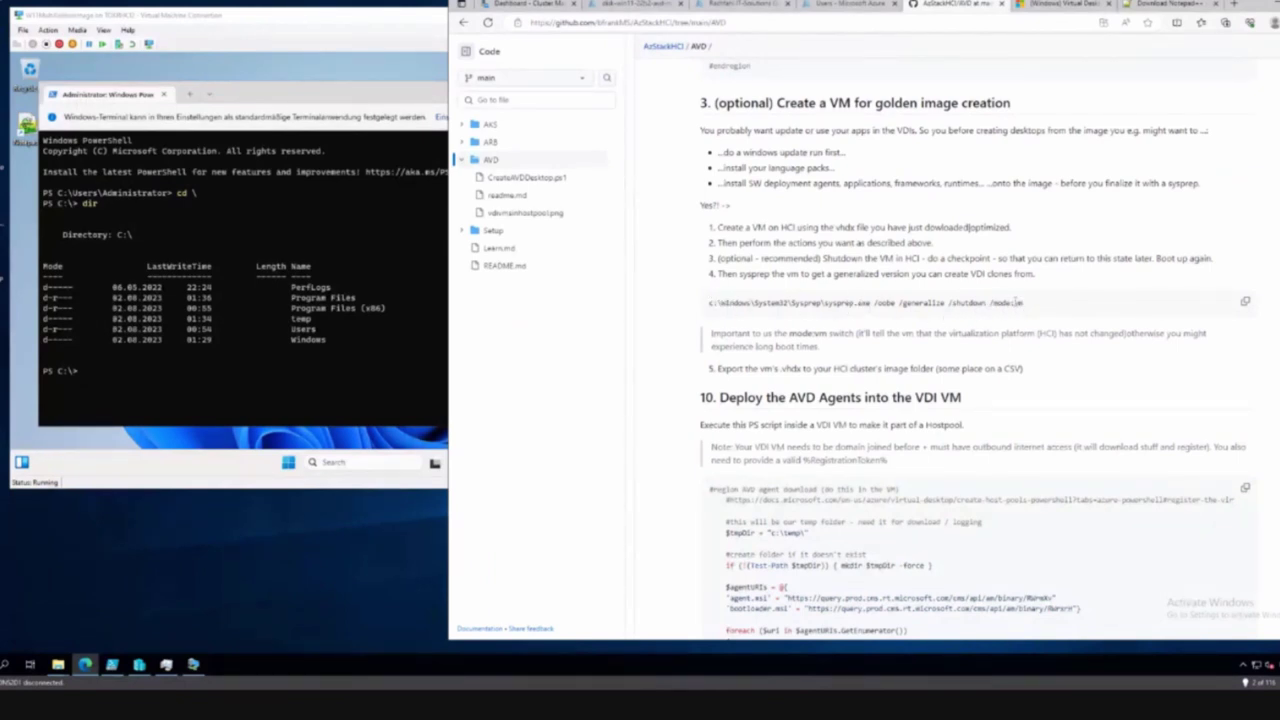
drag(1020, 302, 878, 302)
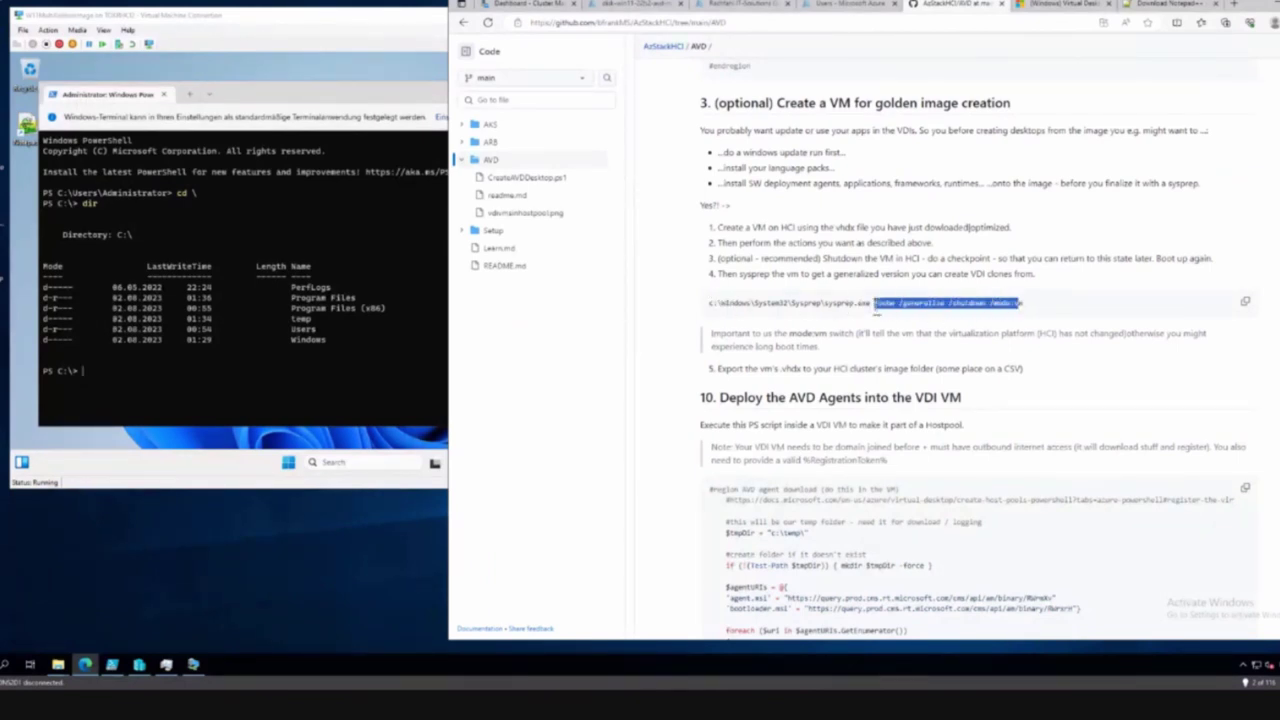
click(1037, 304)
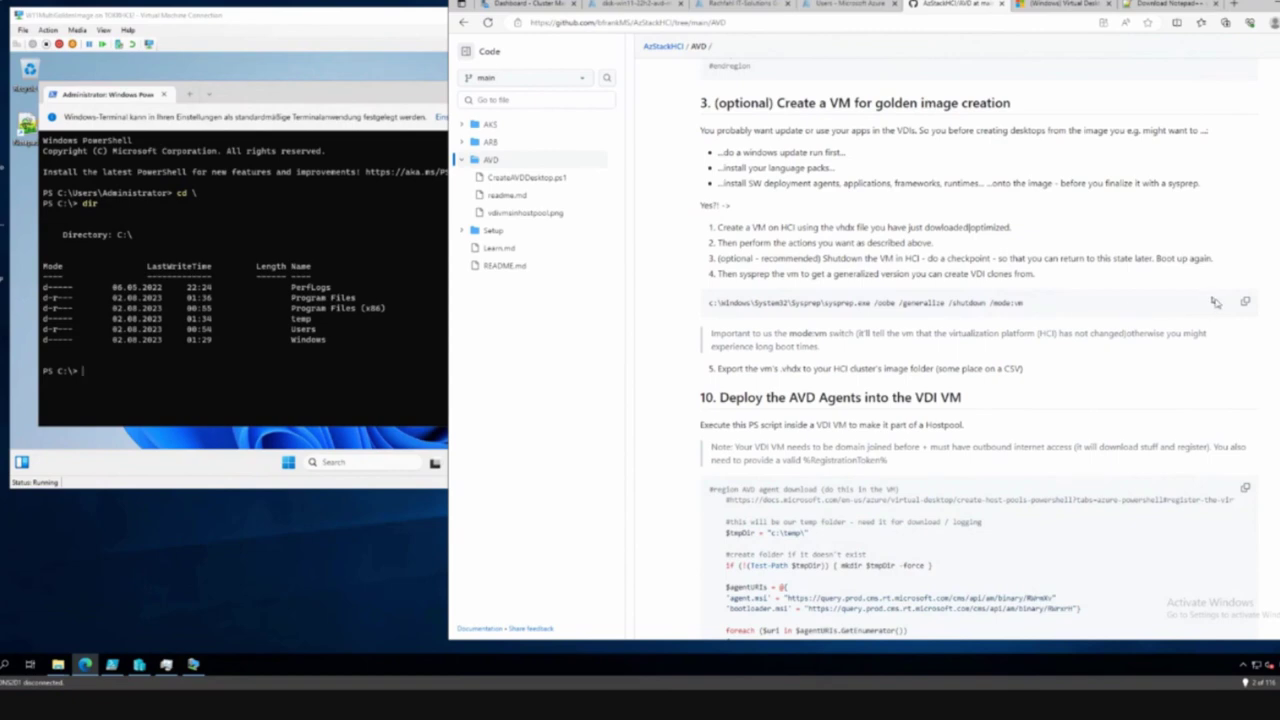
click(1246, 303)
click(276, 371)
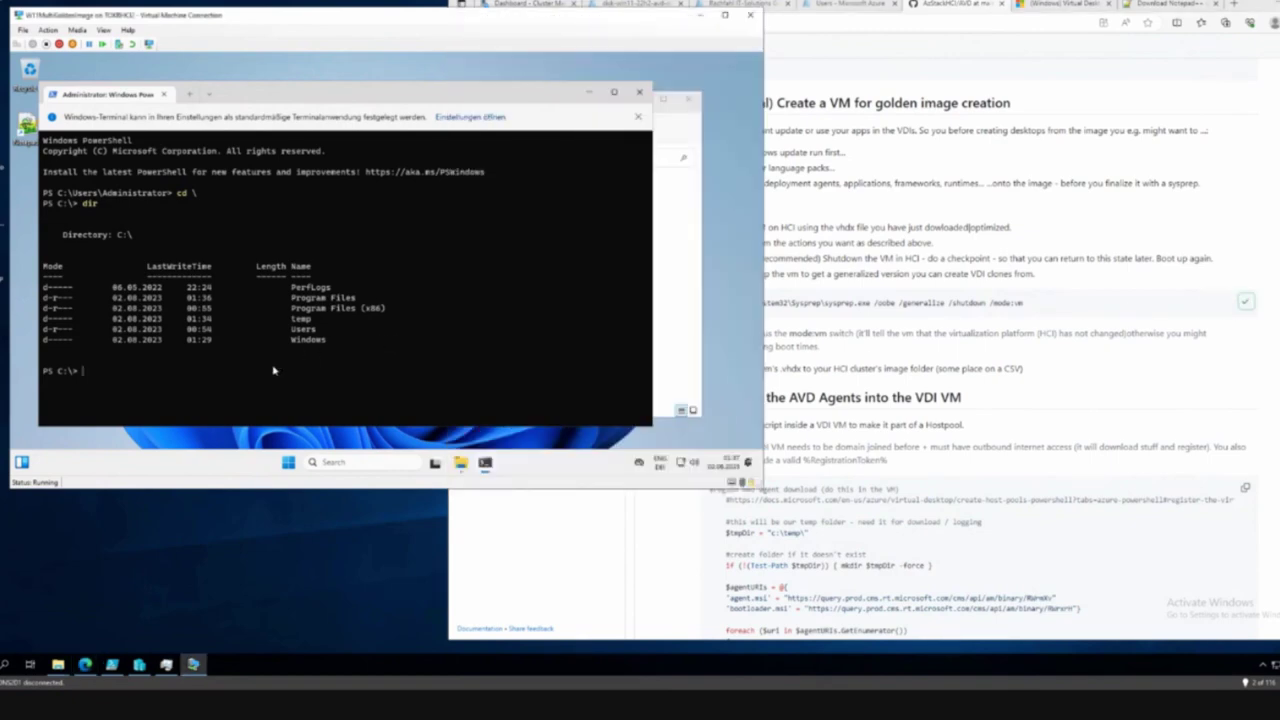
key(ctrl+v)
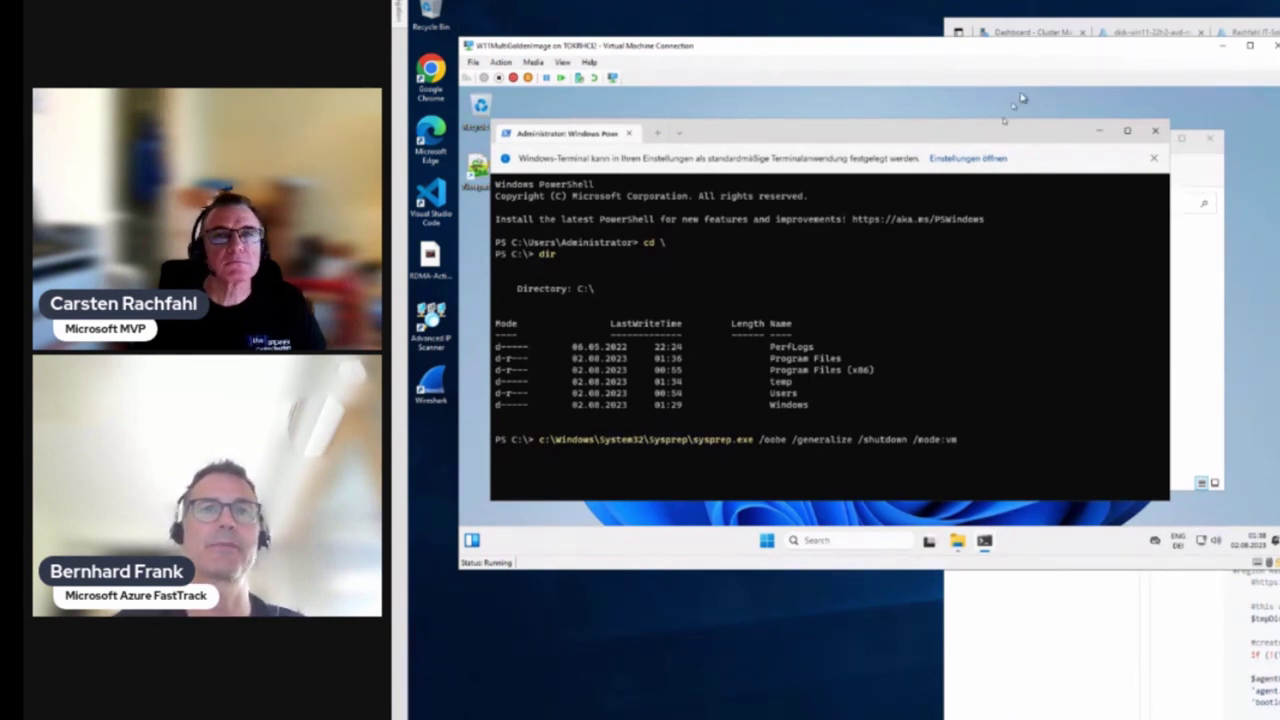
Run sysprep /oobe /generalize /shutdown /mode:vm in the VM and bring its progress window forward
click(1153, 158)
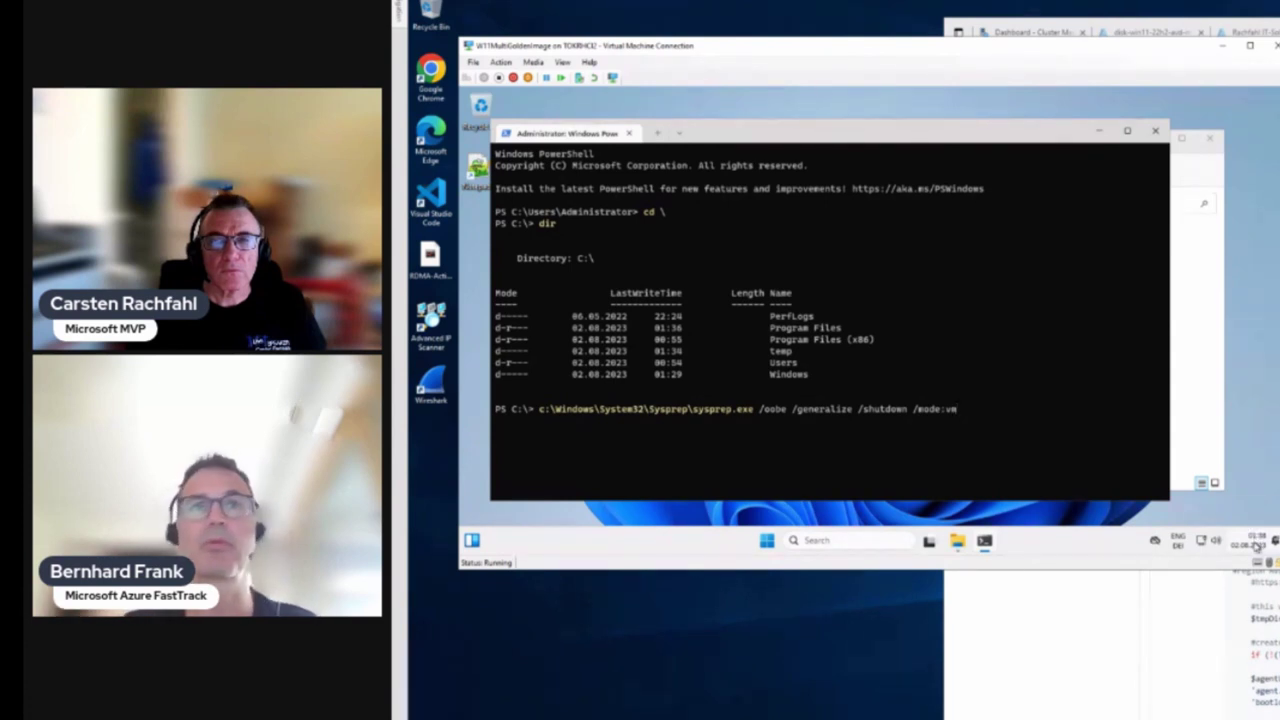
mouse_move(1256, 546)
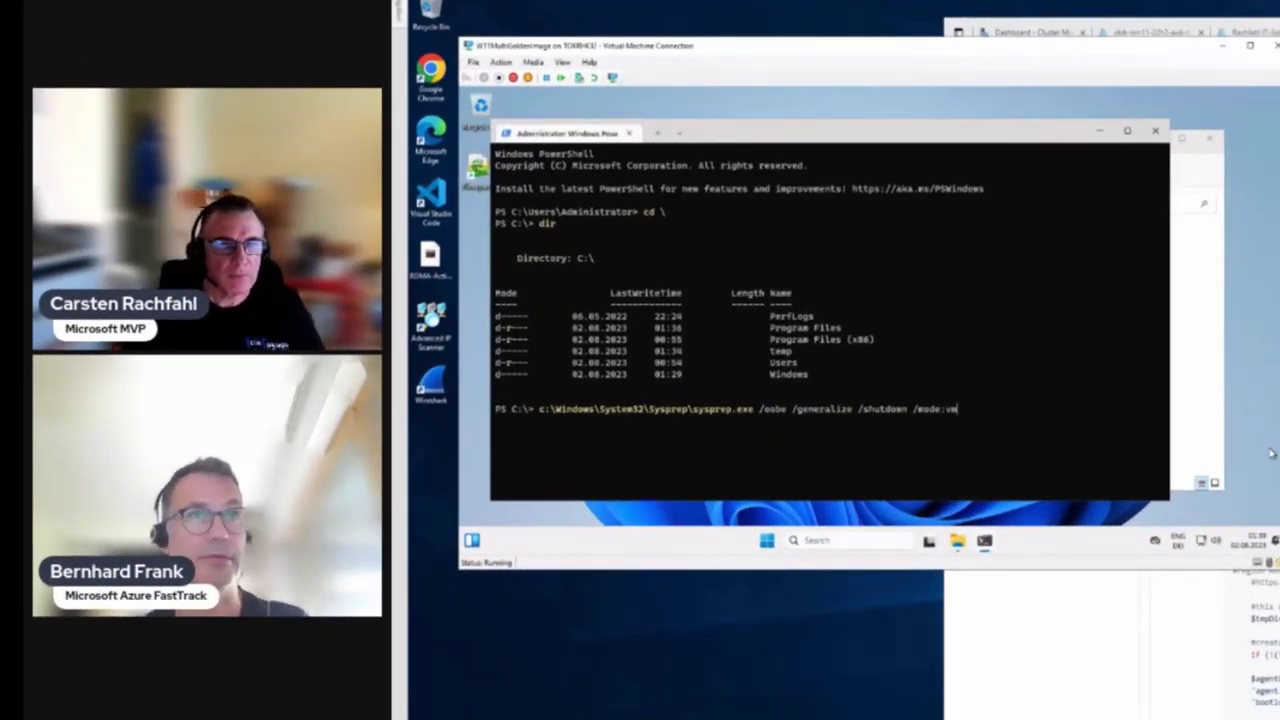
key(Return)
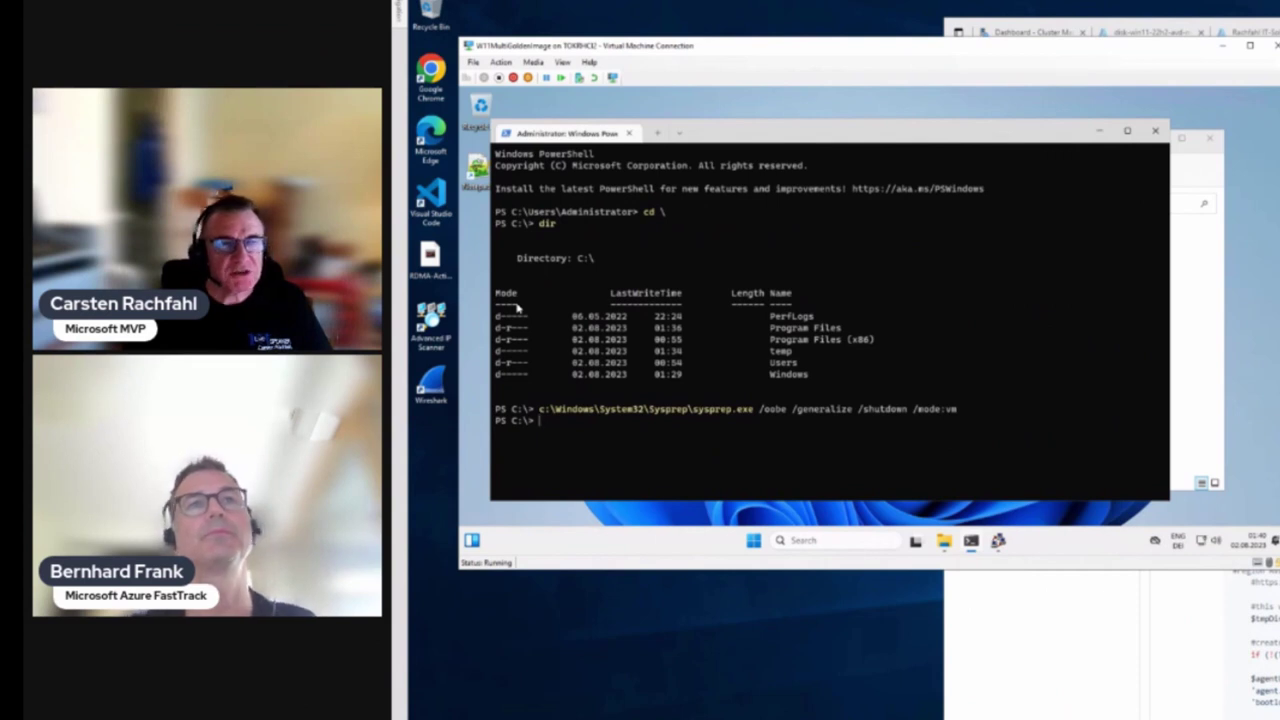
click(998, 541)
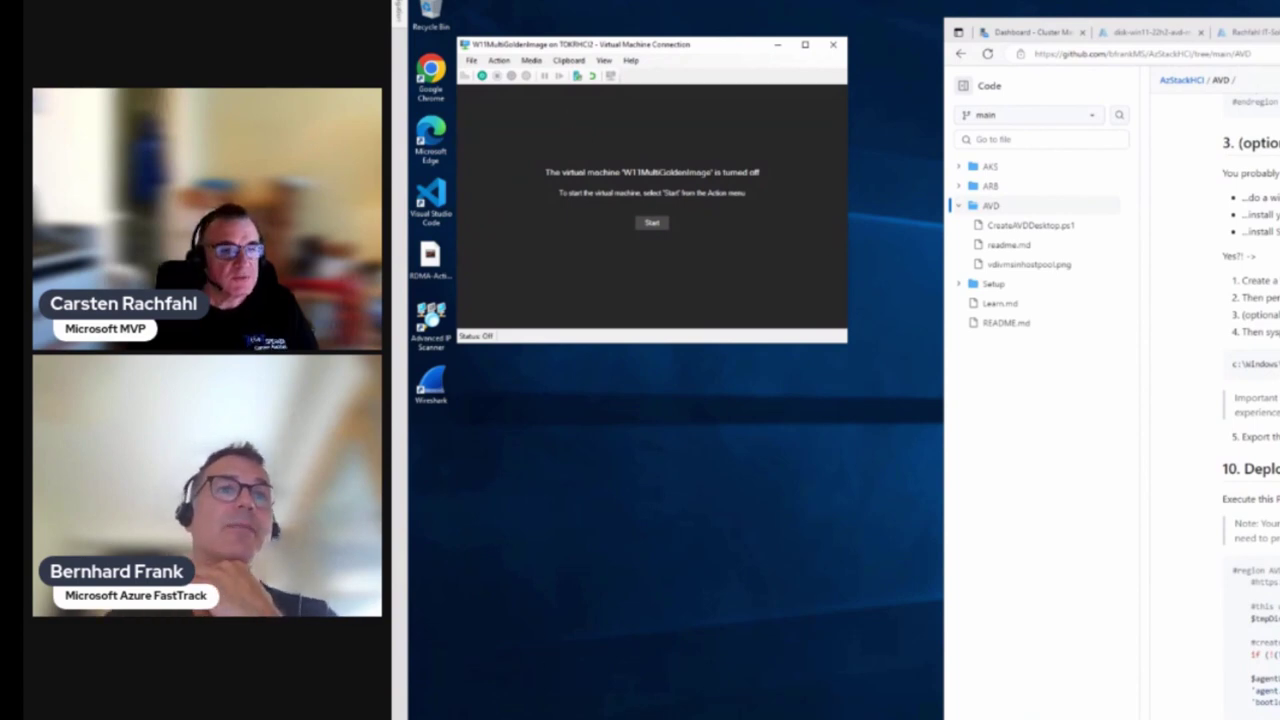
In Hyper-V Manager, select the Off W11MultiGoldenImage VM and its 02.08.2023 10:31:40 checkpoint
key(alt+Tab)
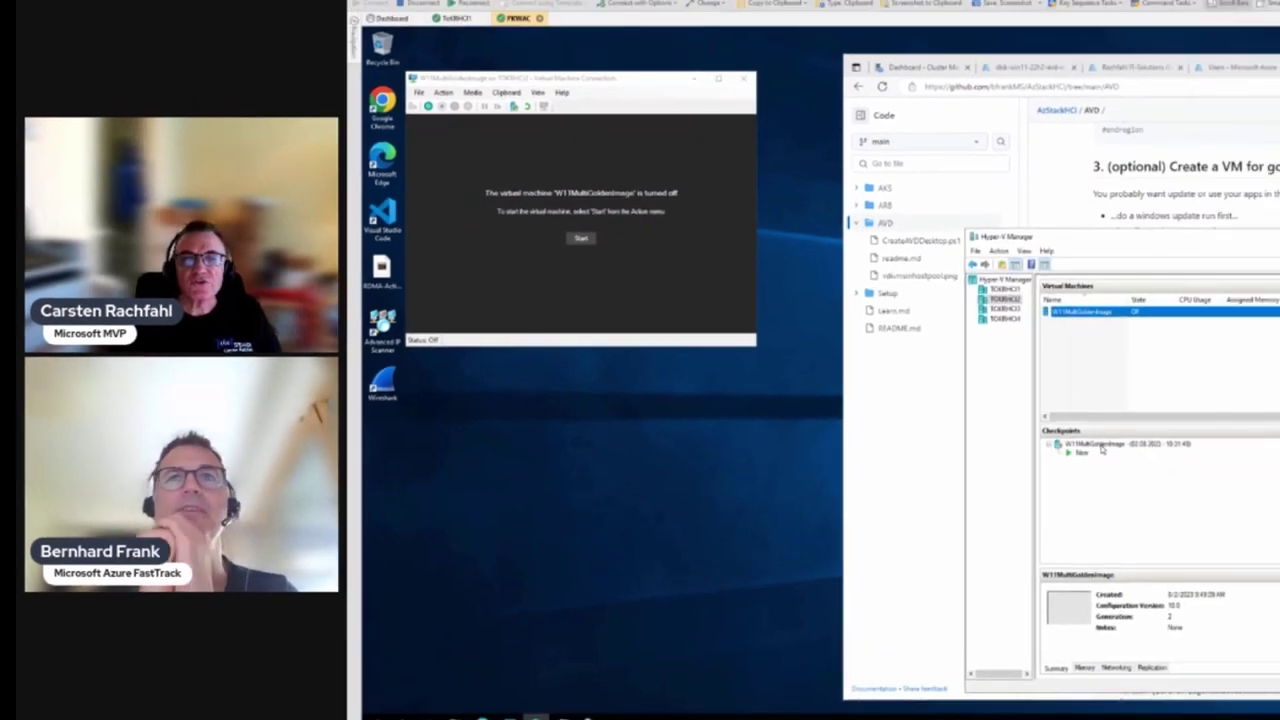
click(1100, 445)
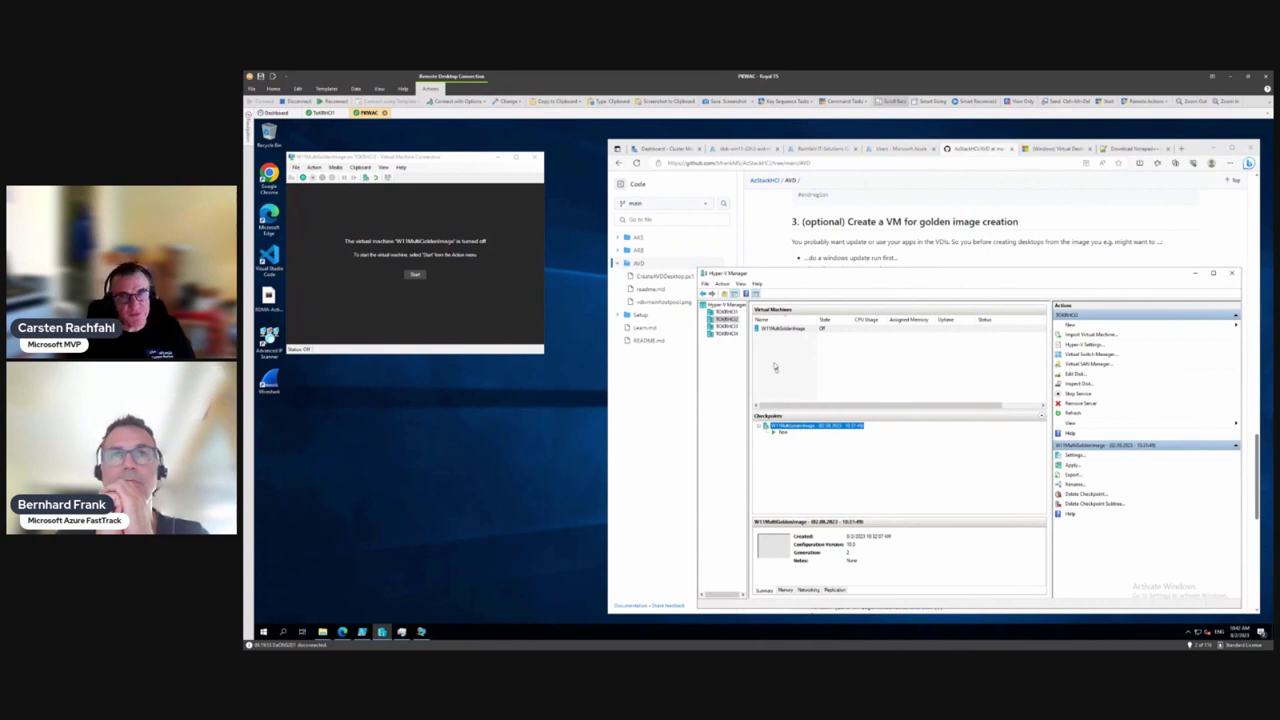
click(776, 329)
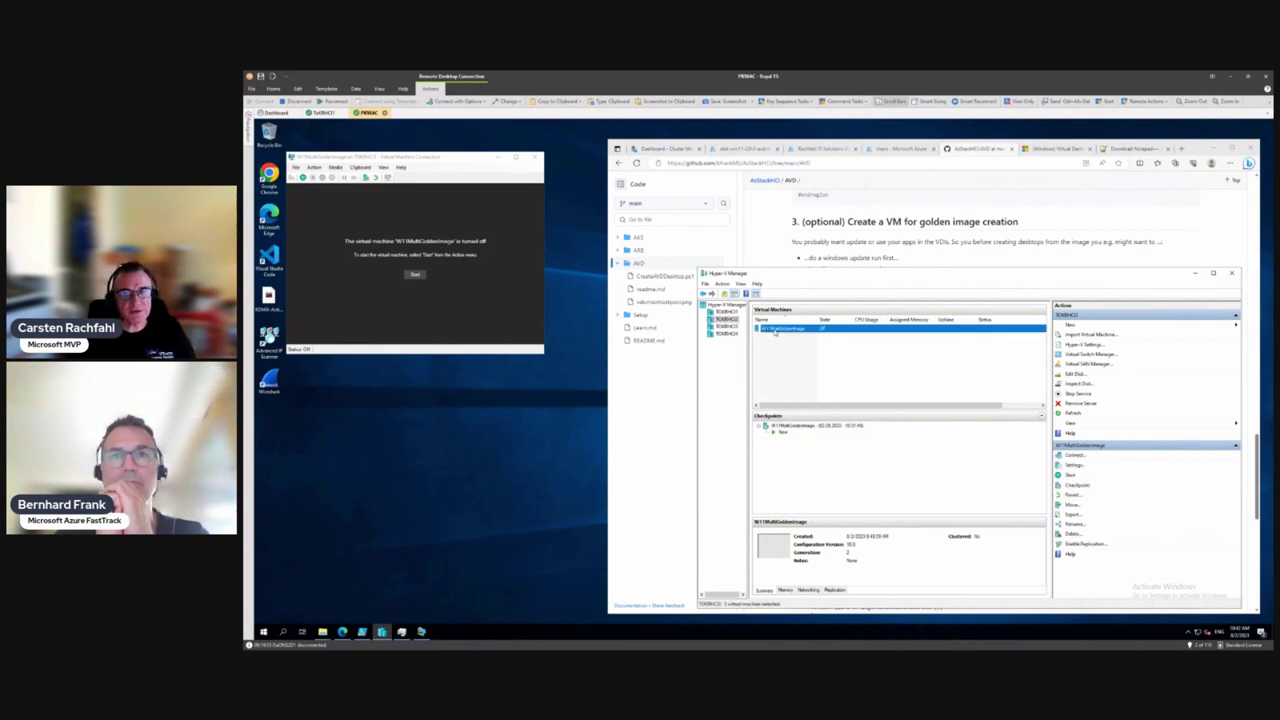
right_click(776, 331)
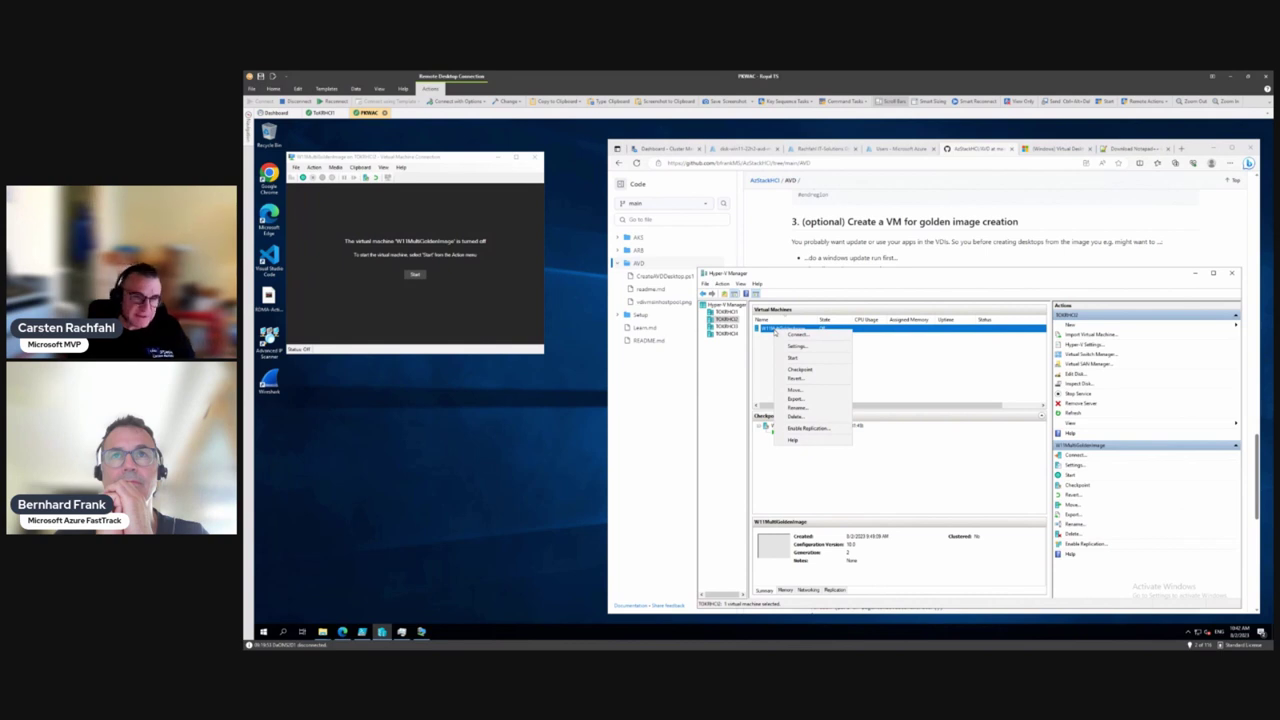
click(323, 633)
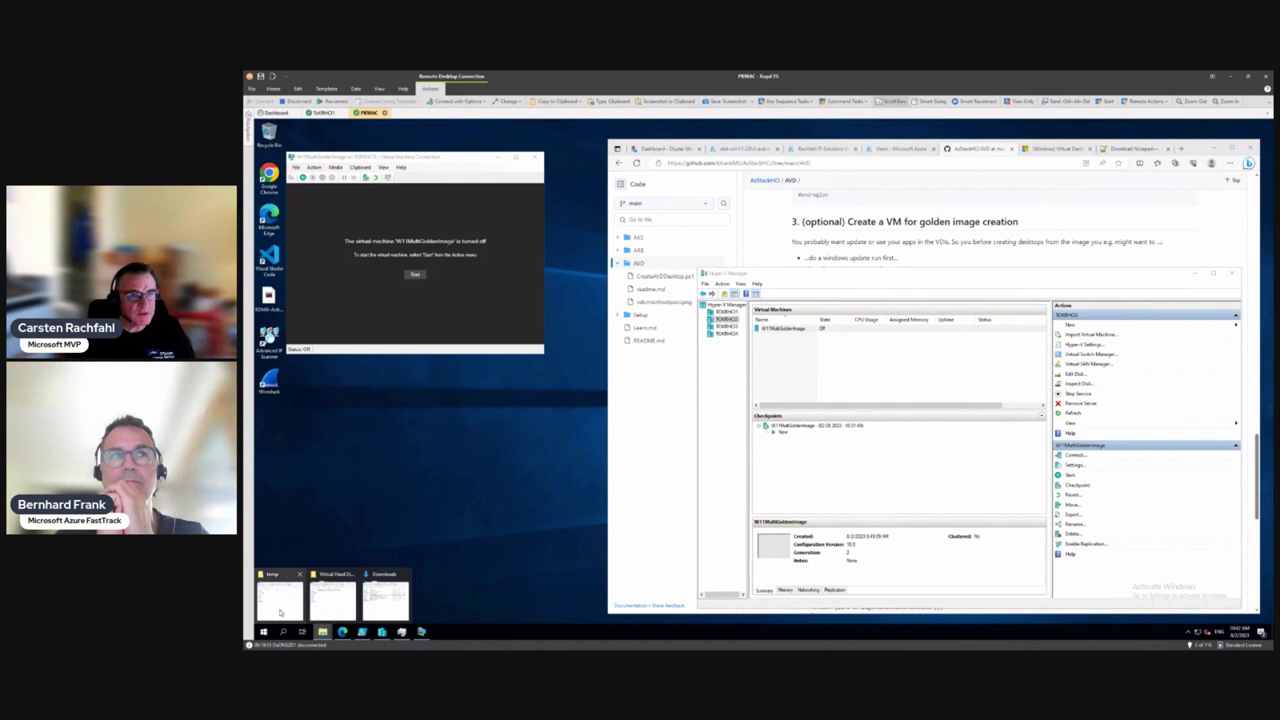
Bring up the Virtual Hard Disks Explorer window and widen the Name column to show full .vhdx and .avhdx names
click(281, 600)
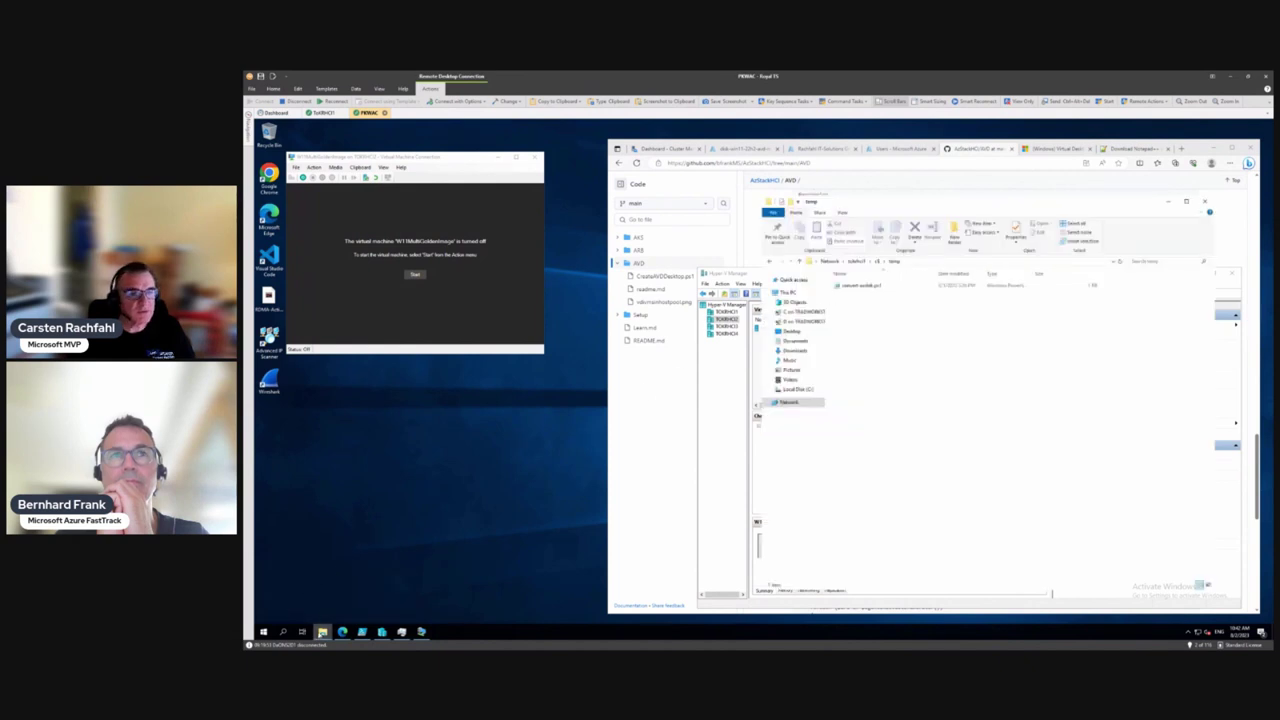
mouse_move(322, 632)
click(345, 605)
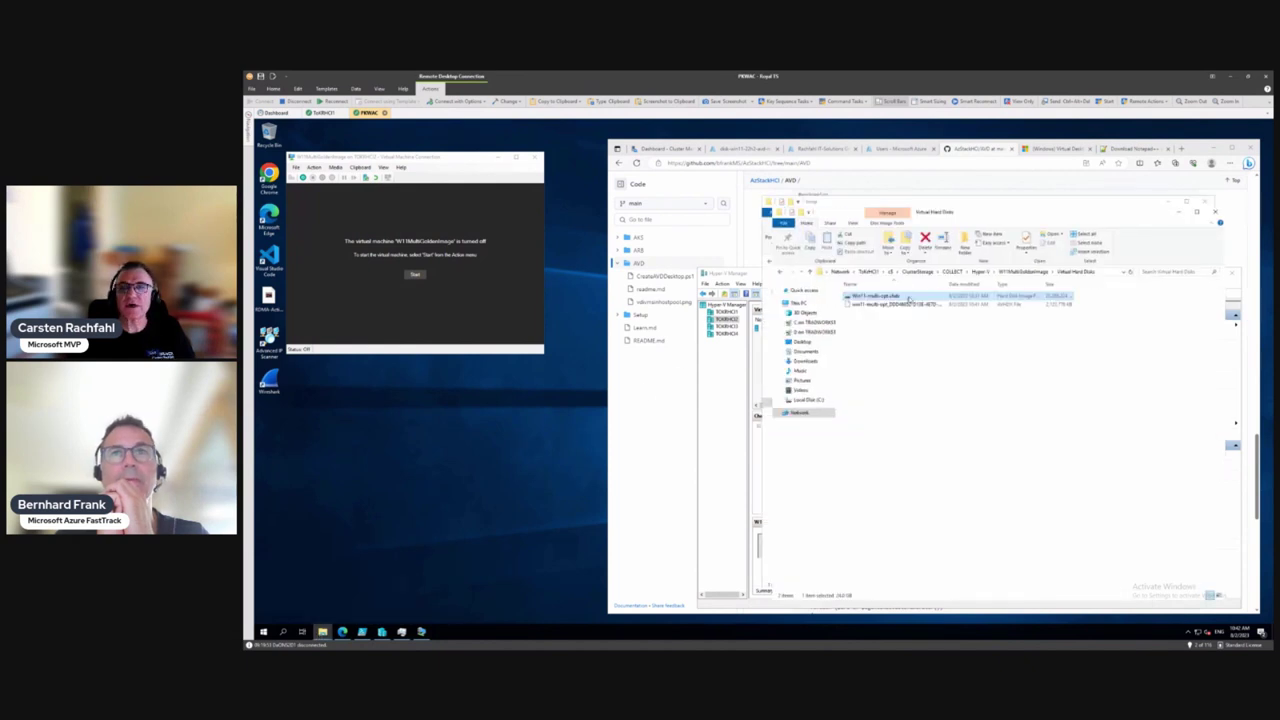
drag(944, 284, 1032, 280)
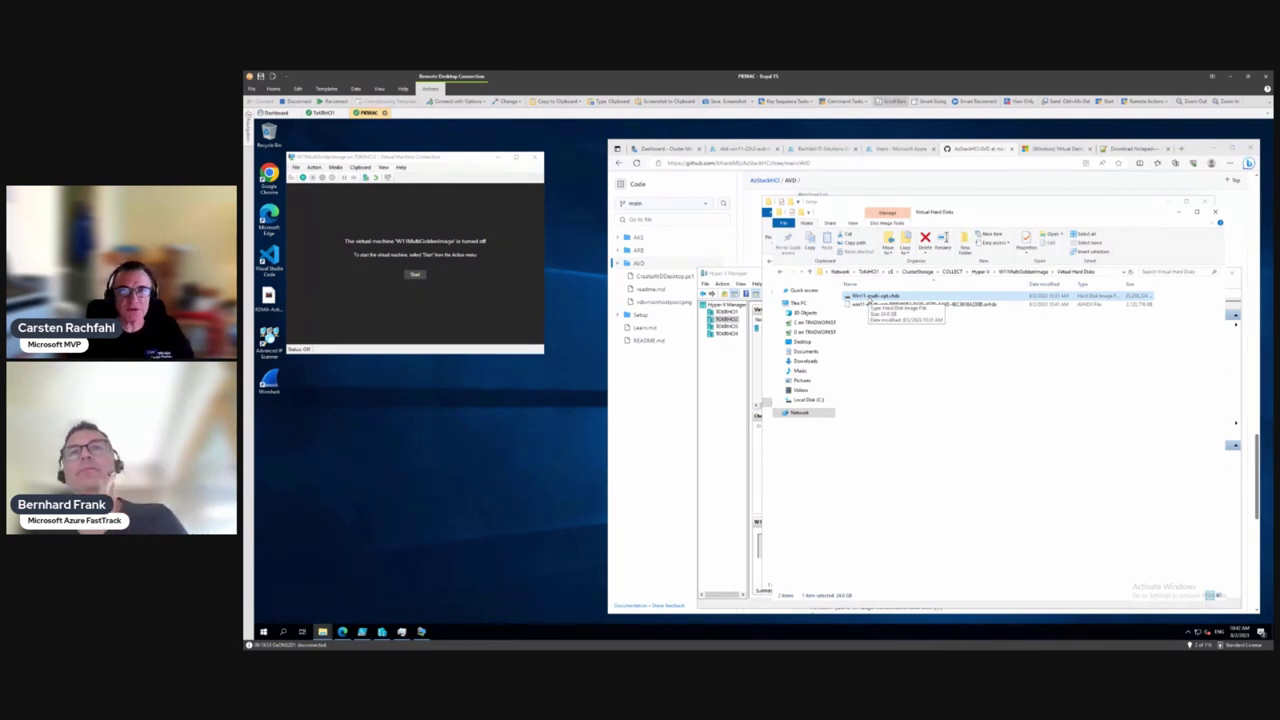
mouse_move(926, 311)
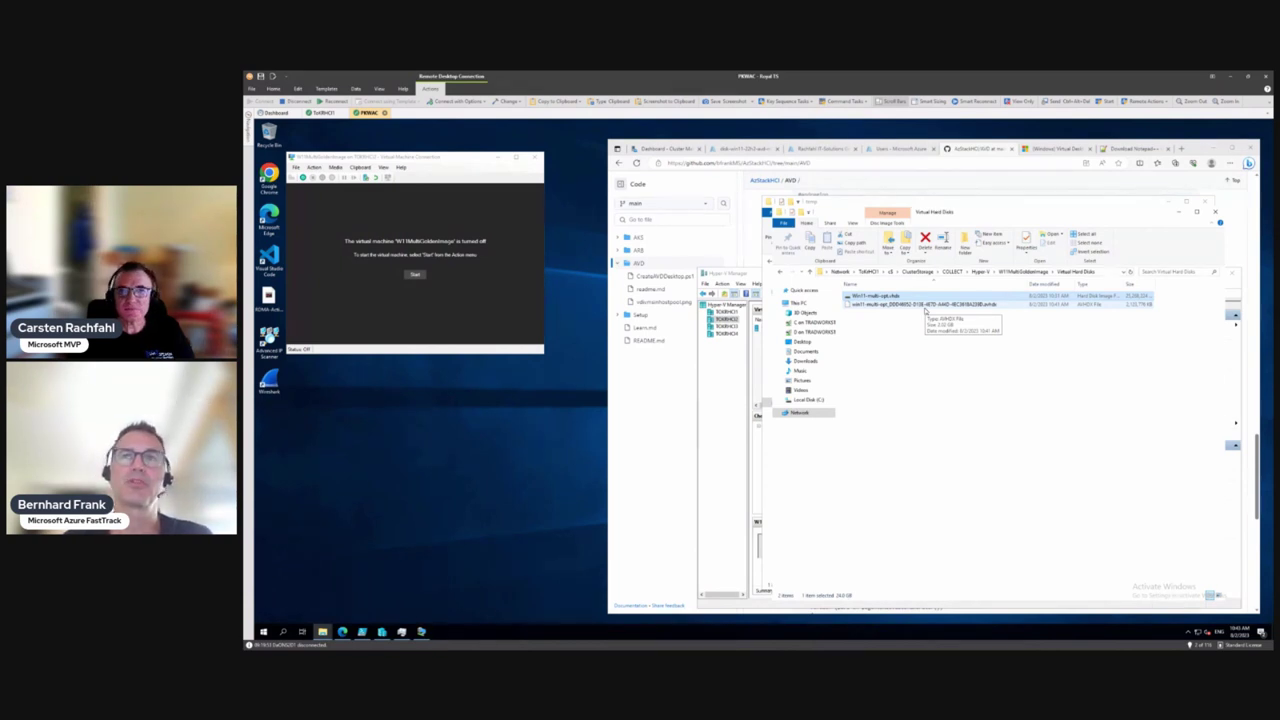
Review the actions for W11MultiGoldenImage, its 02.08.2023 10:31:40 checkpoint and the Now state beneath it
click(735, 385)
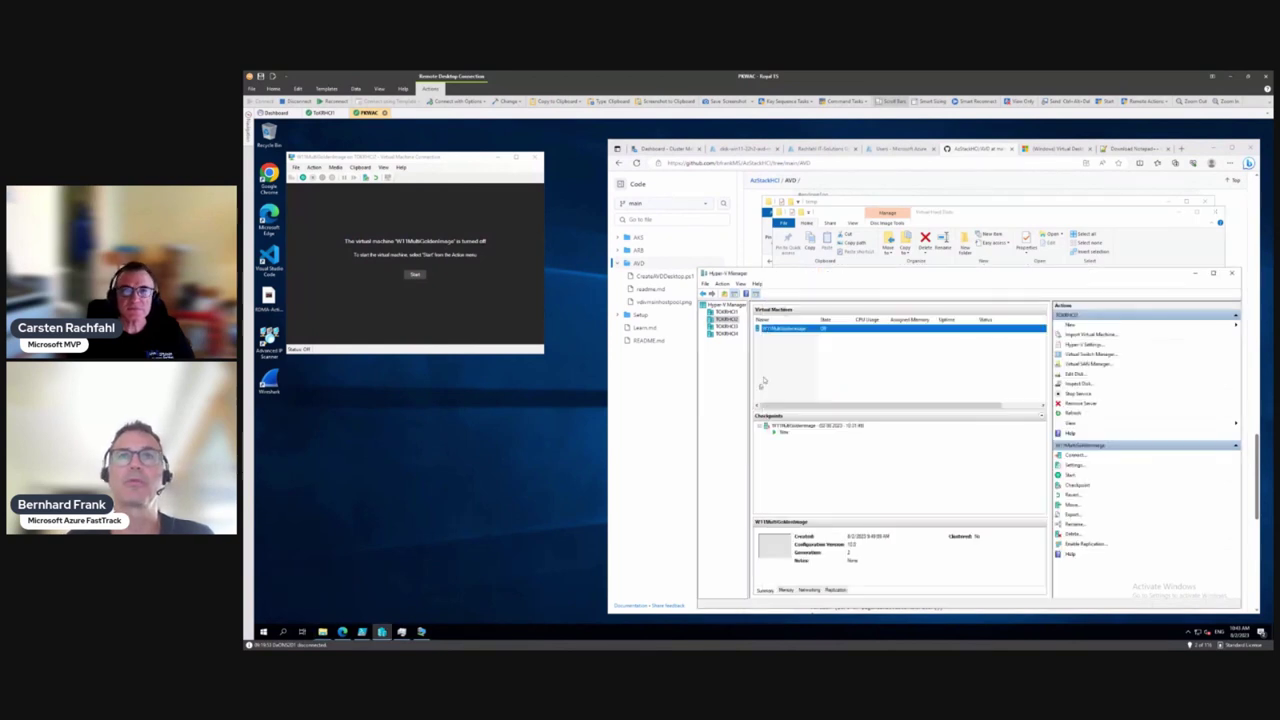
right_click(787, 330)
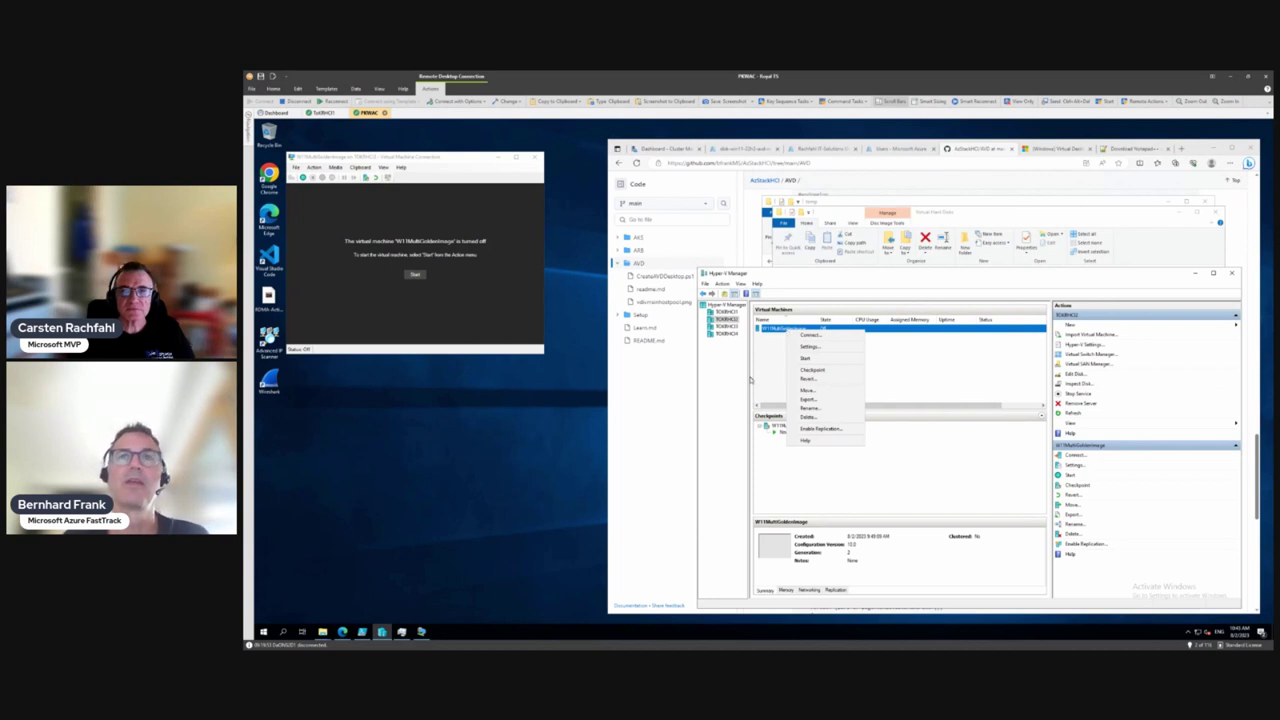
click(750, 379)
right_click(785, 426)
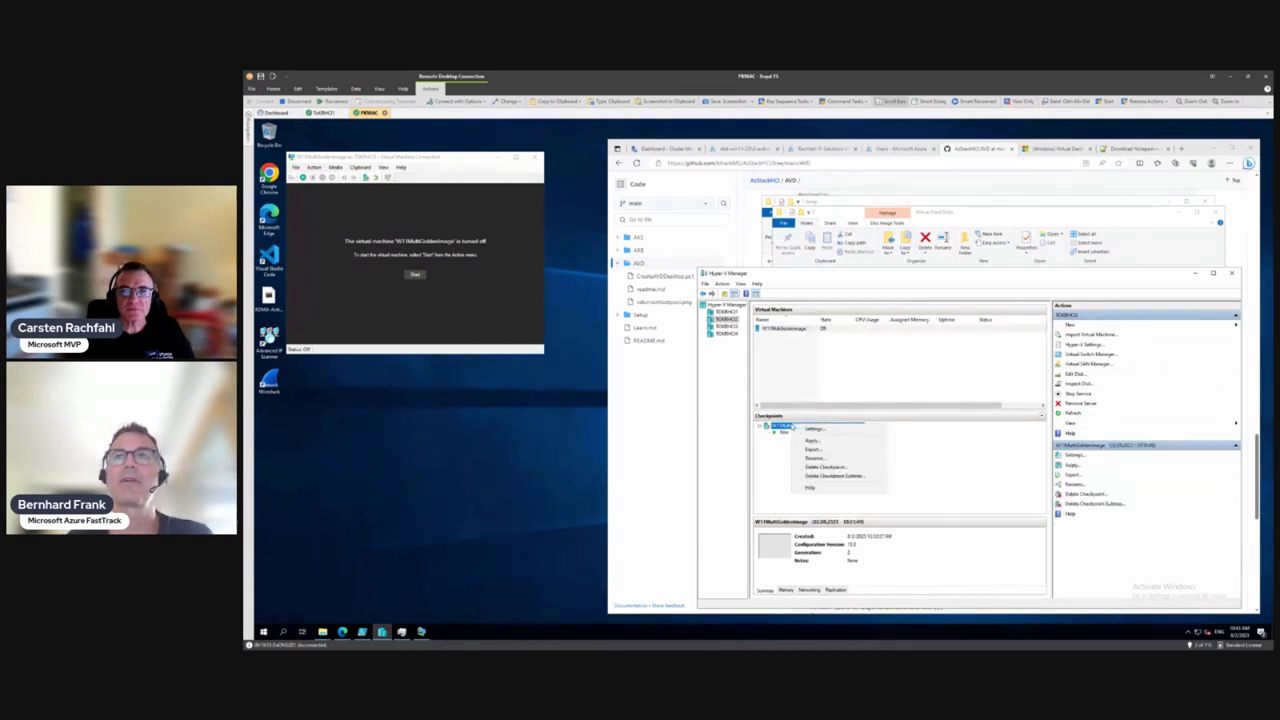
click(785, 433)
right_click(785, 434)
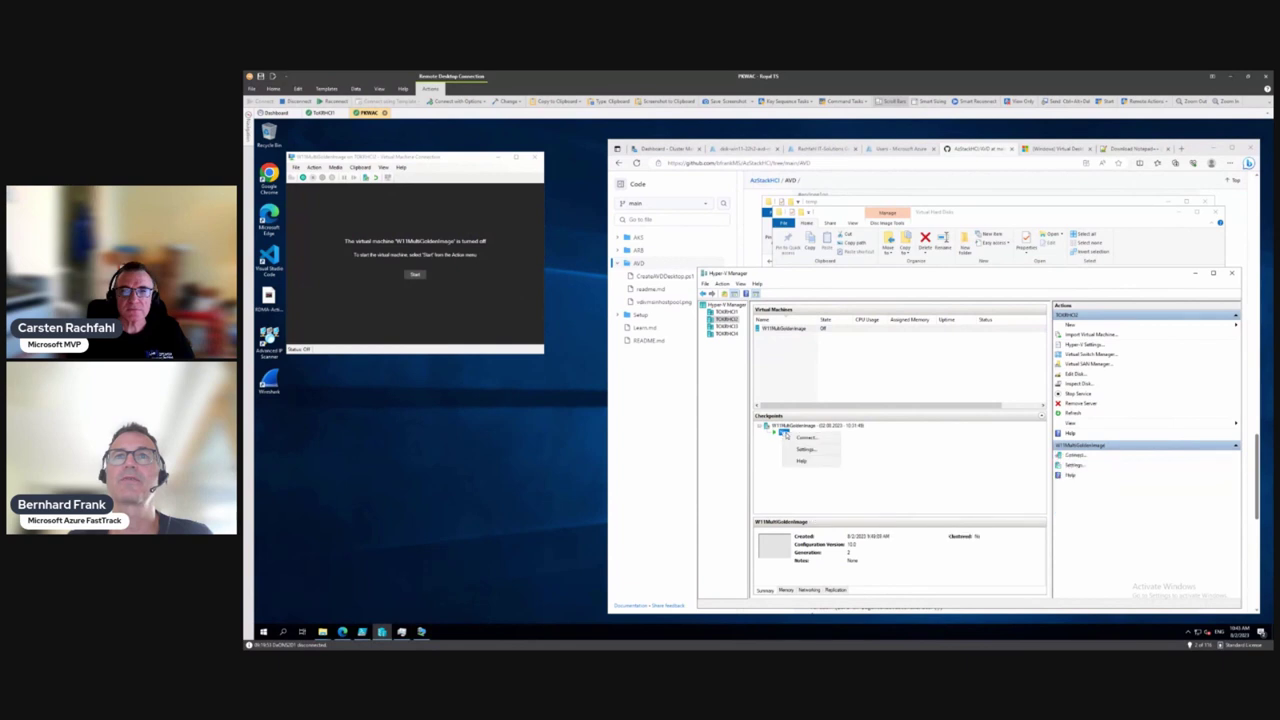
click(782, 433)
click(783, 427)
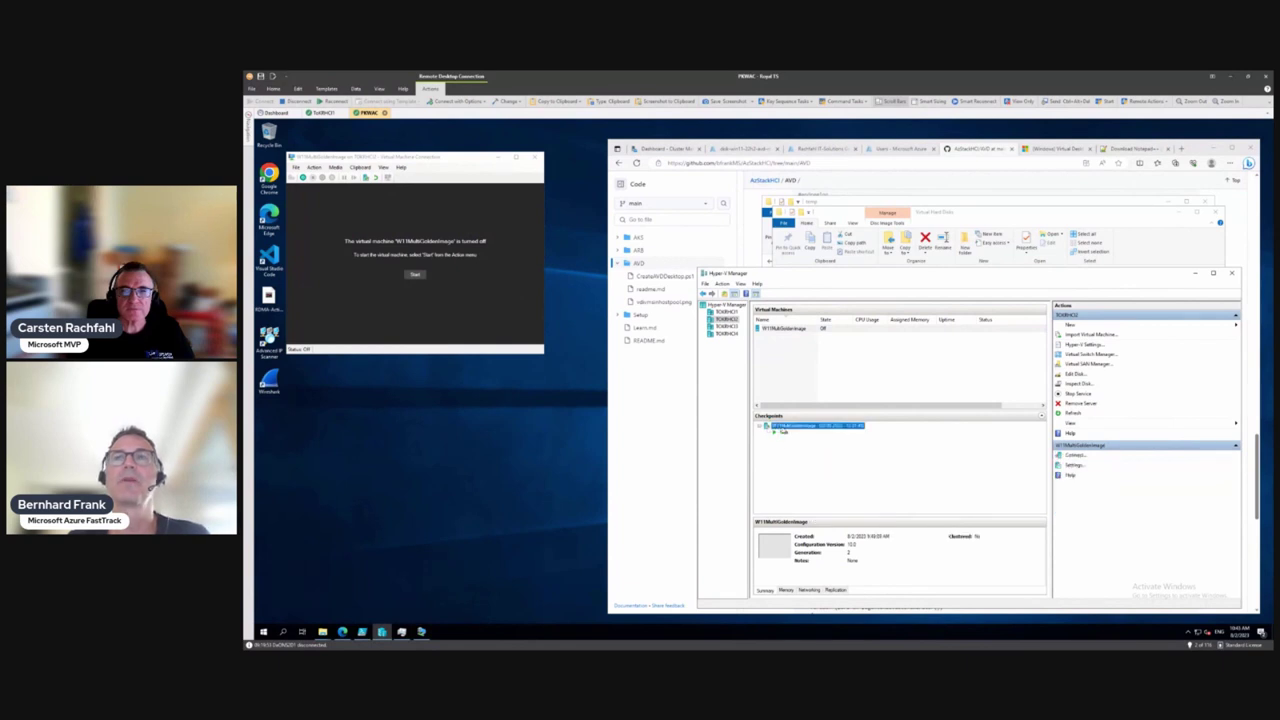
right_click(783, 428)
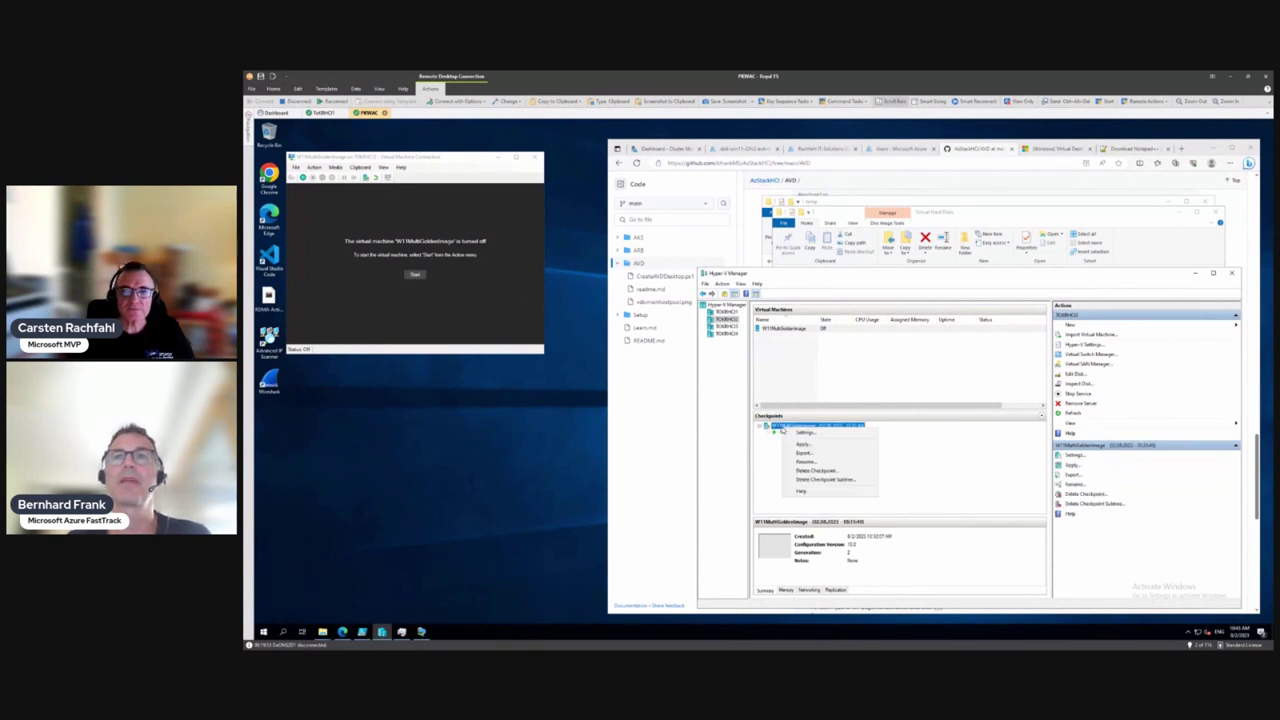
click(749, 437)
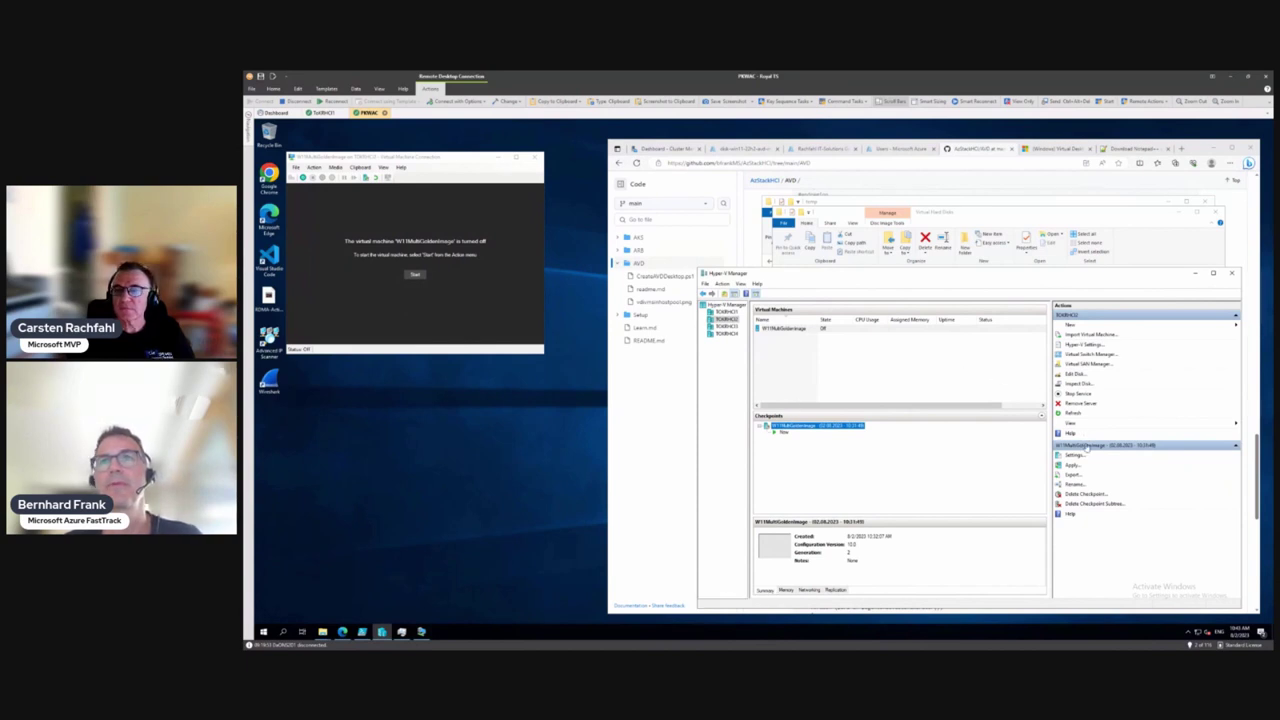
Start Edit Disk and select the .avhdx in w11multigoldenimage\Virtual Hard Disks
click(1079, 375)
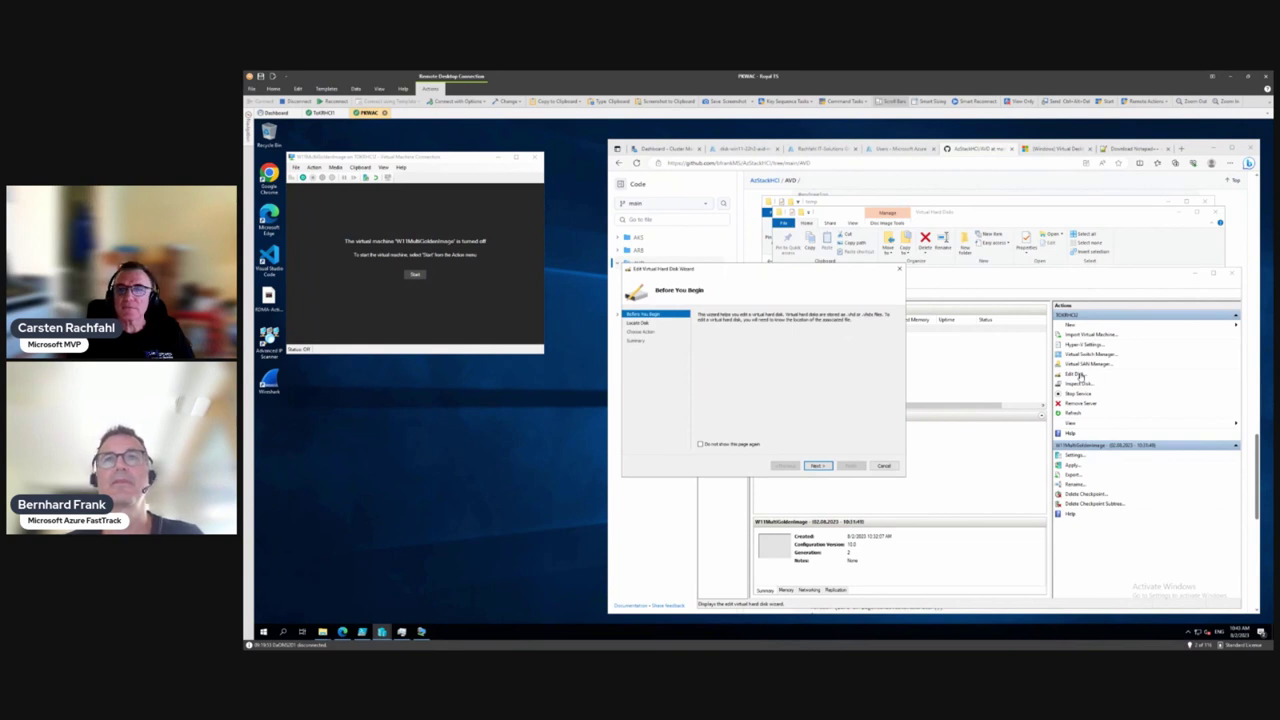
click(818, 466)
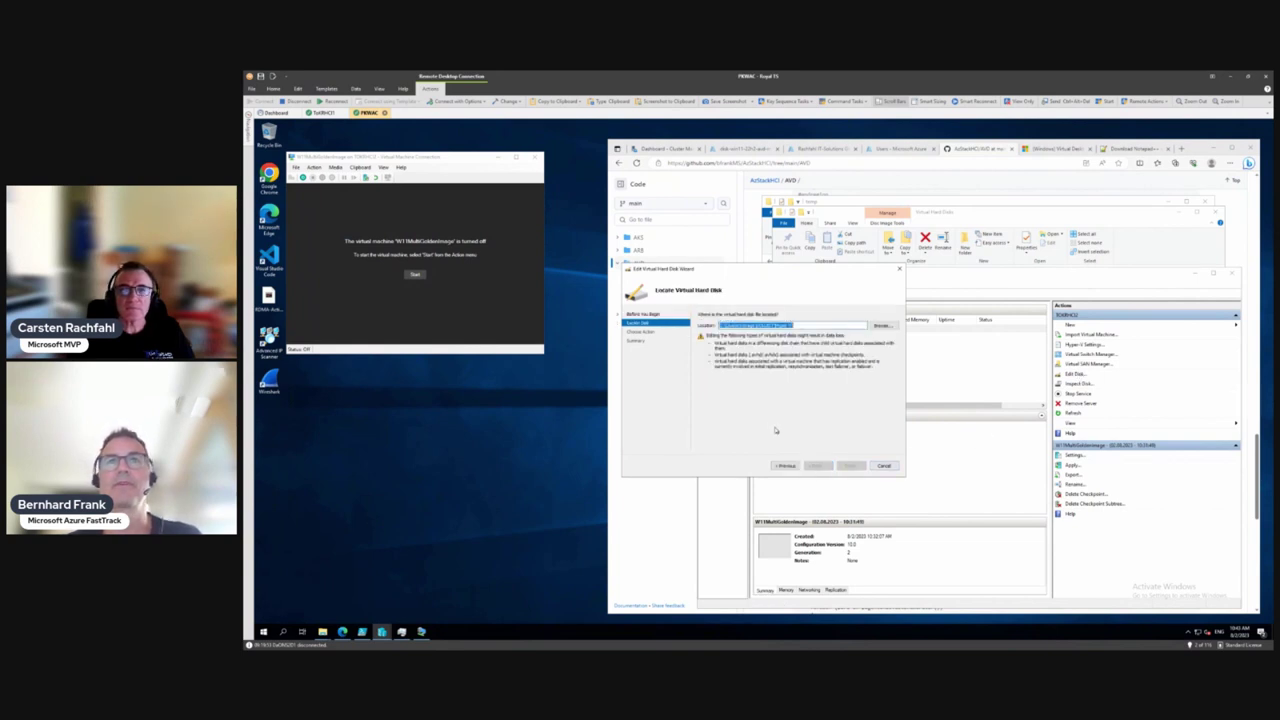
click(881, 327)
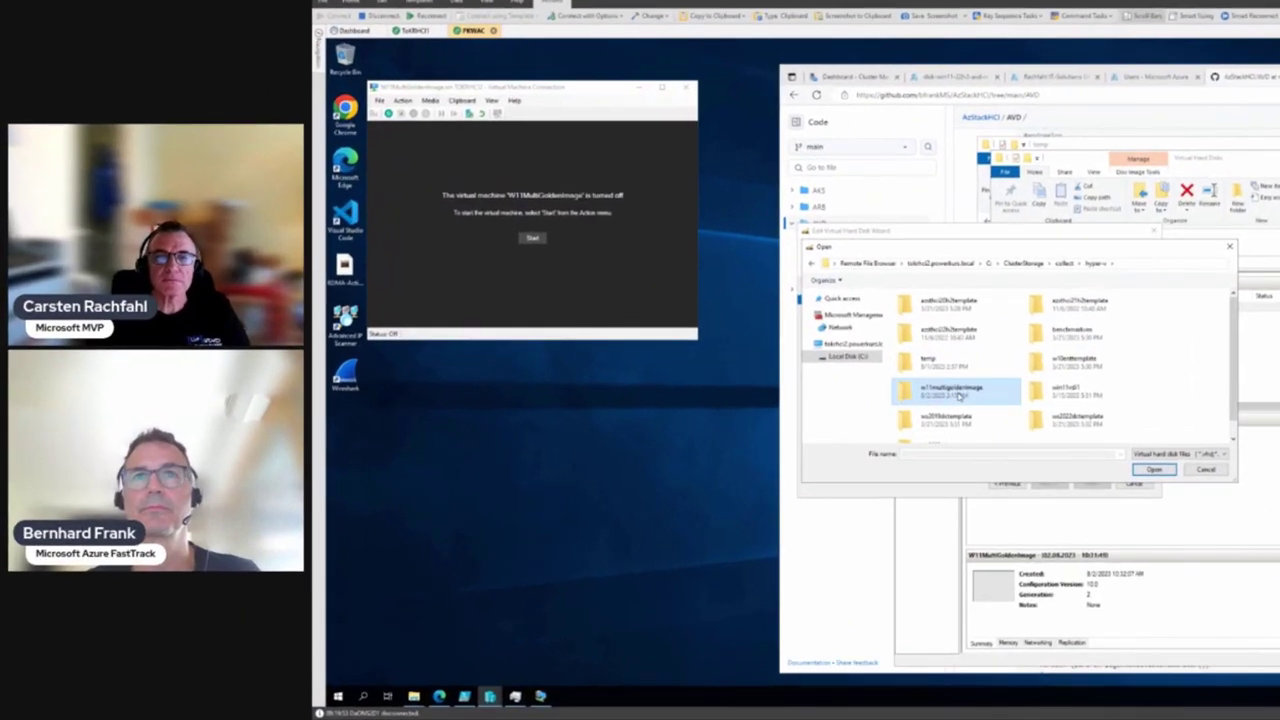
double_click(876, 391)
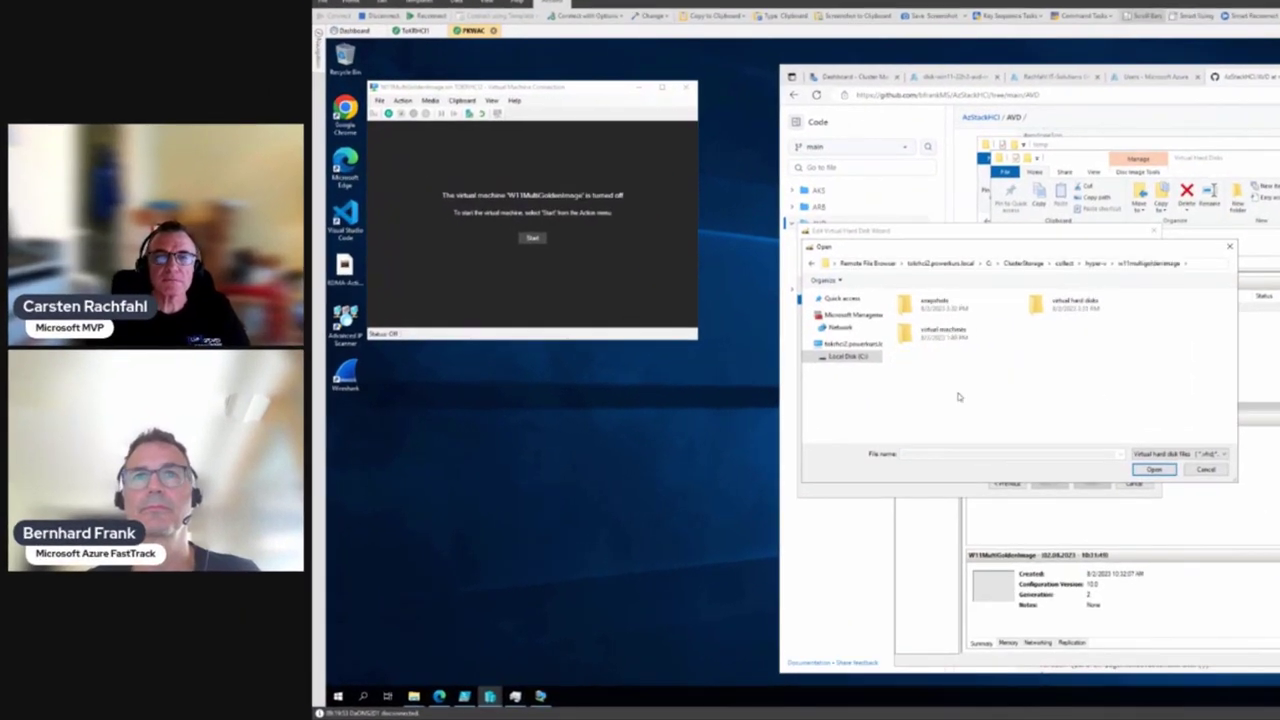
double_click(1095, 309)
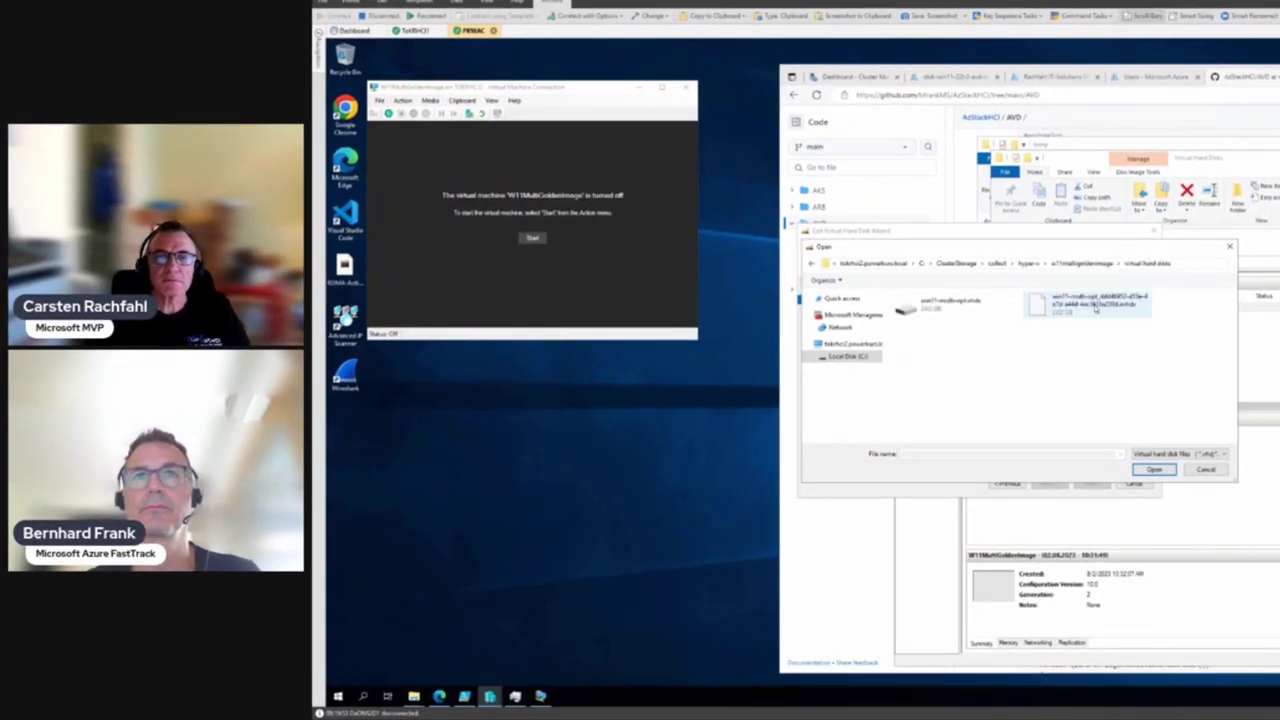
double_click(1093, 305)
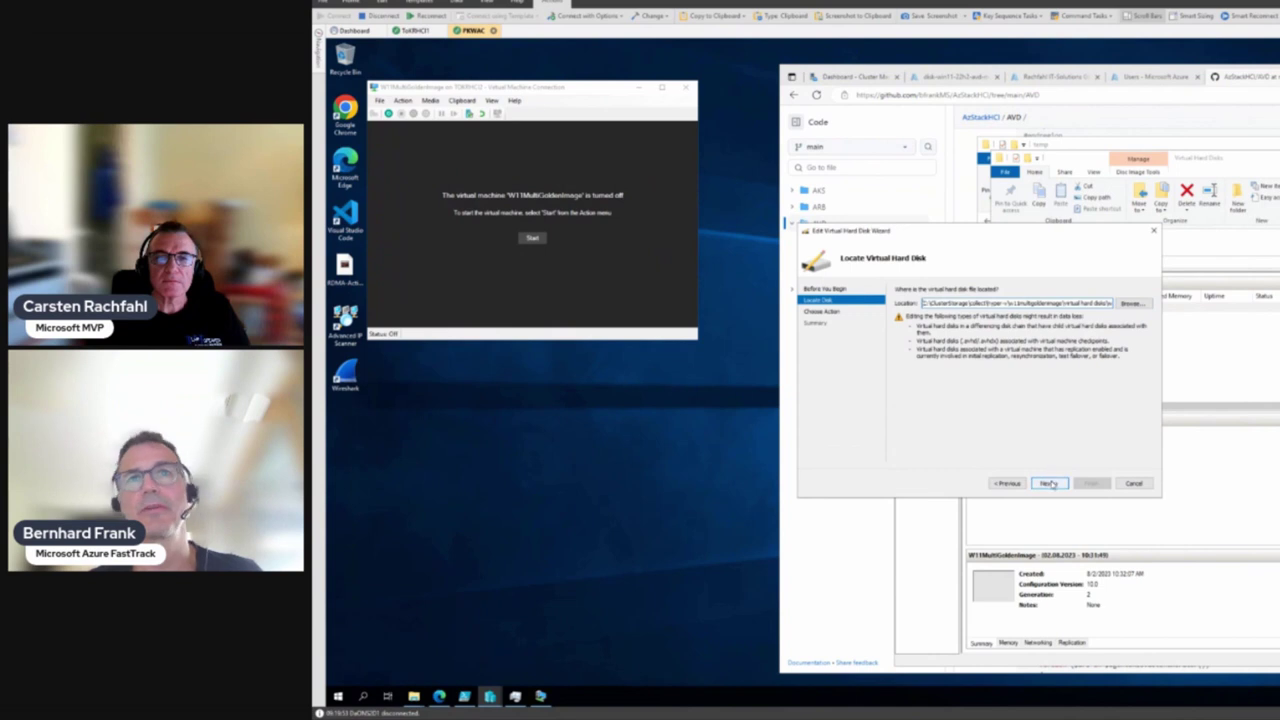
Choose Merge, targeting a new virtual hard disk
click(1050, 484)
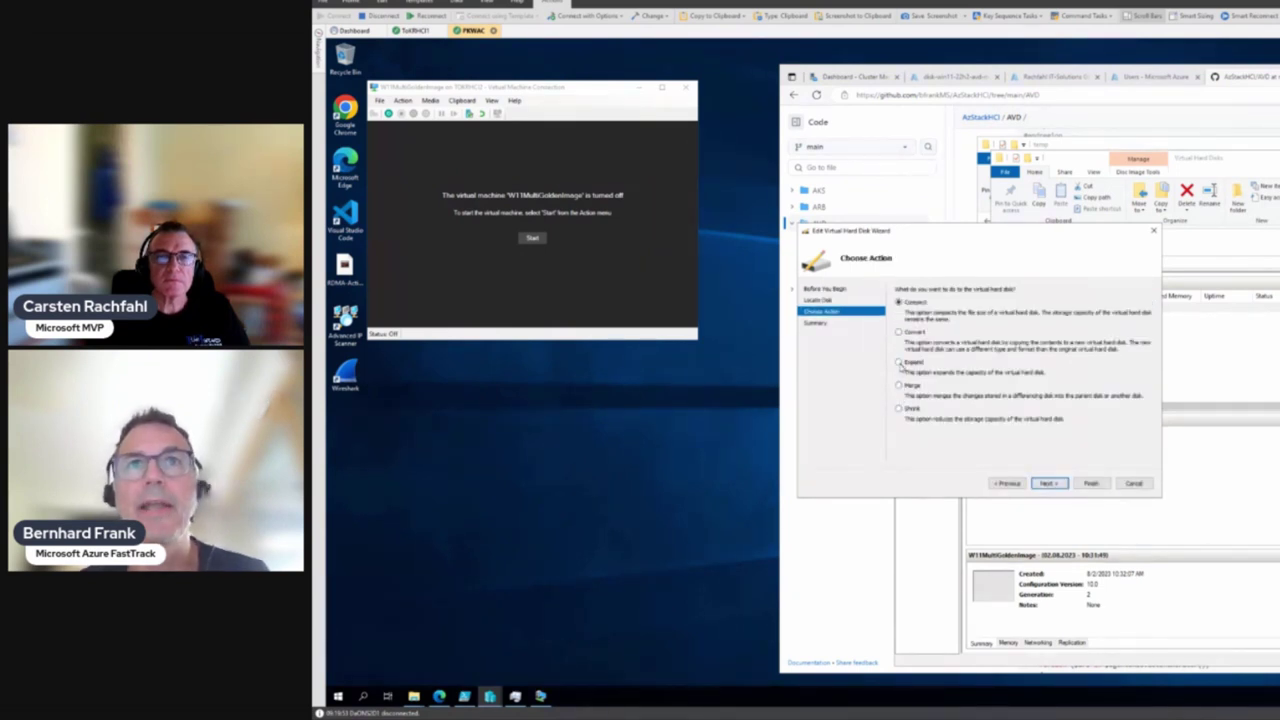
click(899, 386)
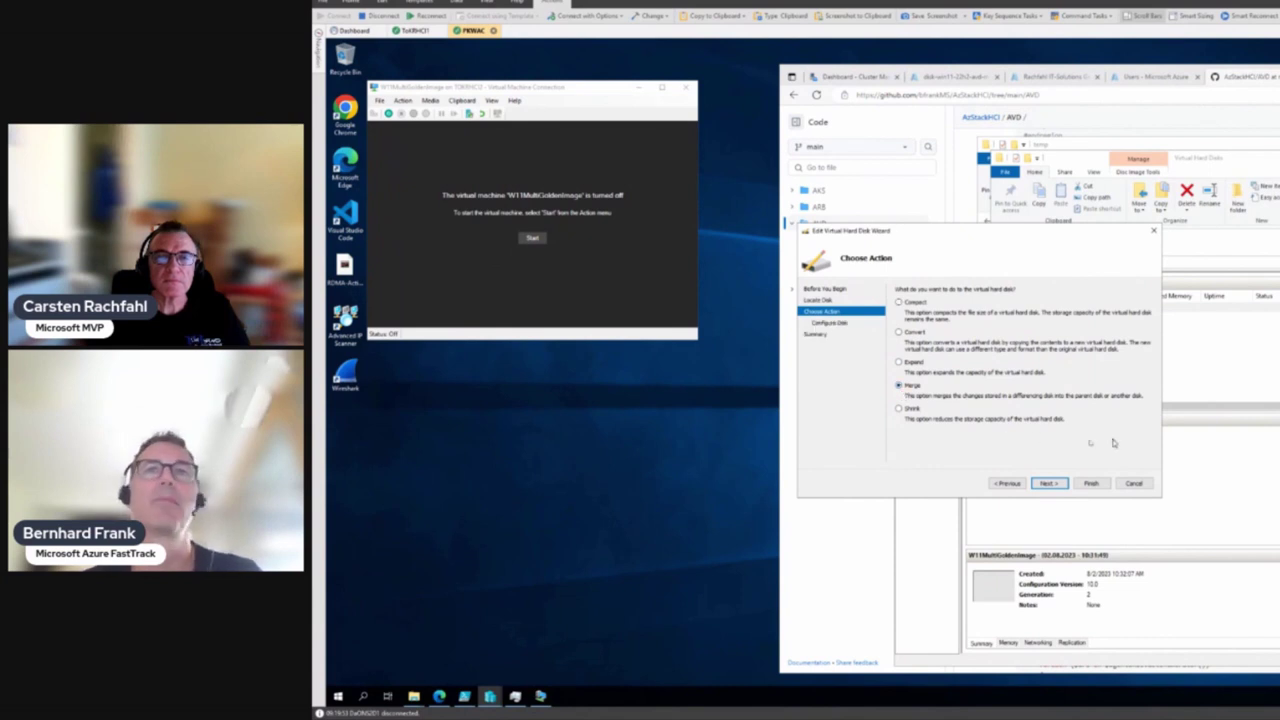
click(1046, 484)
click(918, 316)
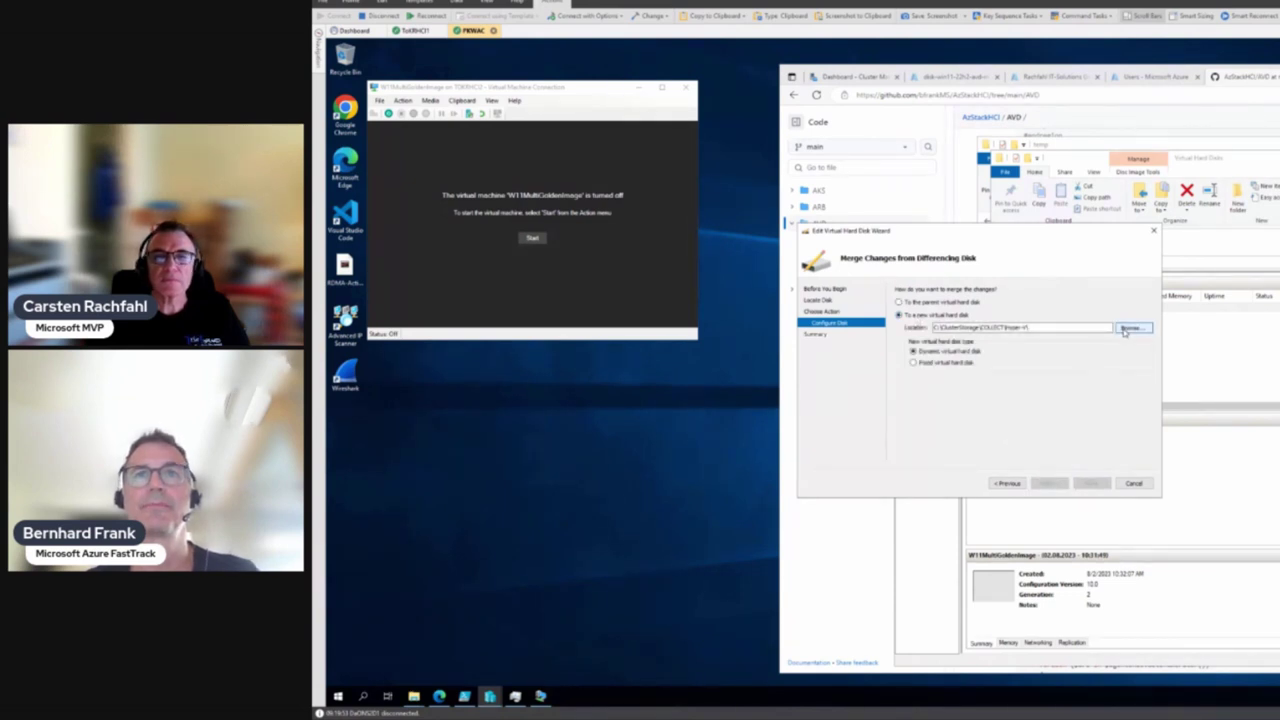
Browse for the merge target location and navigate to C:\ClusterStorage\collect\images
click(1127, 329)
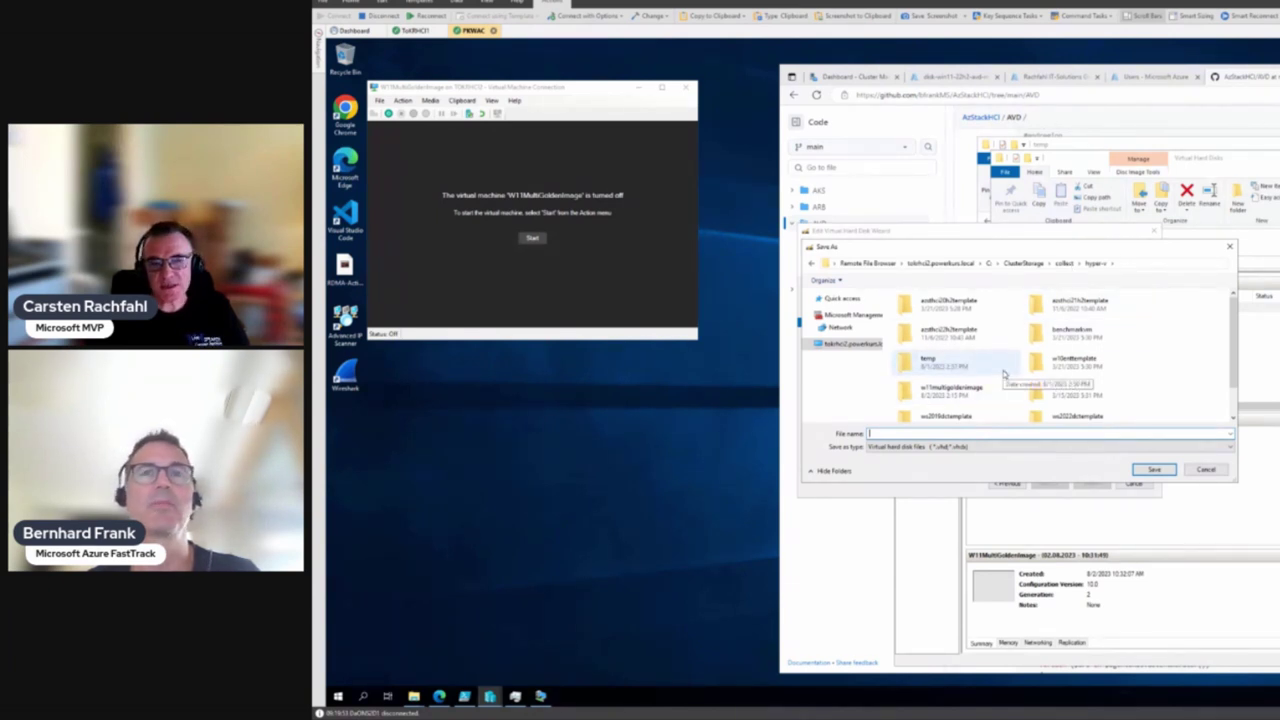
click(955, 399)
double_click(955, 399)
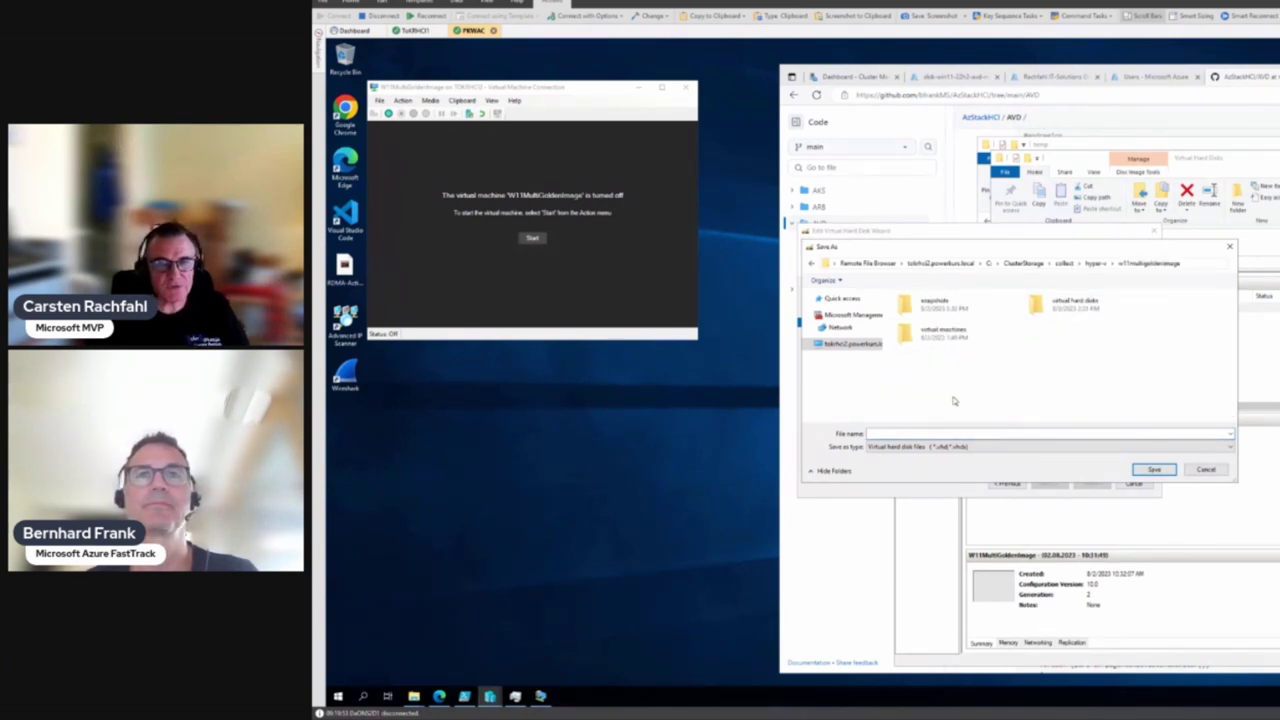
double_click(1072, 300)
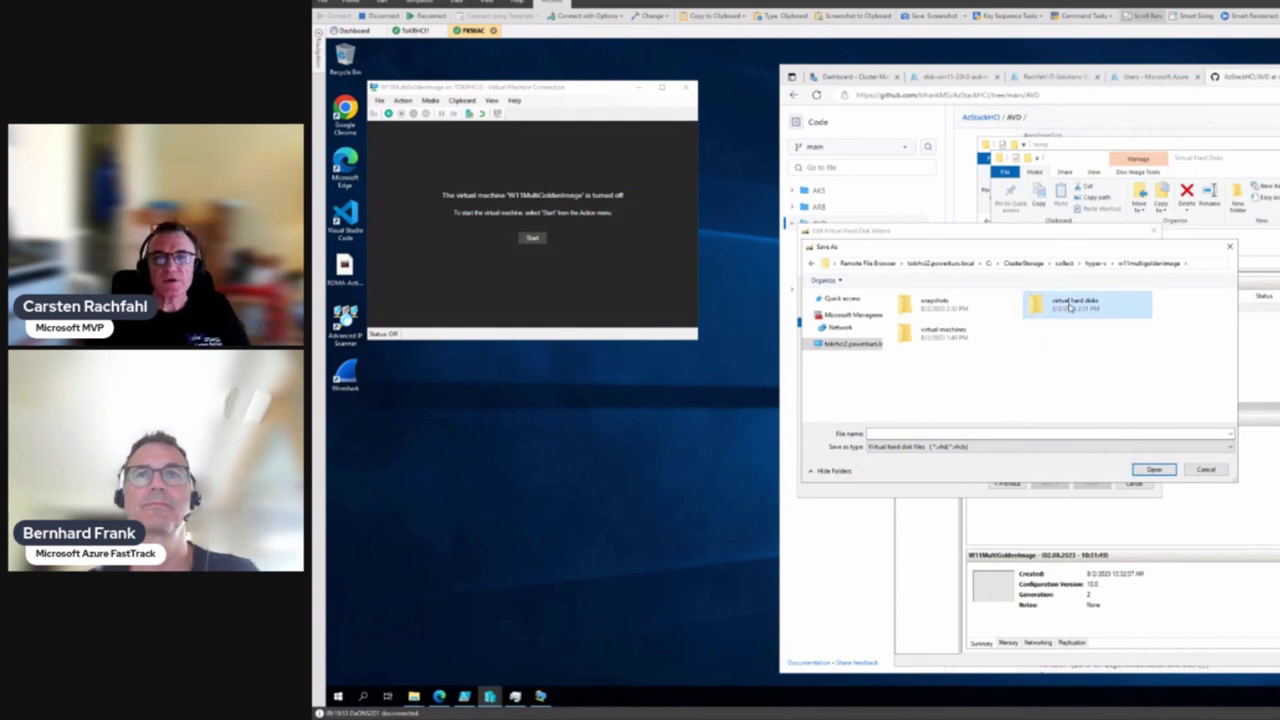
click(927, 435)
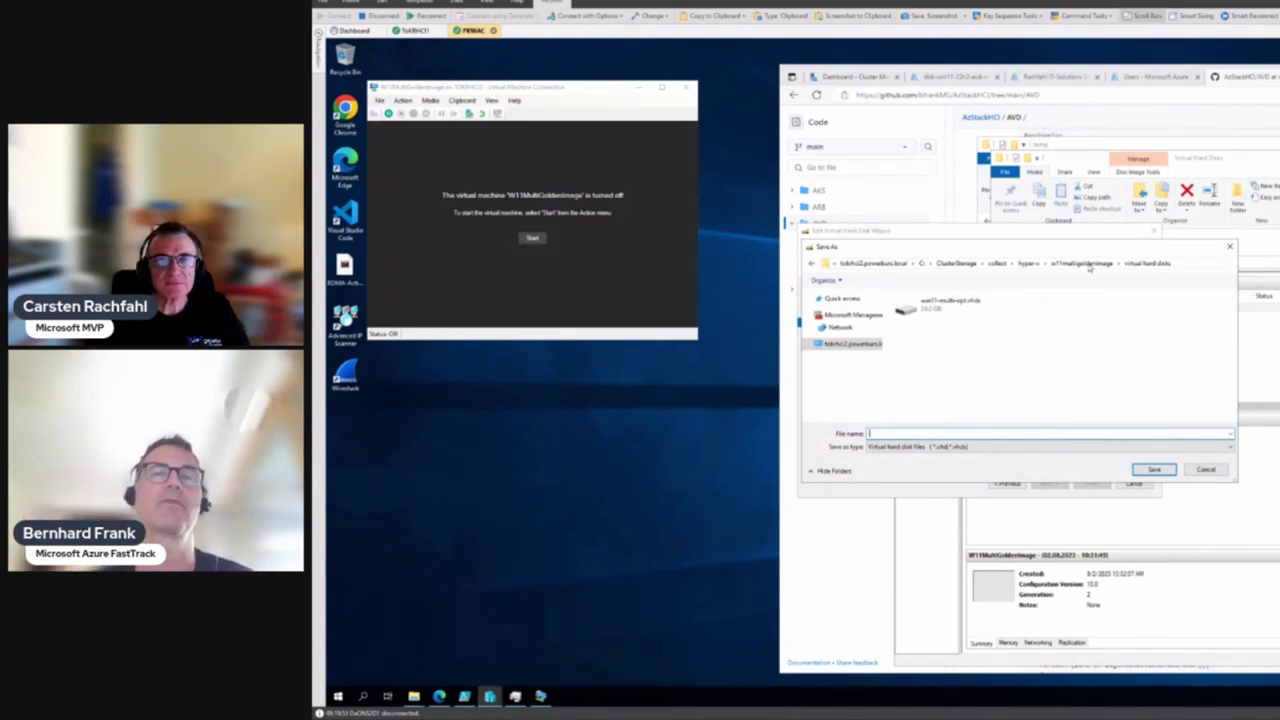
click(850, 344)
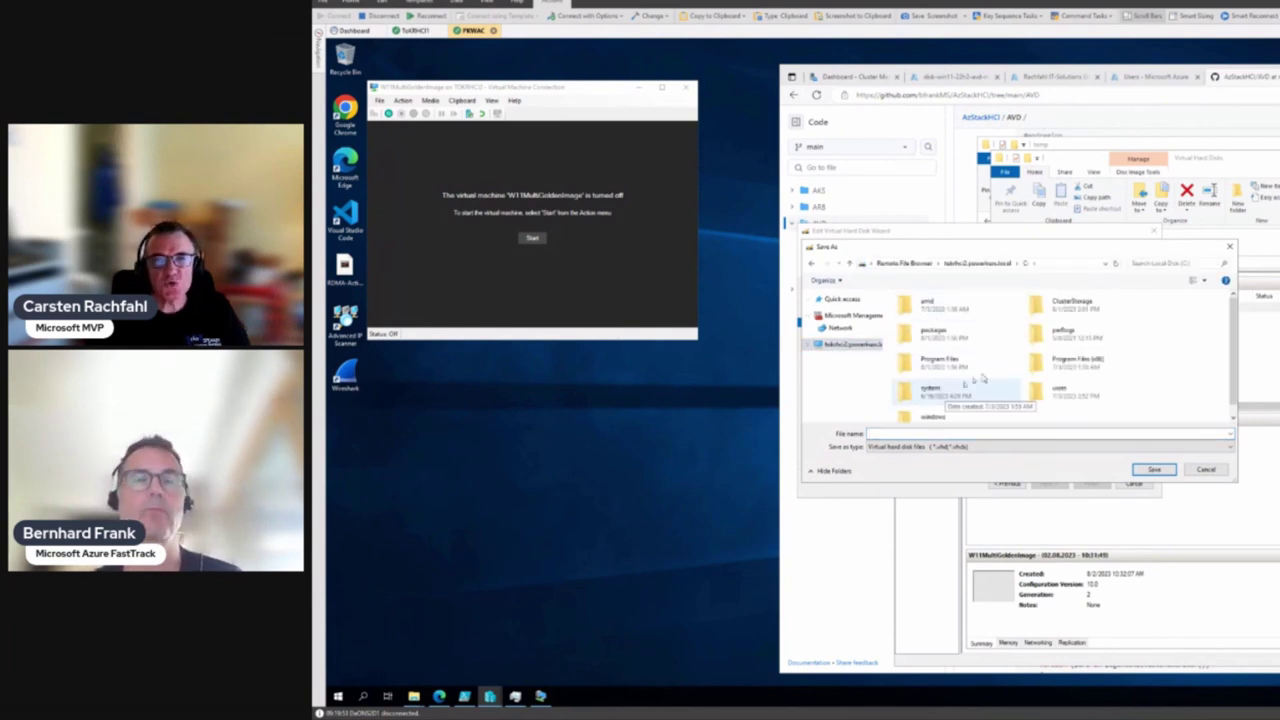
double_click(1062, 304)
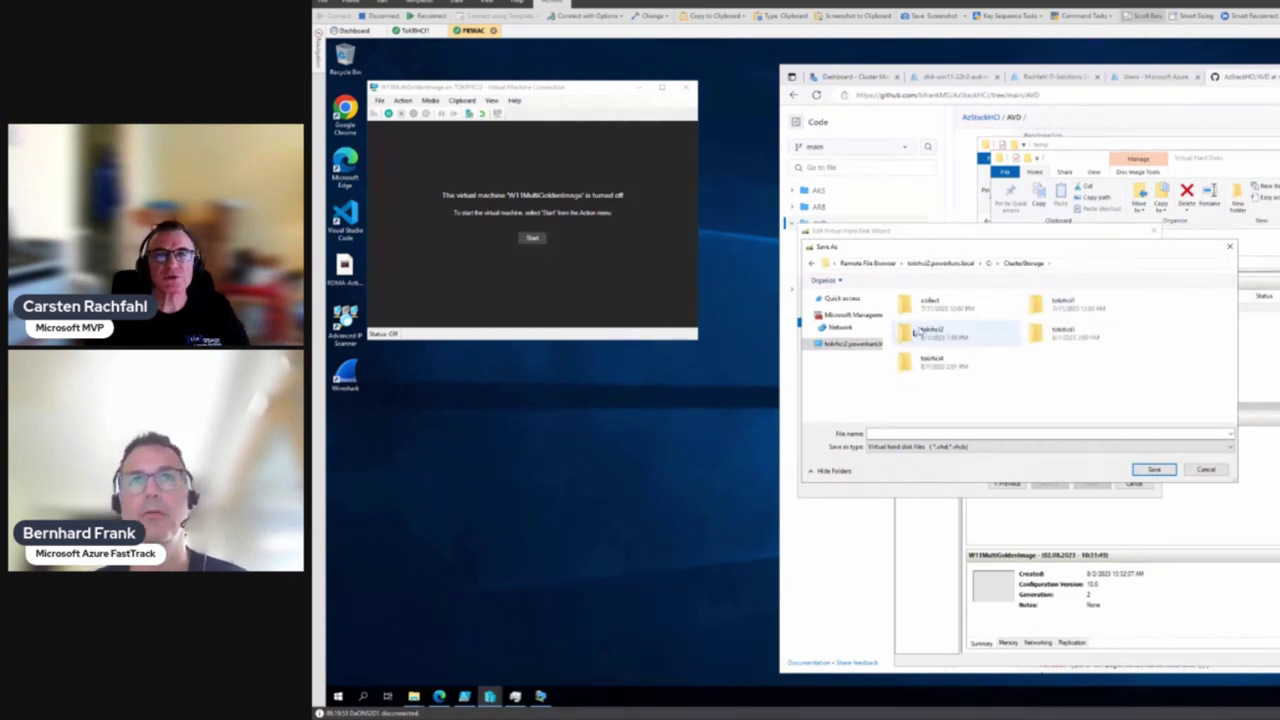
double_click(936, 316)
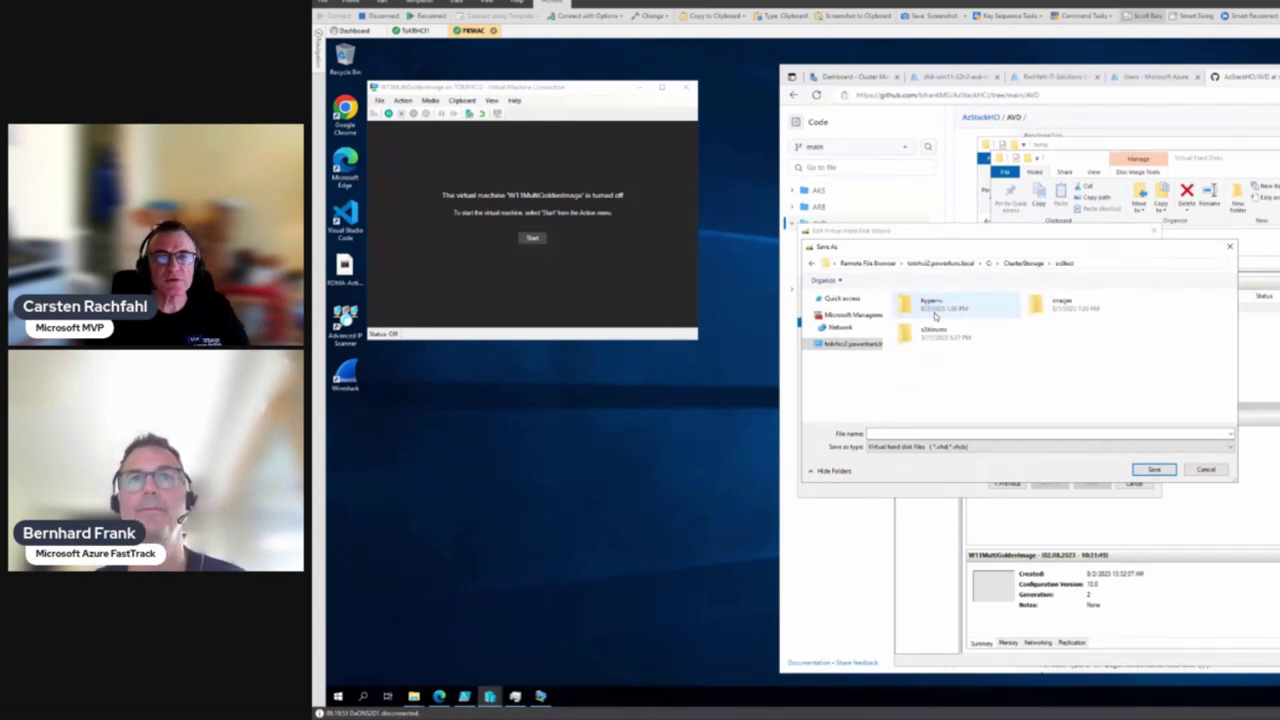
double_click(1045, 305)
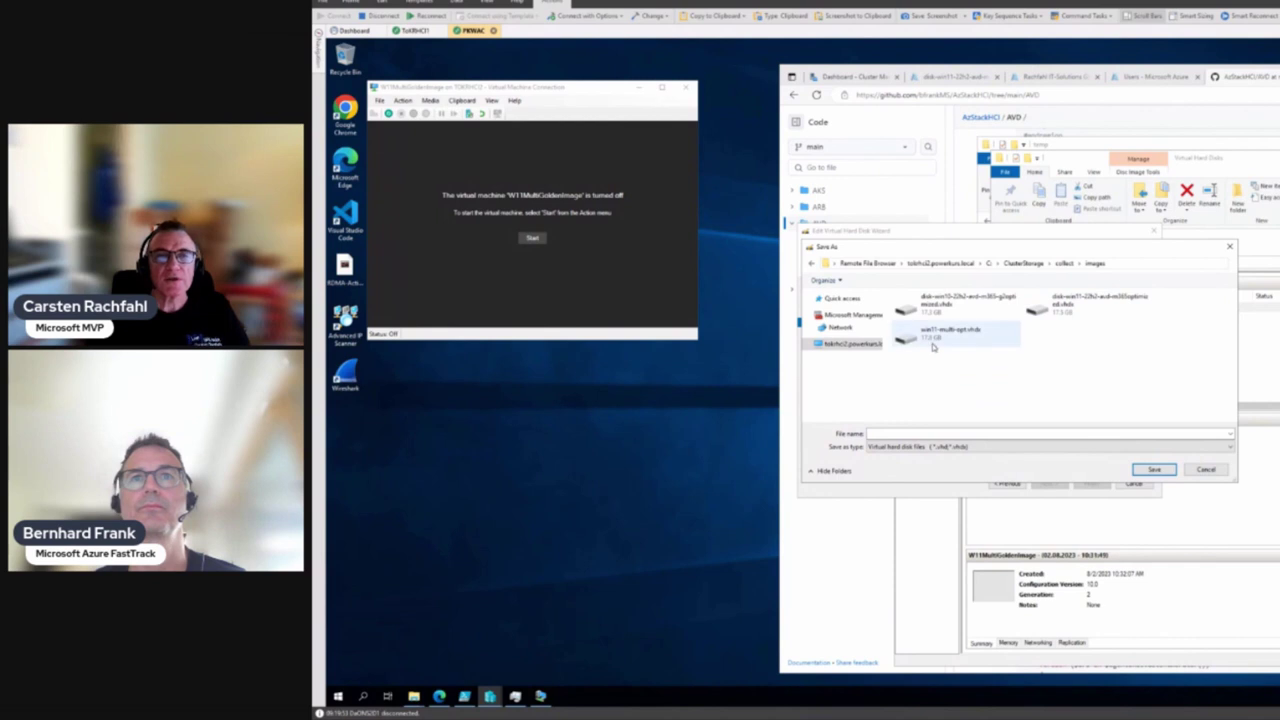
Name the new disk sysprep-win11-multi-opt.vhdx, based on win11-multi-opt.vhdx, and save
click(940, 333)
click(921, 433)
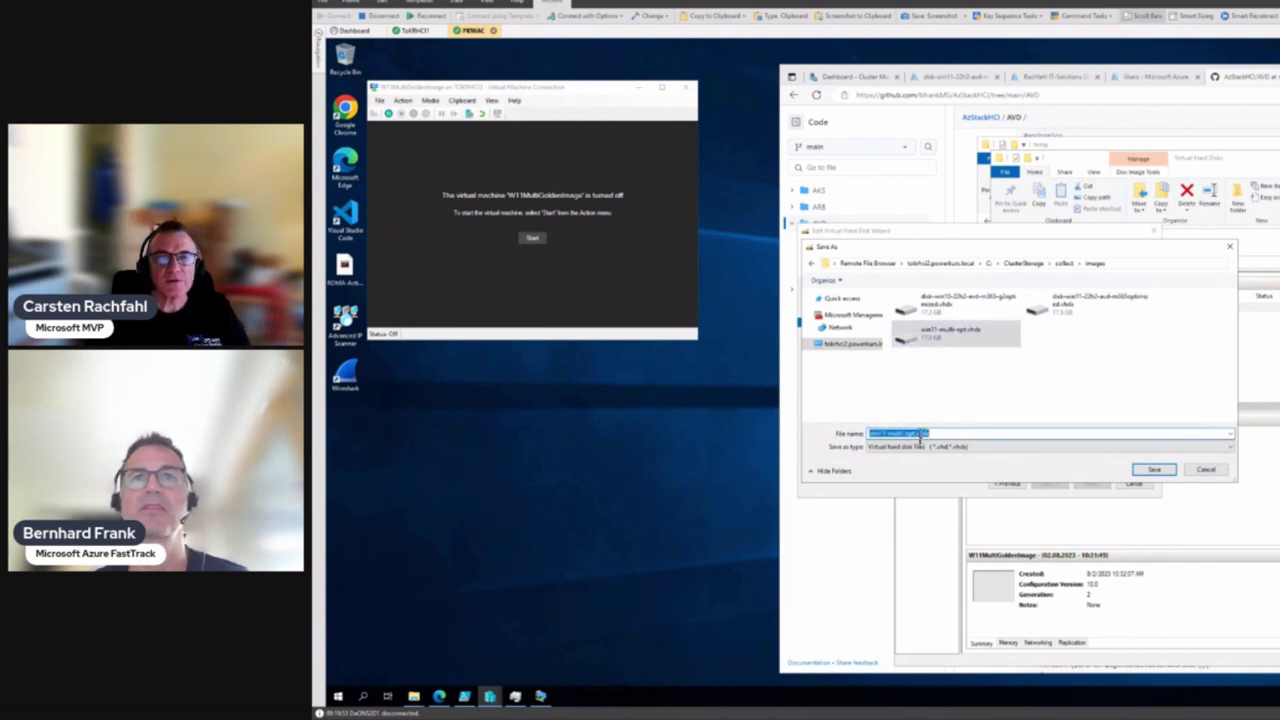
click(973, 441)
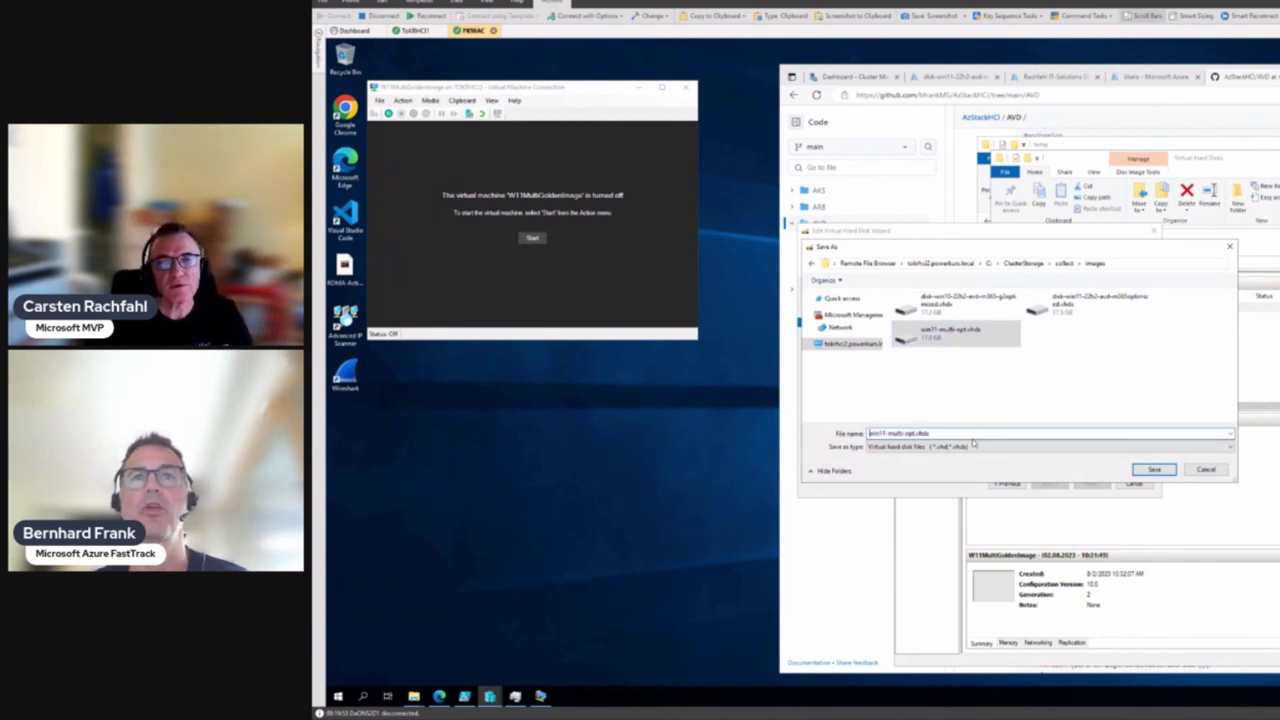
text(Sysprep-)
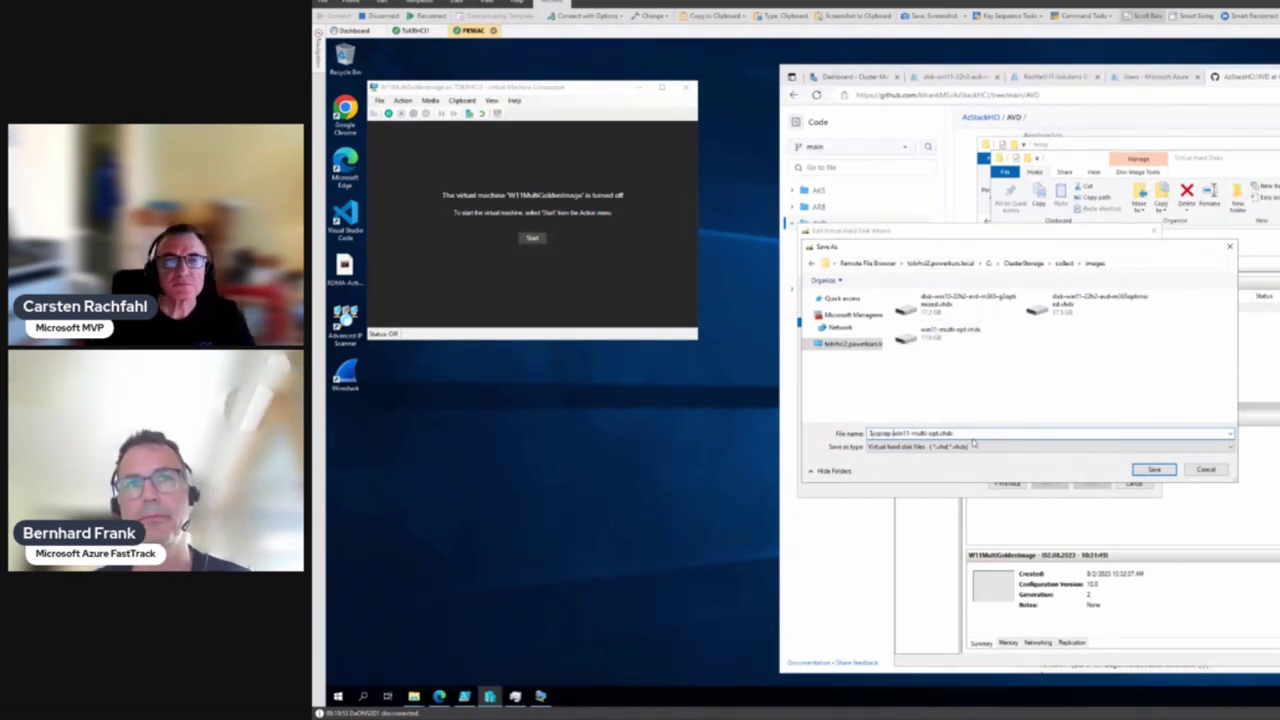
key(Delete)
text(s)
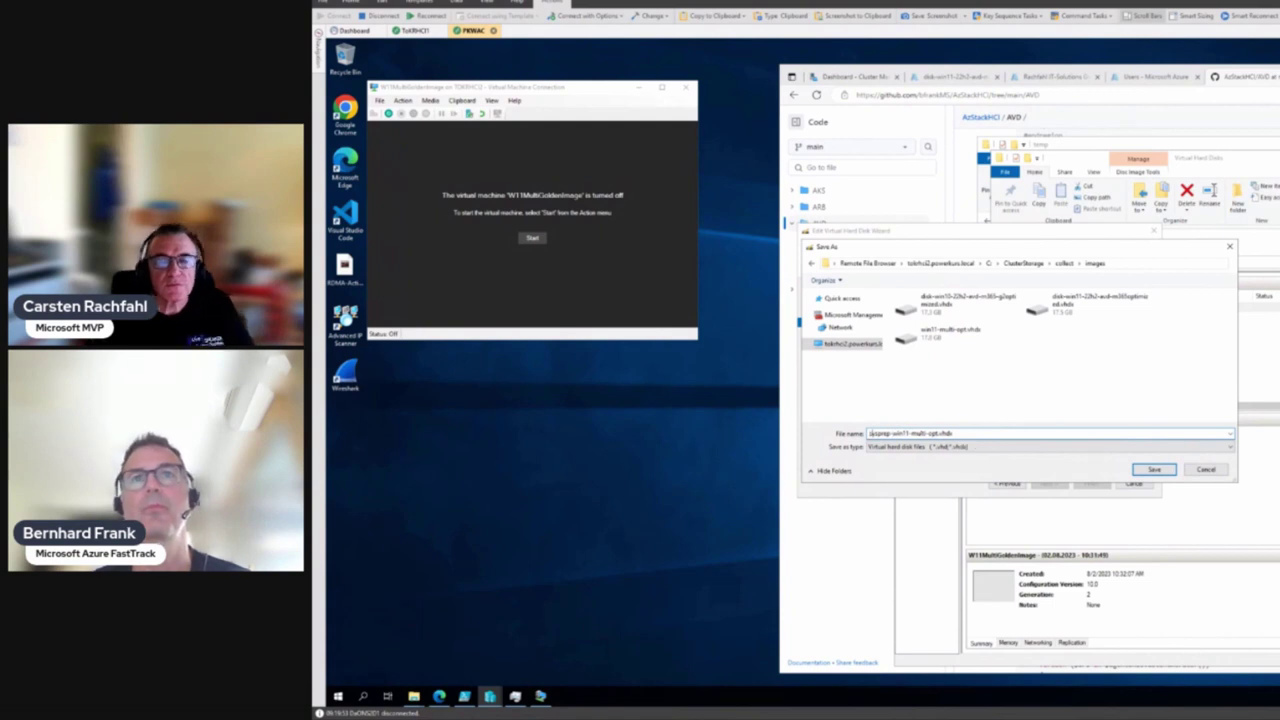
click(1155, 472)
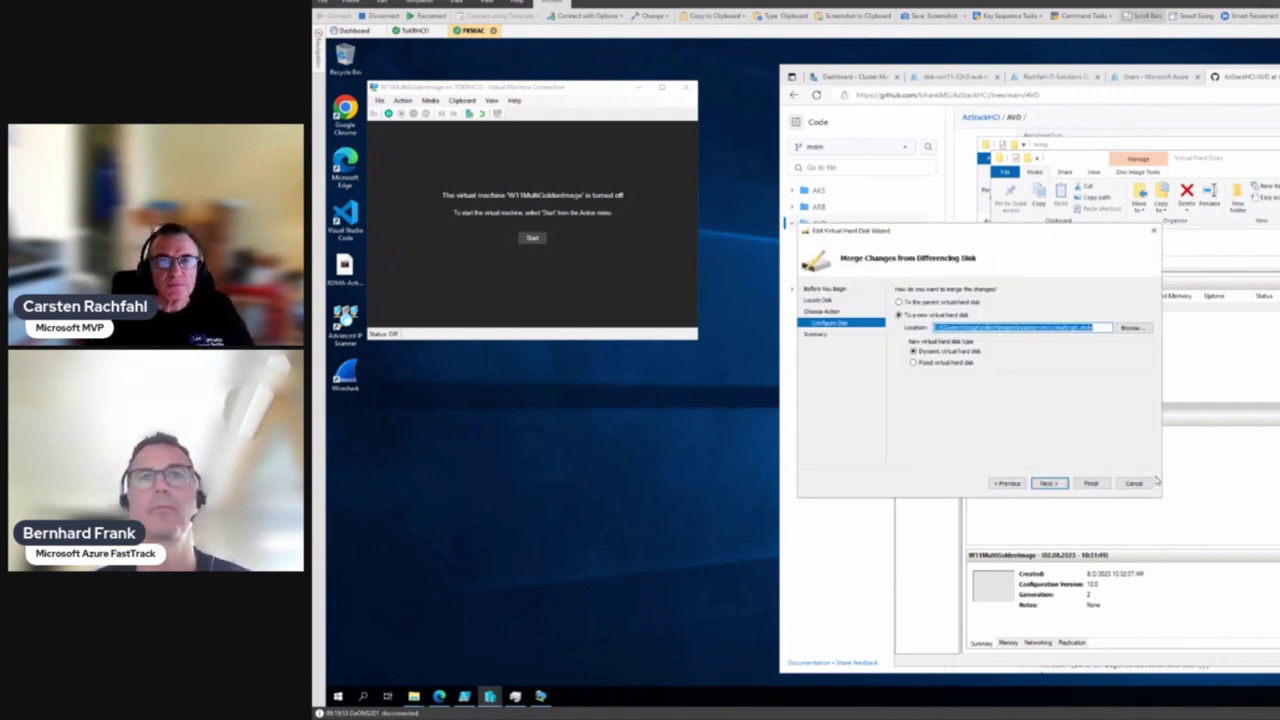
Finish the wizard to merge the differencing disk into sysprep-win11-multi-opt.vhdx
click(1048, 483)
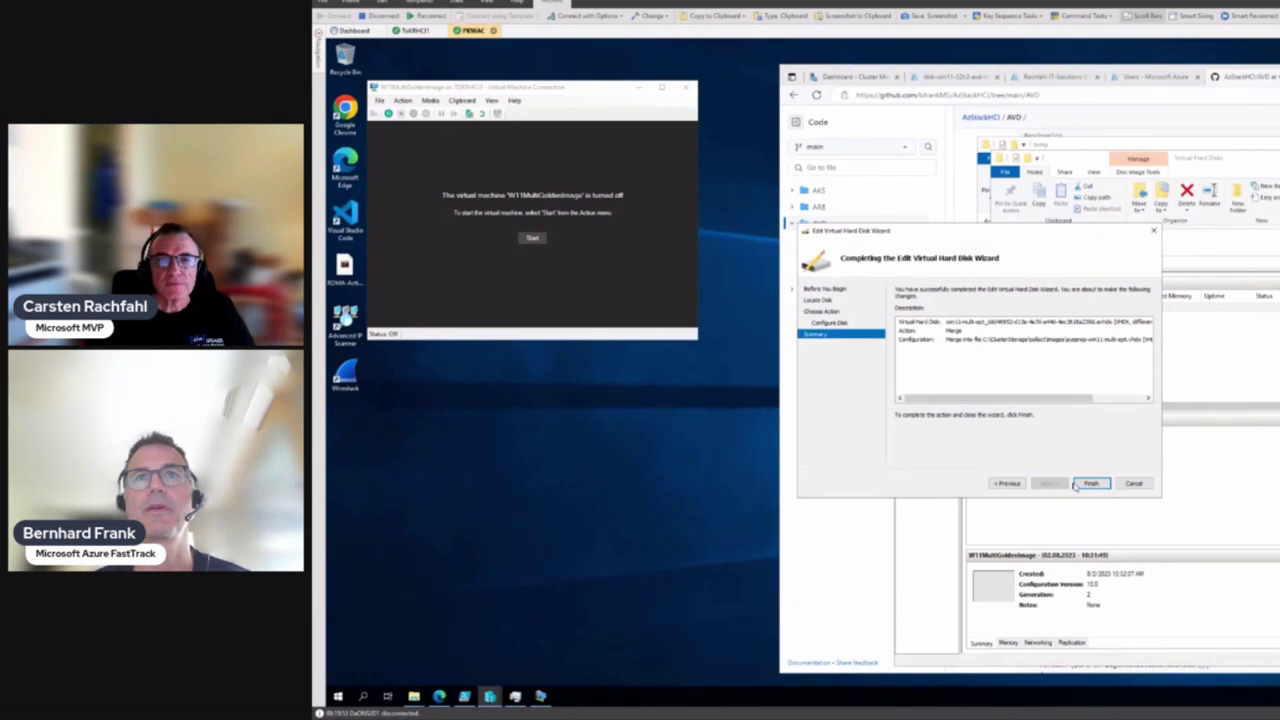
click(1090, 483)
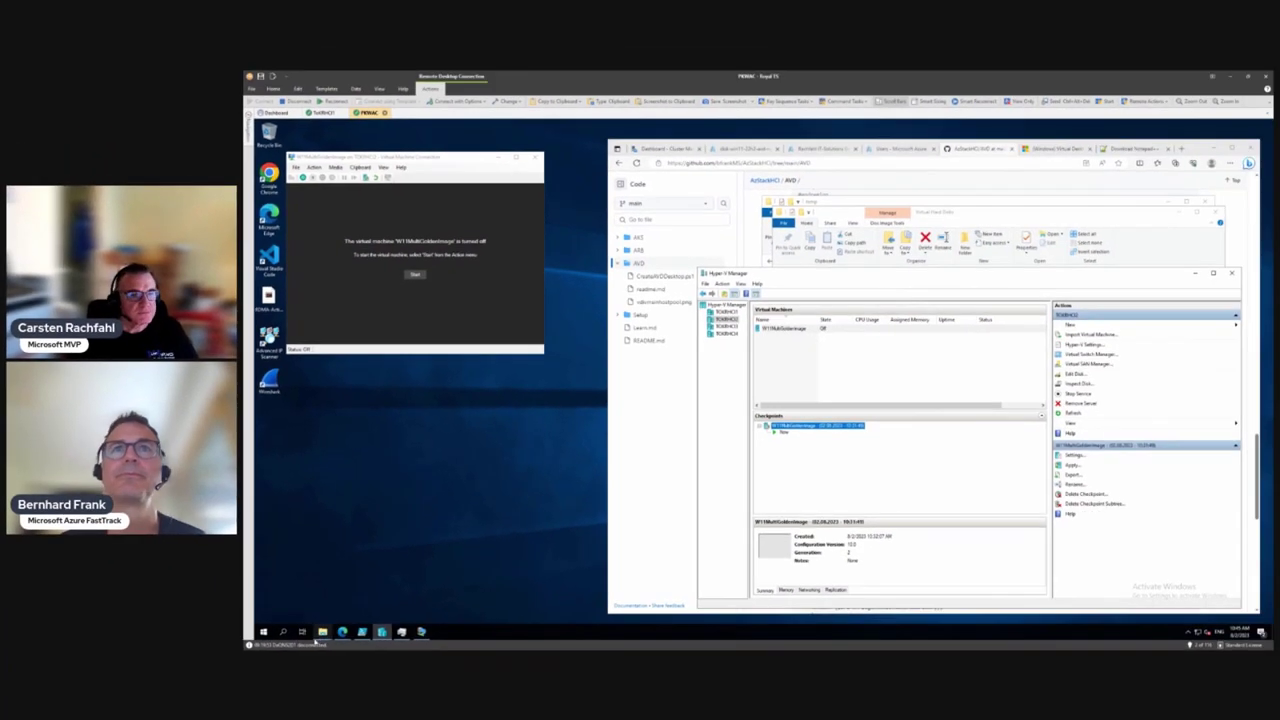
click(350, 651)
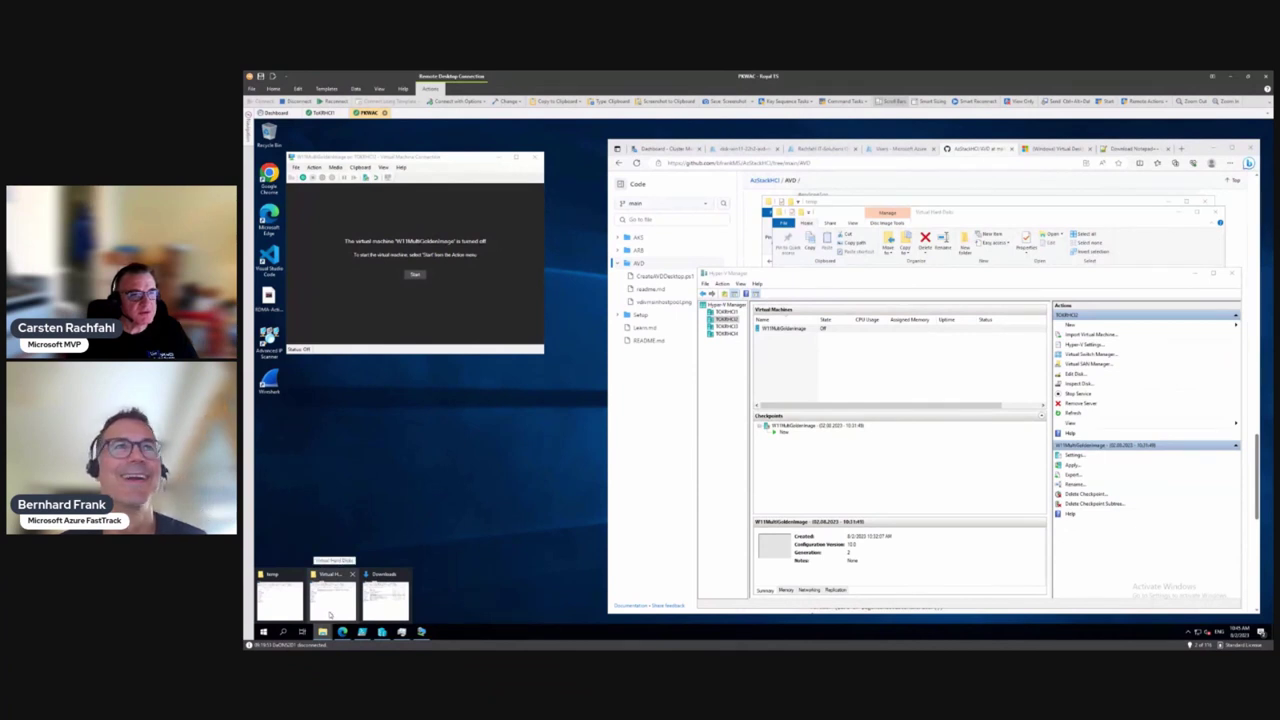
In the Virtual Hard Disks window, go up to COLLECT and open its Images folder
click(333, 612)
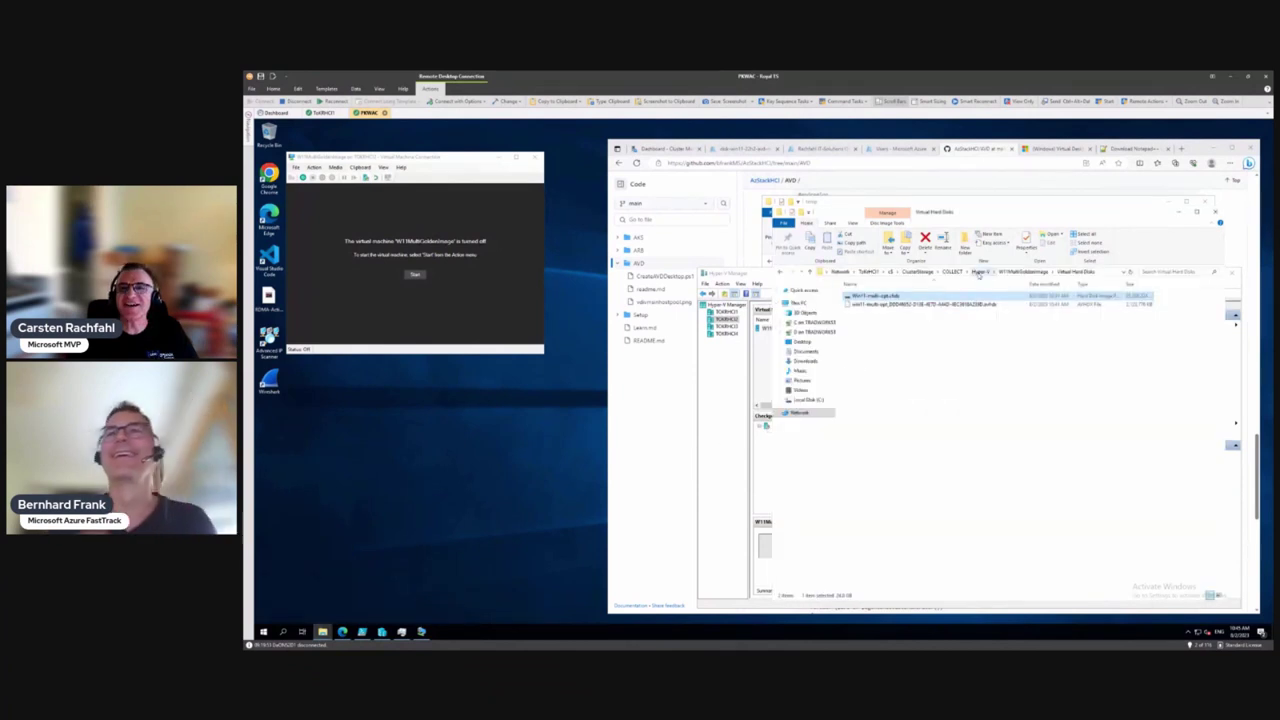
click(952, 271)
double_click(858, 304)
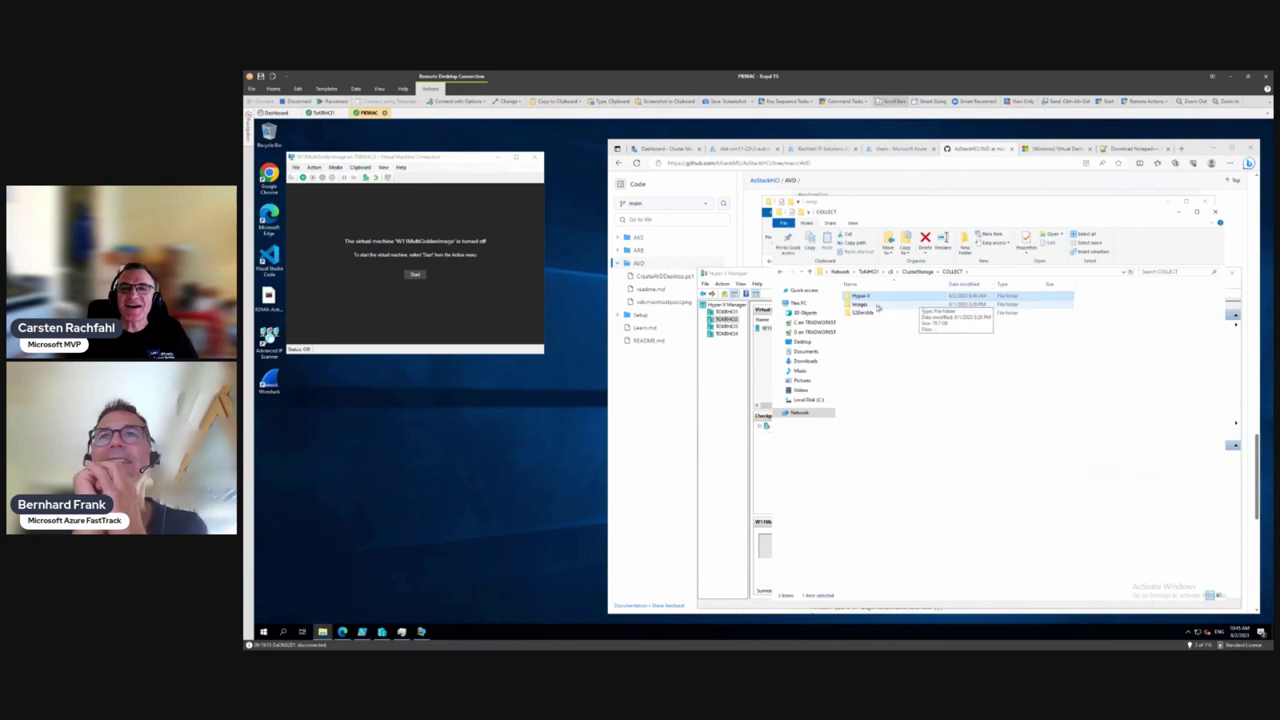